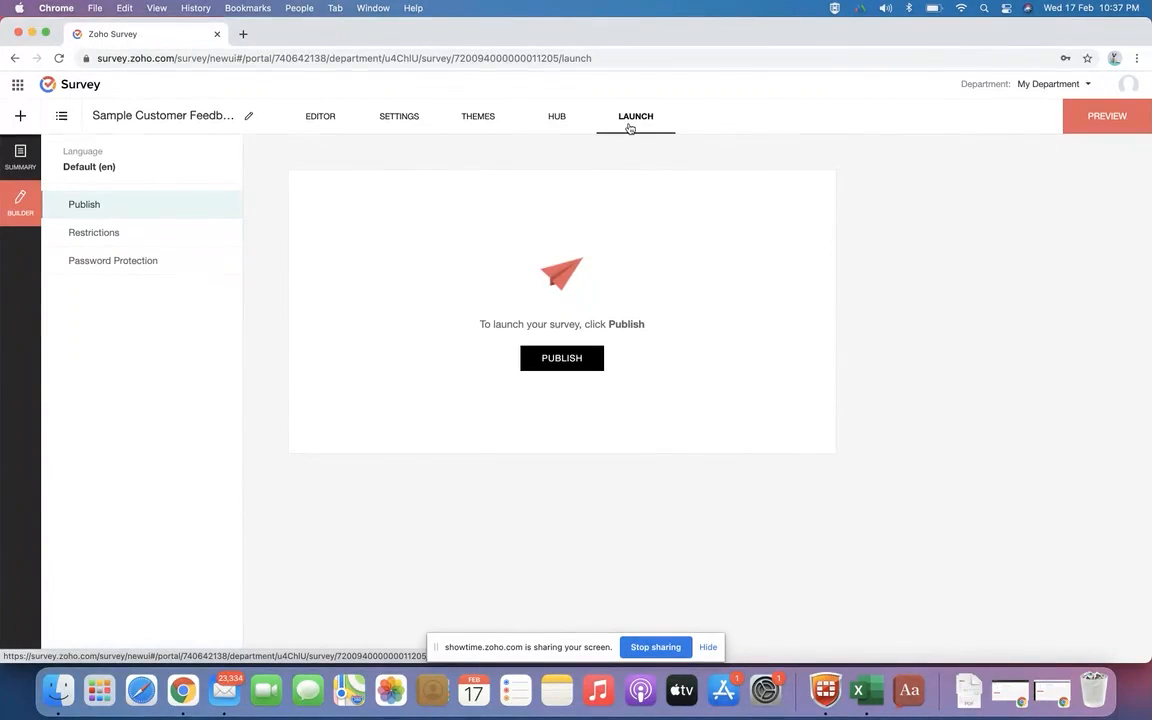
Switch to the browser profile "test" and view the launch page of Sample feedback Survey (1)
click(290, 8)
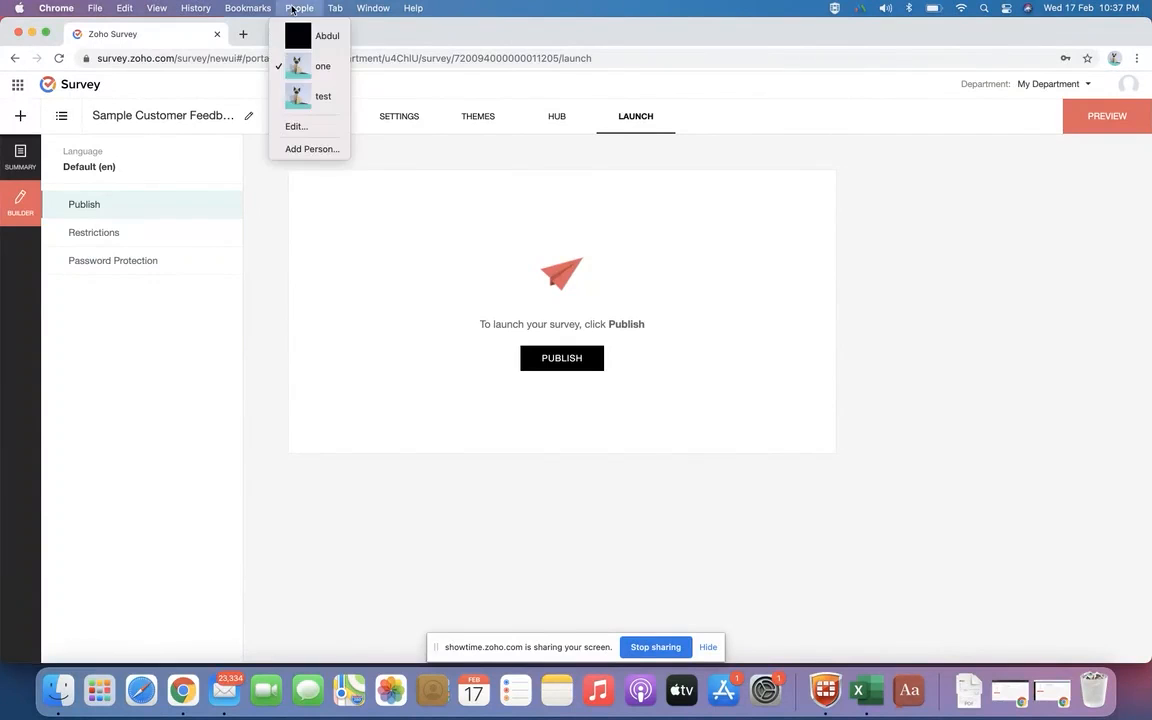
click(312, 94)
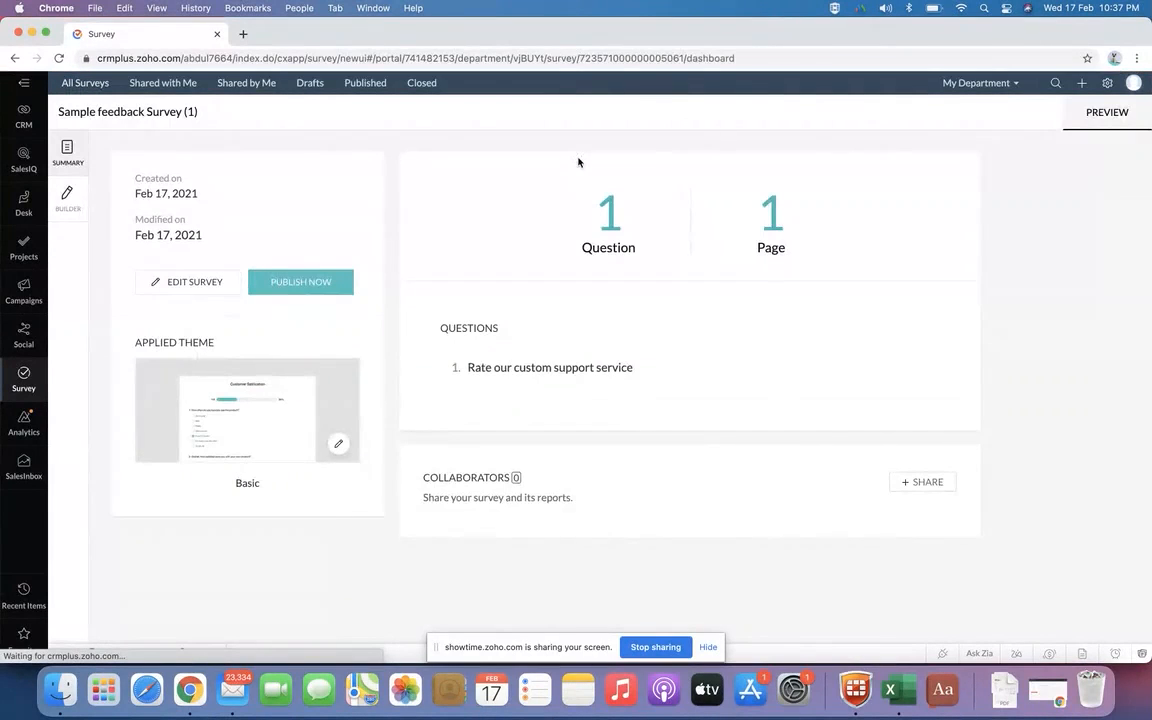
click(72, 195)
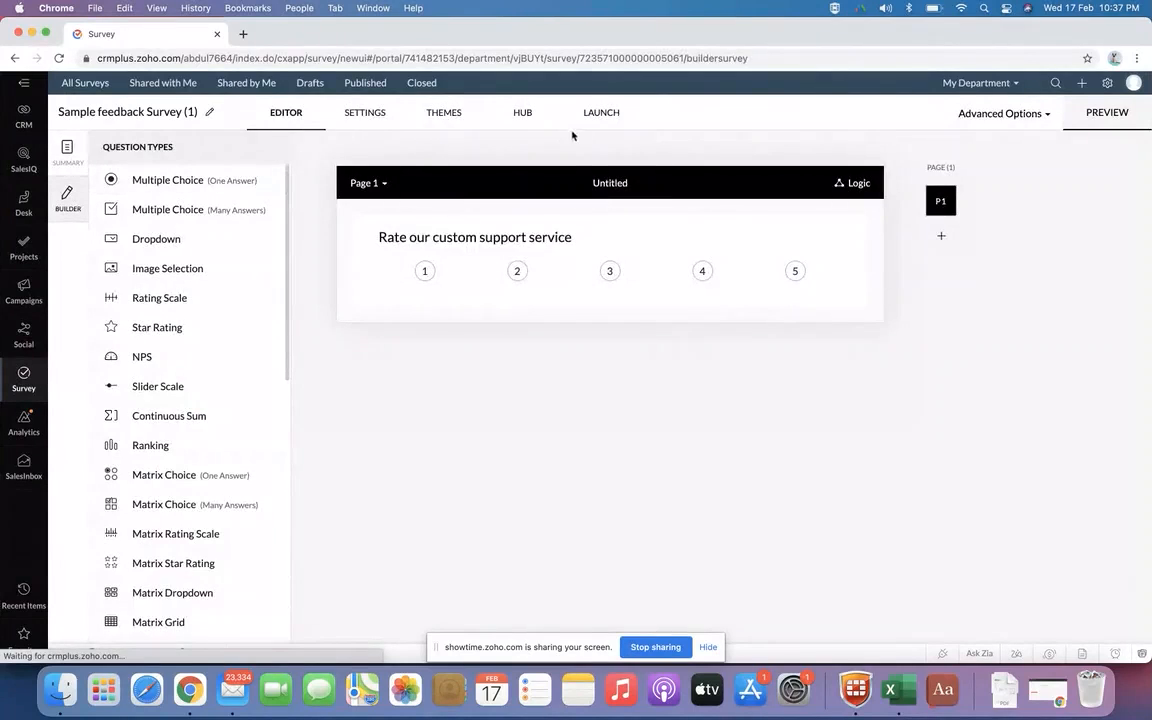
click(595, 116)
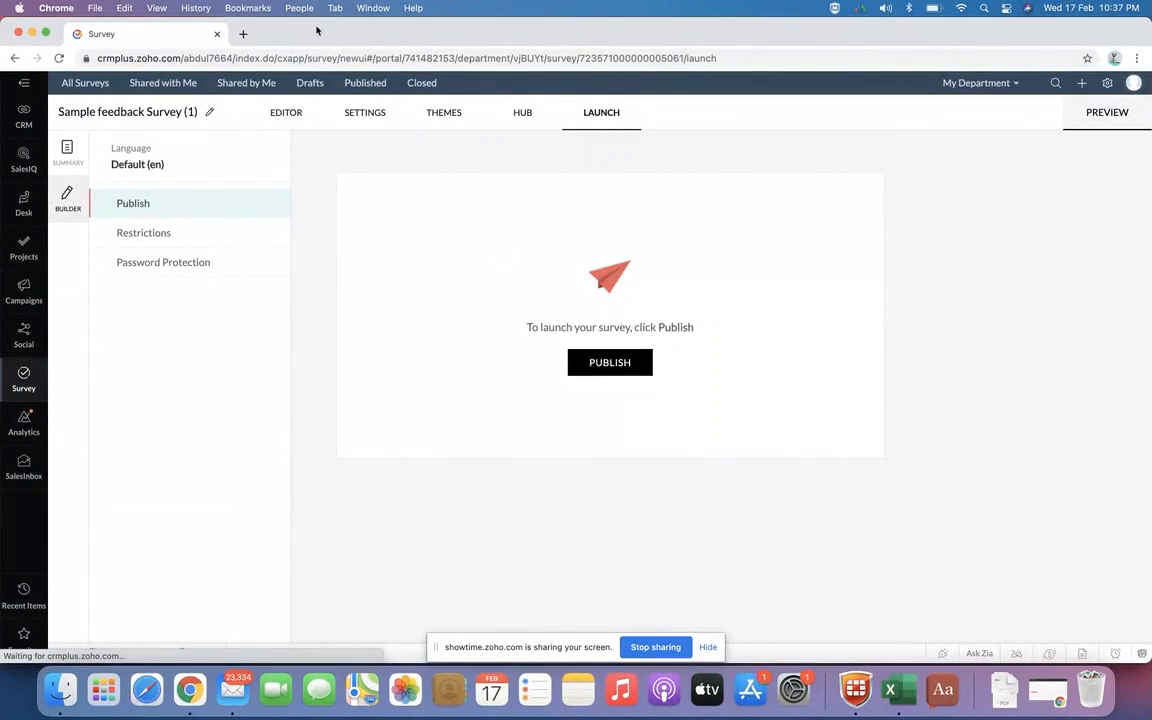
Return to the browser profile "one", publish the Sample Customer Feedback survey and view its online survey link
click(291, 8)
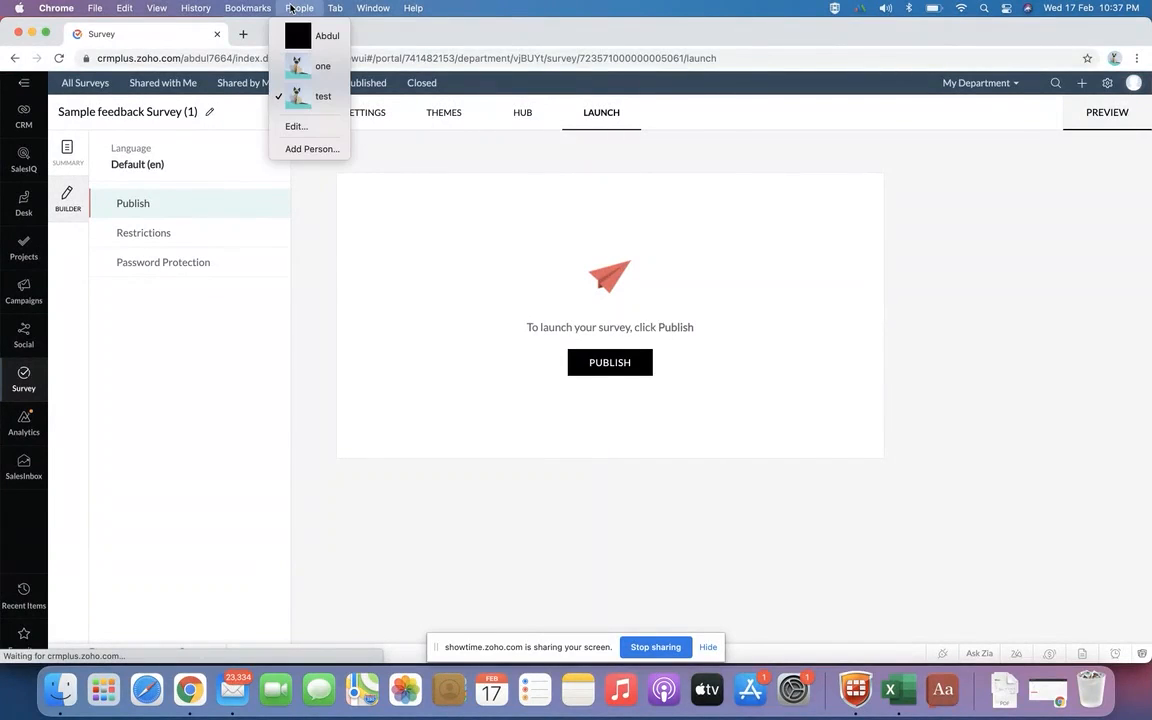
click(308, 66)
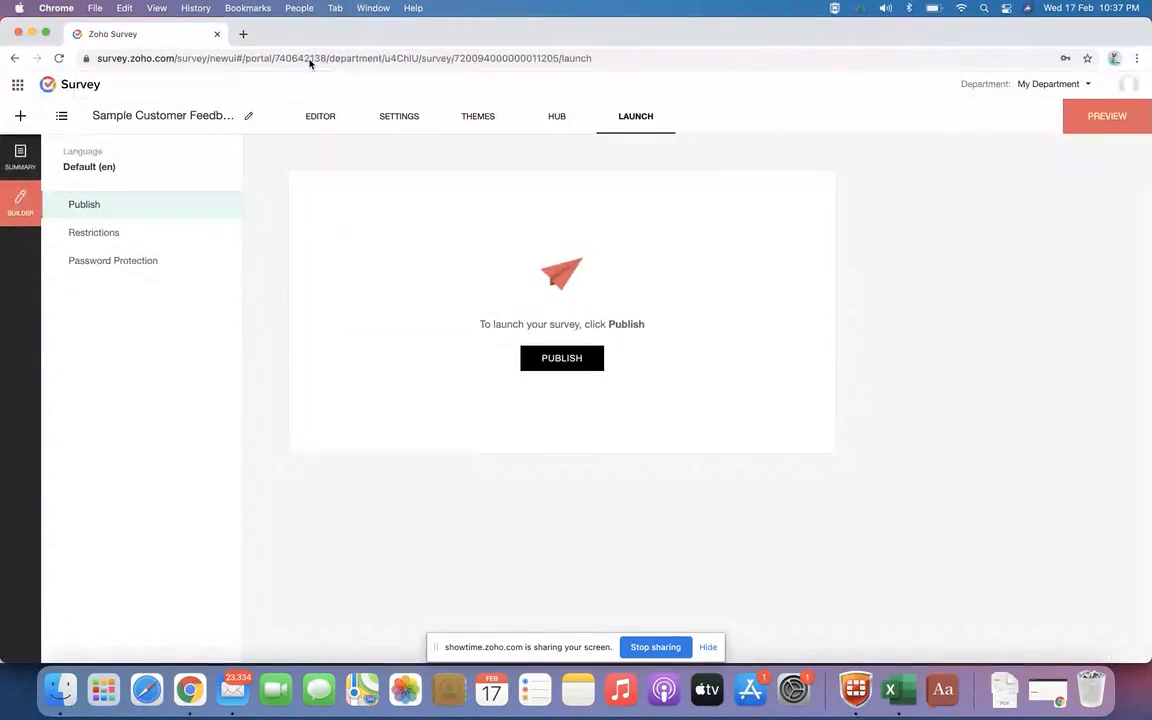
click(552, 356)
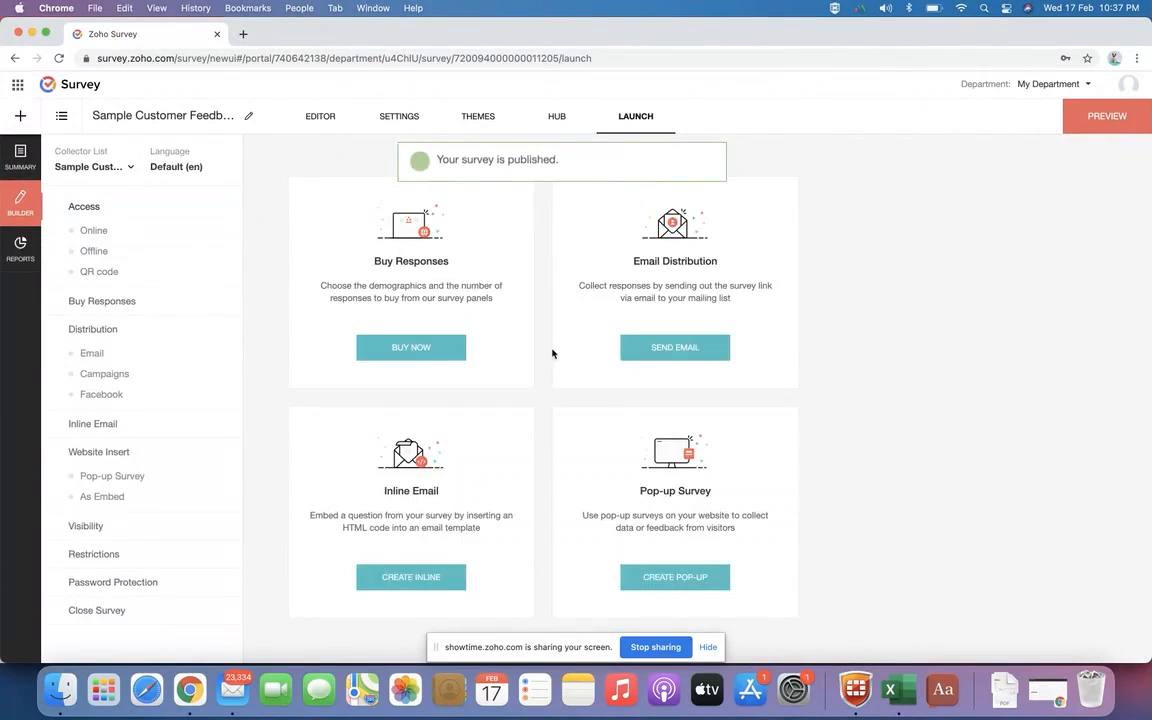
click(118, 231)
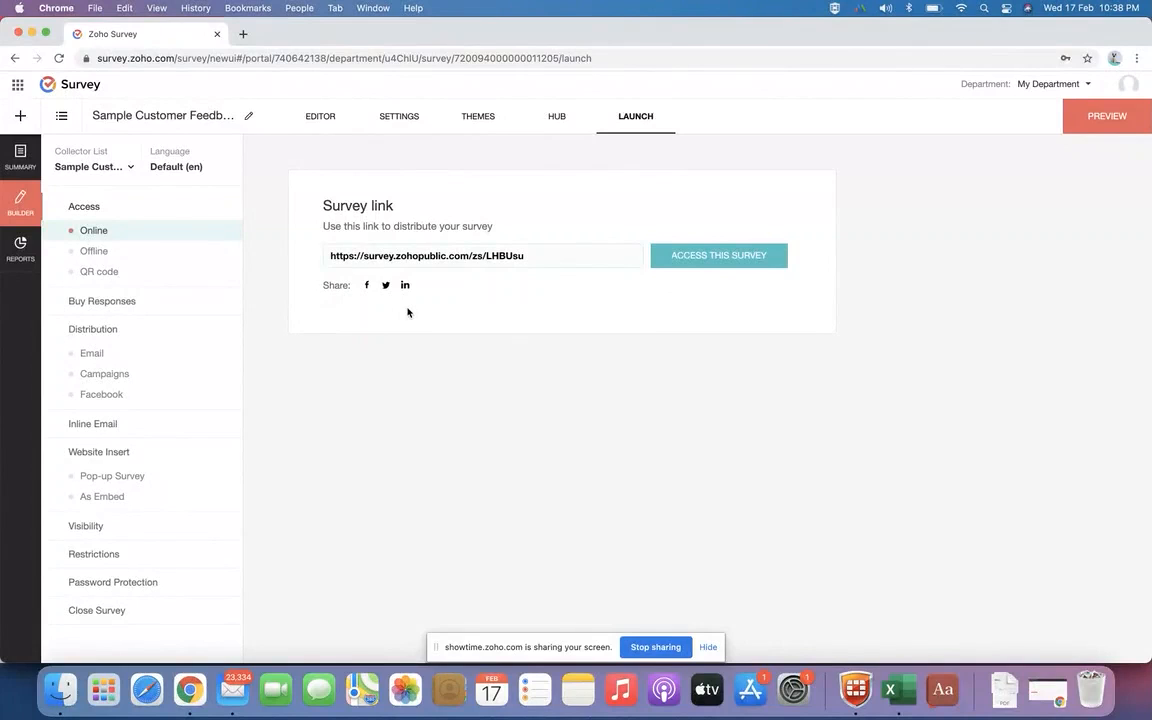
Create a new email distribution for the published survey and check its sender name
click(106, 357)
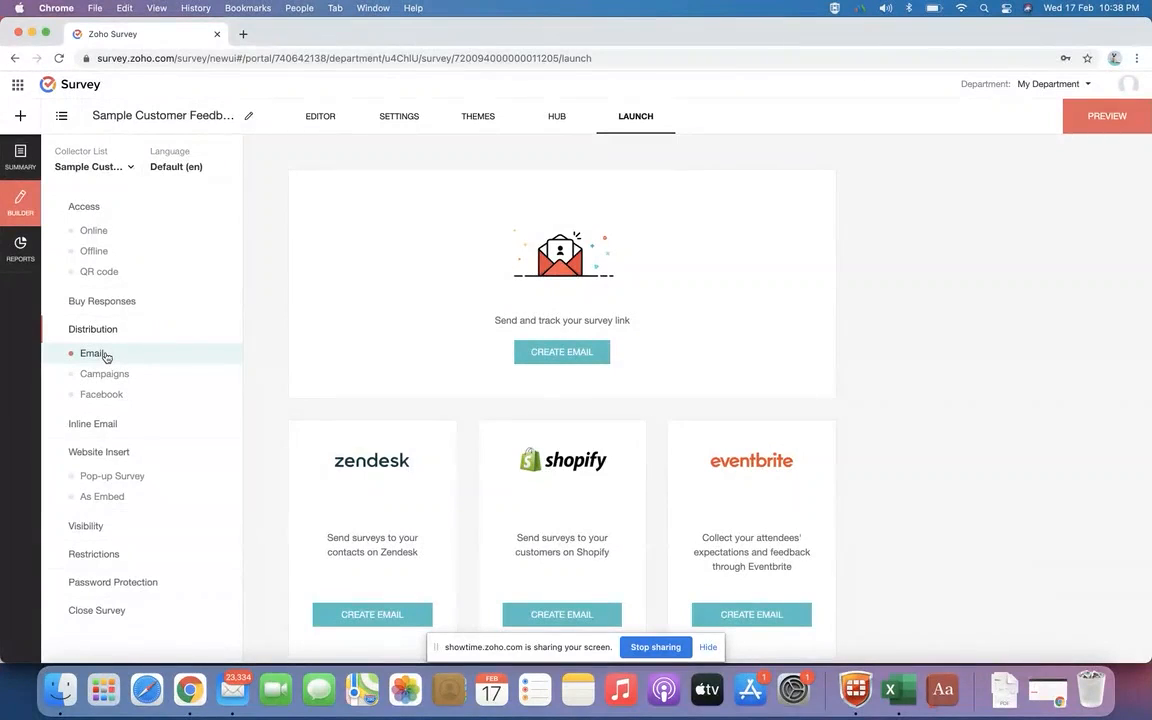
click(578, 358)
scroll(540, 358, down, 1)
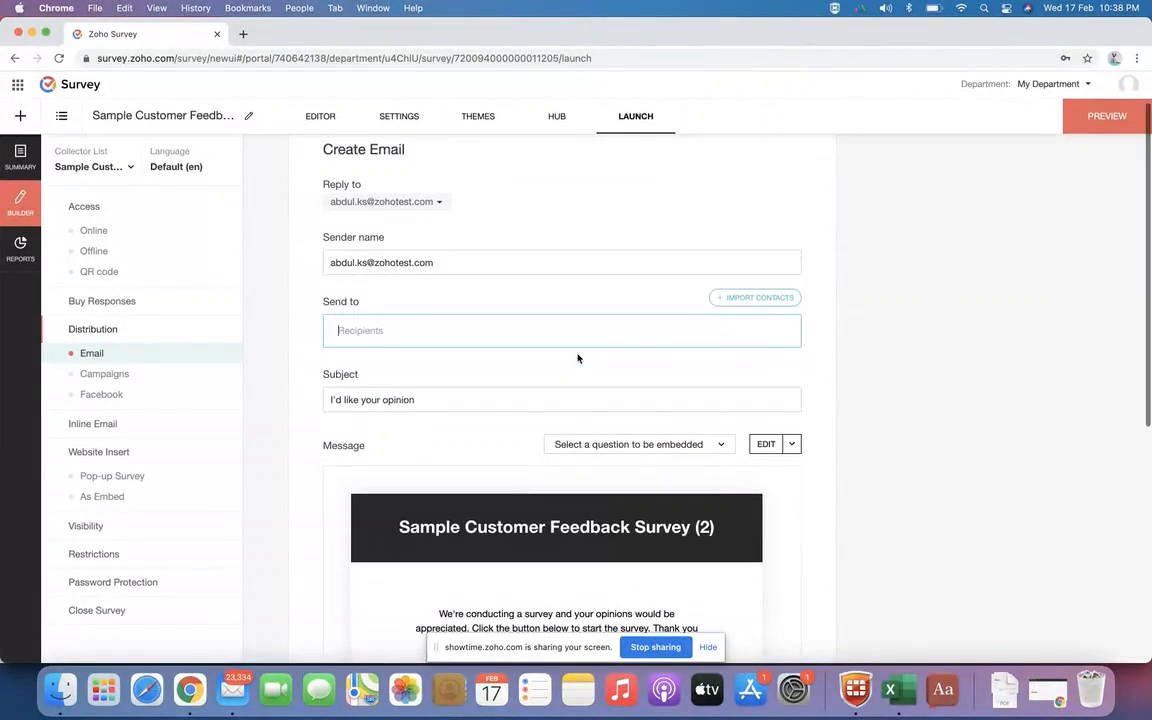
double_click(479, 260)
click(479, 260)
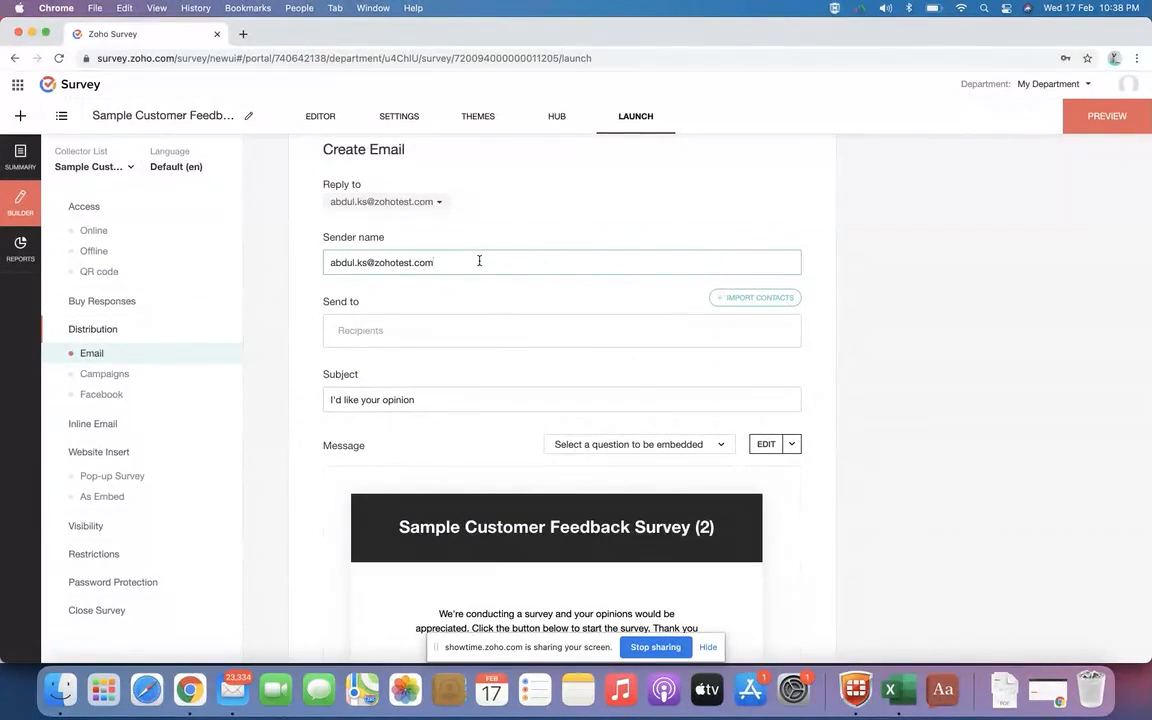
Import the contacts from the XLS file "Team contacts.xls" as the survey email's recipients
click(740, 302)
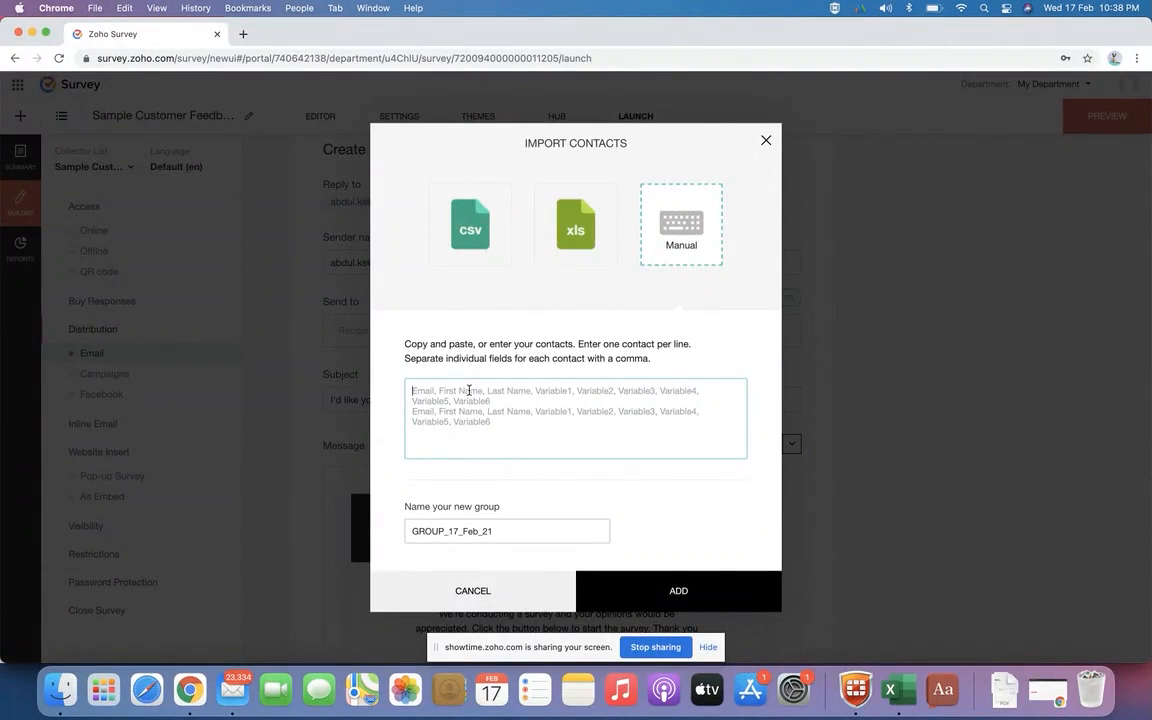
click(486, 237)
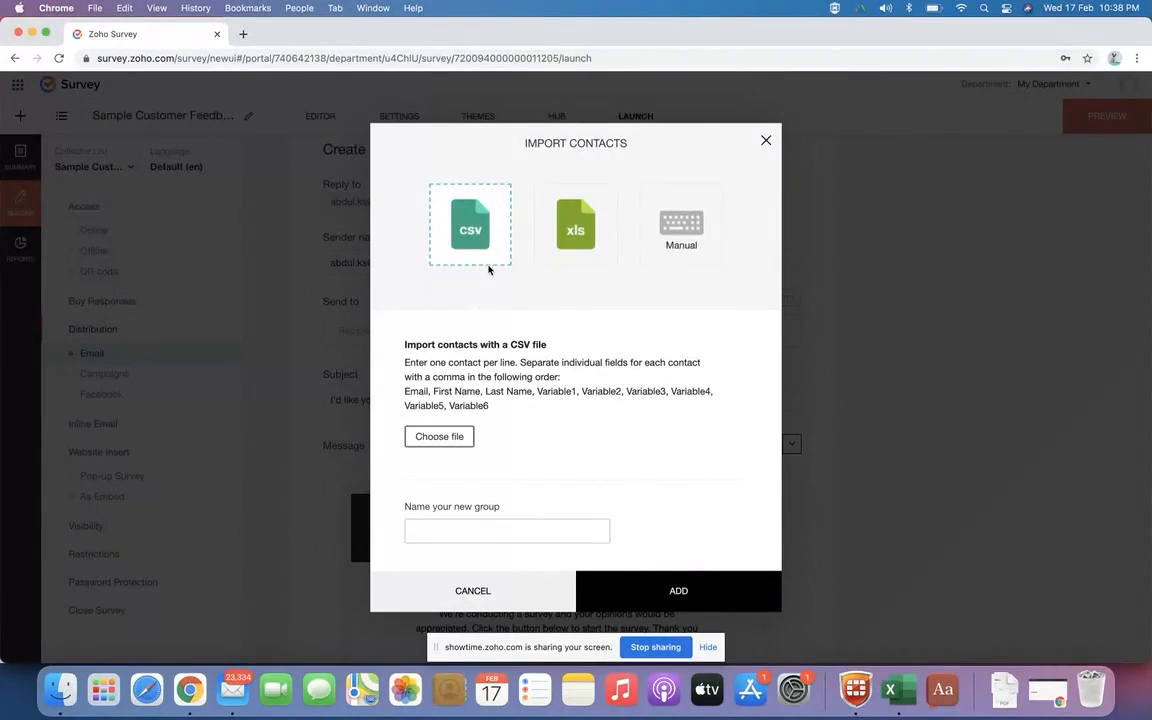
click(572, 245)
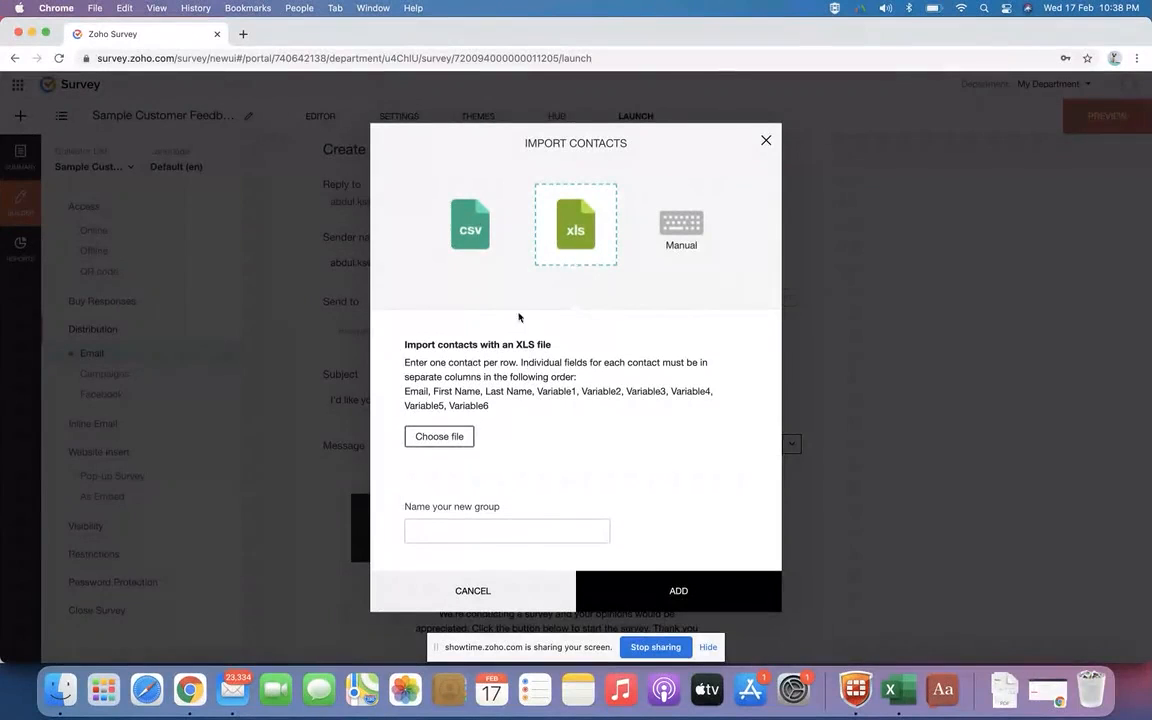
click(435, 437)
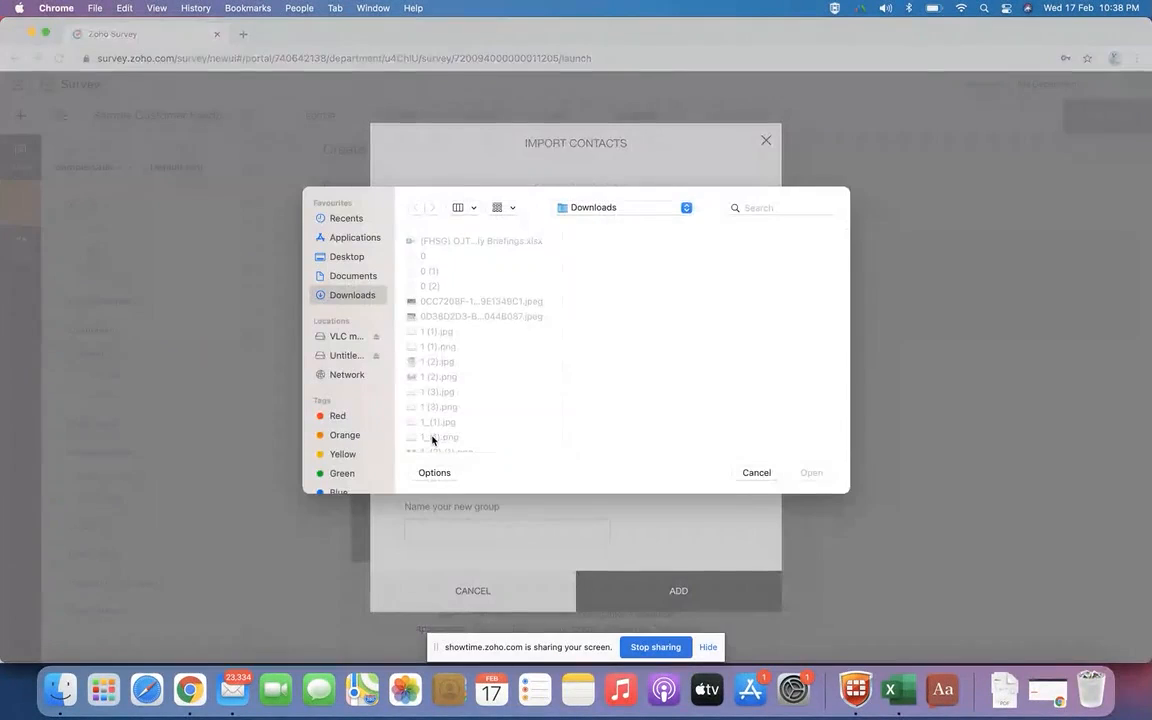
click(756, 209)
text(team)
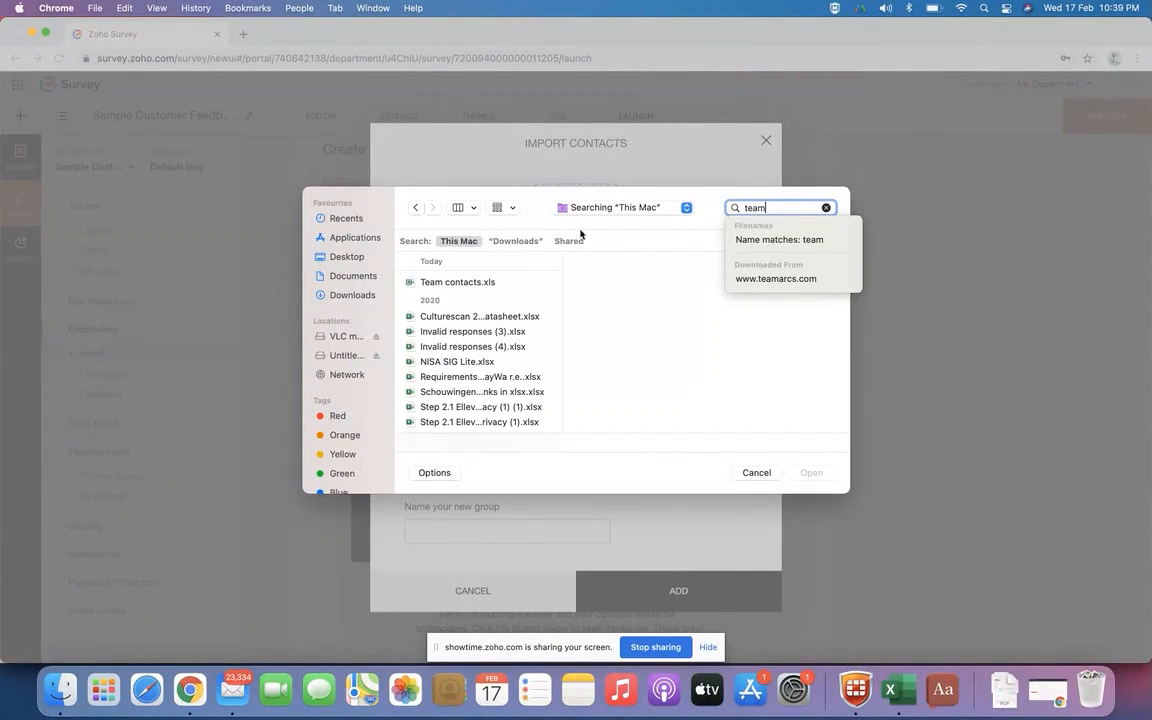
click(463, 282)
click(811, 472)
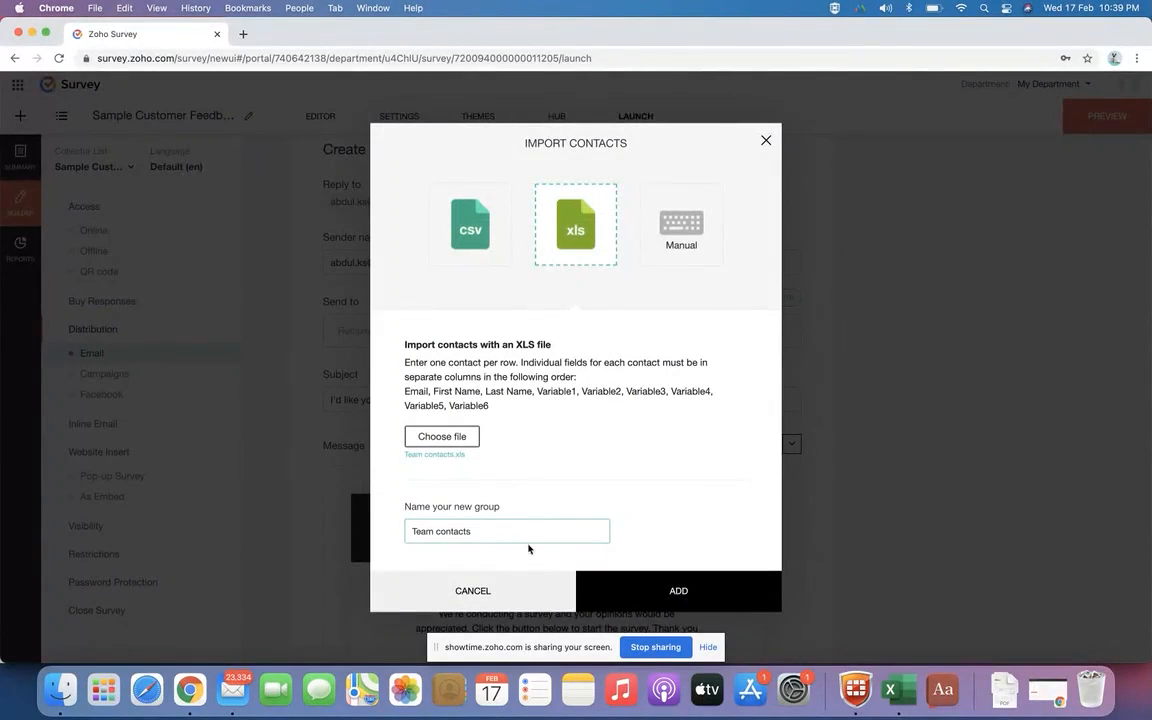
click(641, 596)
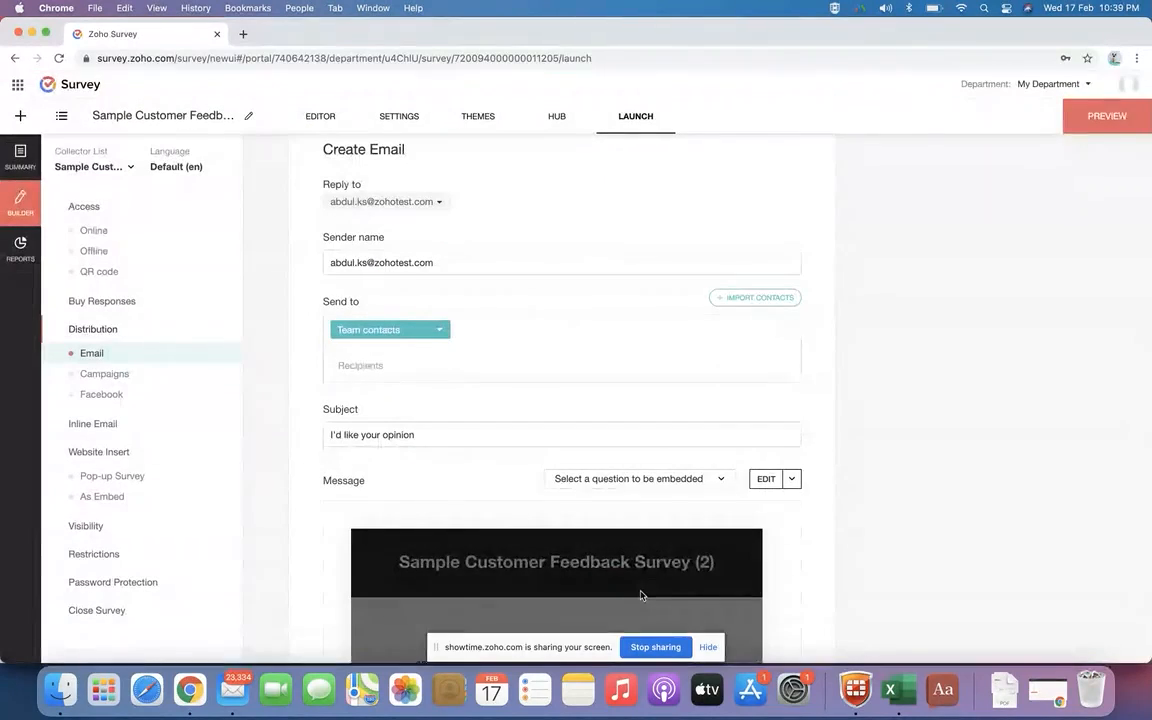
Review the survey email's subject line and message preview
scroll(536, 403, down, 2)
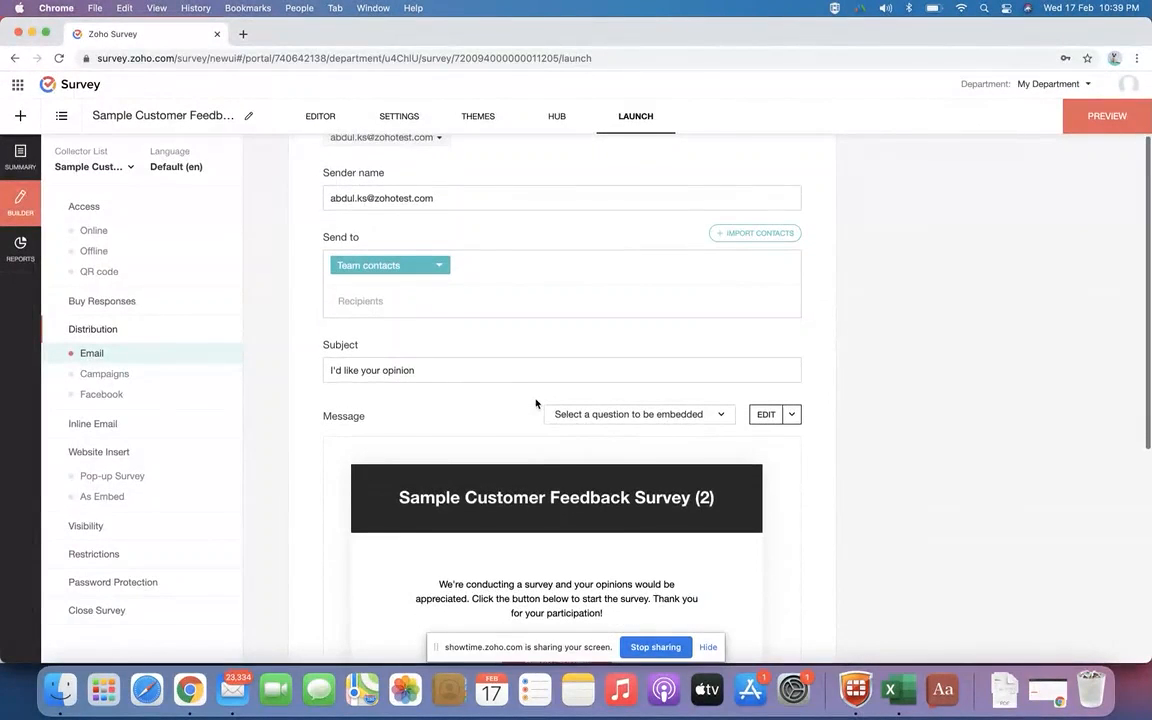
triple_click(456, 375)
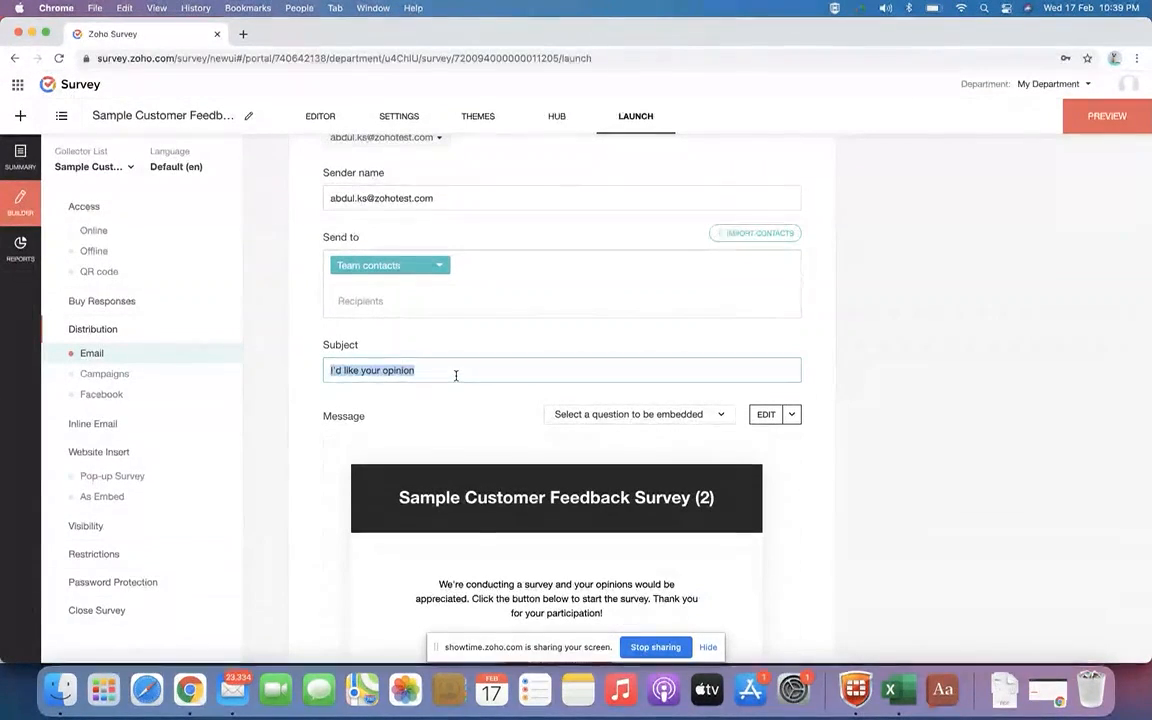
scroll(456, 375, down, 2)
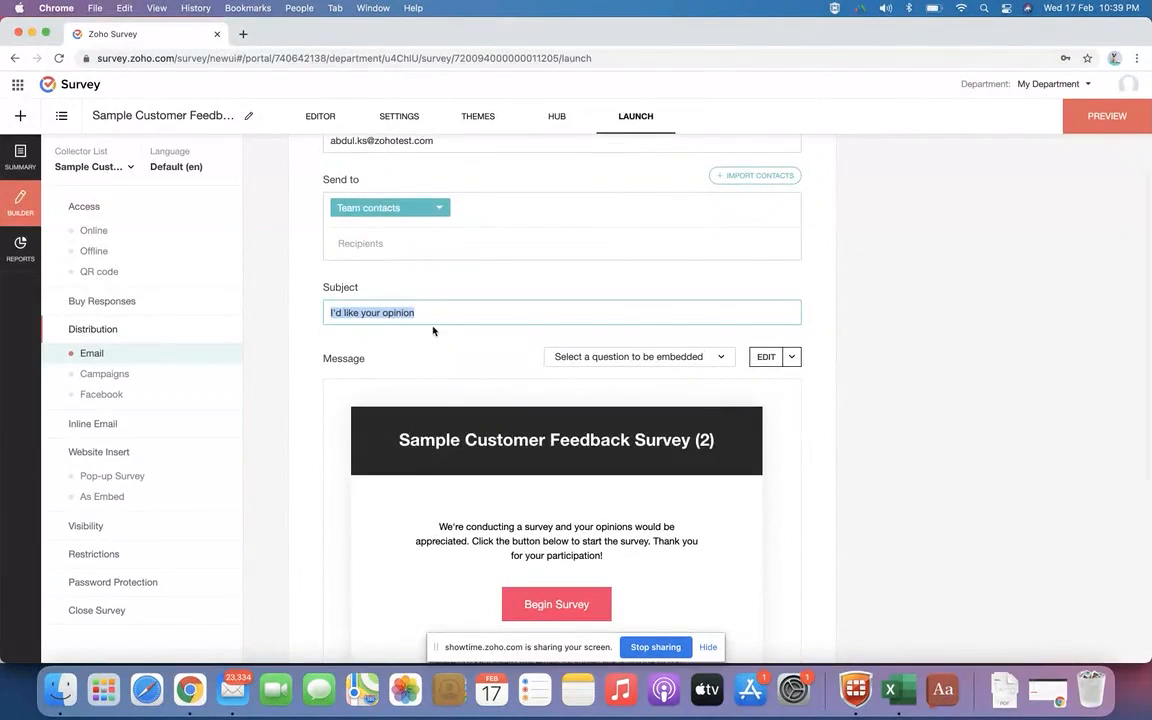
scroll(457, 321, down, 5)
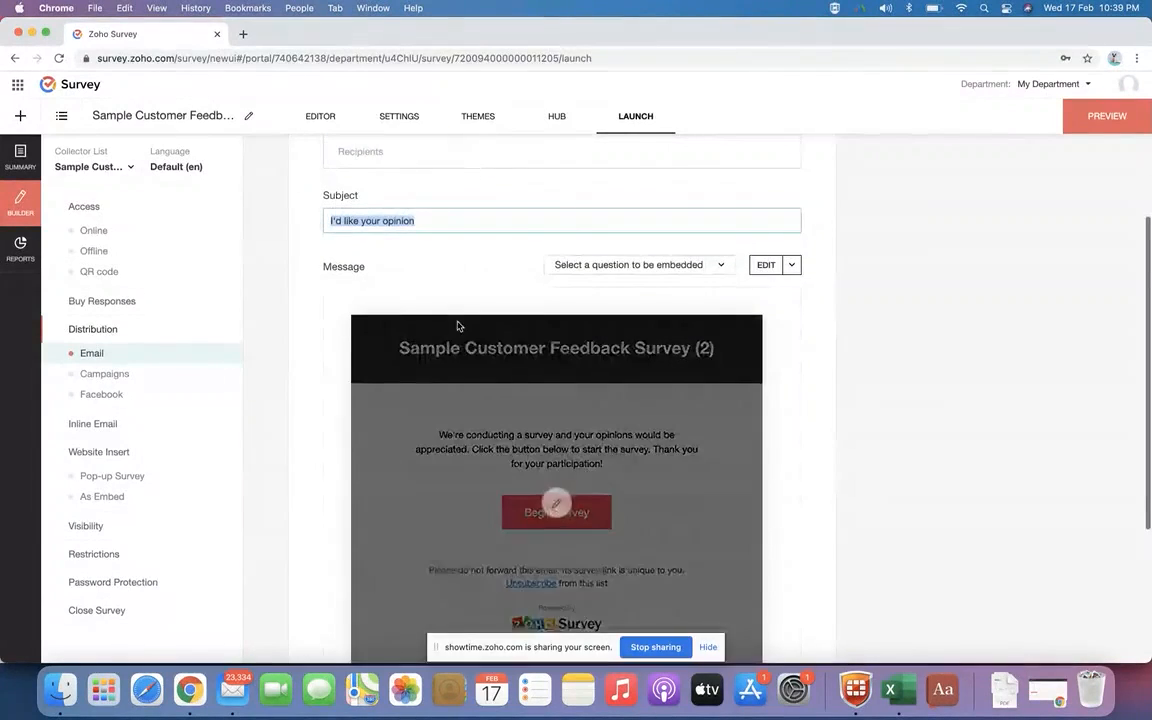
click(458, 222)
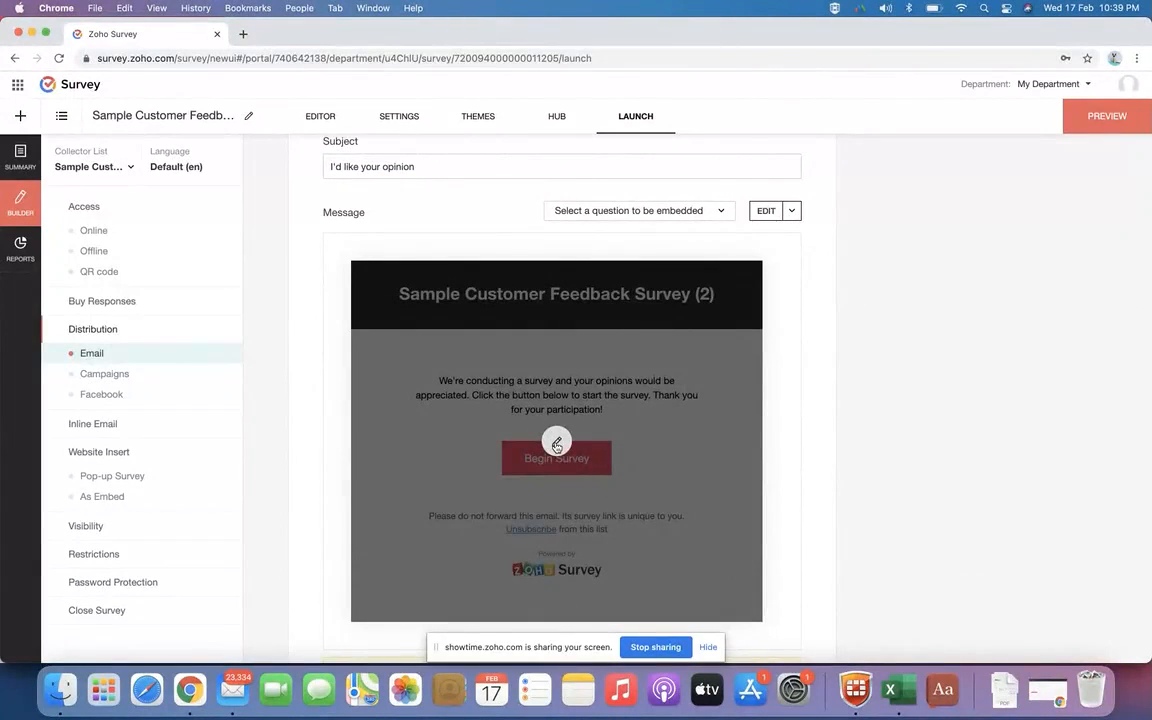
Open the email template for editing and set its header background color to blue #294599
click(557, 443)
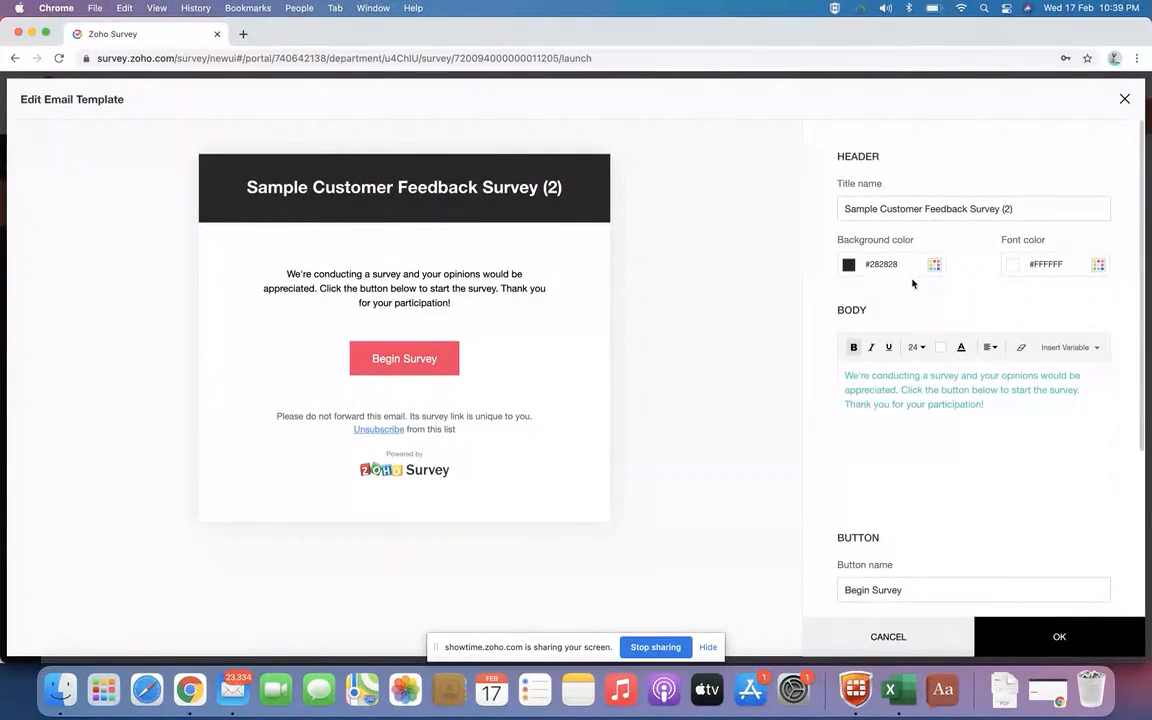
click(934, 265)
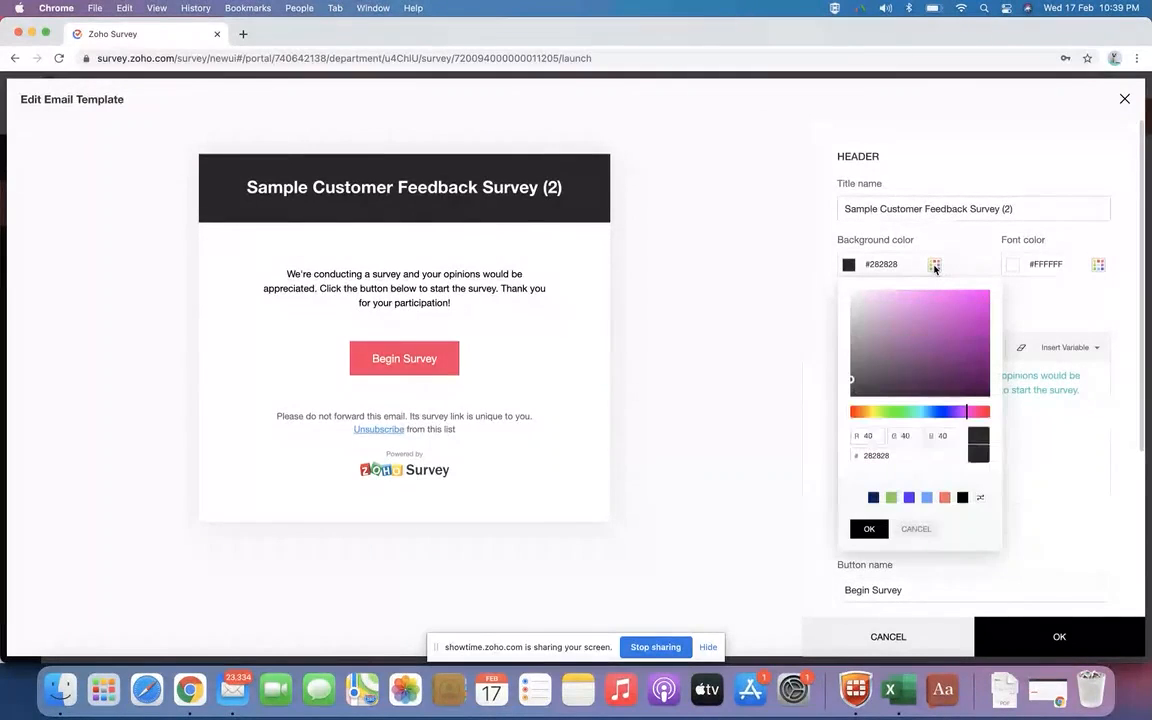
mouse_move(874, 411)
mouse_down()
mouse_move(861, 411)
mouse_move(977, 411)
mouse_move(938, 413)
mouse_move(951, 331)
mouse_up()
click(869, 435)
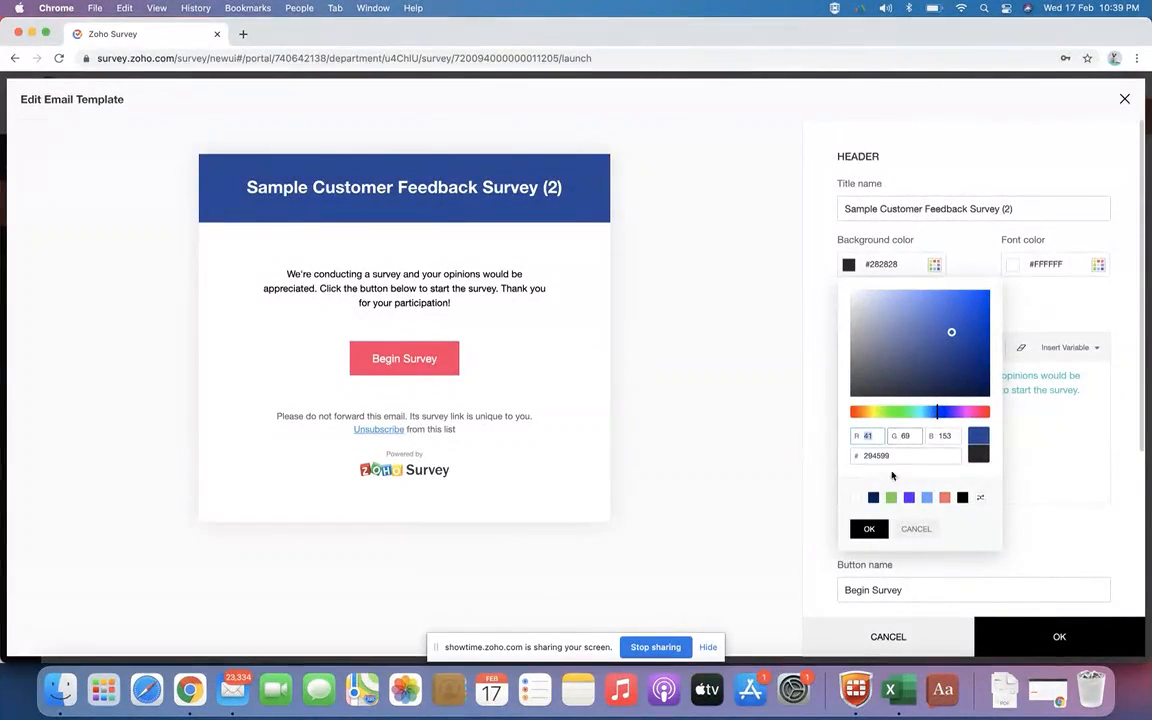
click(868, 530)
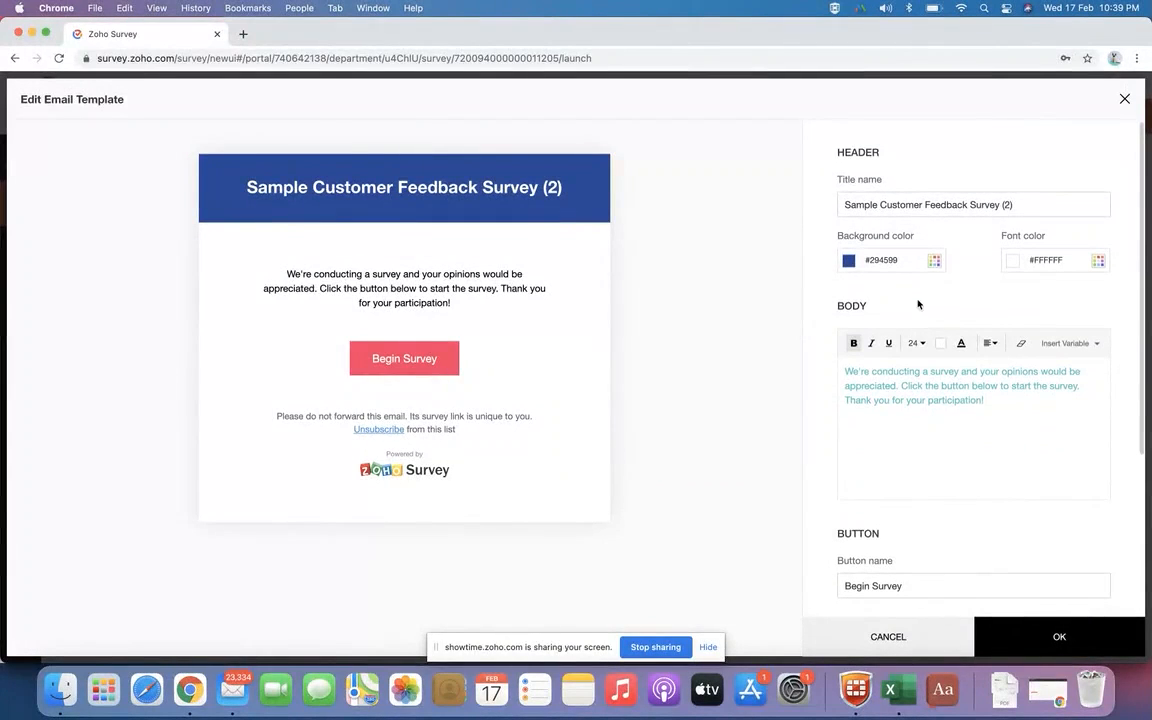
Rename the button in the email template to "Start Survey"
scroll(917, 300, down, 2)
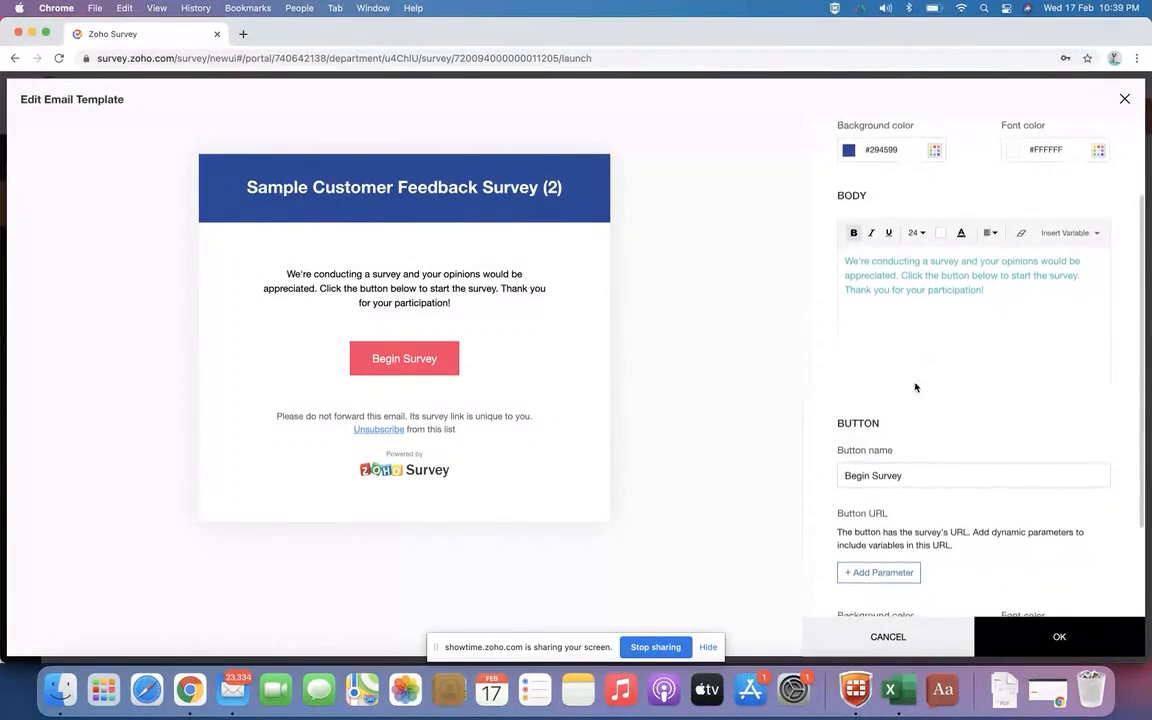
scroll(913, 380, down, 1)
click(908, 465)
double_click(908, 465)
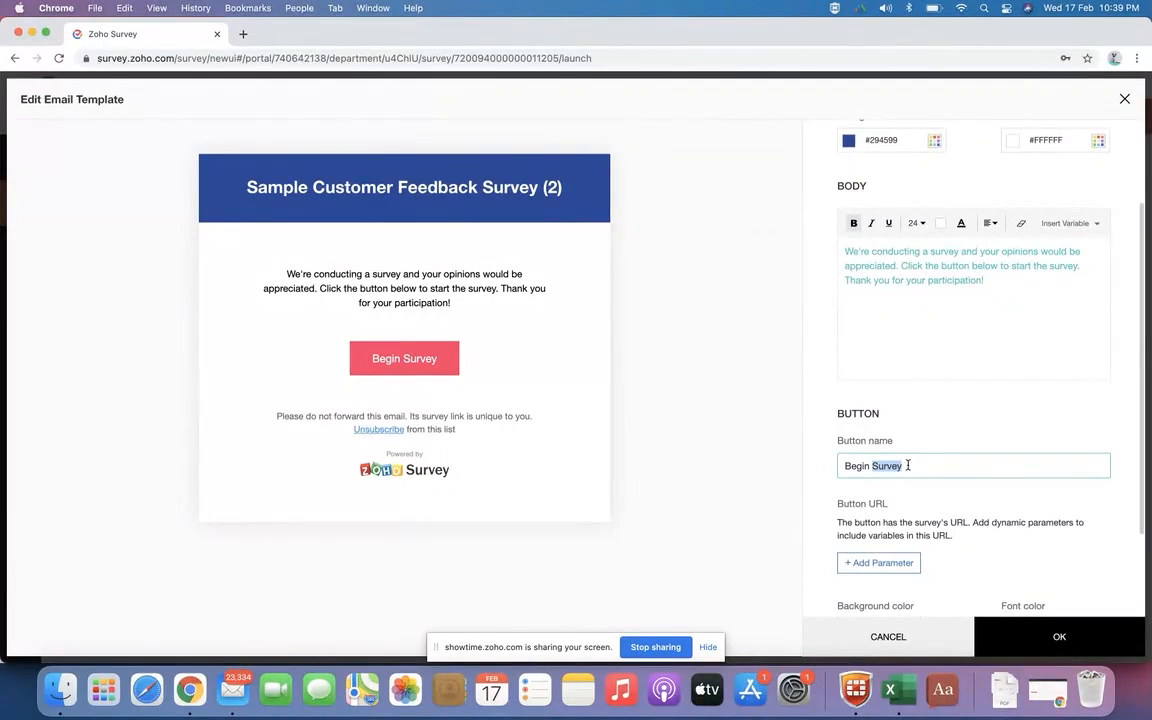
double_click(860, 465)
text(Start)
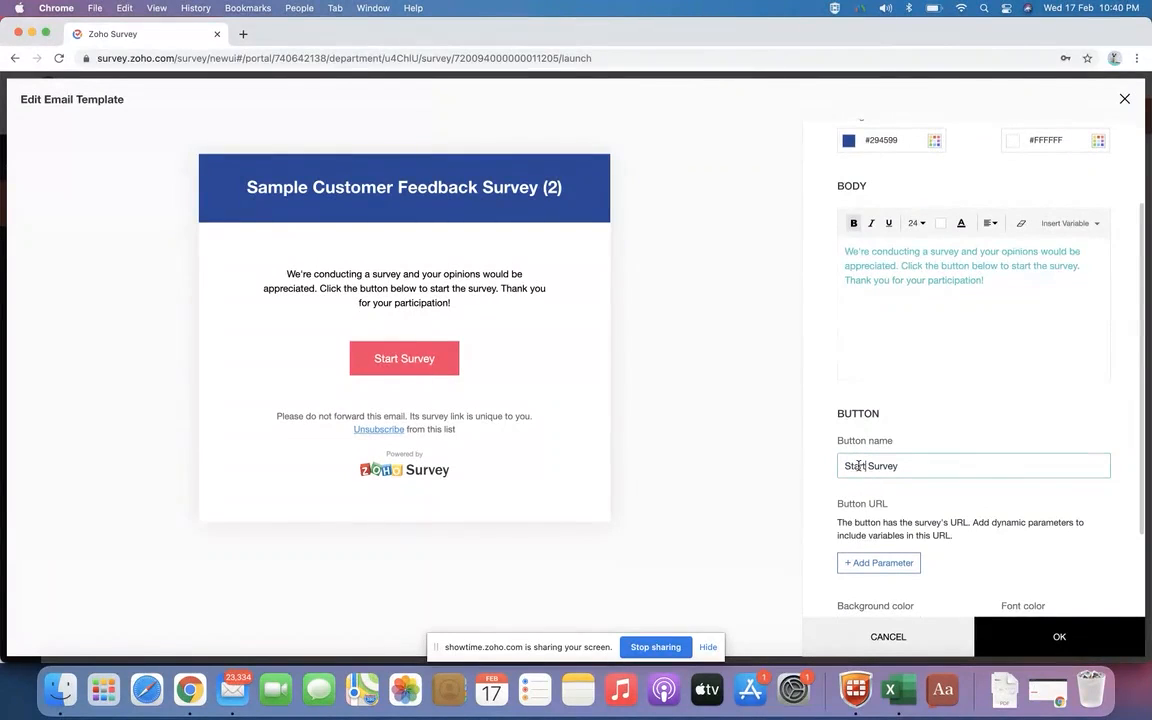
Hide the "Powered by Zoho Survey" footer and apply the changes to the email template
scroll(1001, 530, down, 3)
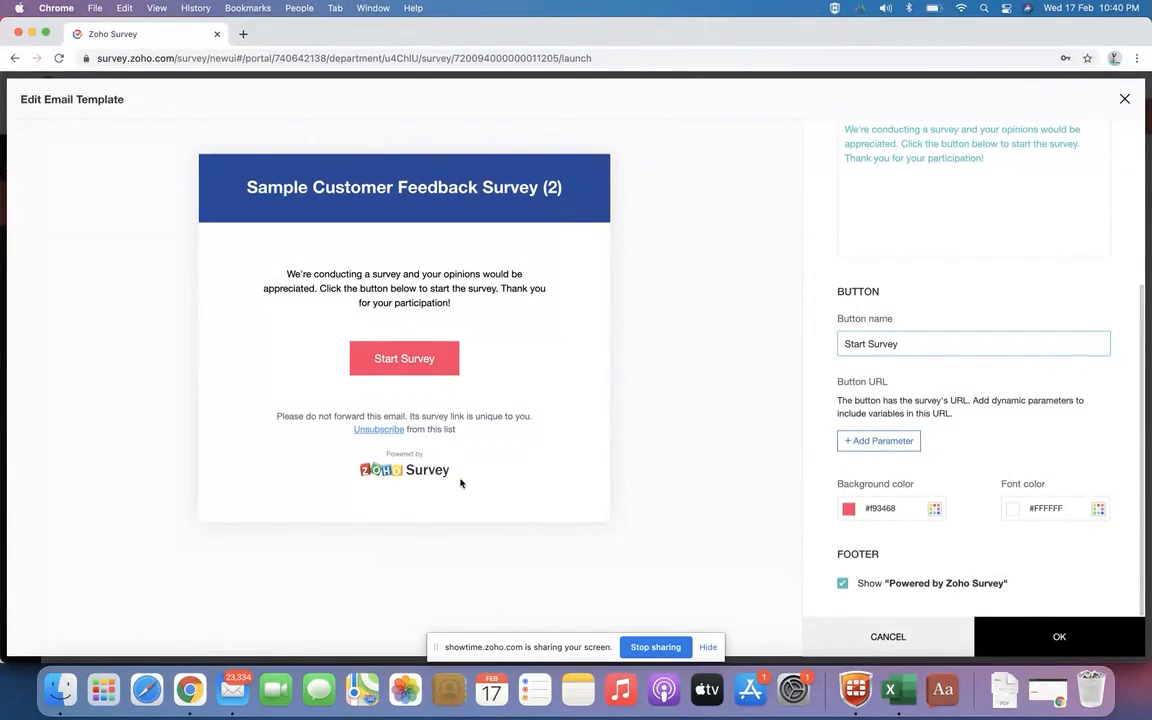
click(843, 584)
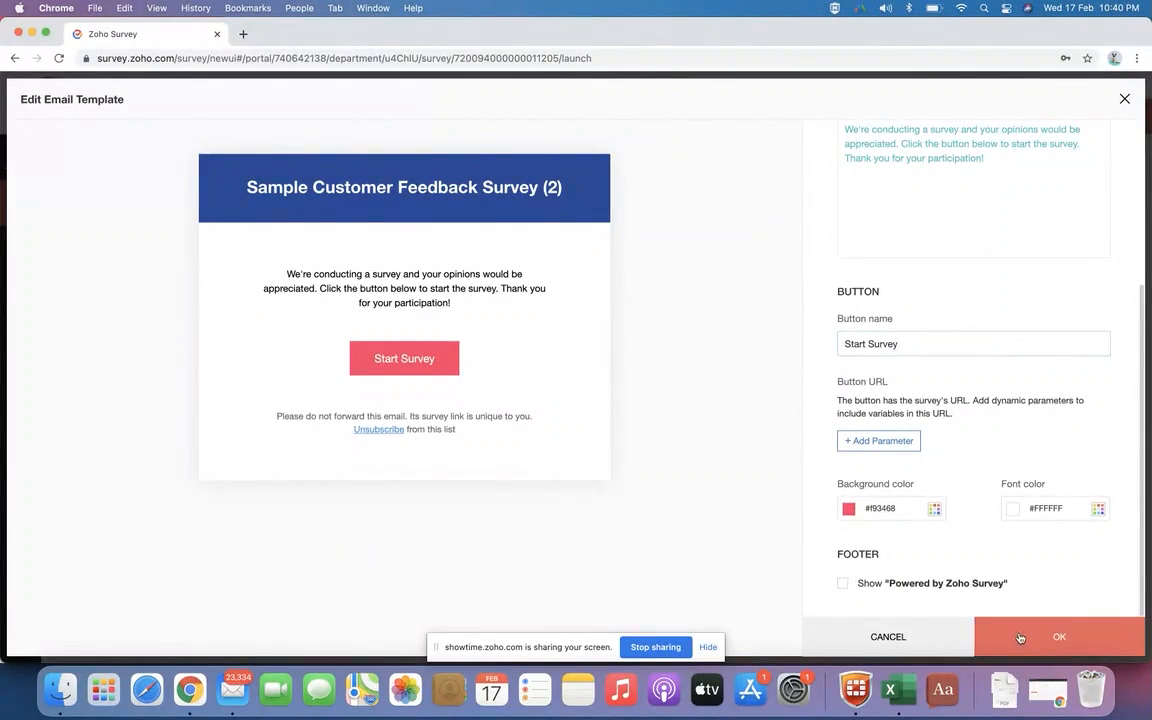
click(1020, 638)
Save the customized survey email message as a template named "My template"
mouse_move(614, 433)
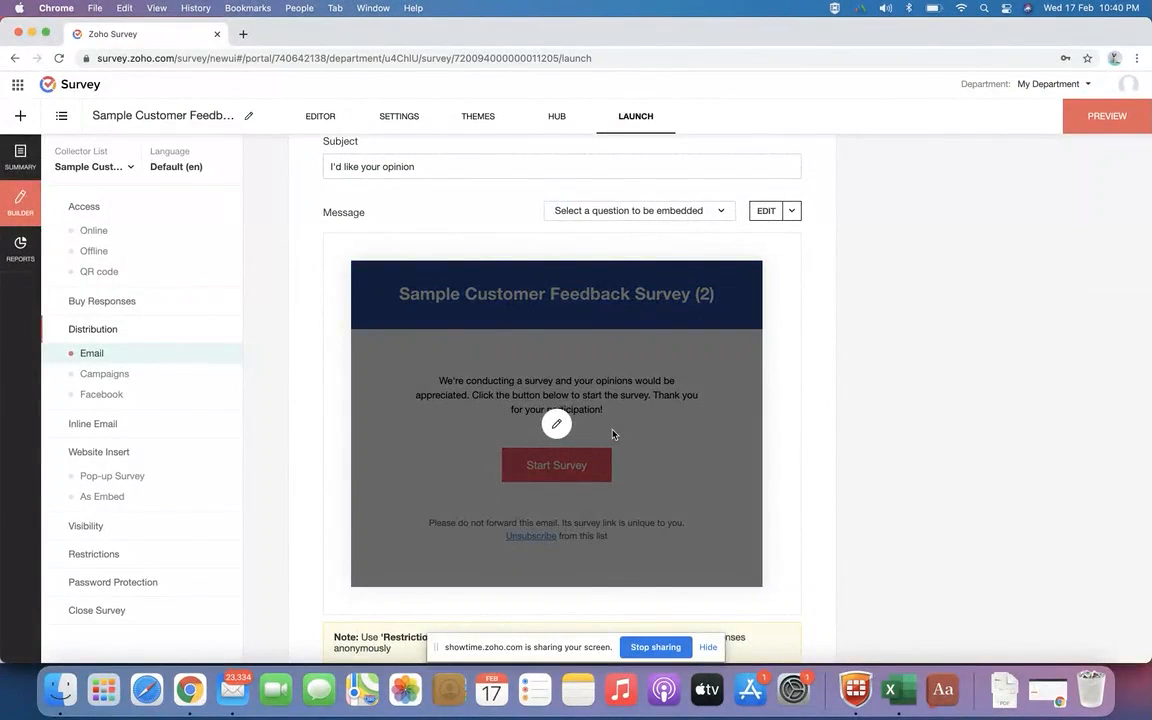
click(792, 212)
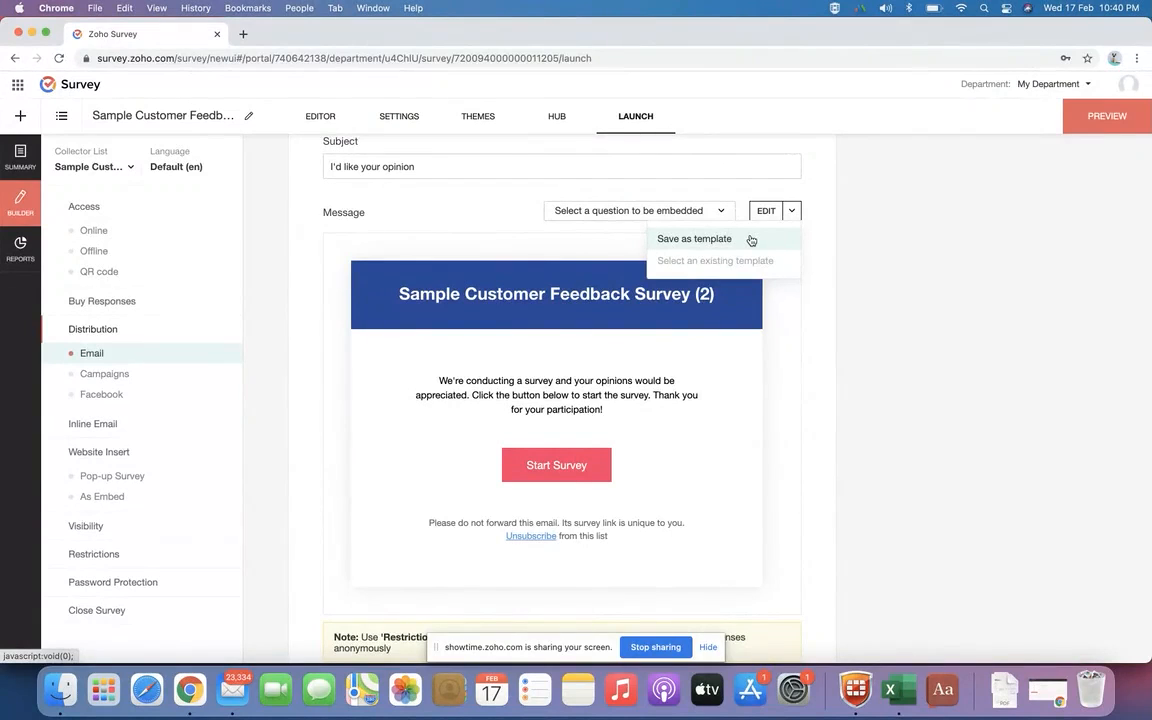
click(710, 240)
click(497, 376)
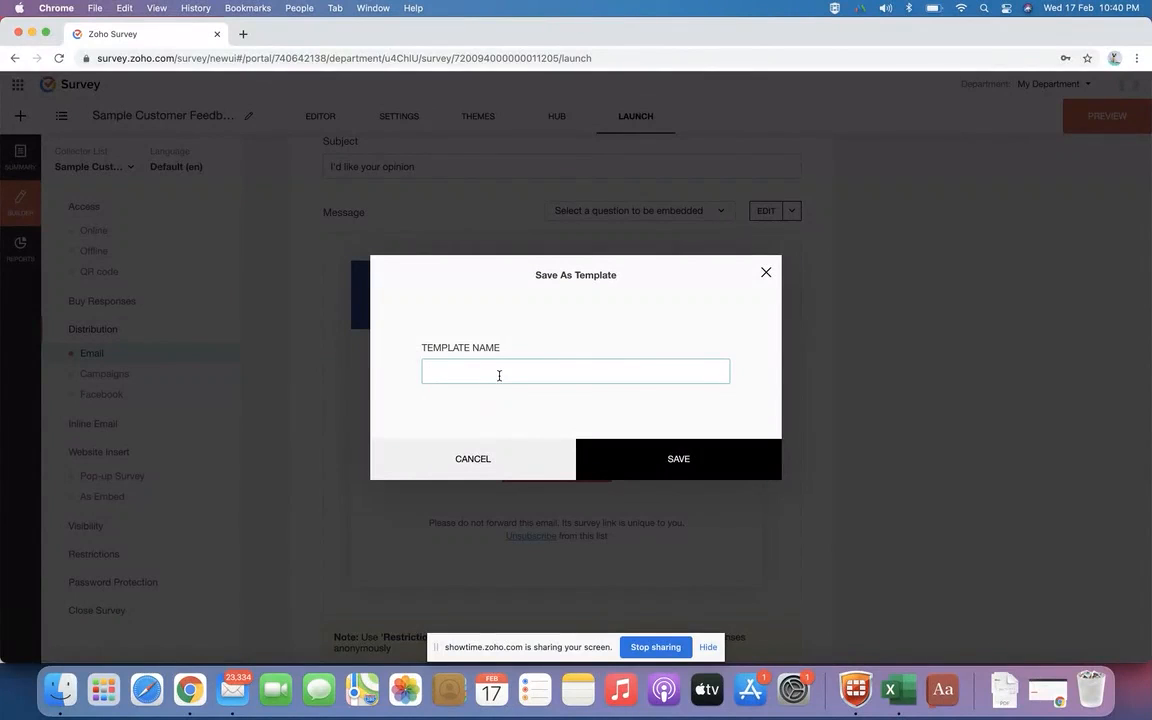
text(My template)
click(643, 461)
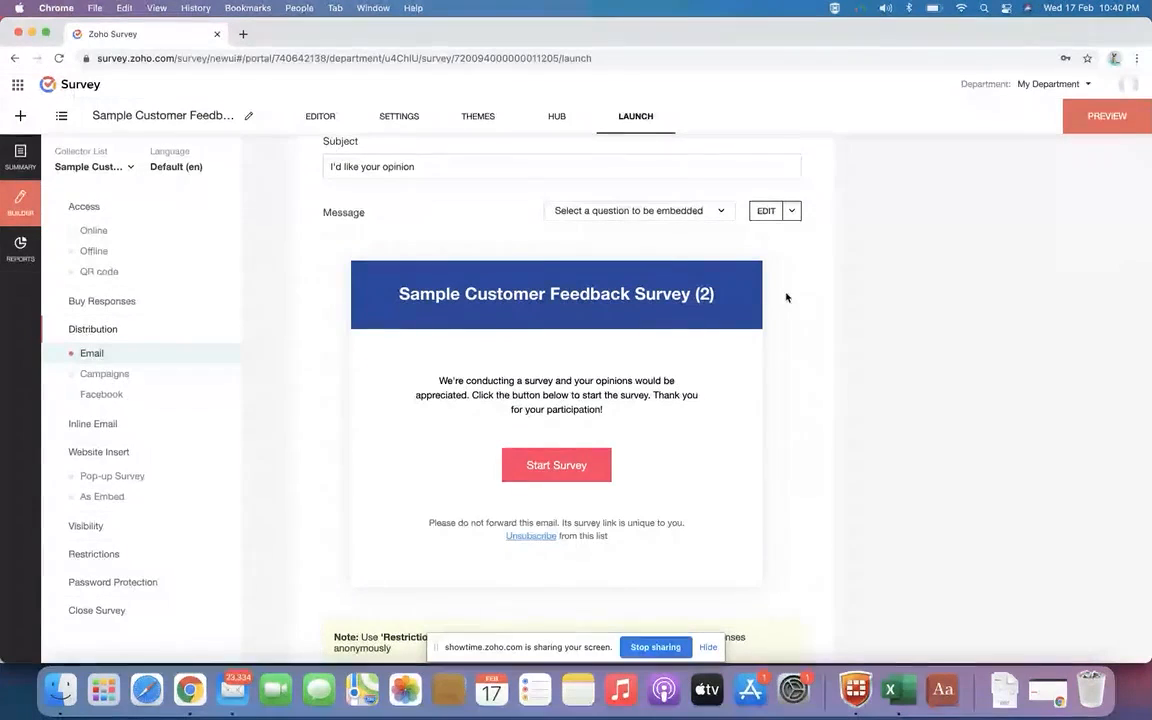
Embed the question "Rate our customer support service" in the email message, and remove it again
click(640, 214)
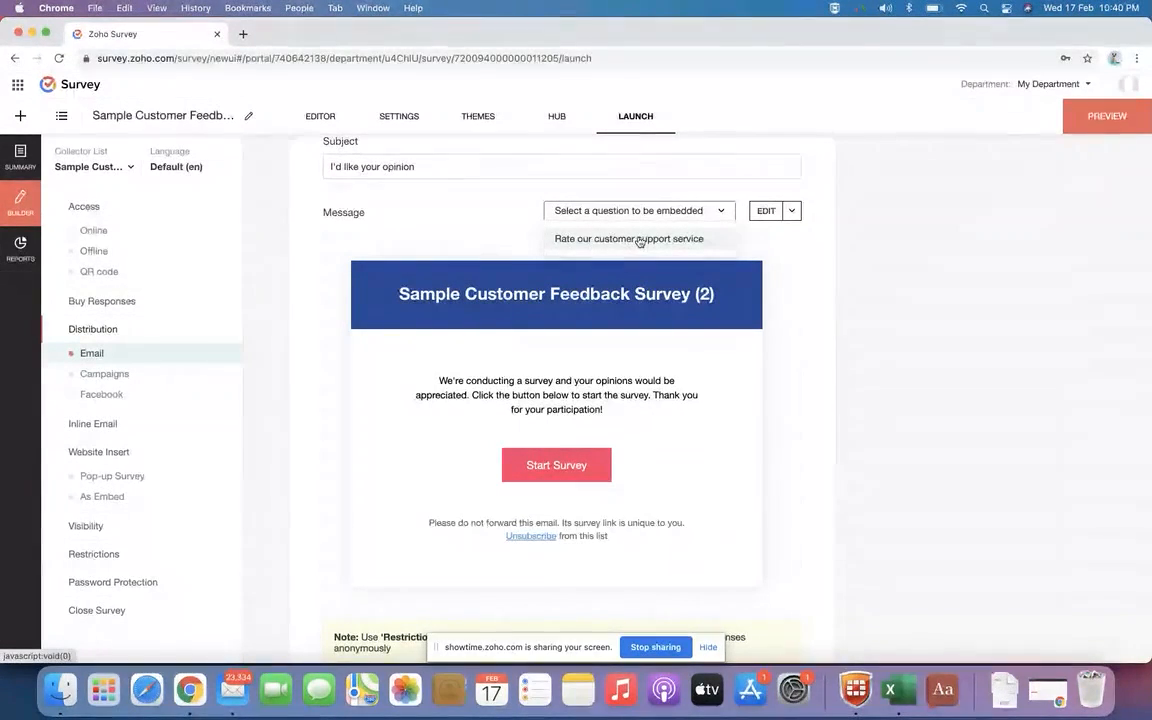
click(640, 242)
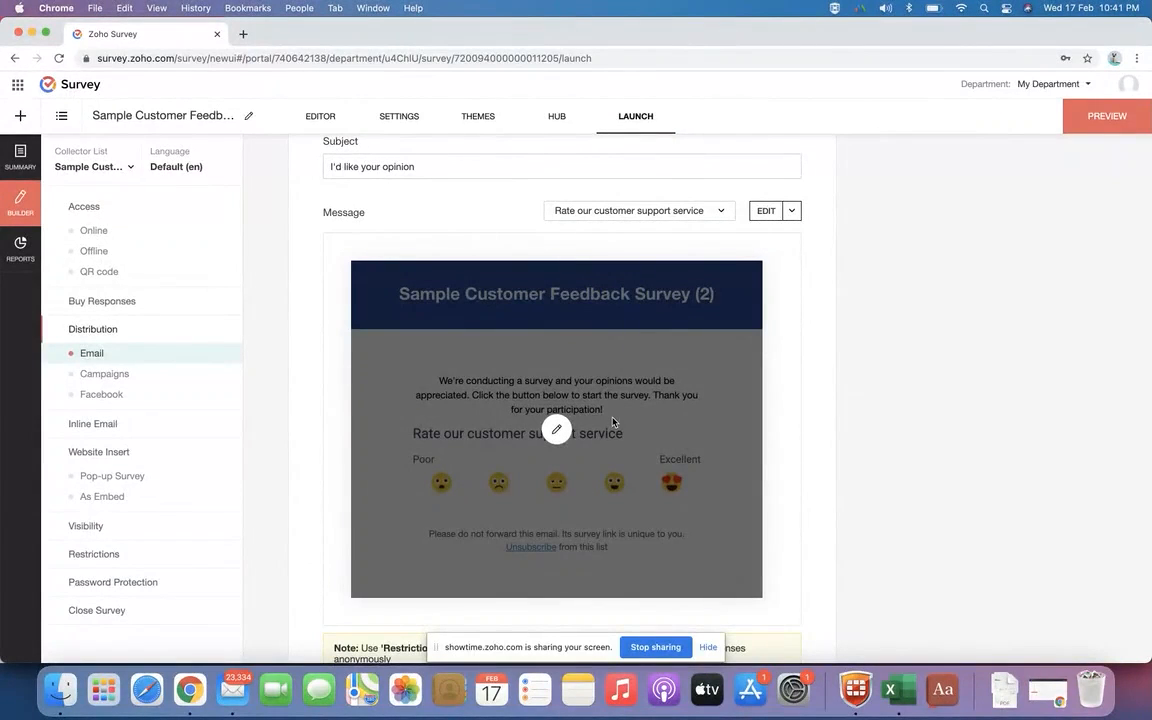
click(672, 211)
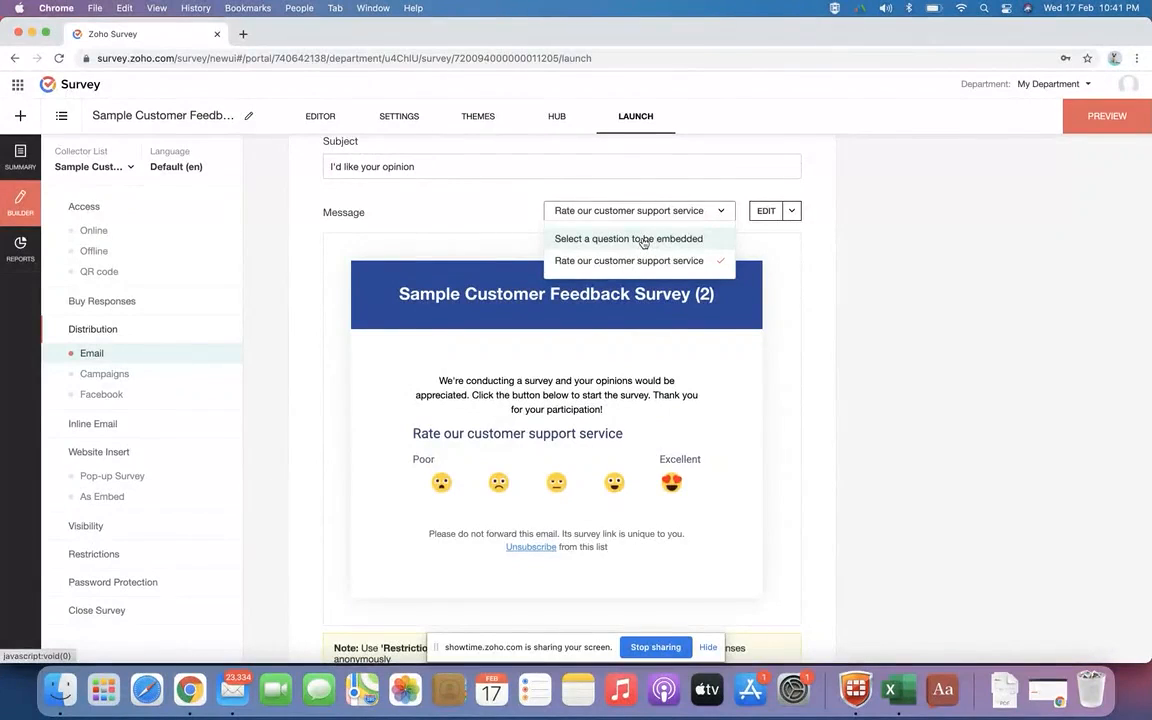
click(643, 242)
Proceed from the finished email message to the options for sending the survey invitation
scroll(578, 425, down, 3)
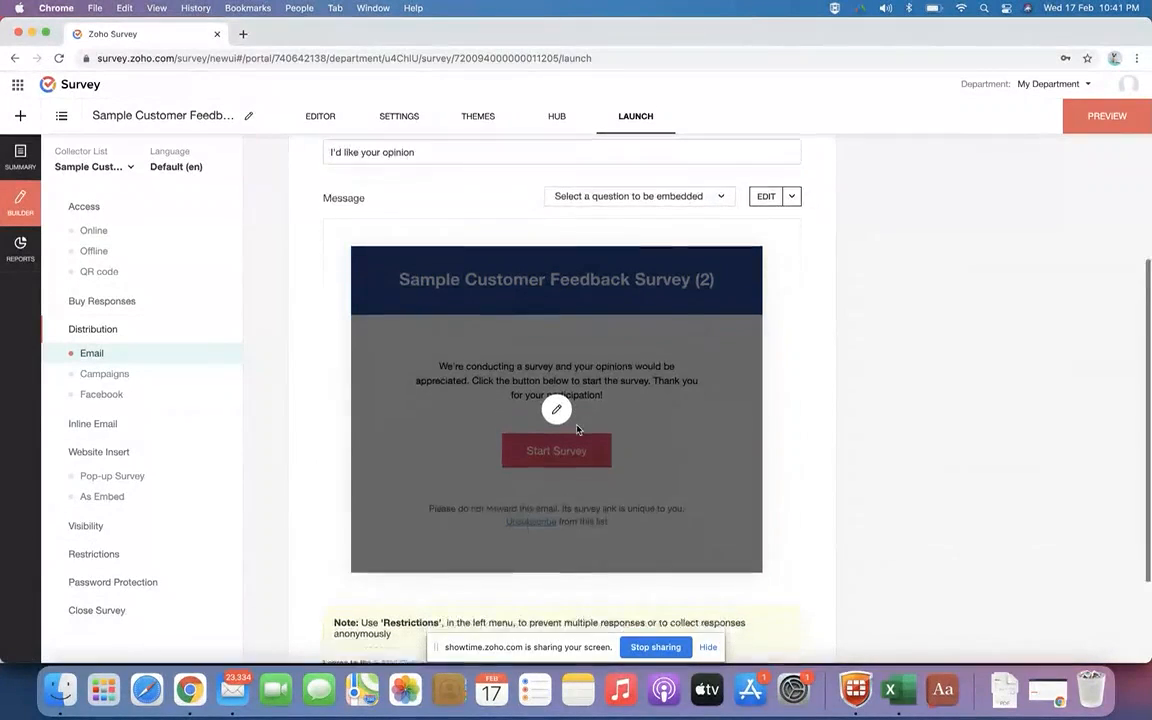
scroll(581, 405, down, 2)
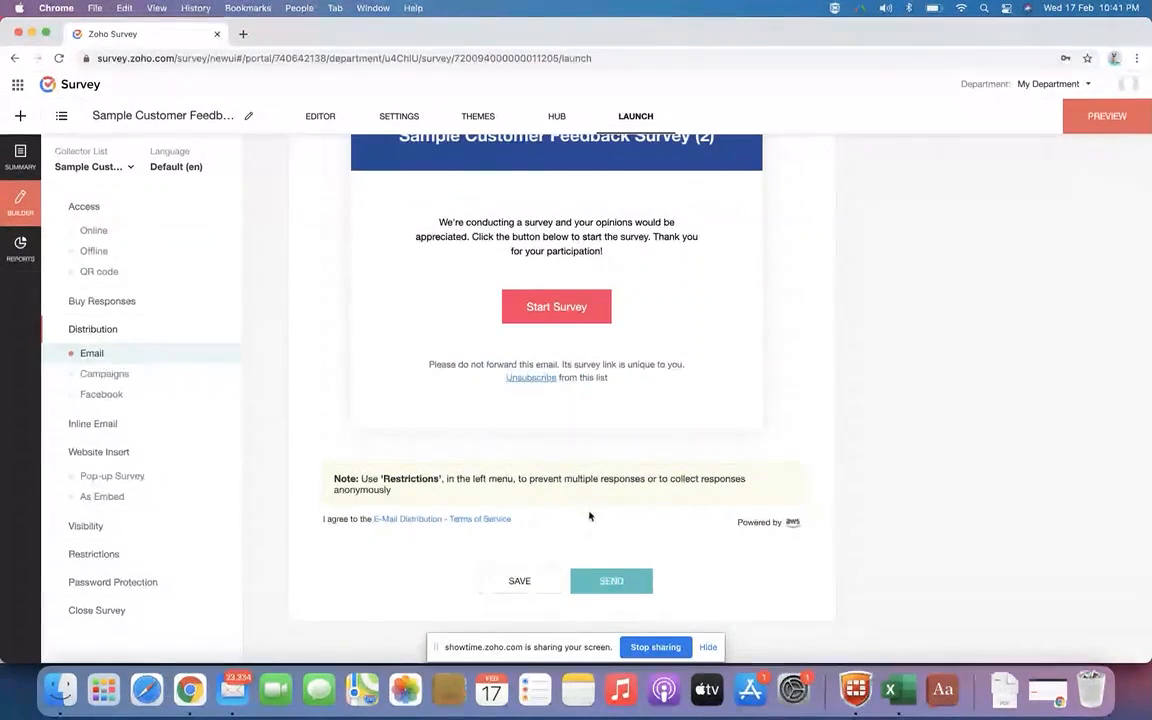
click(607, 580)
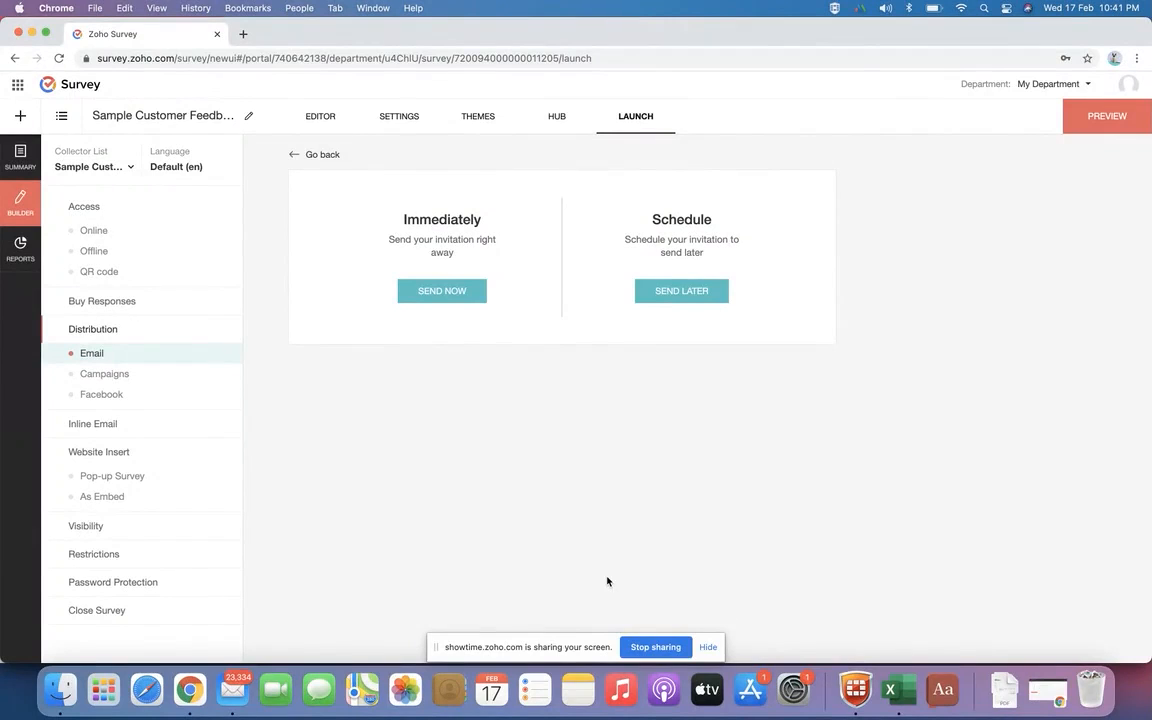
Try a periodic schedule for the survey invitation with the interval Every month, and return to the sending options
click(695, 299)
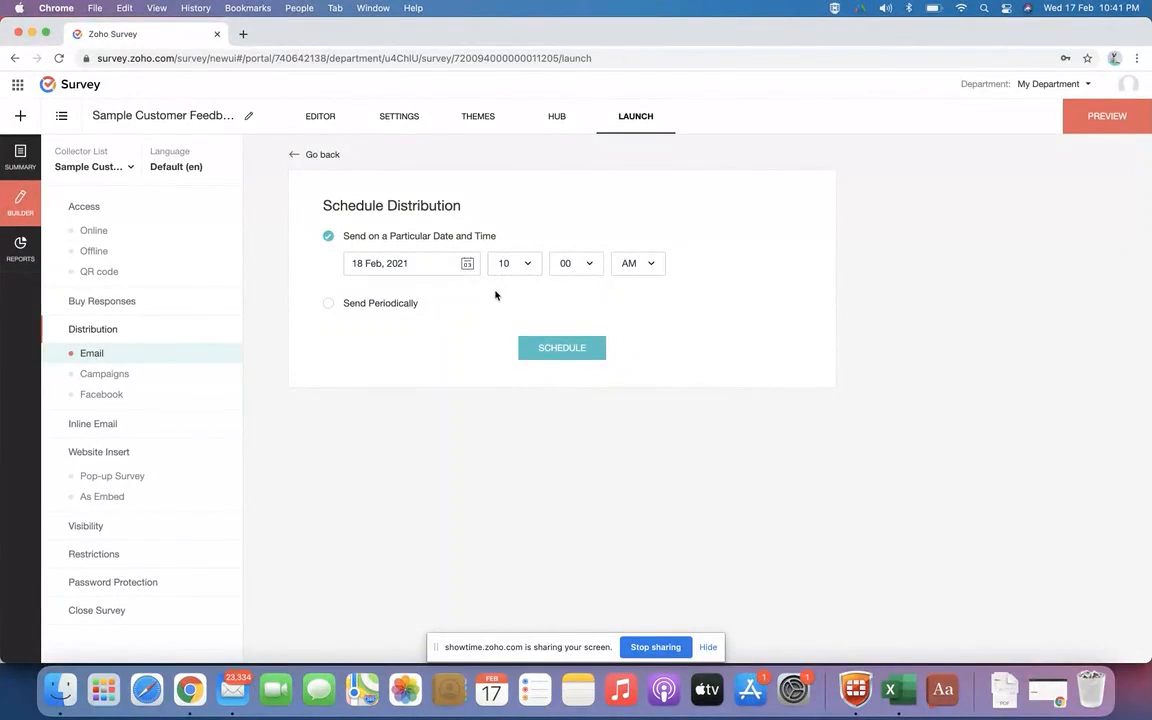
click(393, 303)
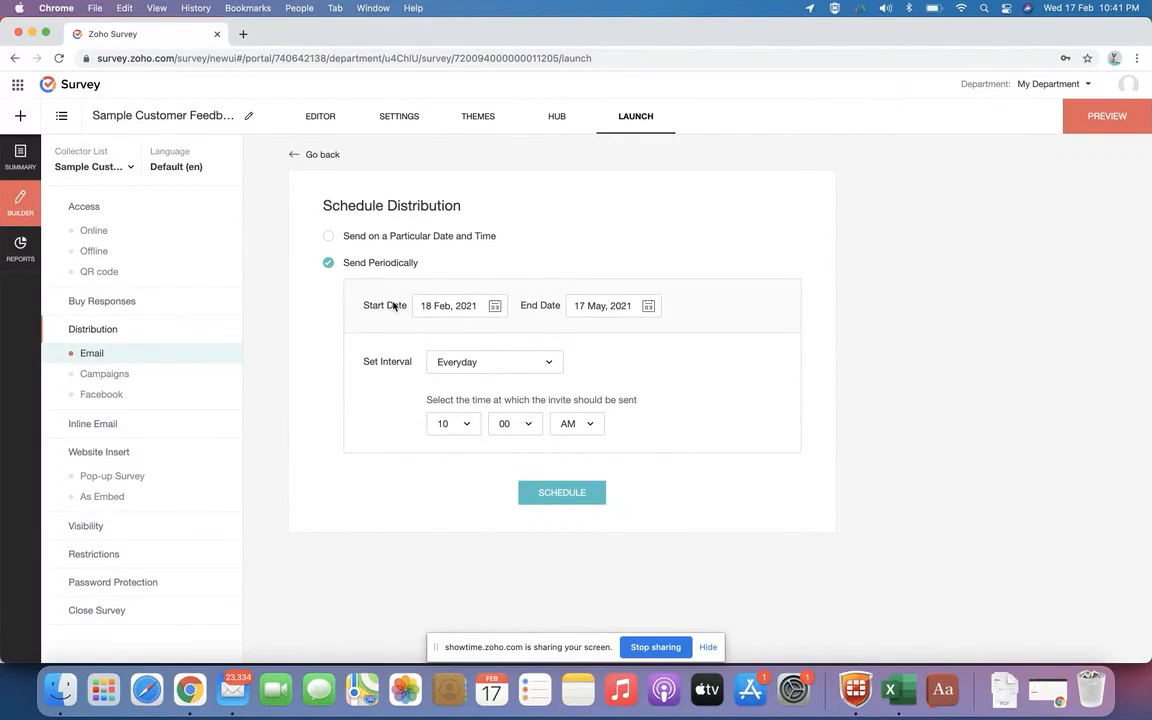
click(546, 363)
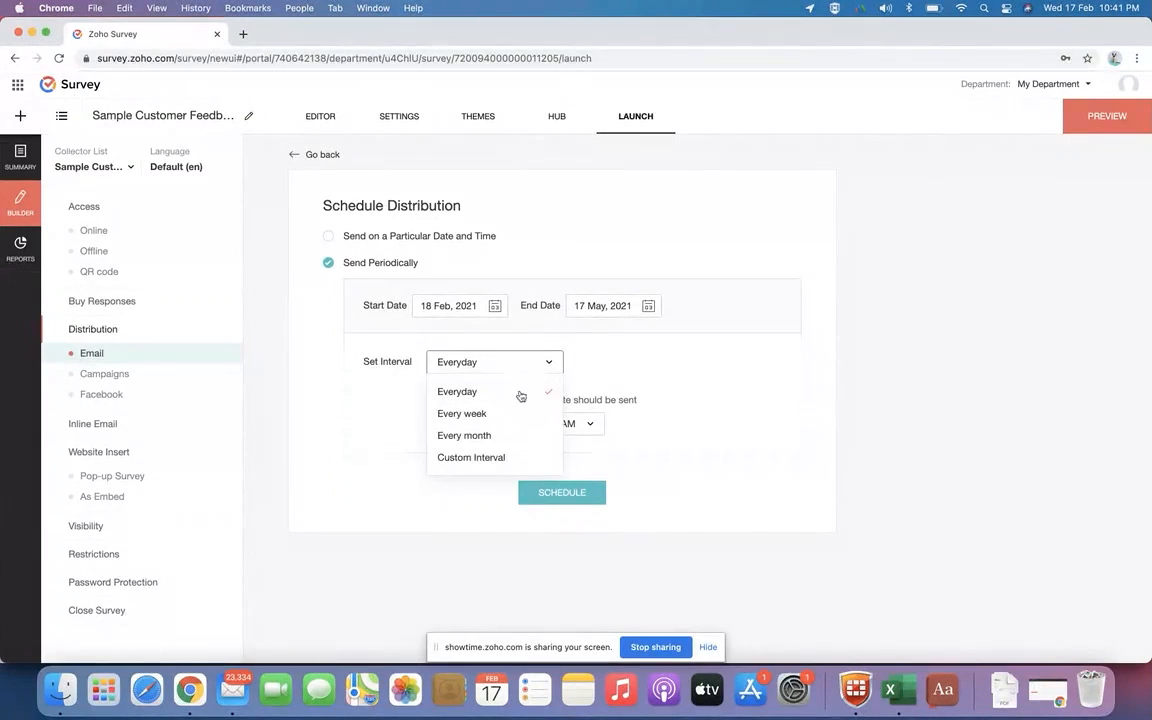
click(489, 435)
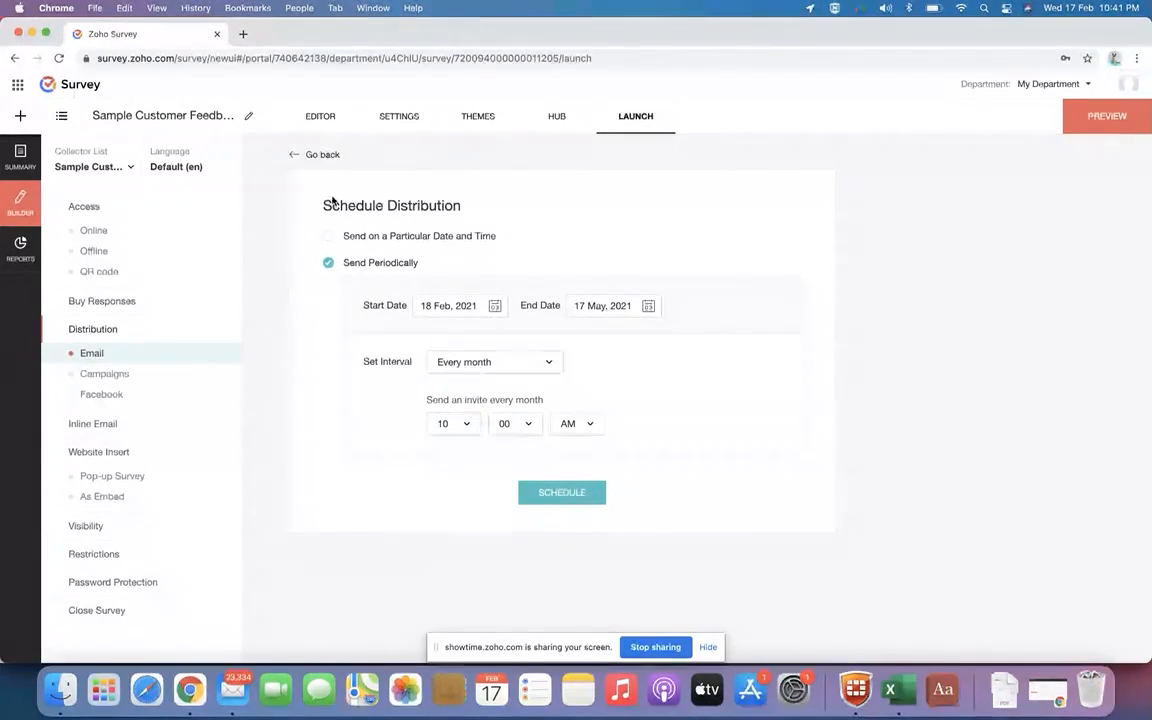
click(294, 155)
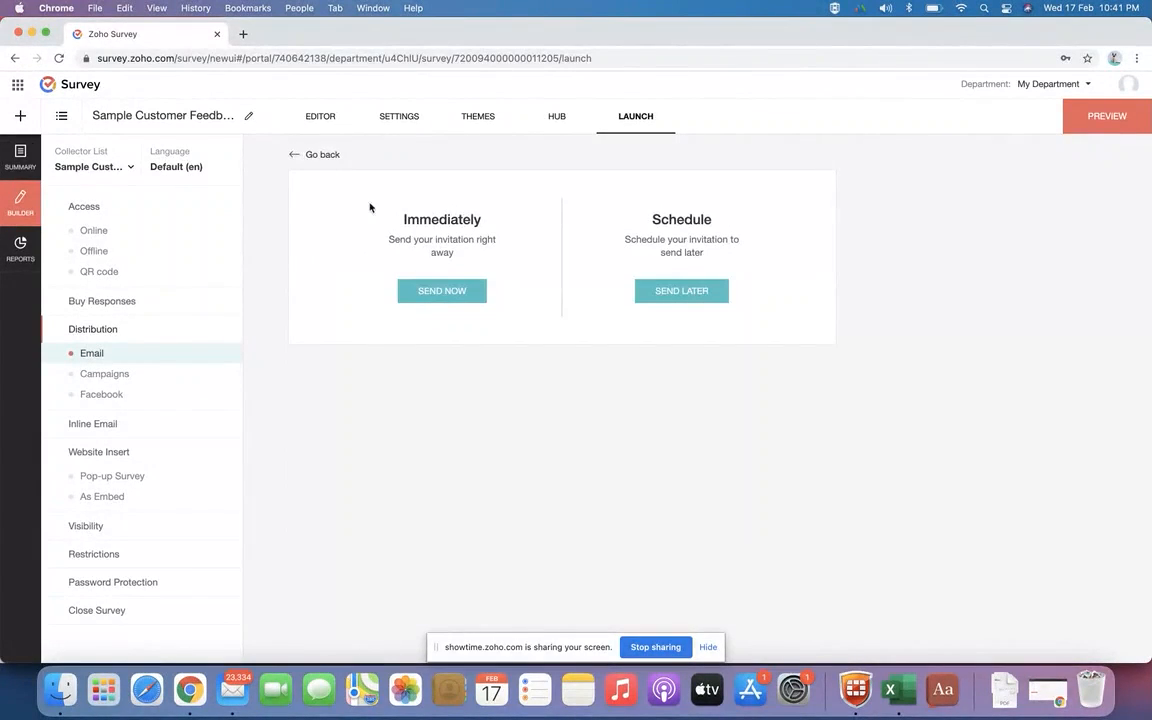
Send the survey invitation immediately and leave the reminder to be scheduled later
click(430, 290)
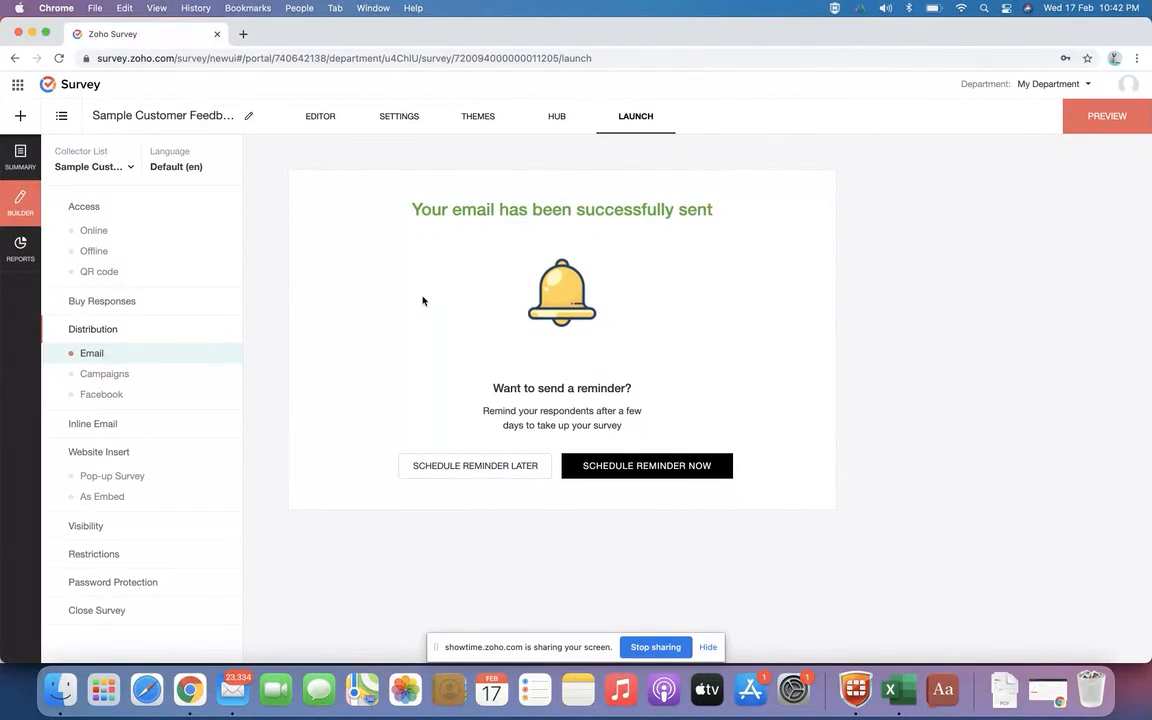
click(447, 467)
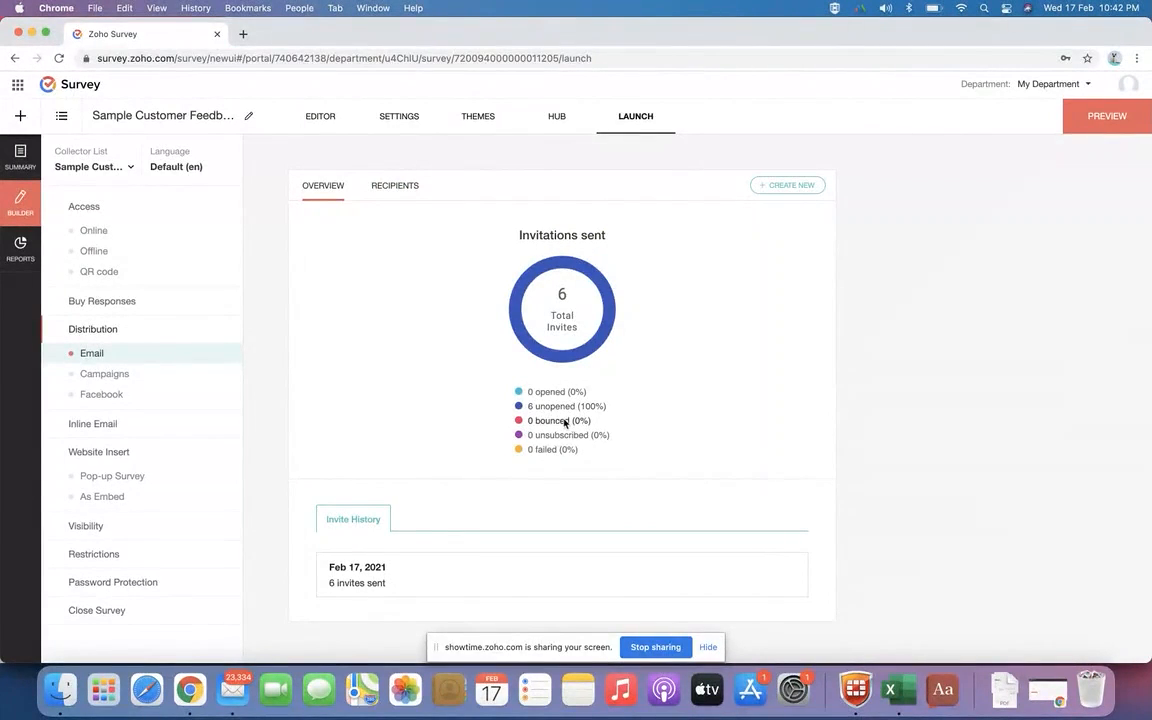
Examine the recipients' delivery and response status, filter the list by Partial responses, and return to the invitations overview
click(414, 190)
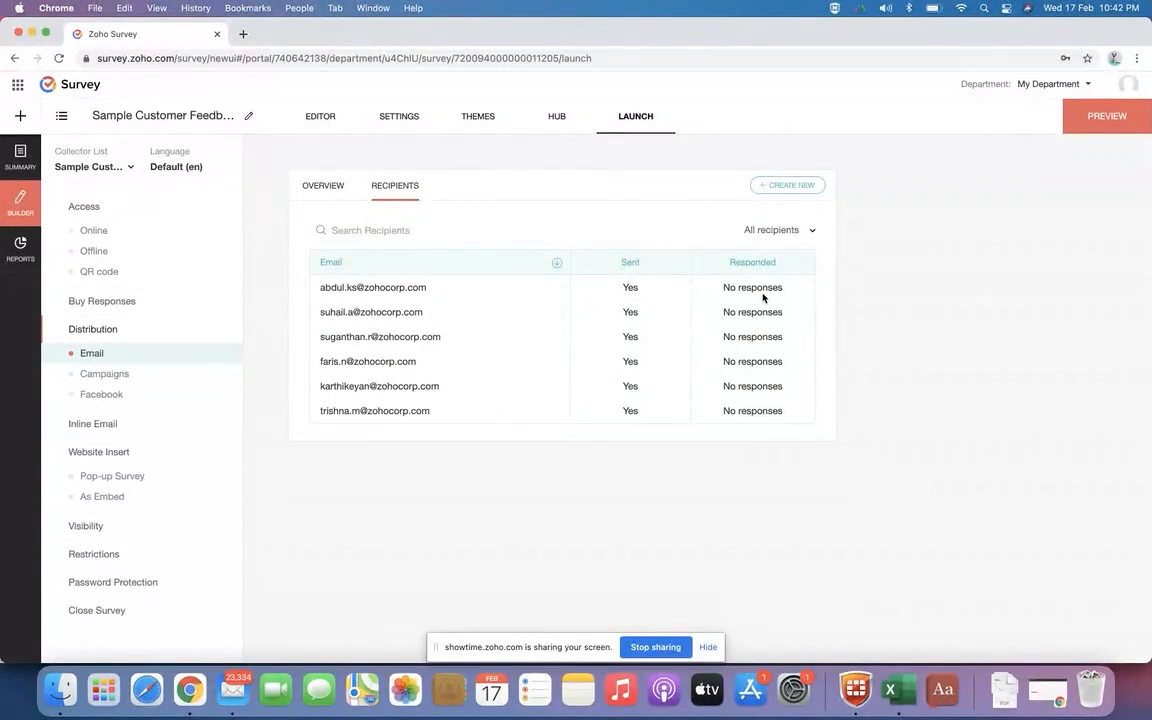
click(771, 232)
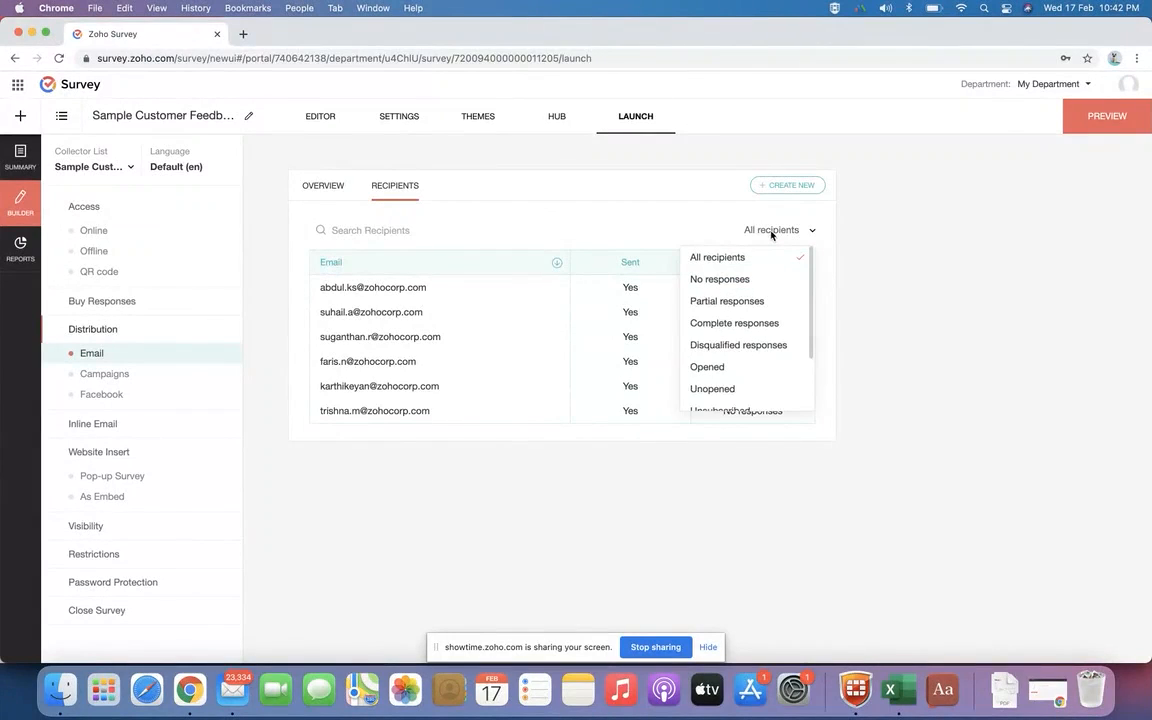
click(731, 301)
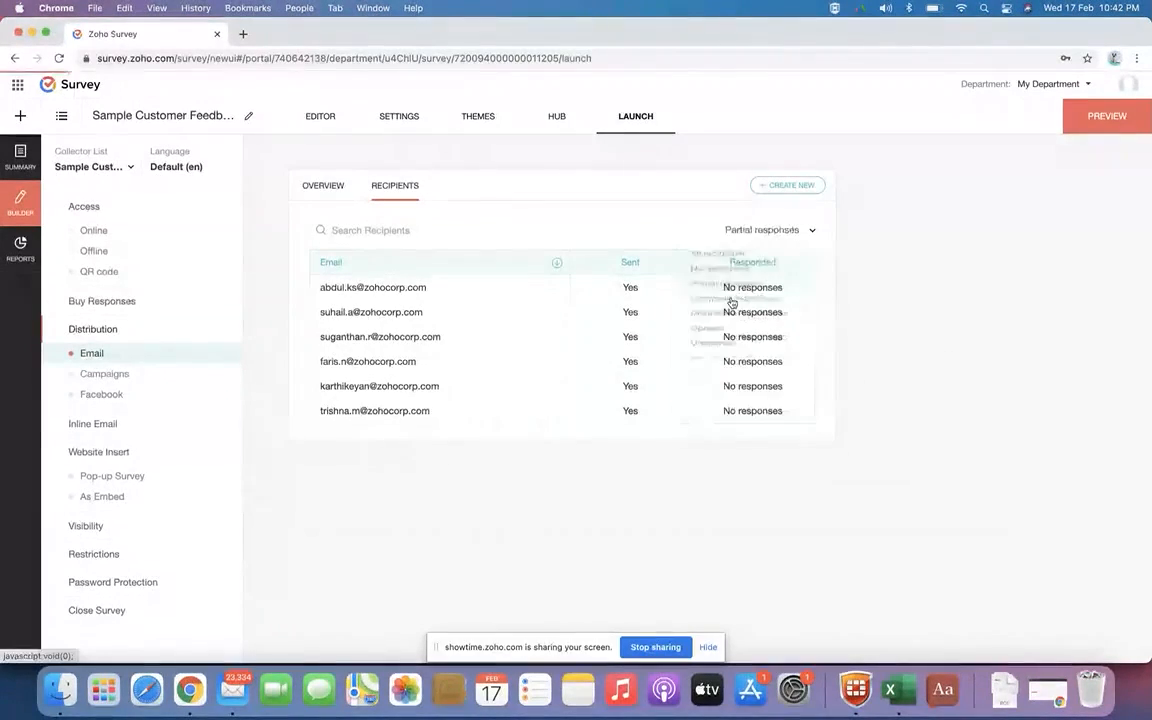
click(779, 230)
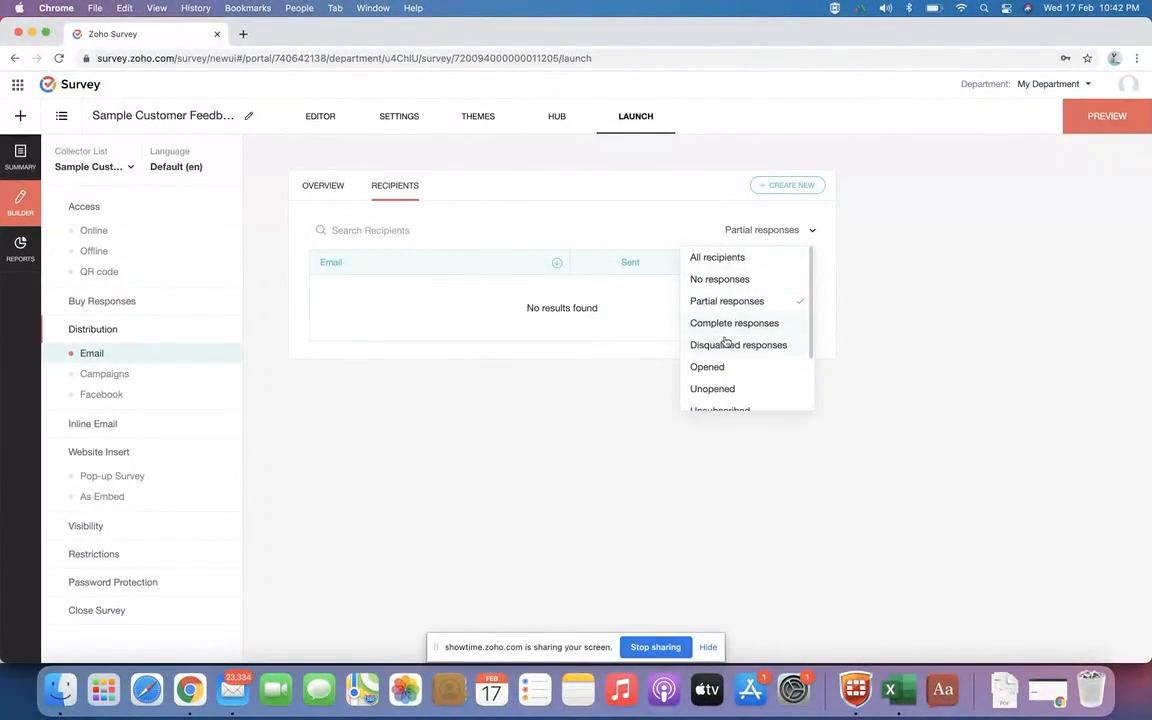
click(343, 187)
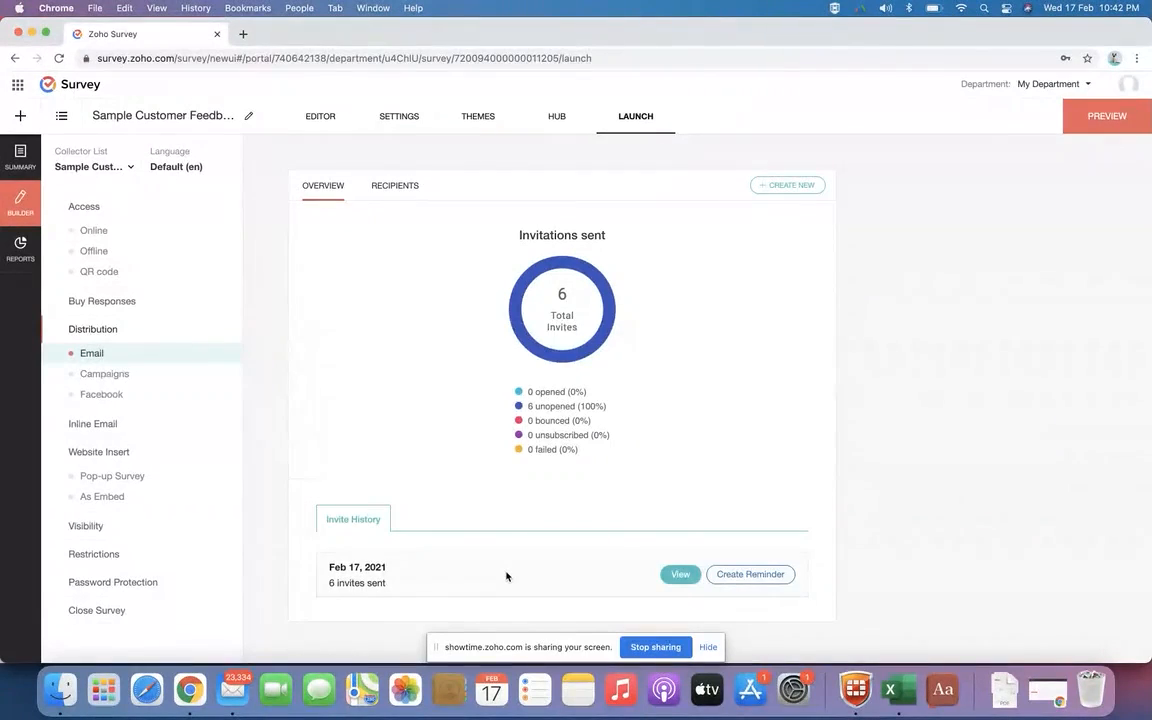
Create a reminder for the Feb 17, 2021 invites, addressed to Both (no responses and partial responses)
mouse_move(514, 579)
click(741, 575)
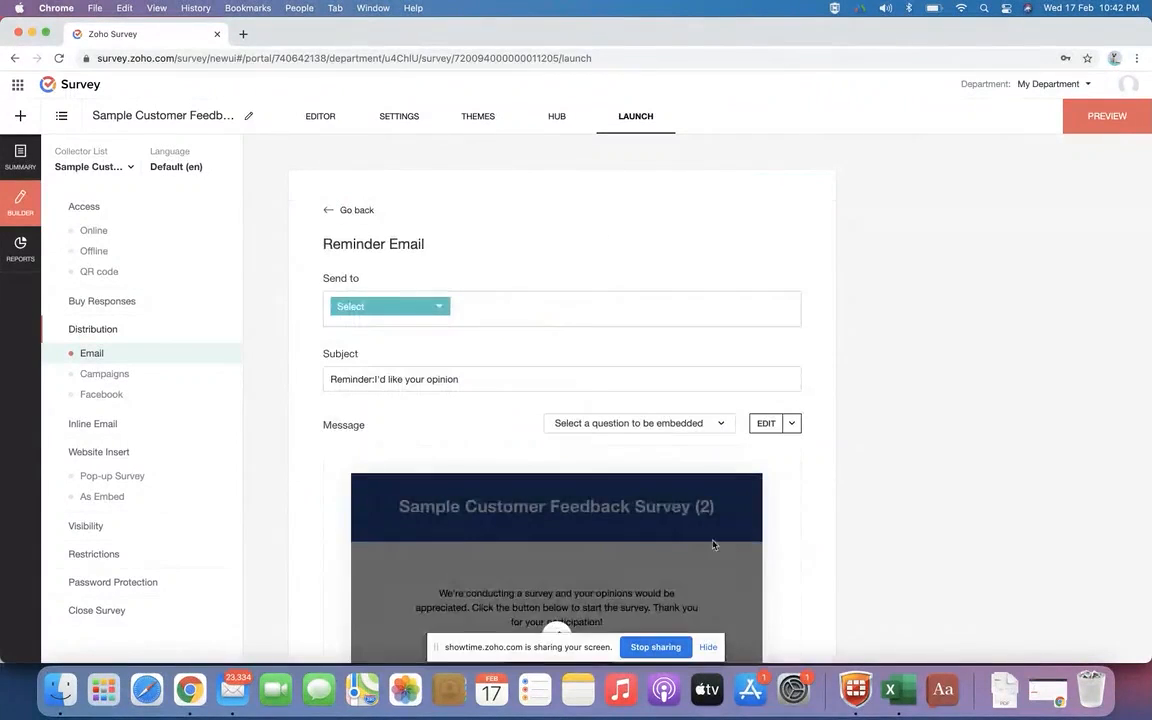
click(414, 306)
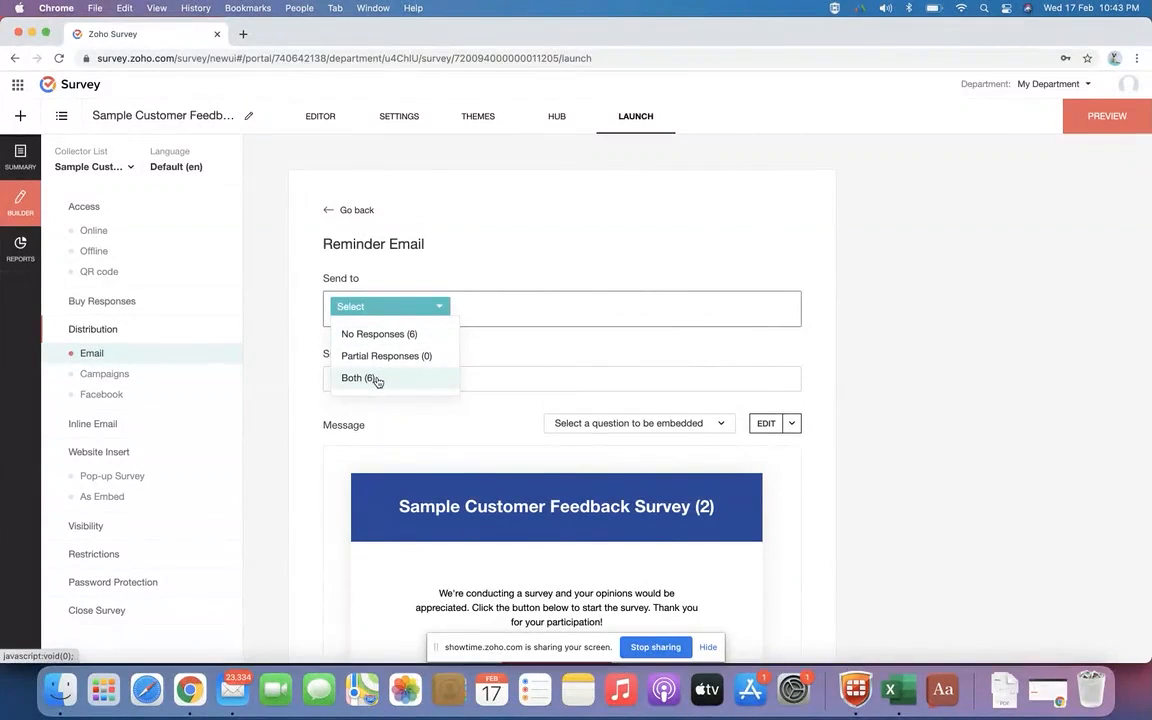
click(377, 381)
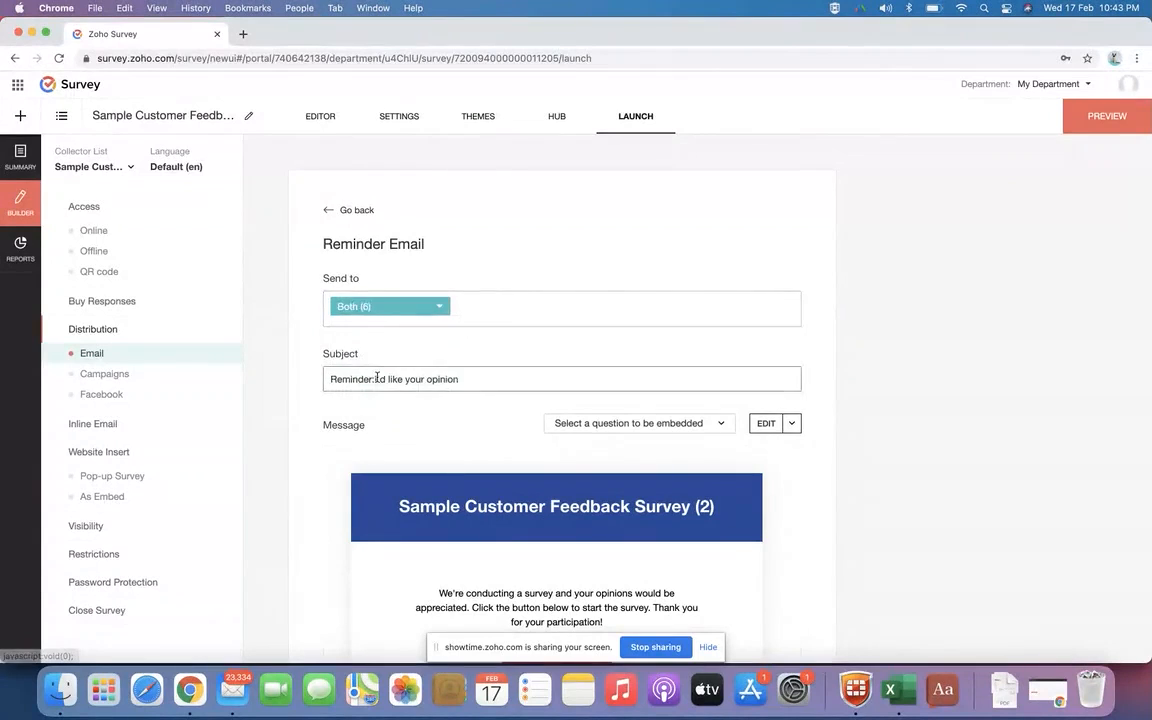
Open the reminder email's message template for editing and accept it as it is
scroll(377, 380, down, 5)
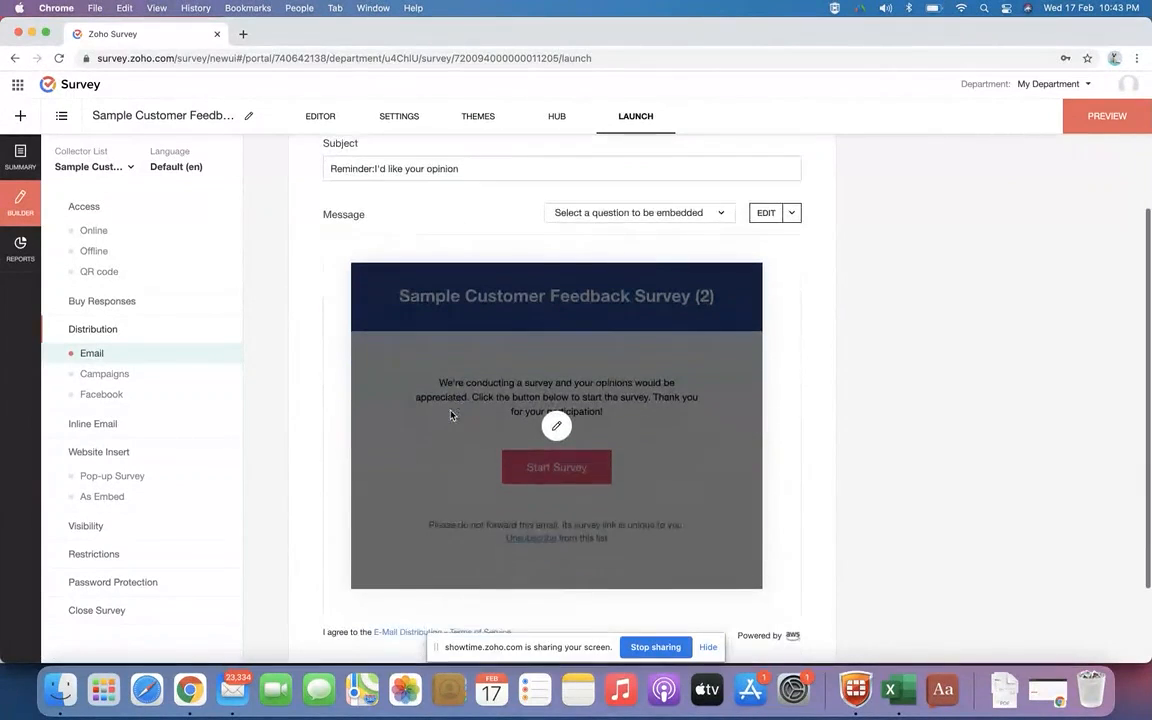
scroll(558, 427, down, 2)
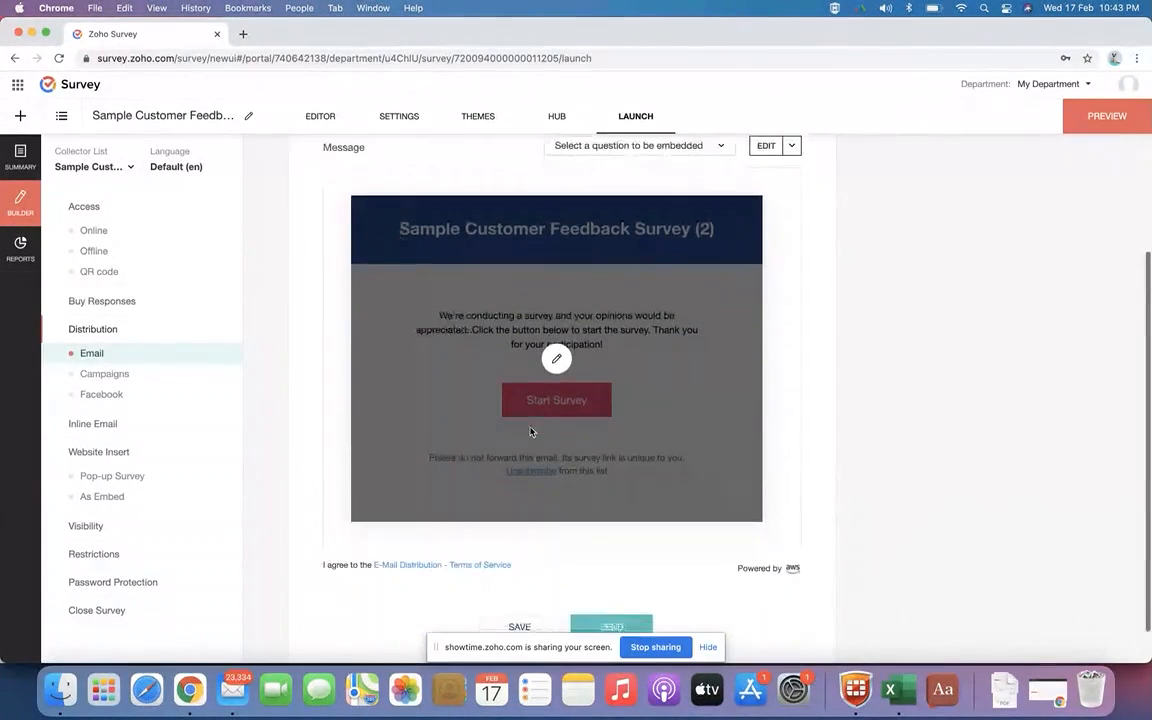
click(557, 356)
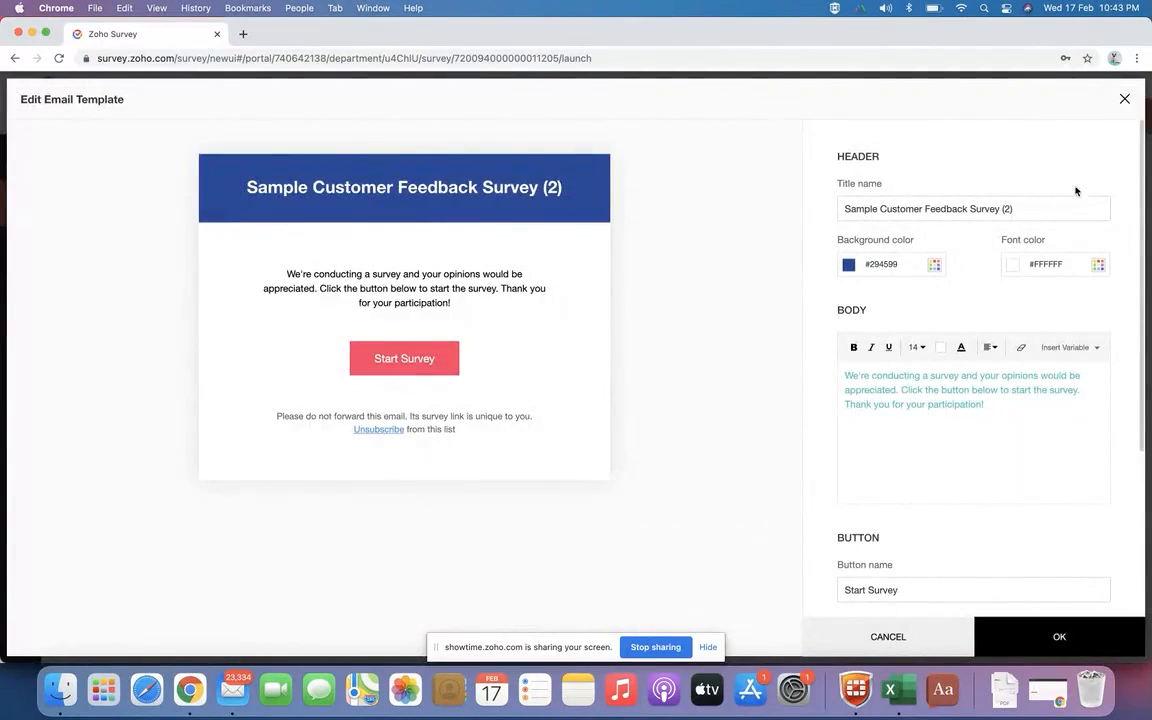
click(990, 637)
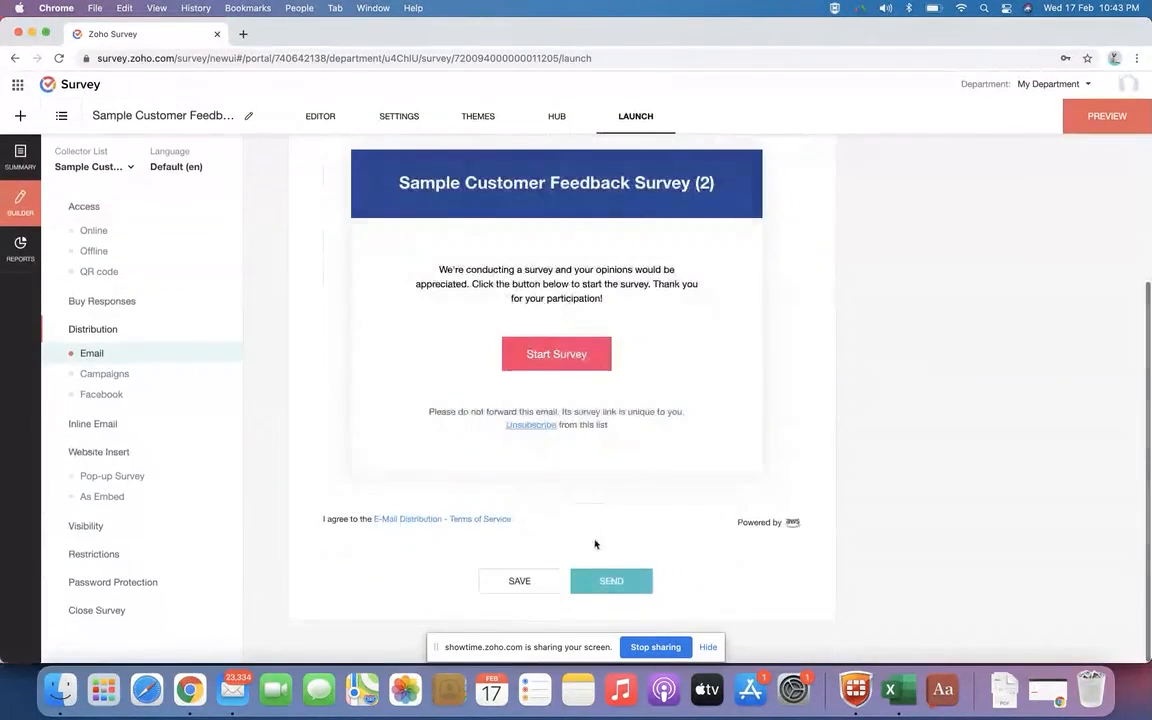
Check the sending options for the reminder and back out to the invitations overview
click(606, 578)
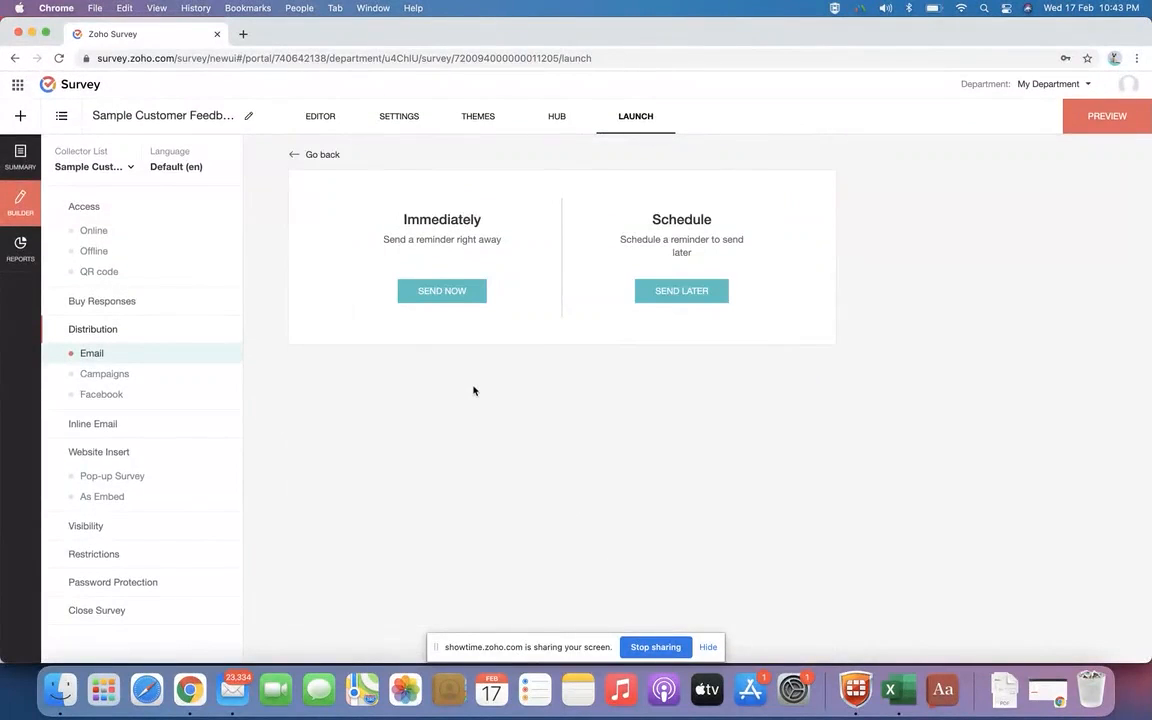
click(297, 158)
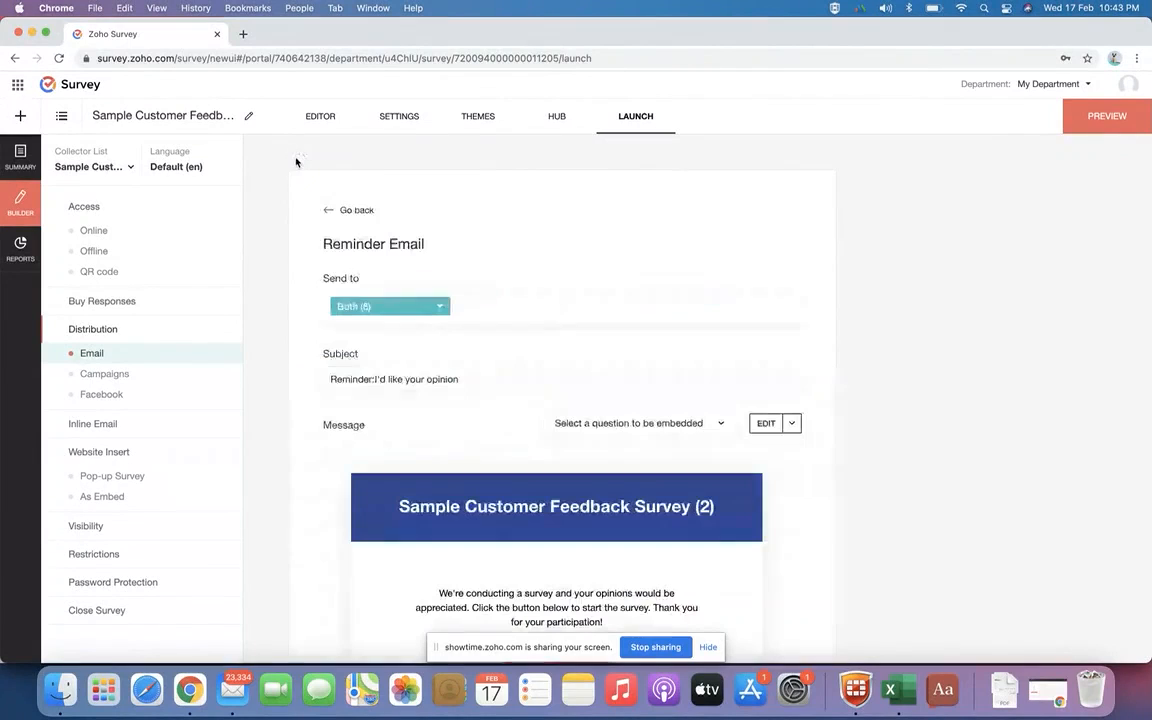
click(330, 210)
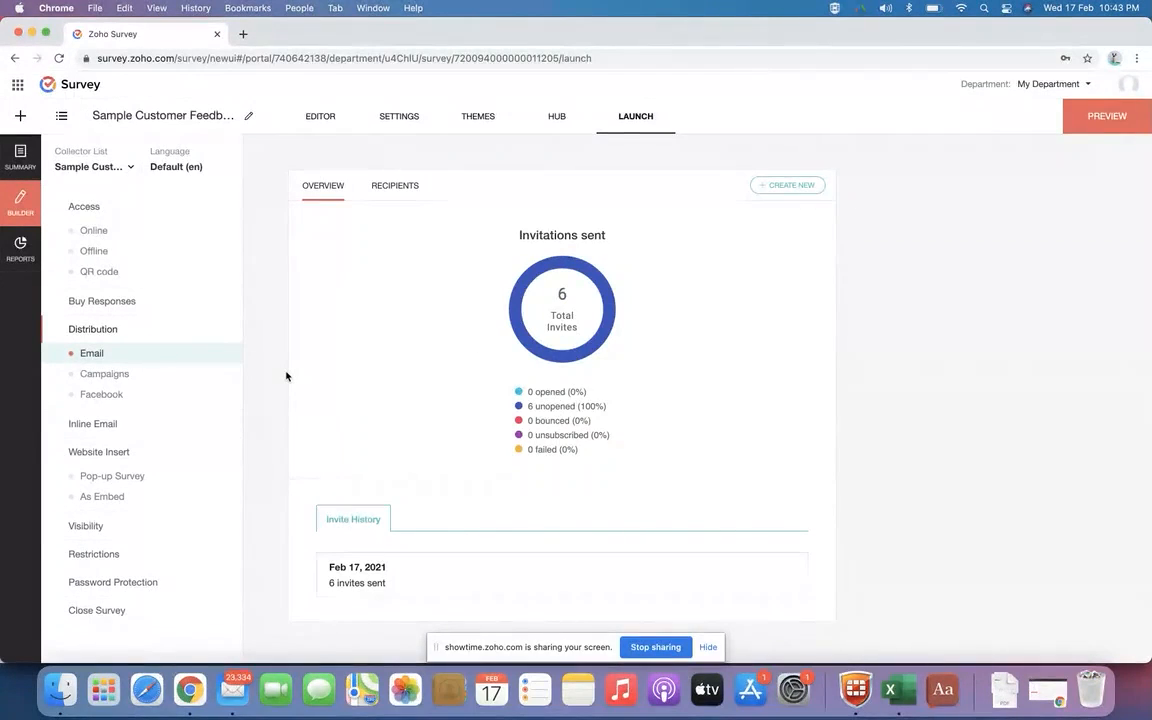
Start distributing the survey through Zoho Campaigns and name the campaign "Custom Satisfaction Survey (1)"
click(165, 376)
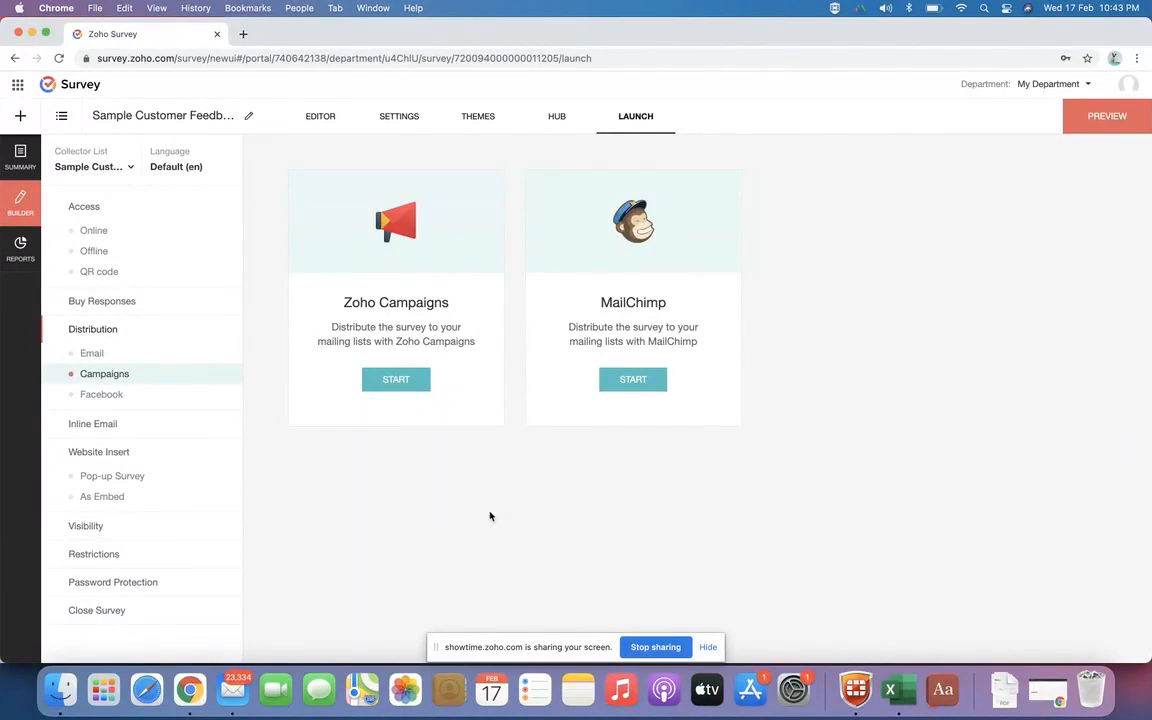
click(394, 381)
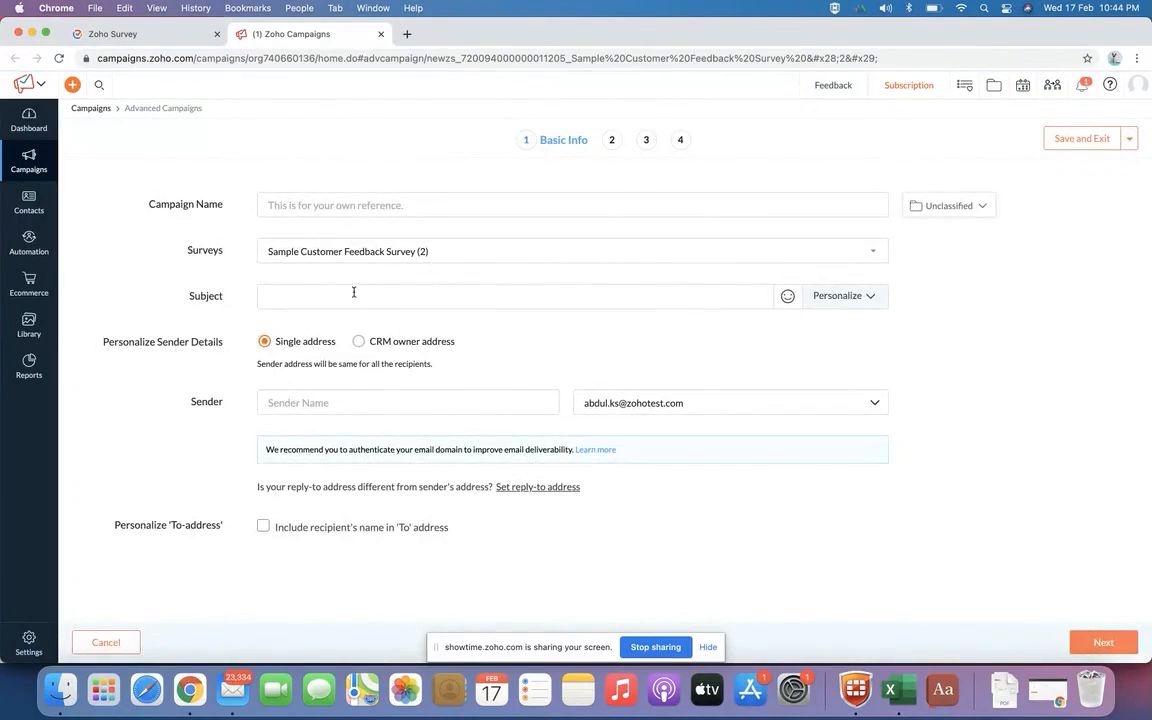
click(296, 208)
click(306, 259)
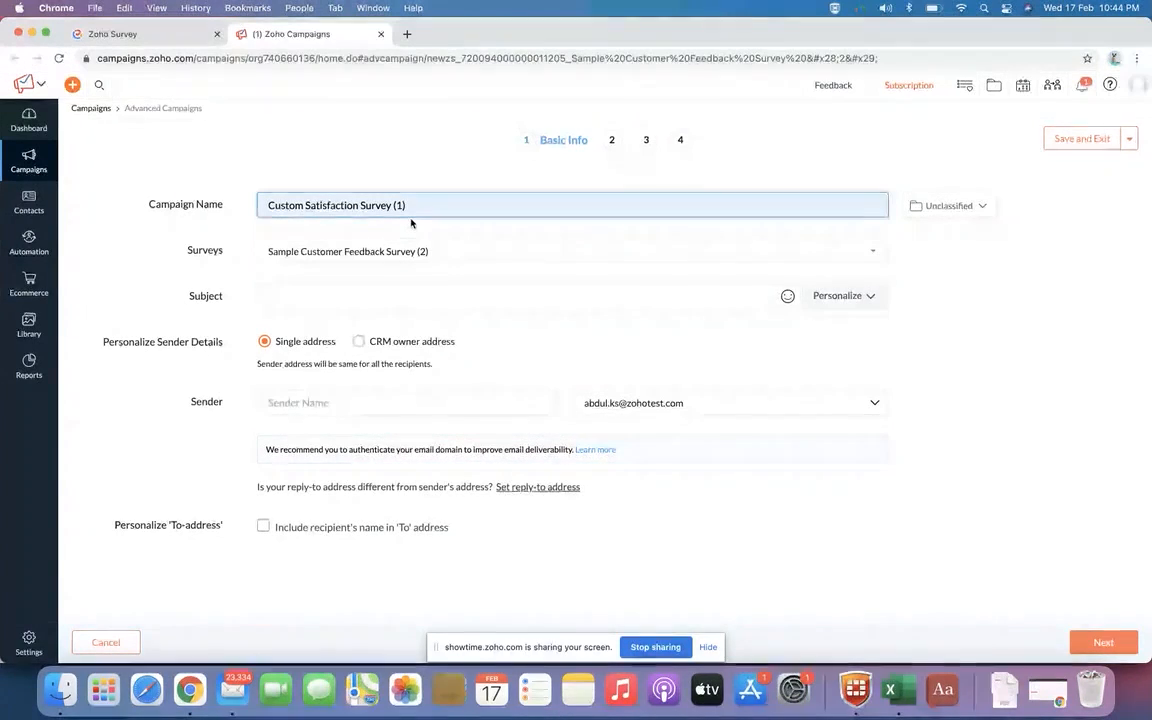
Rename the campaign to "Custom Satisfaction Survey" and enter the subject "I'd love your opinion"
key(BackSpace)
key(BackSpace)
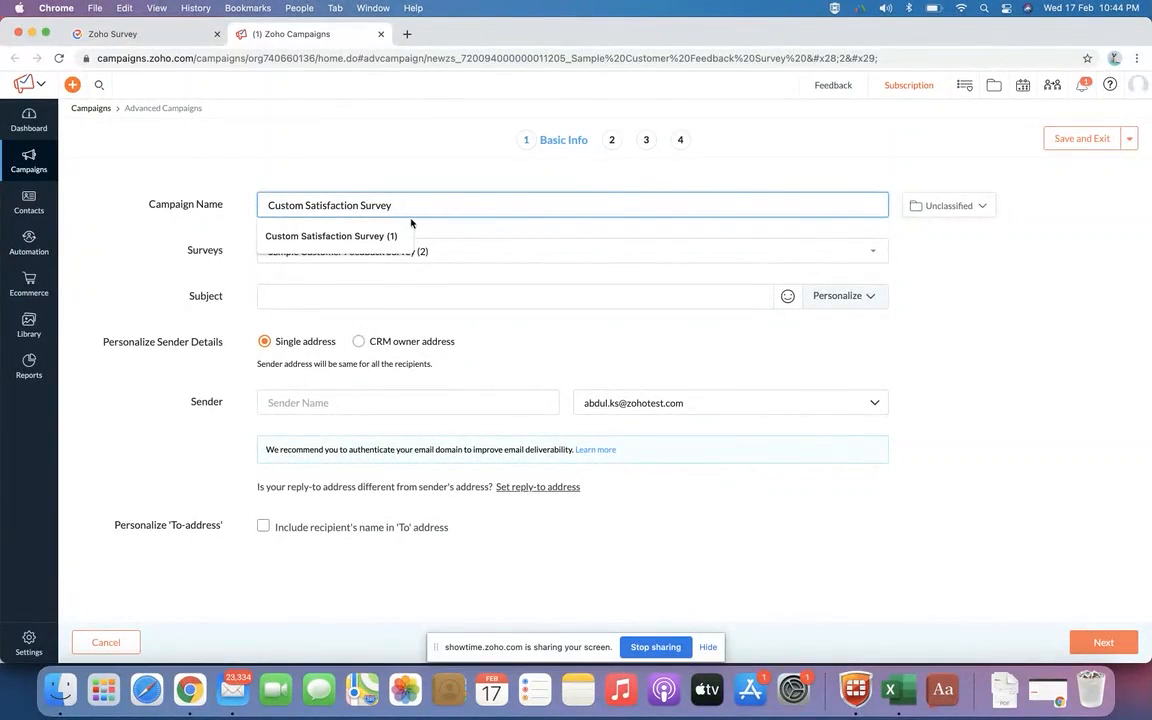
click(386, 296)
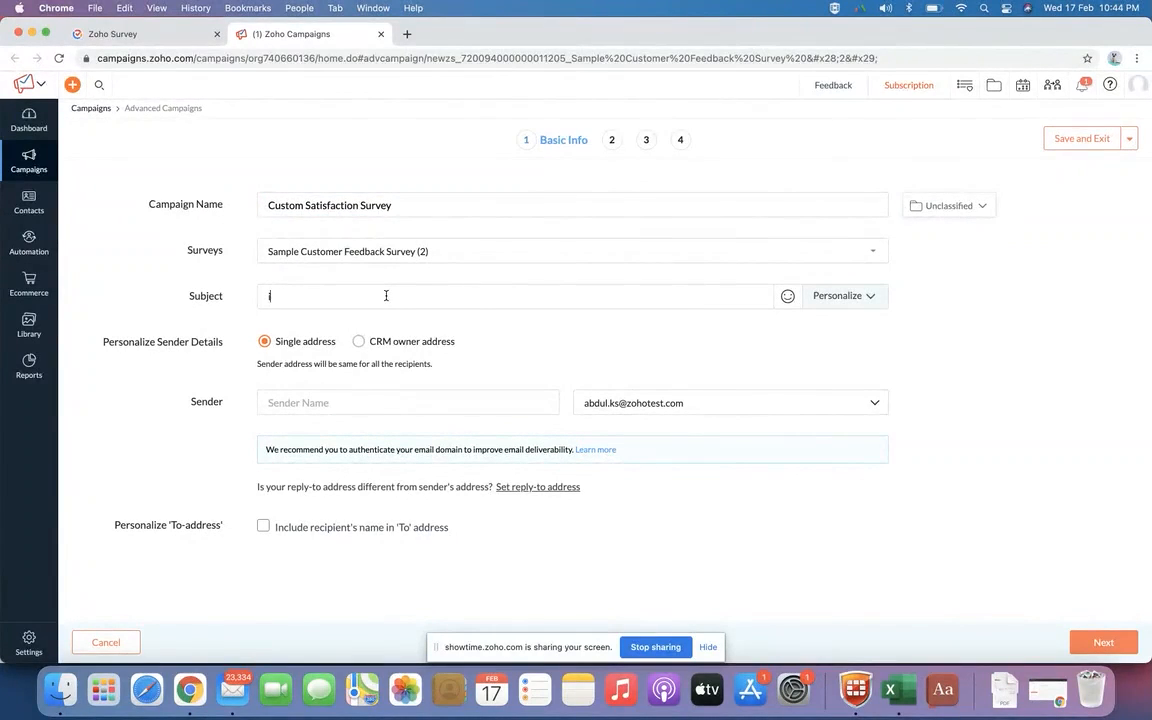
text(I'd love your opinion)
Fill in the sender's name, append the contact's first name merge tag to the subject, and continue to the content stage
click(350, 401)
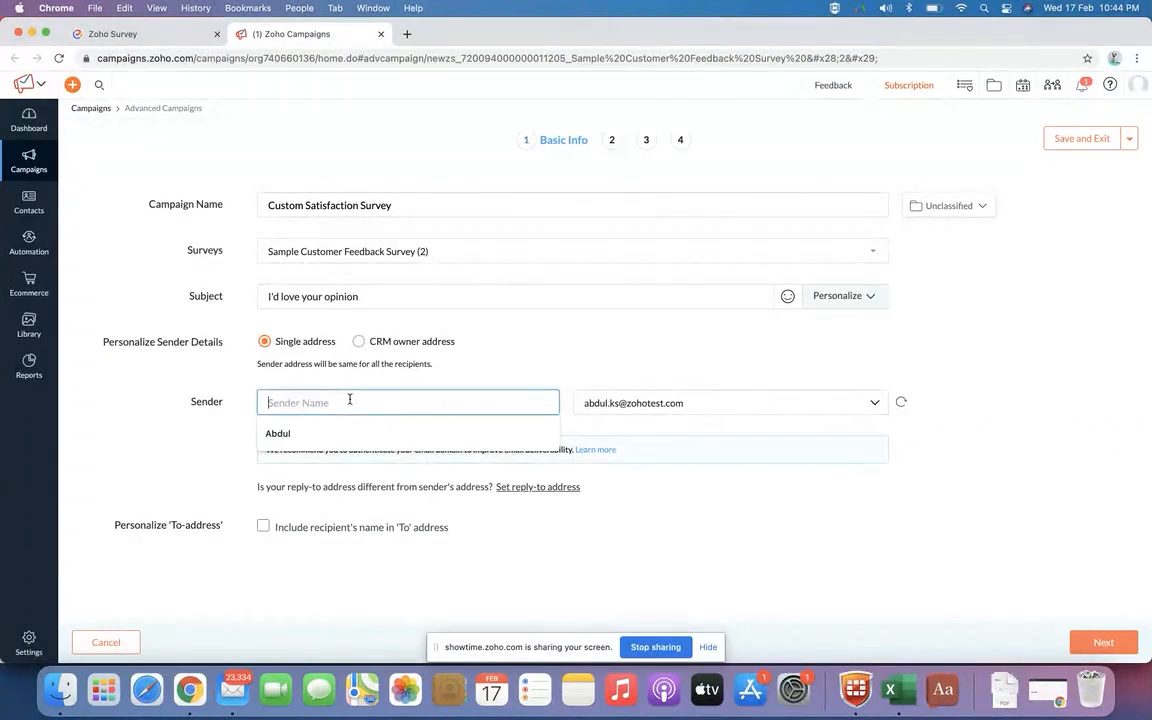
click(323, 435)
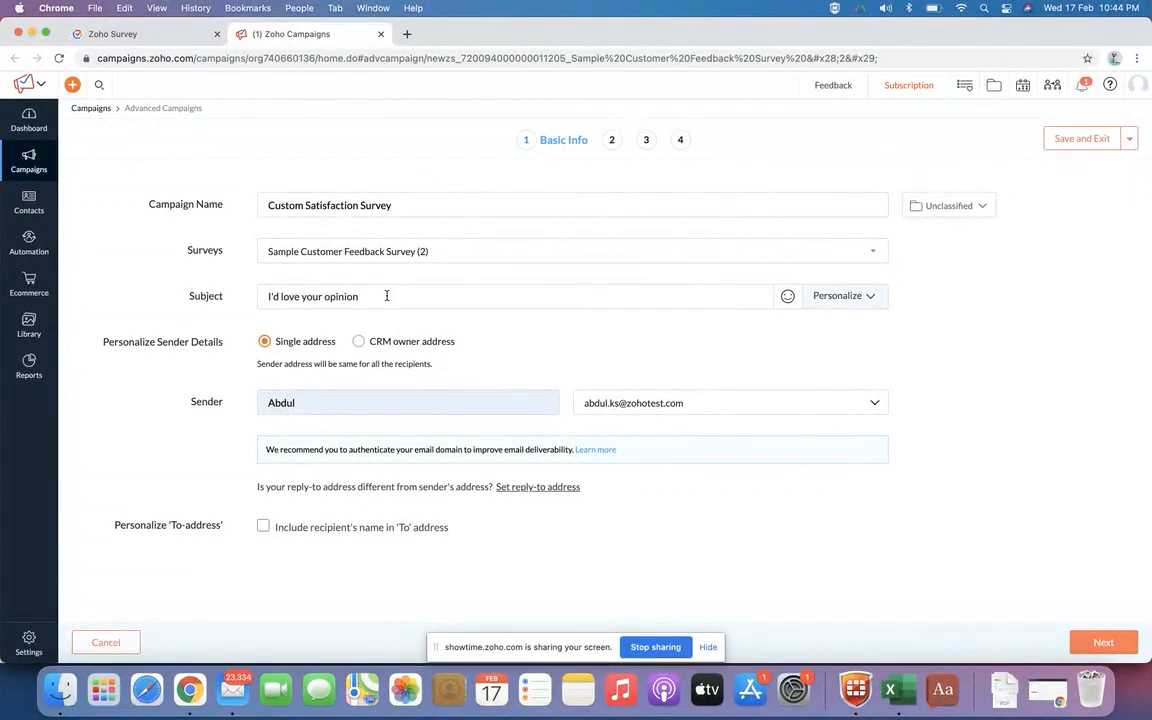
click(839, 298)
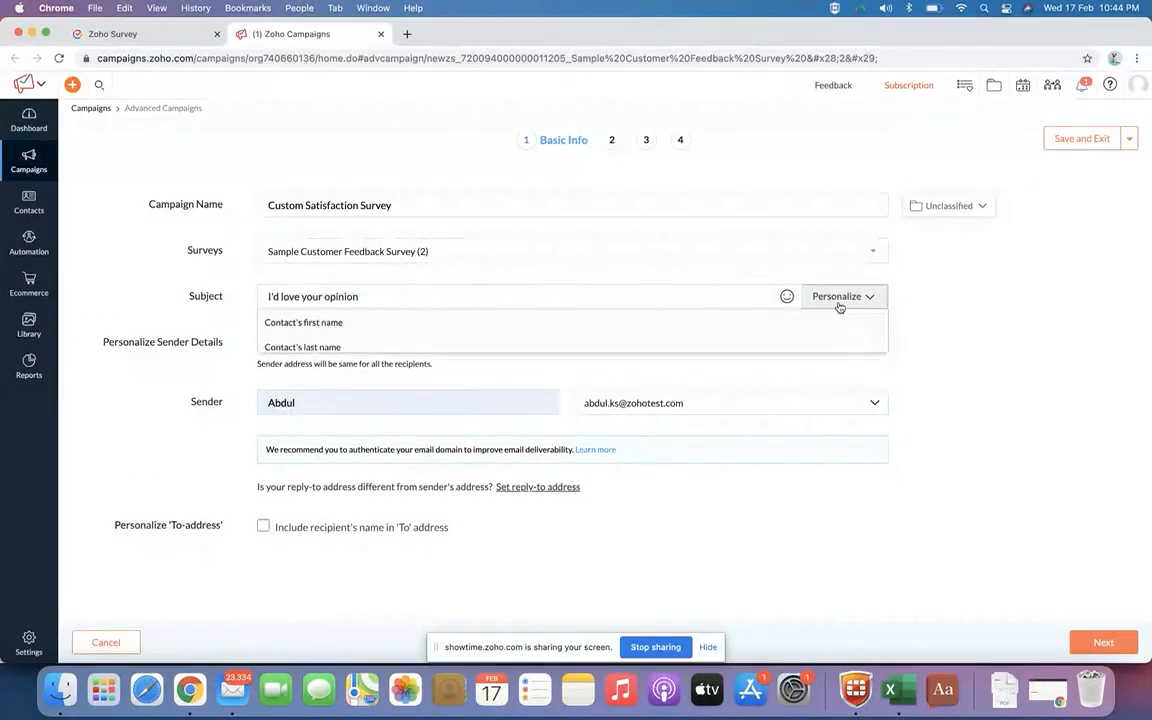
click(298, 326)
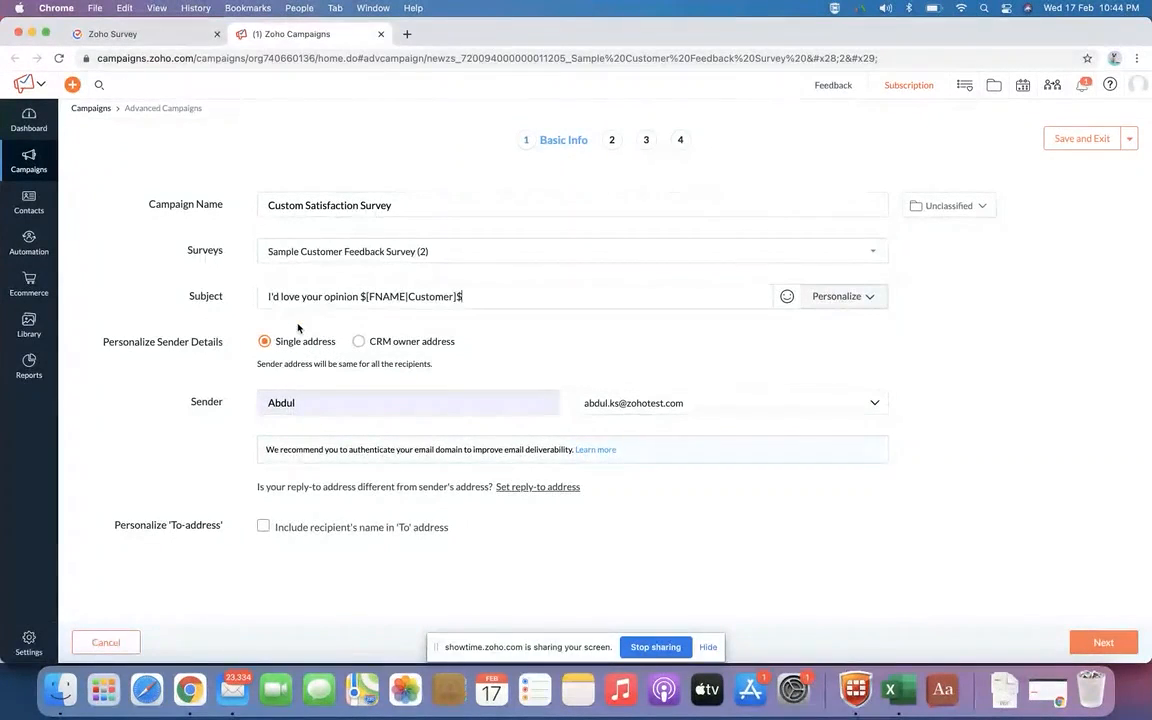
click(1100, 643)
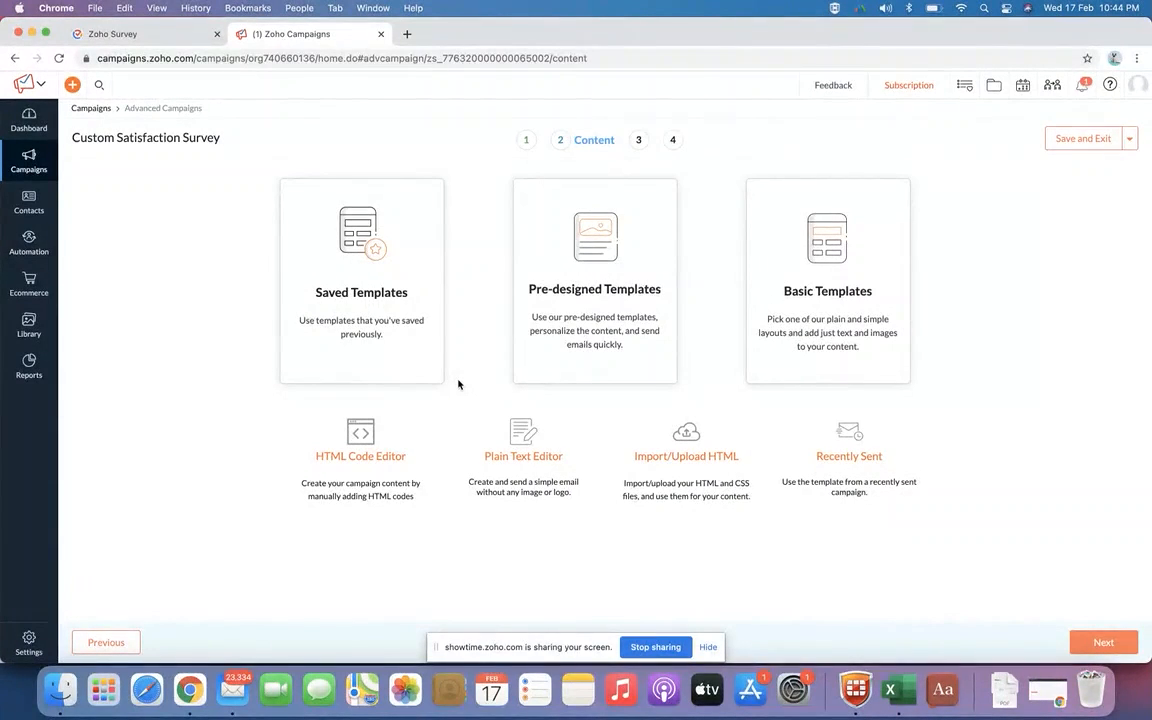
Start the campaign email's content from the Blank Template among the basic templates
click(816, 293)
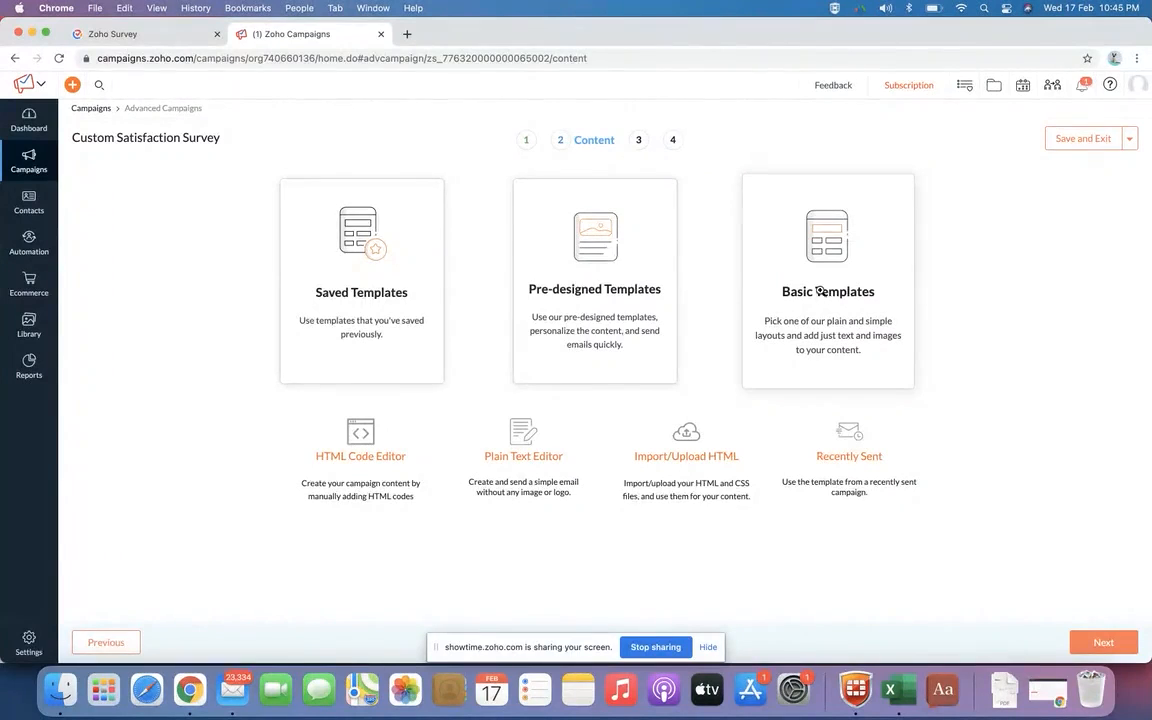
mouse_move(175, 386)
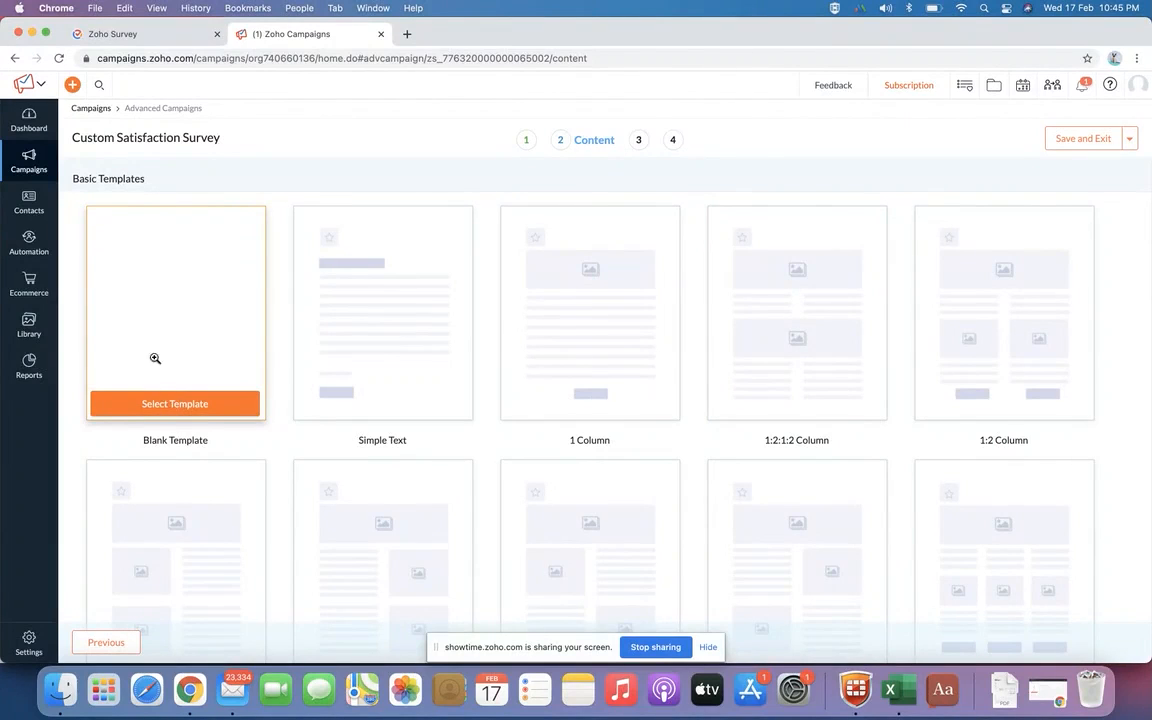
click(149, 404)
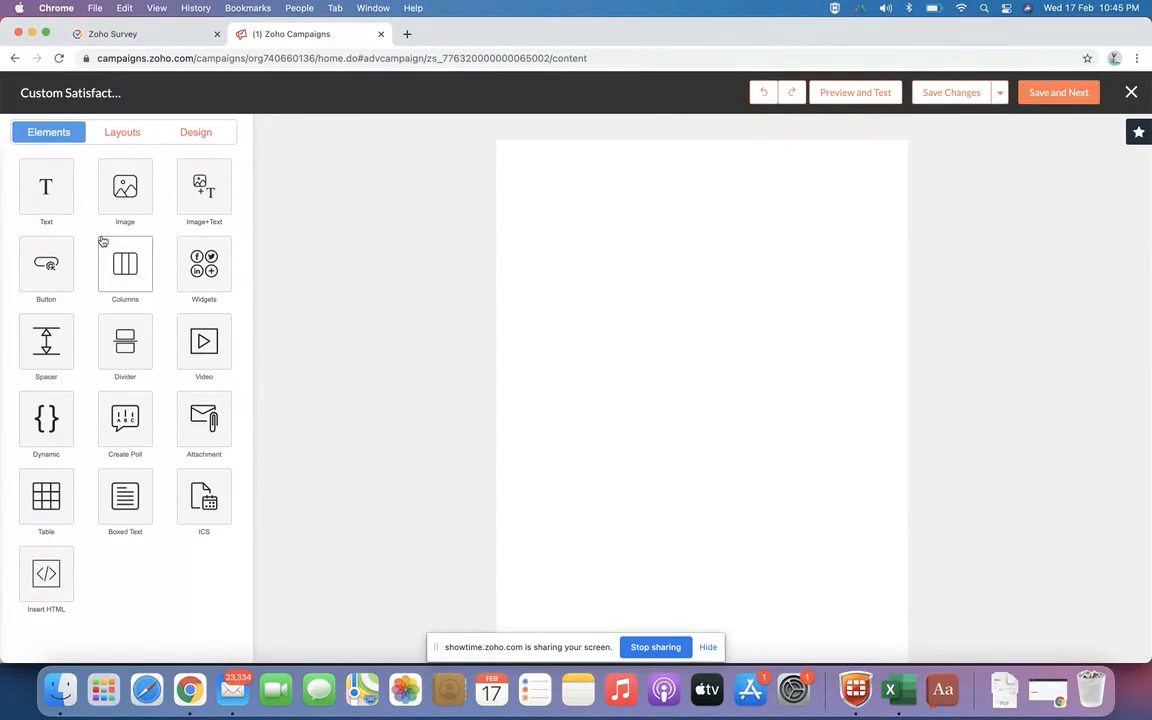
Add a small-size text block and replace its placeholder with the greeting "Hi" followed by the contact's first name merge tag
click(63, 200)
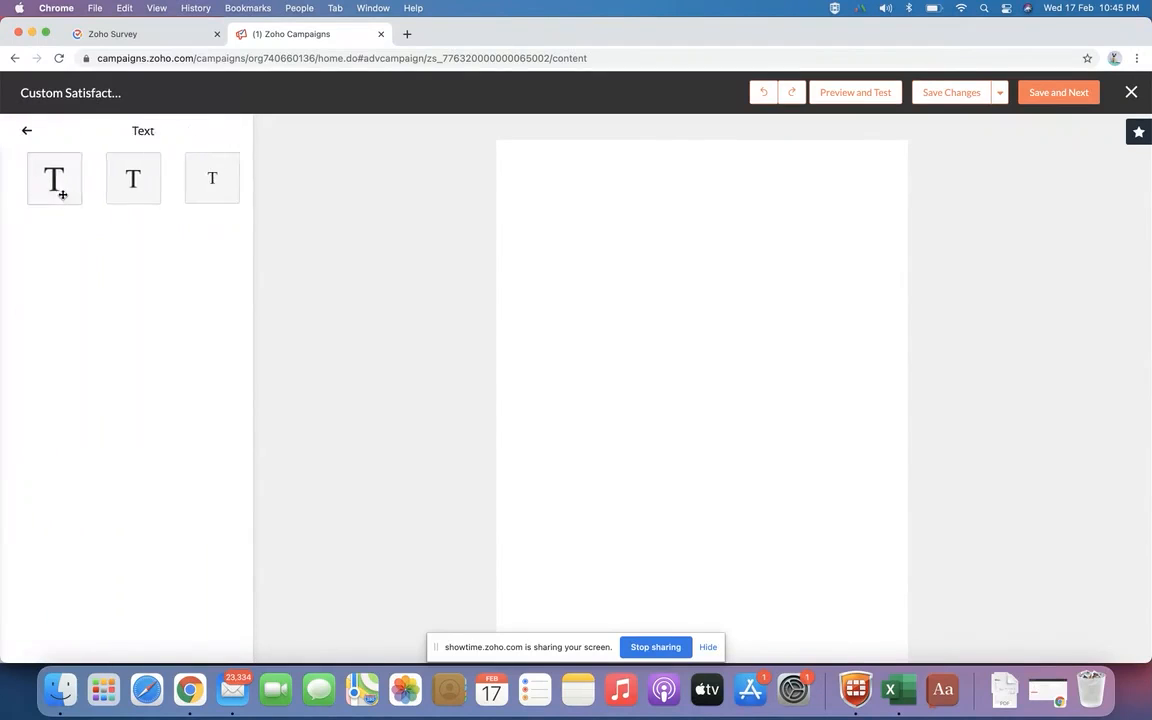
click(203, 195)
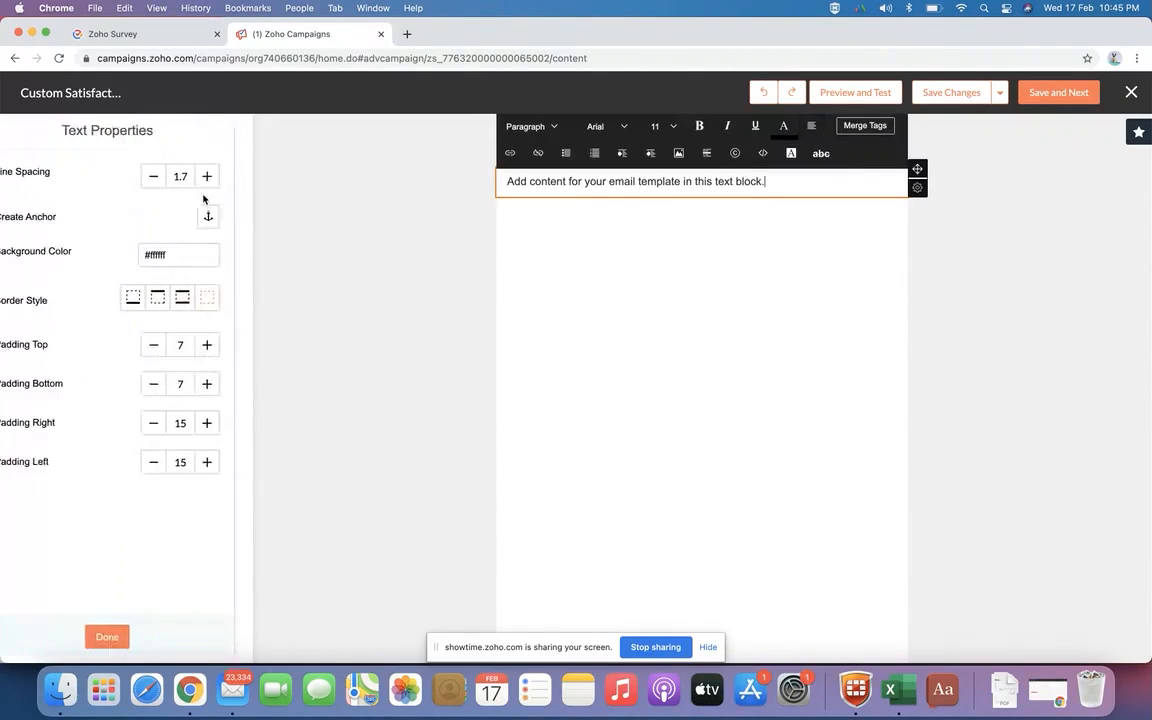
triple_click(575, 181)
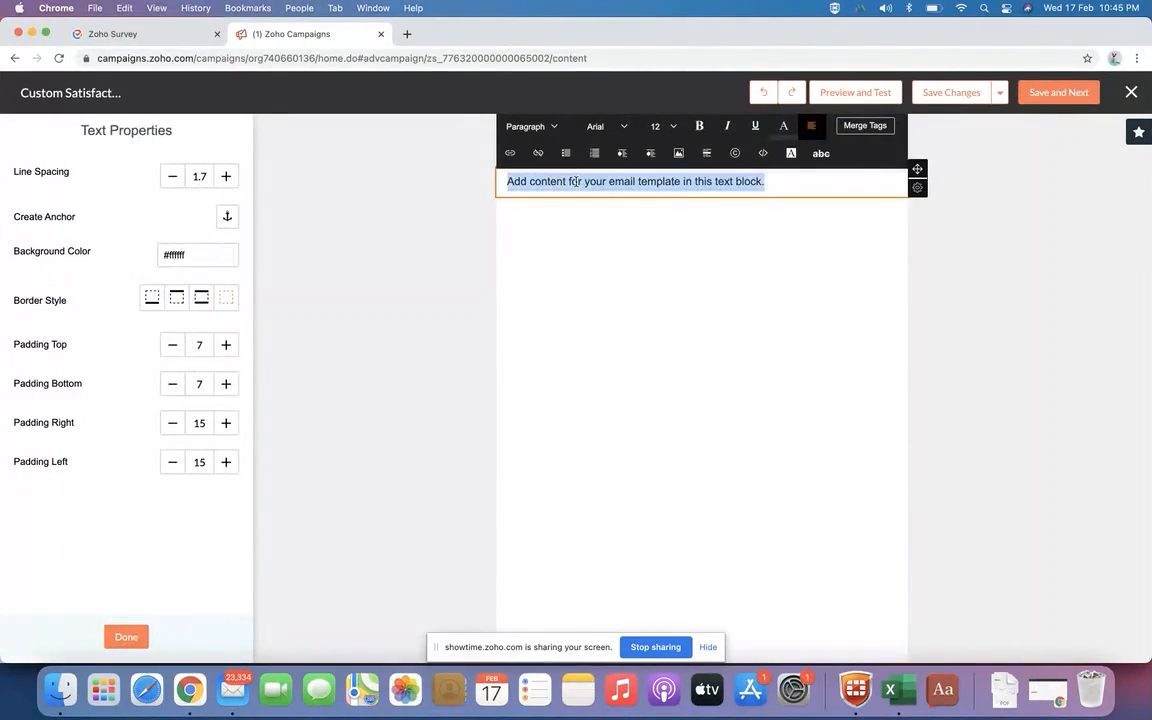
key(BackSpace)
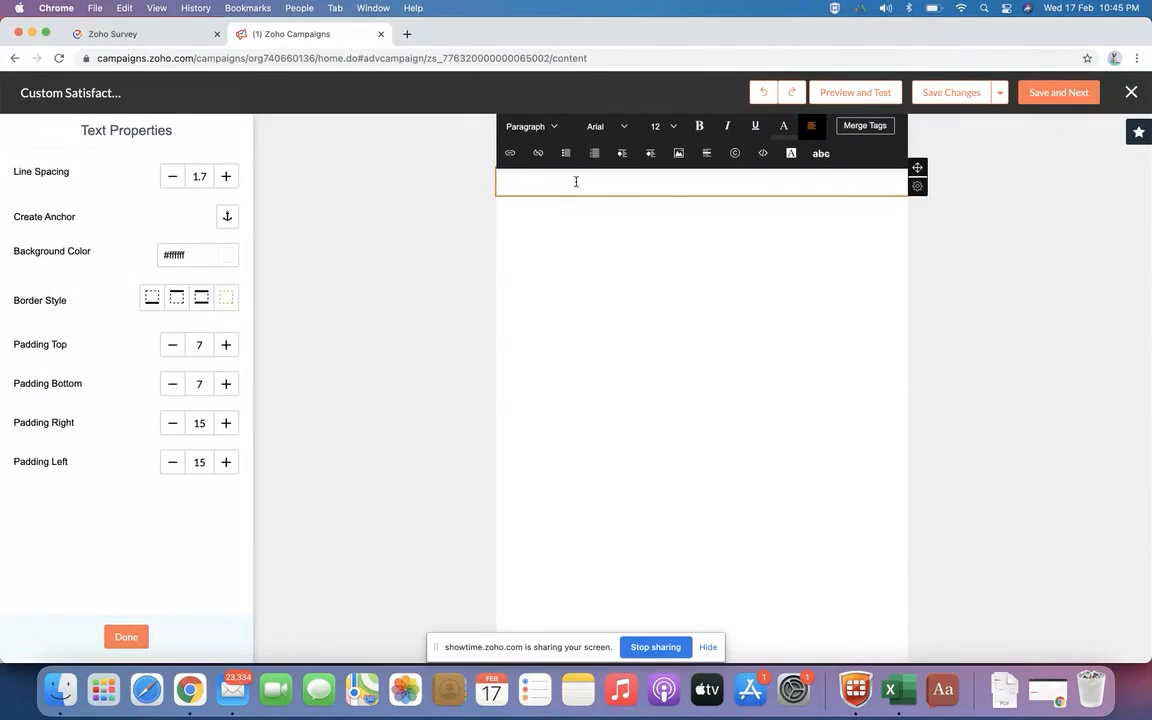
text(Hi)
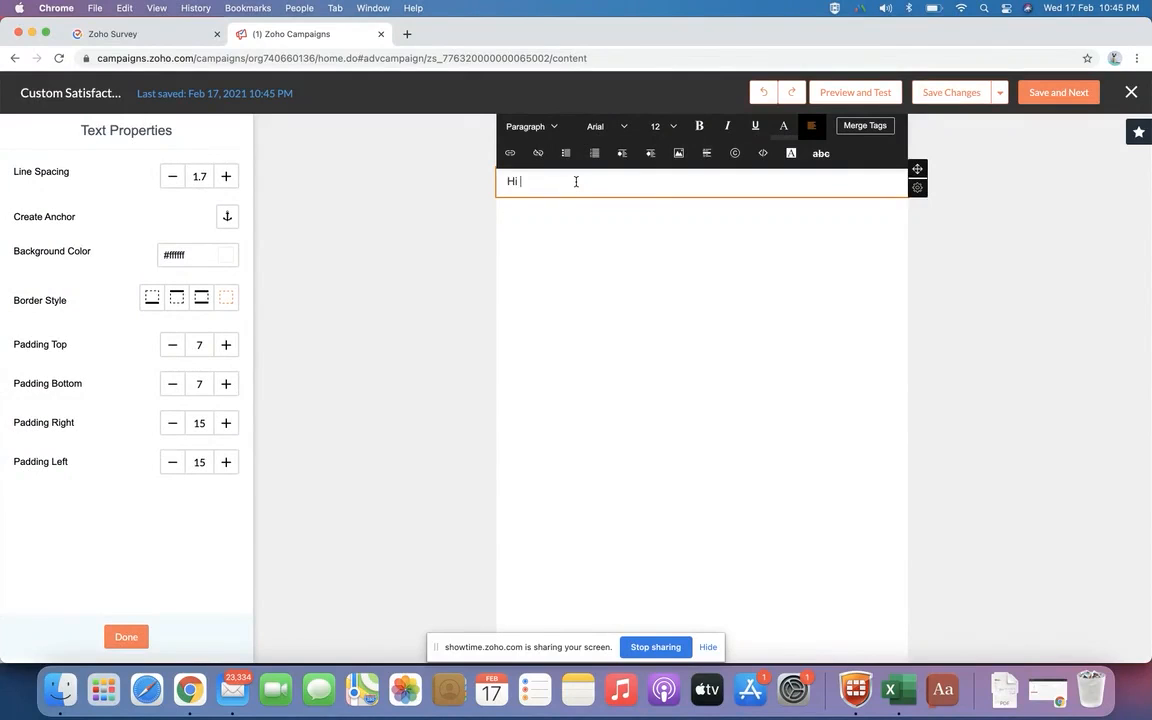
click(877, 131)
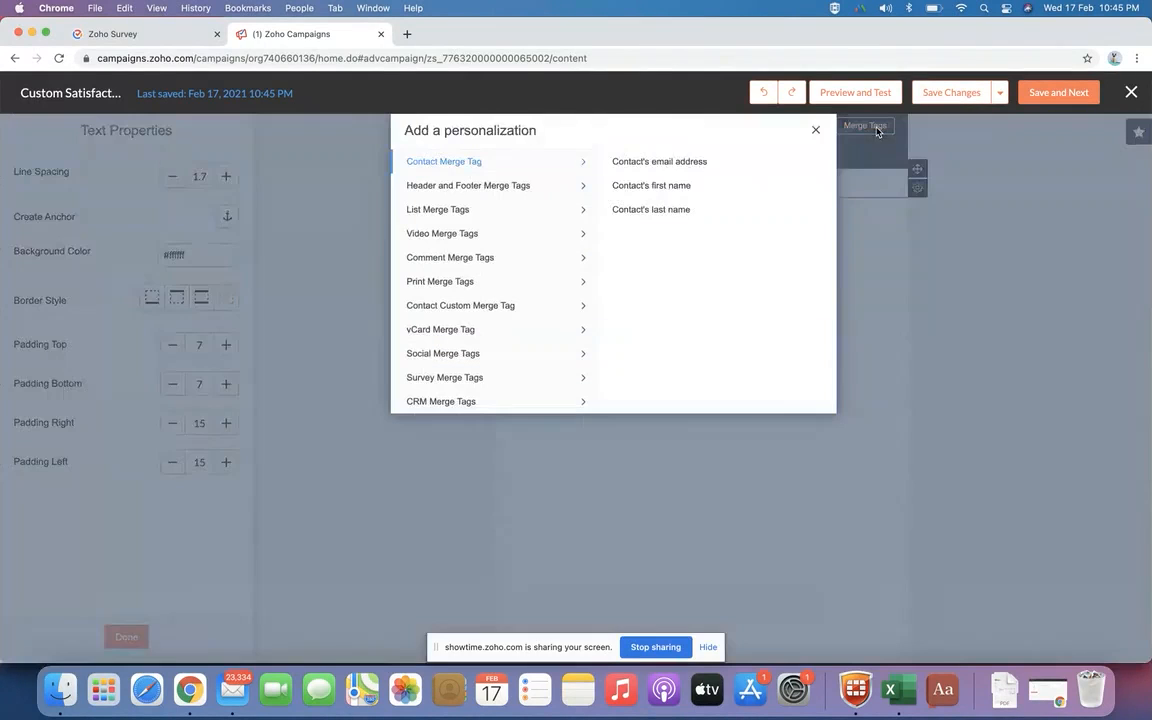
click(683, 187)
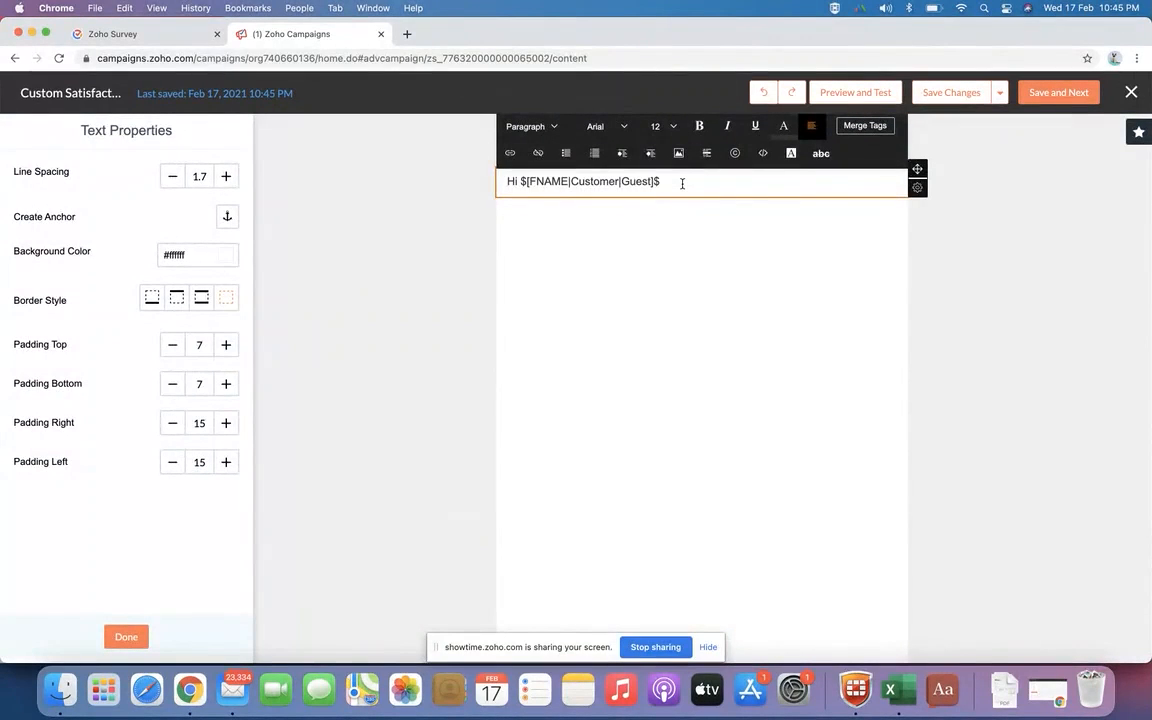
Add the line "Please answer the customer satisfaction survey by clicking on Start Survey button" below the greeting and finish the text block
key(Return)
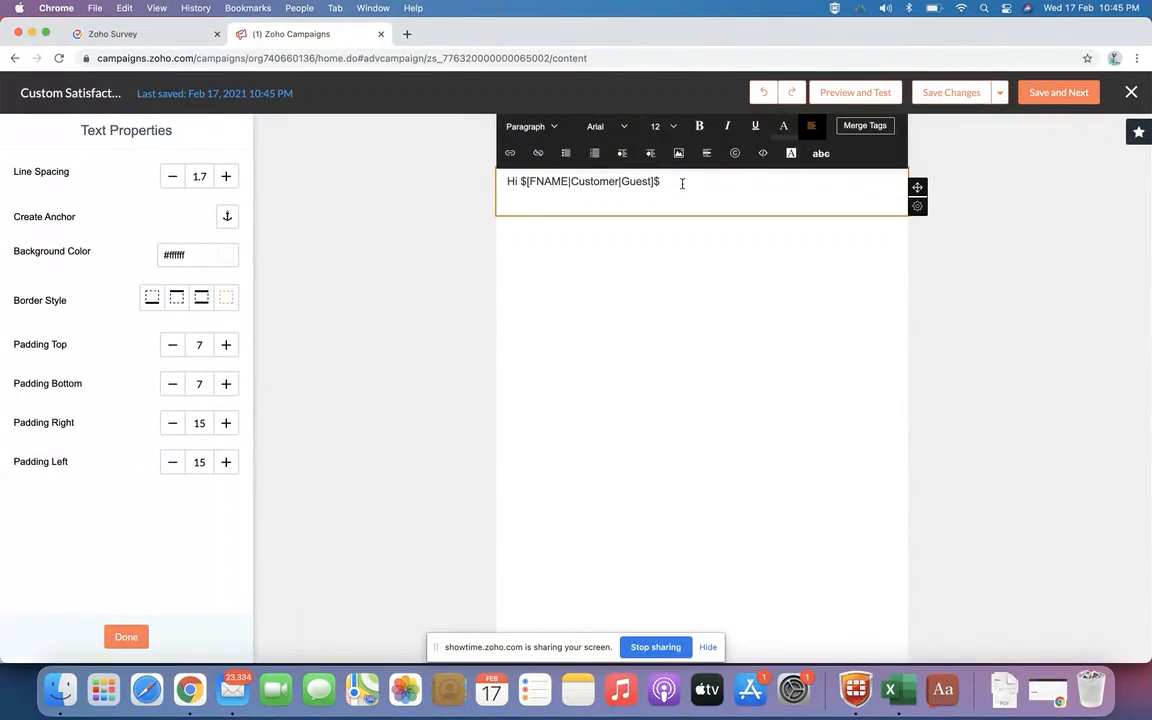
text(Please answer the customer s)
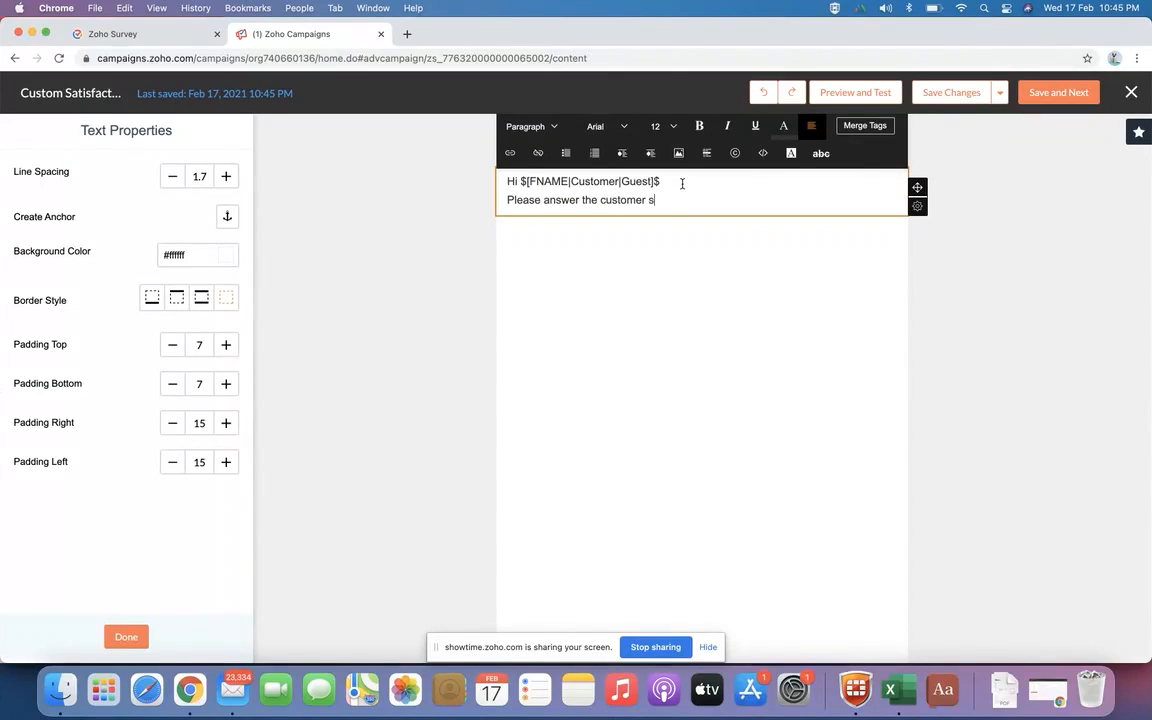
text(atisfaction survey by clicking on)
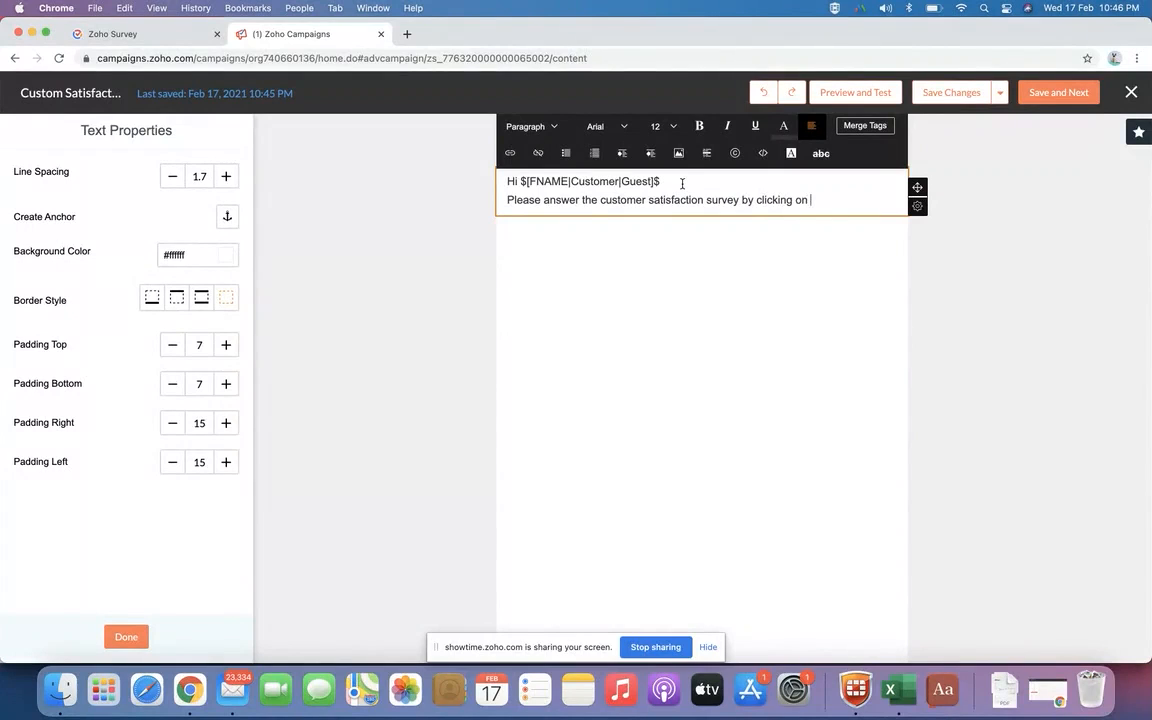
text( Start Survey button)
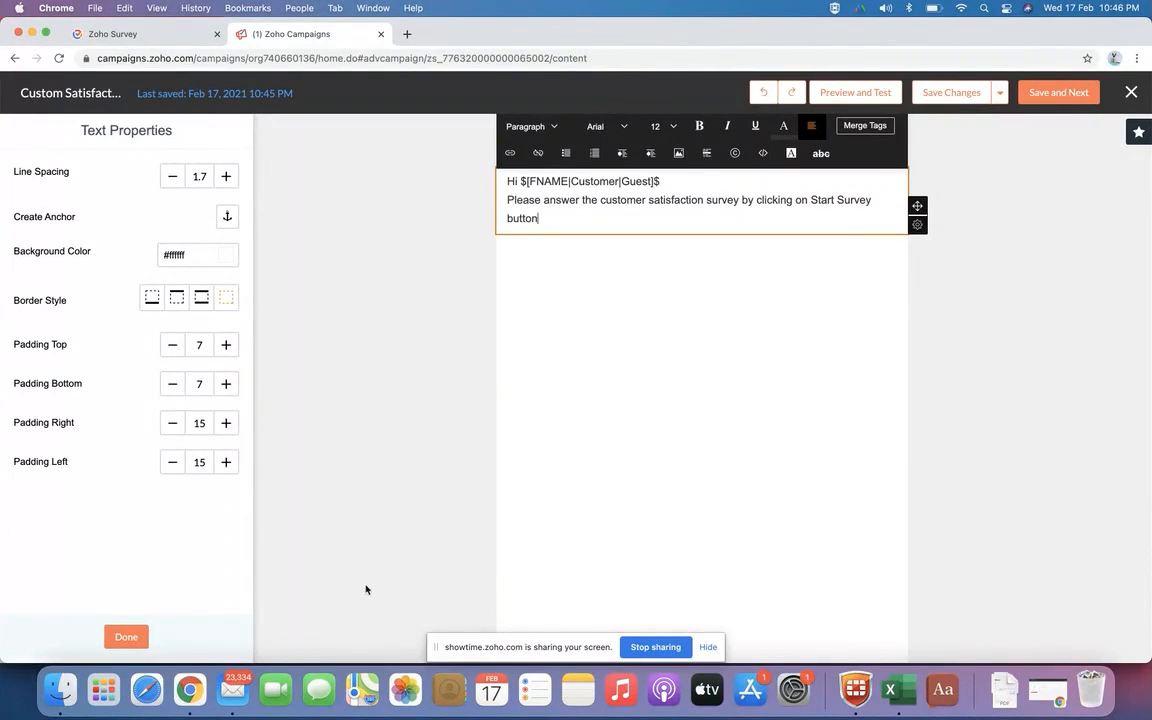
click(128, 636)
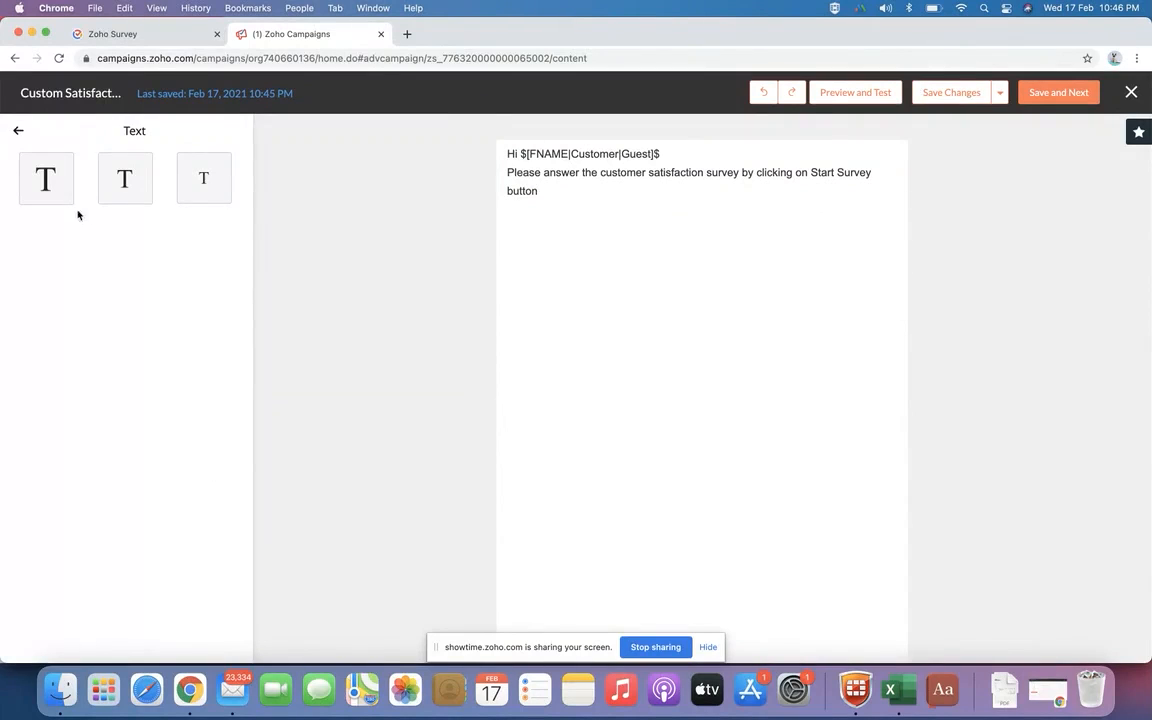
Place a slightly rounded button below the email text and label it "Start Survey"
click(20, 133)
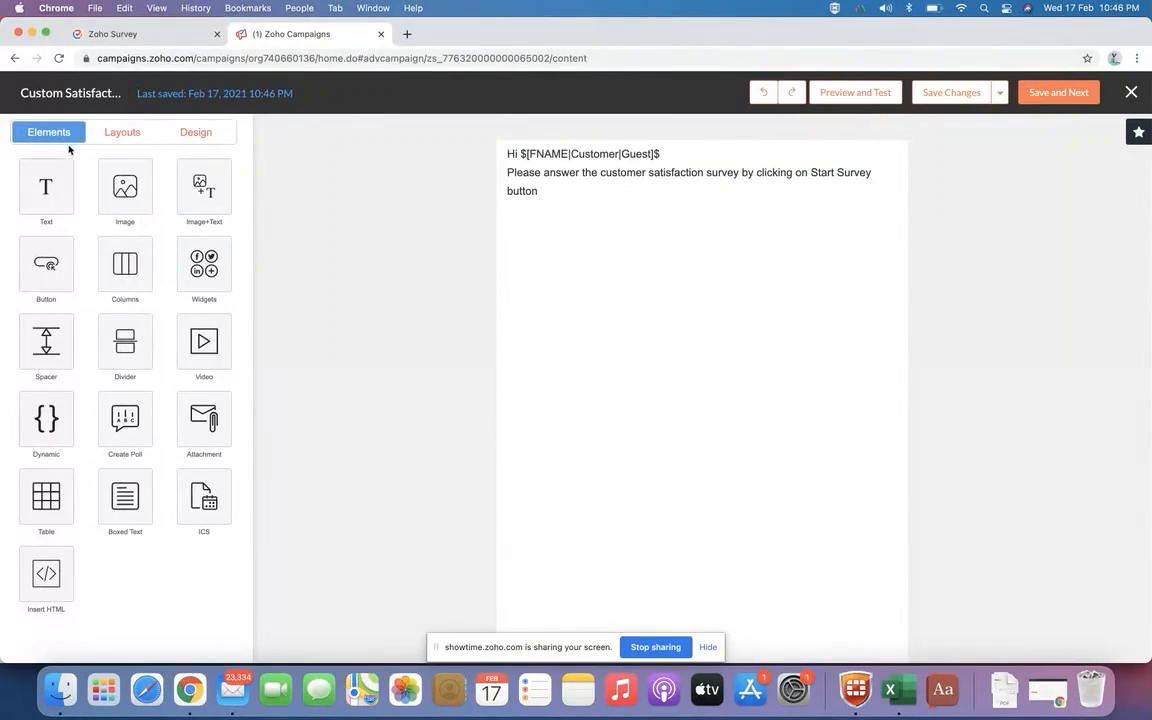
click(48, 252)
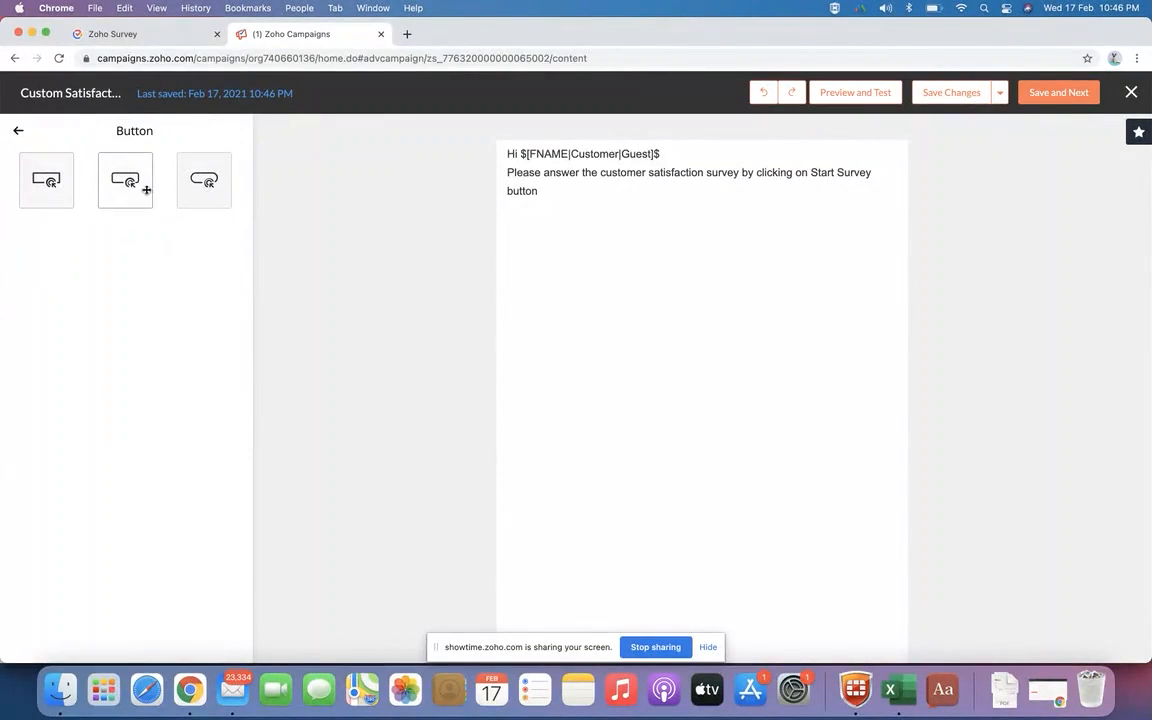
drag(125, 180, 705, 228)
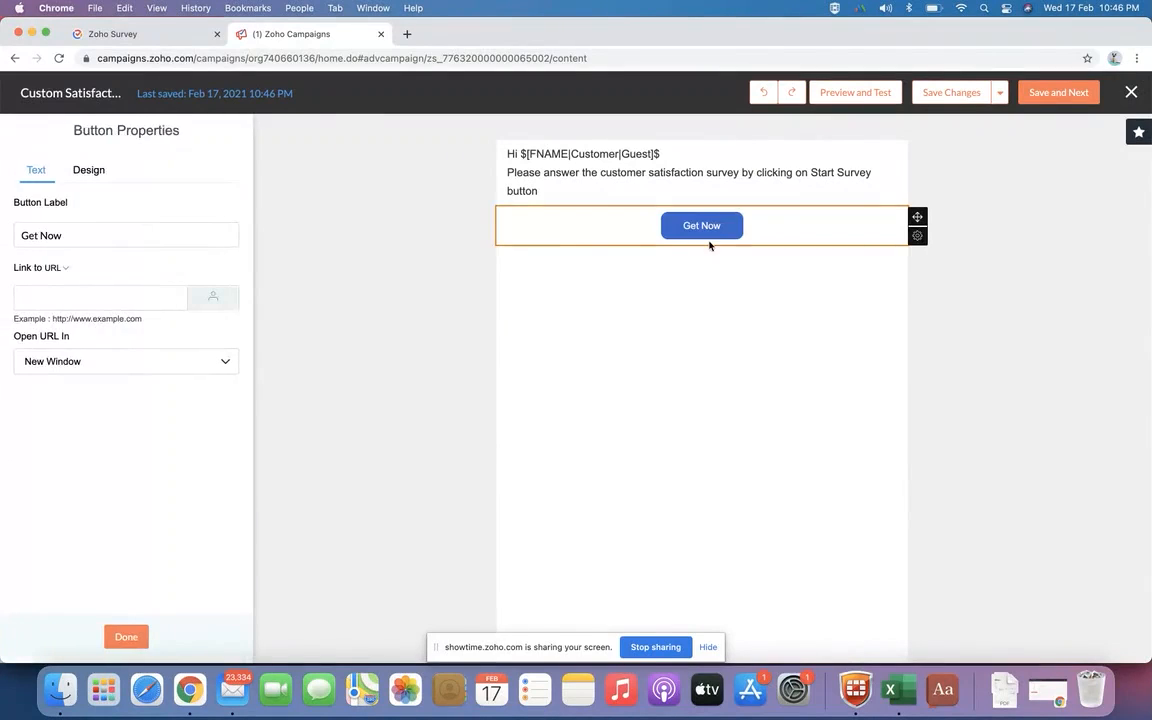
triple_click(146, 236)
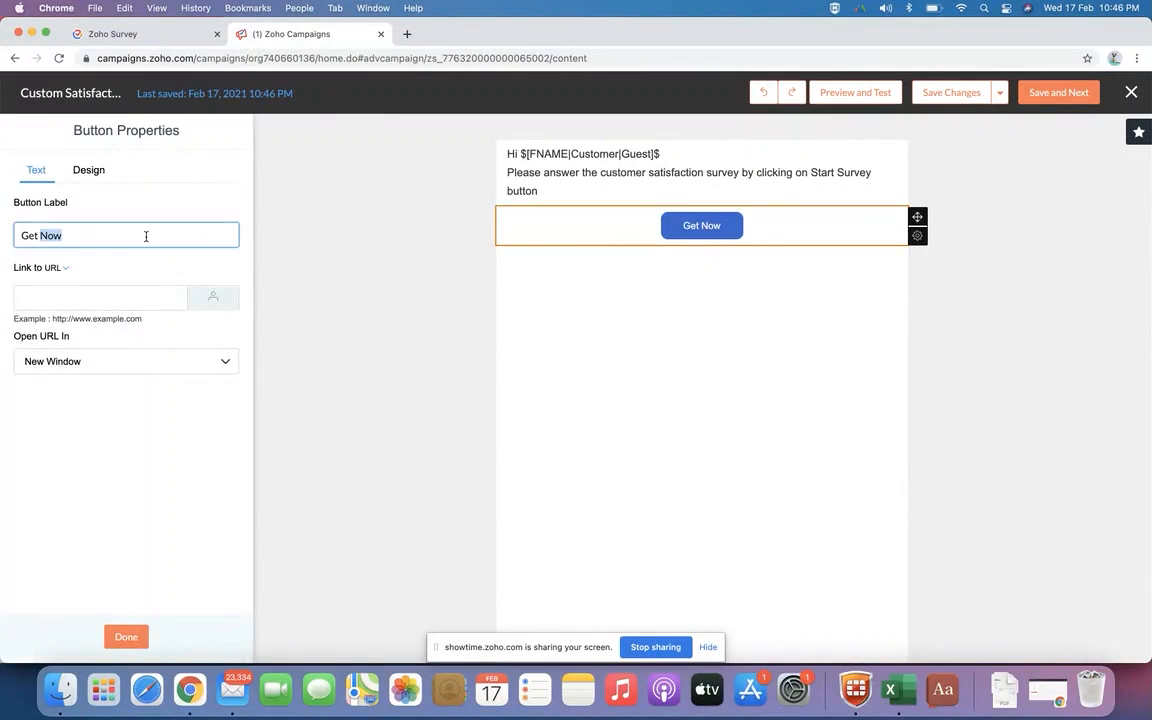
text(Start Survey)
Link the Start Survey button to the Survey Url merge tag and finish its properties
click(69, 300)
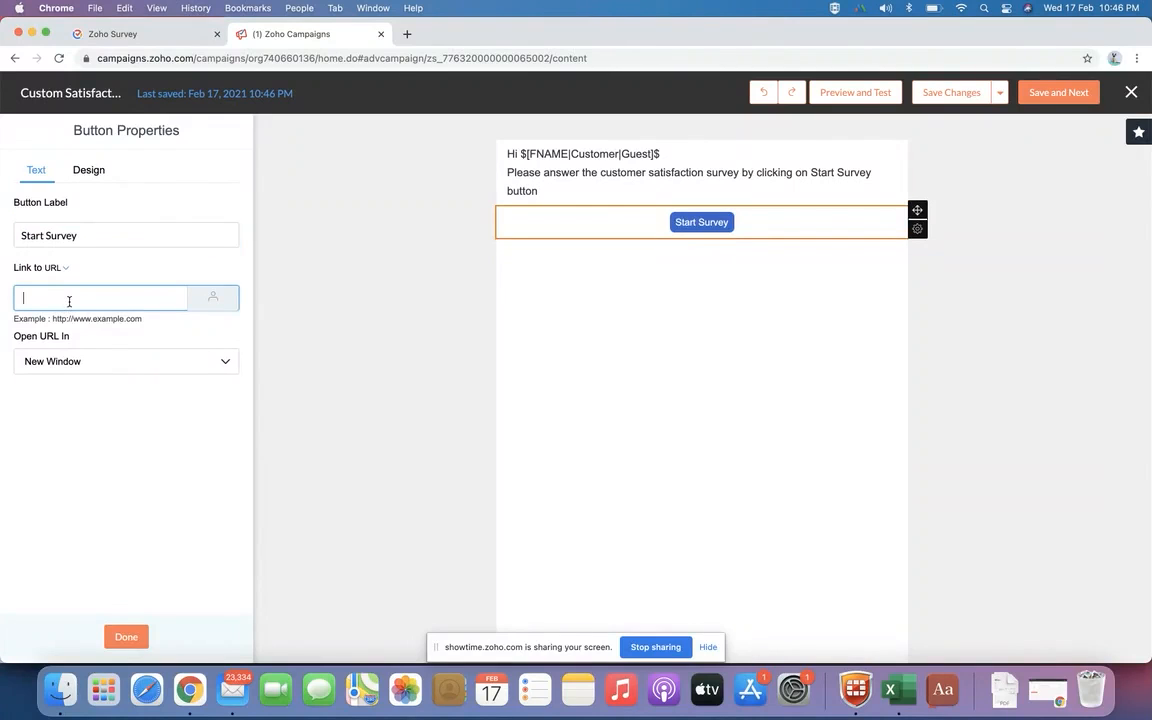
click(214, 298)
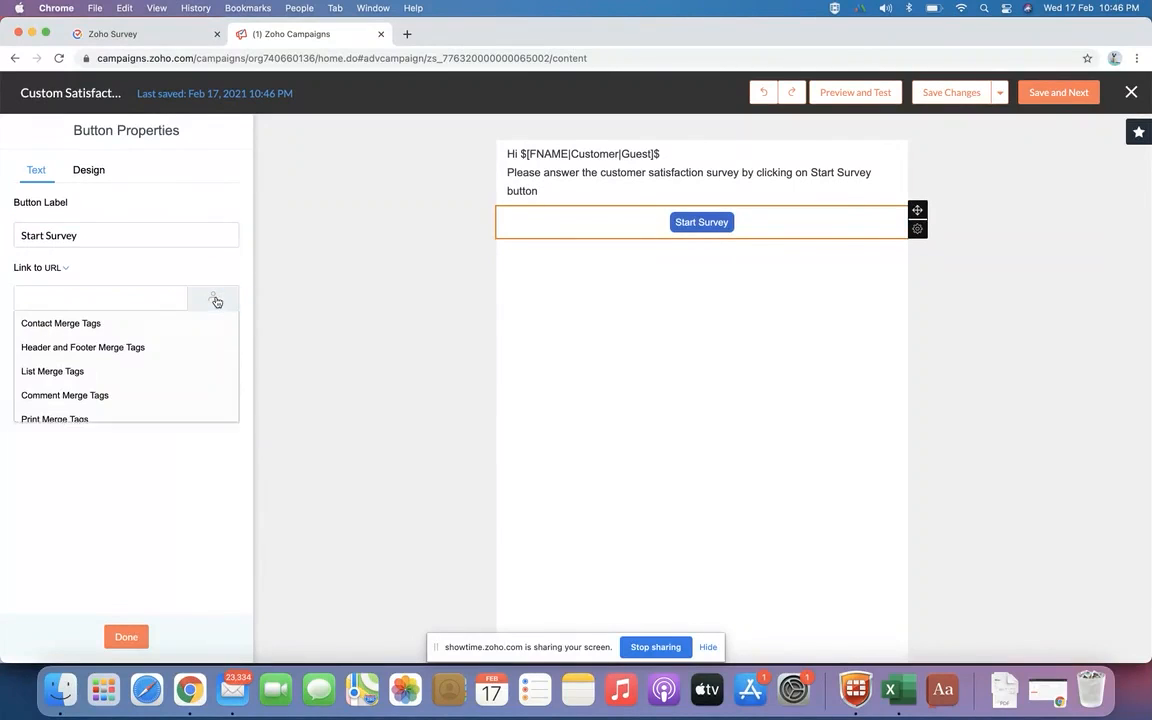
scroll(85, 352, down, 3)
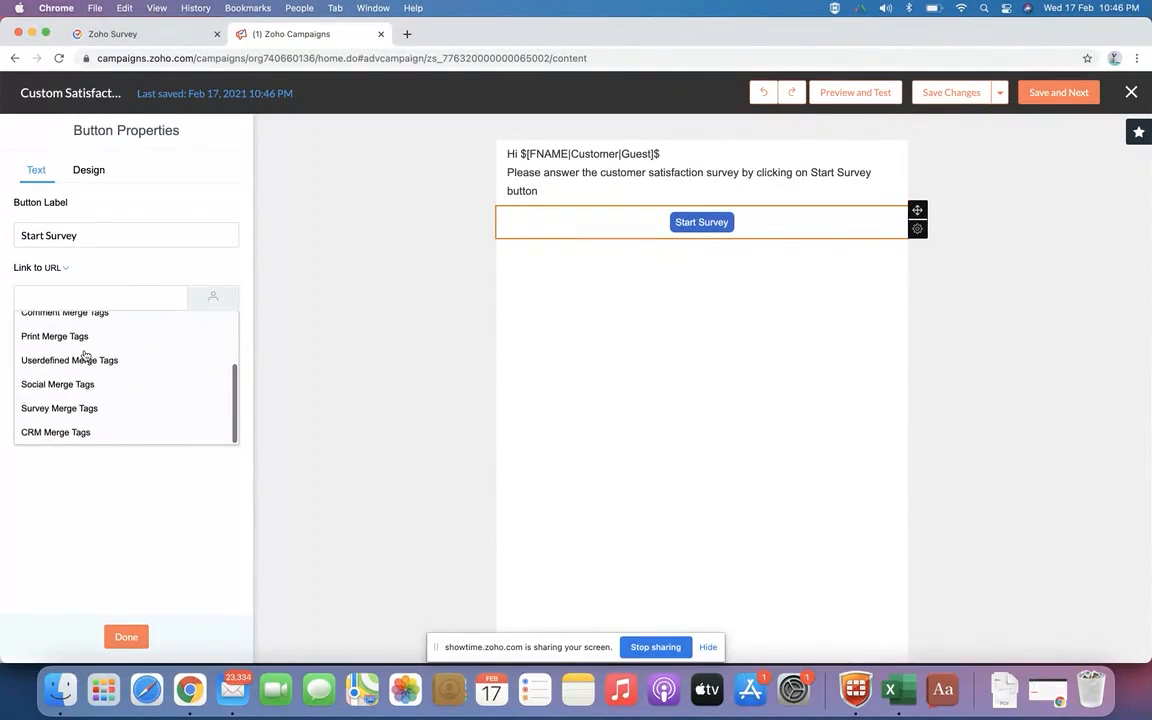
click(74, 407)
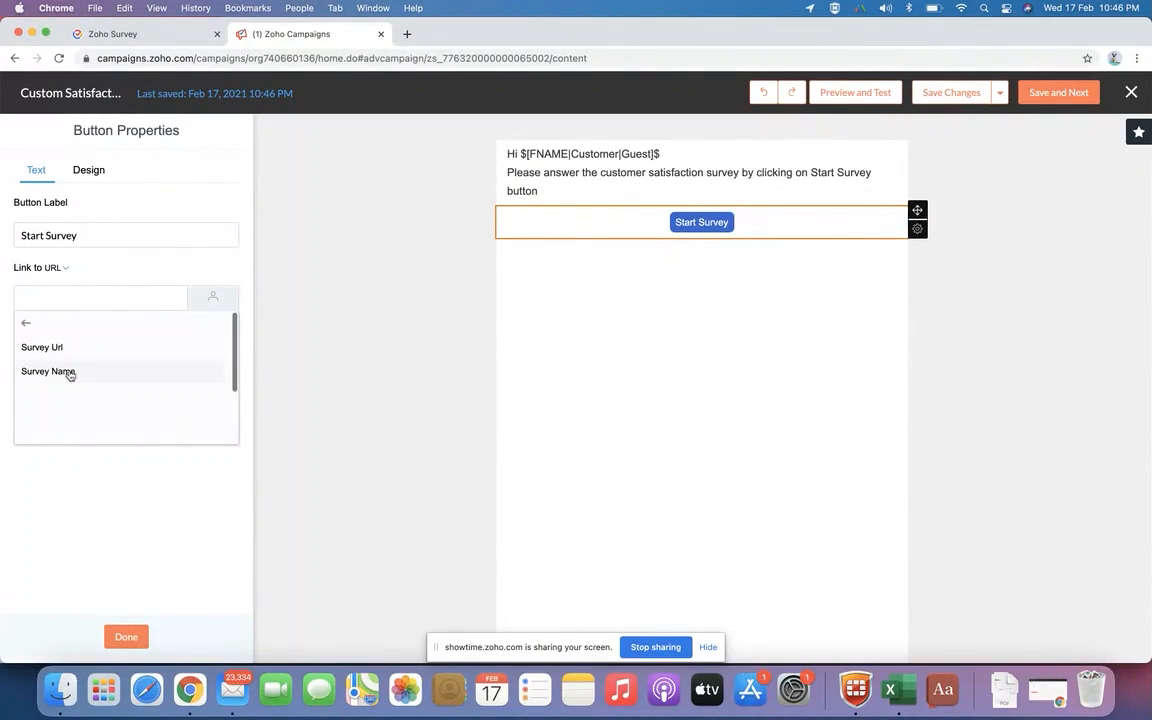
click(59, 349)
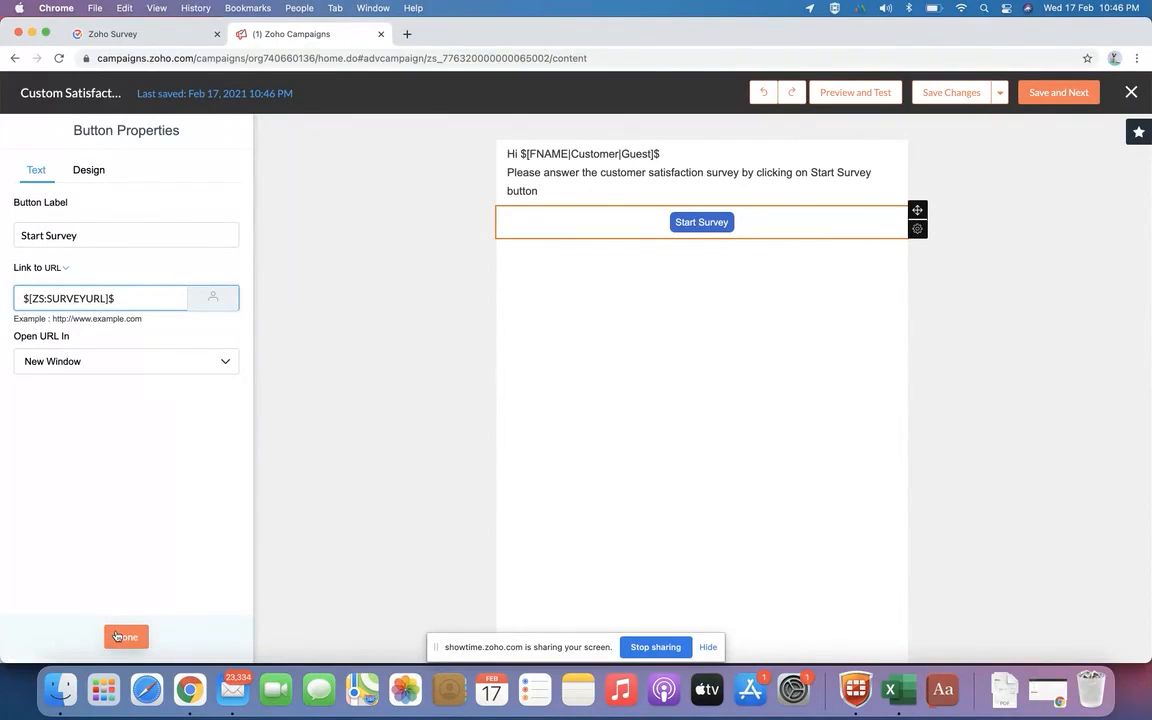
click(118, 636)
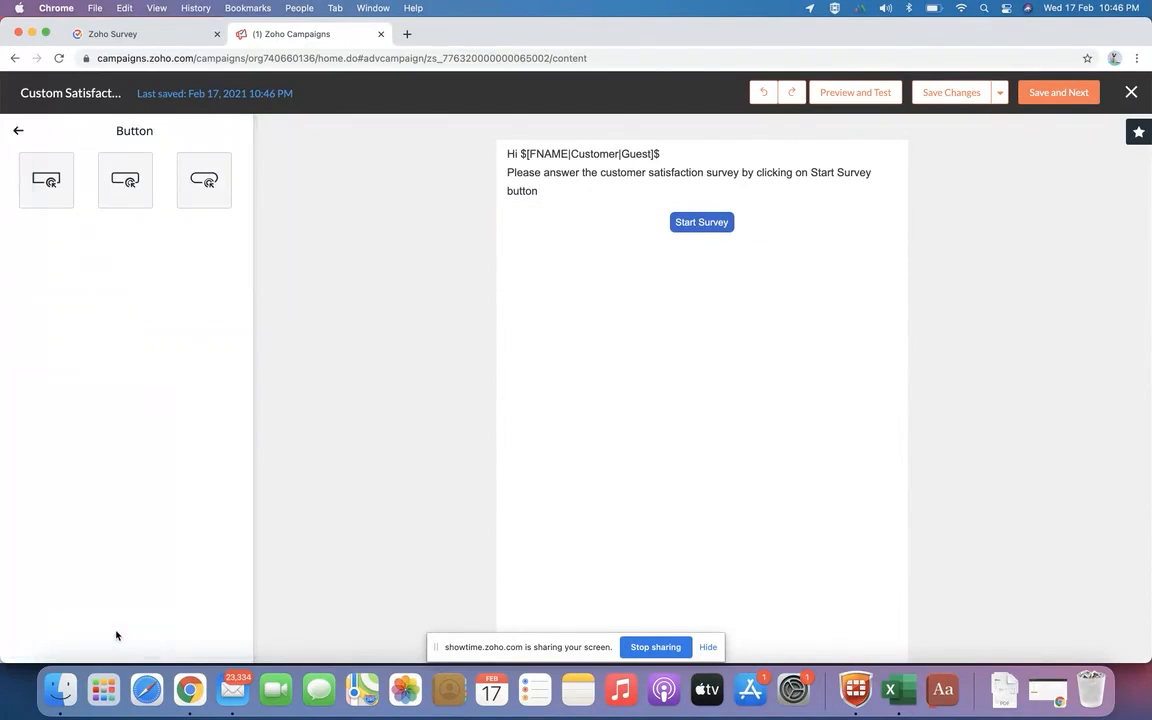
Save the email design, proceed past the content stage, and check the footer in the email preview
click(1072, 94)
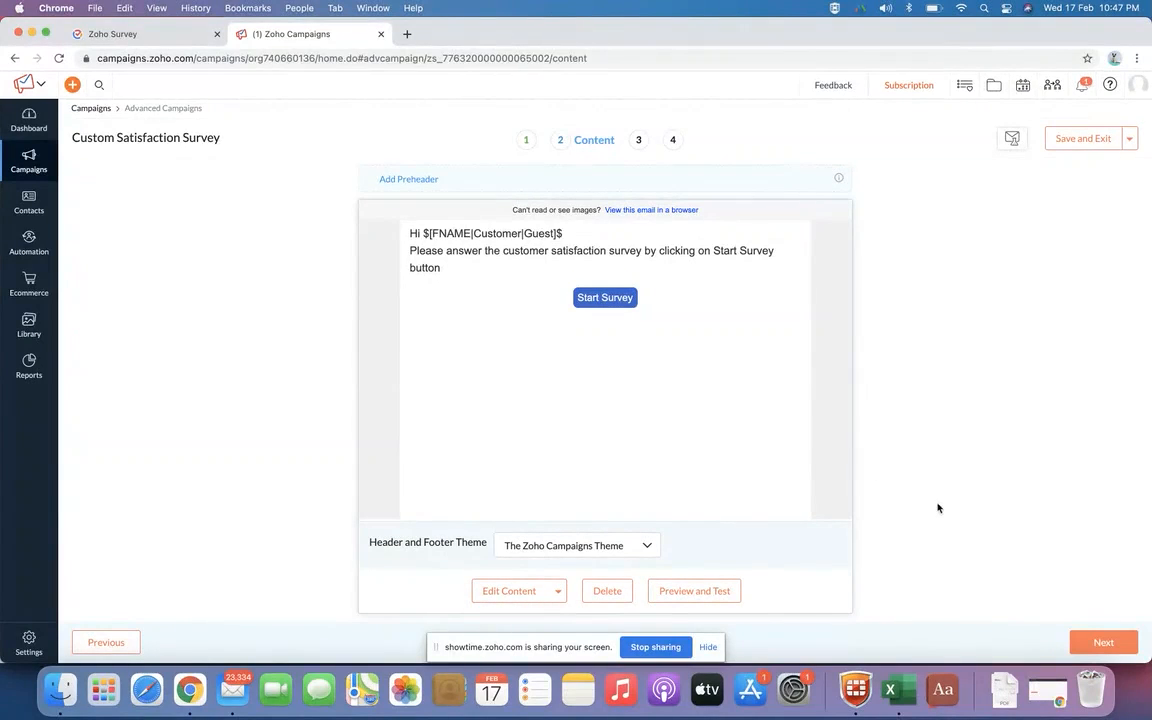
click(1102, 643)
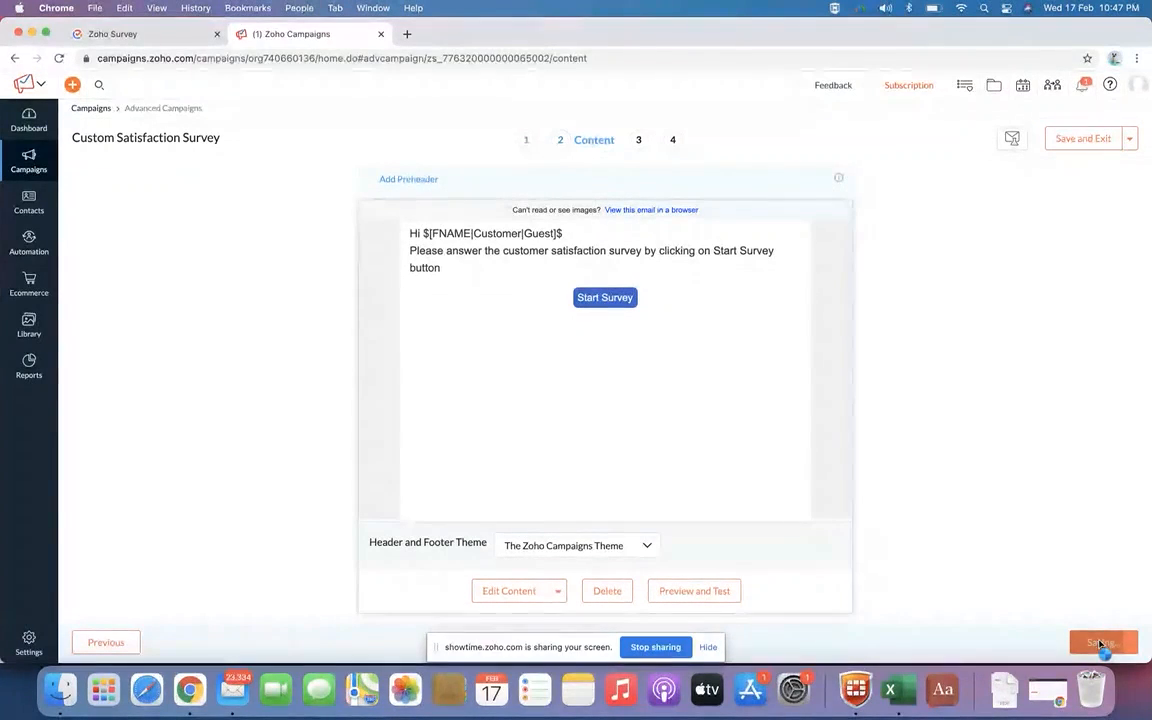
scroll(571, 465, down, 5)
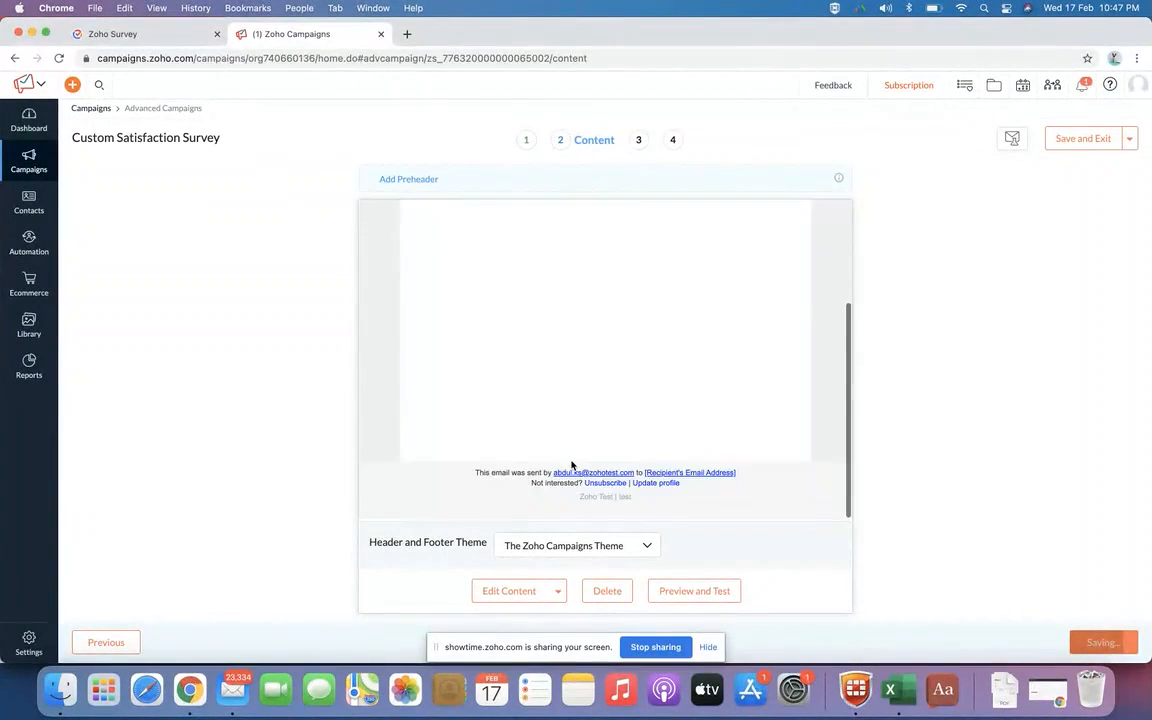
Select the only available mailing list as the campaign's recipients and submit the campaign for compliance review
scroll(571, 465, up, 5)
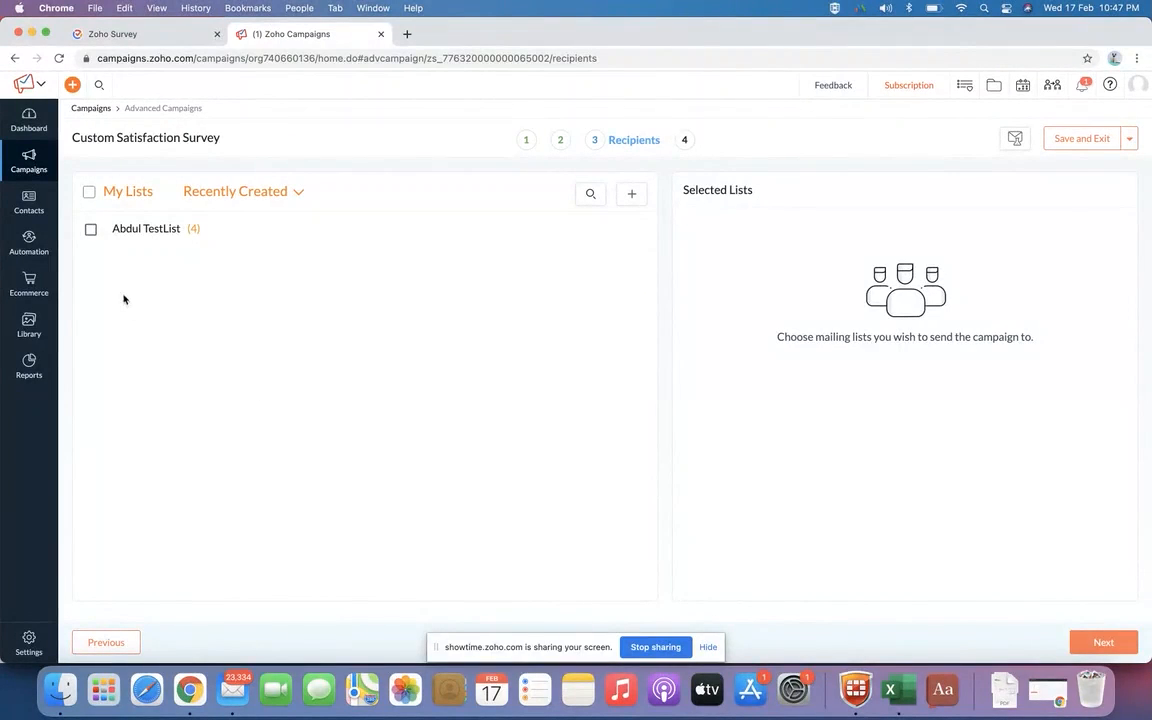
click(91, 231)
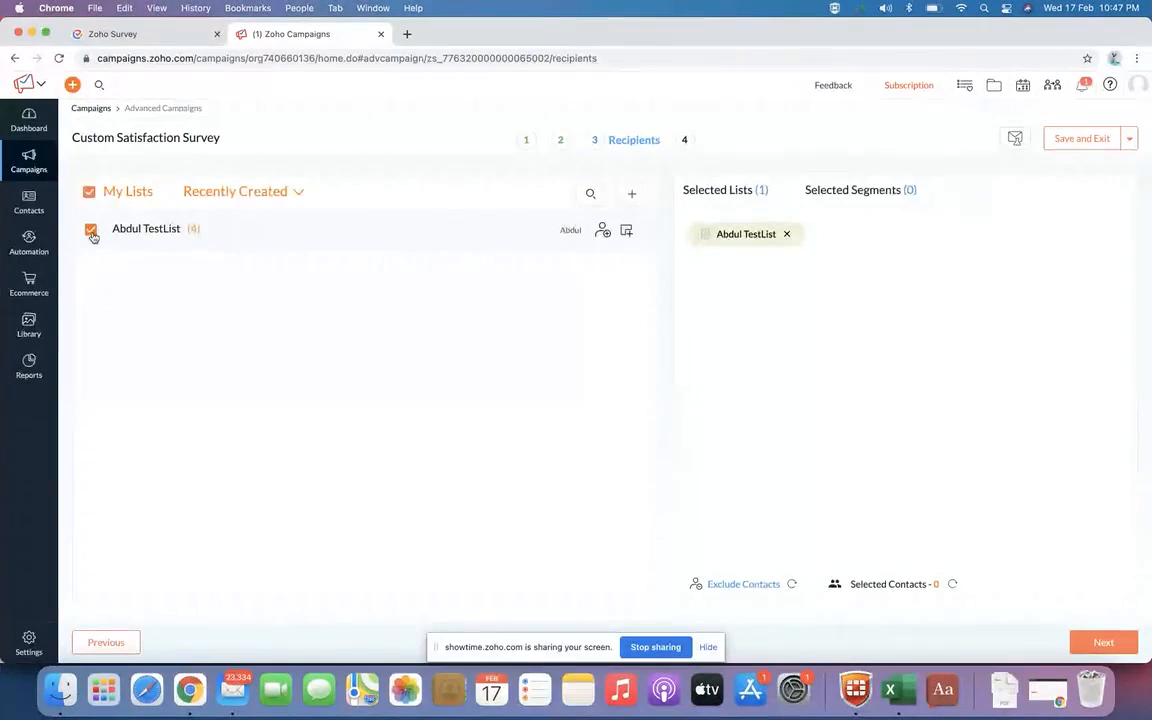
click(1104, 643)
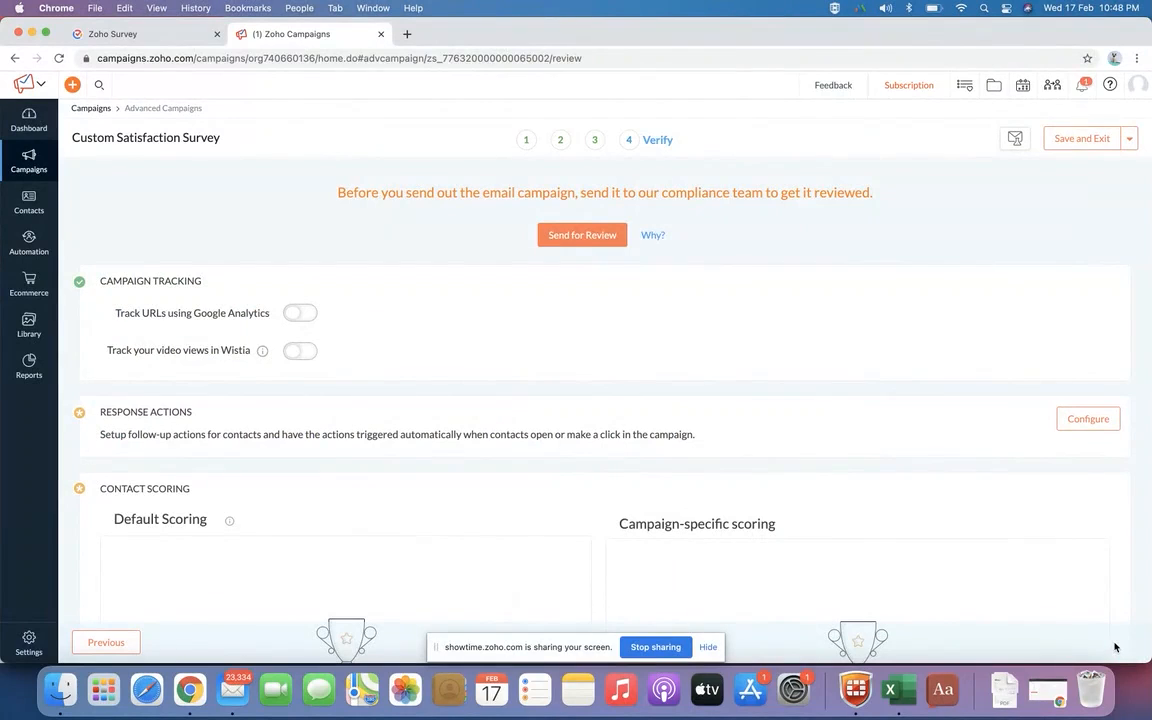
click(567, 236)
click(558, 235)
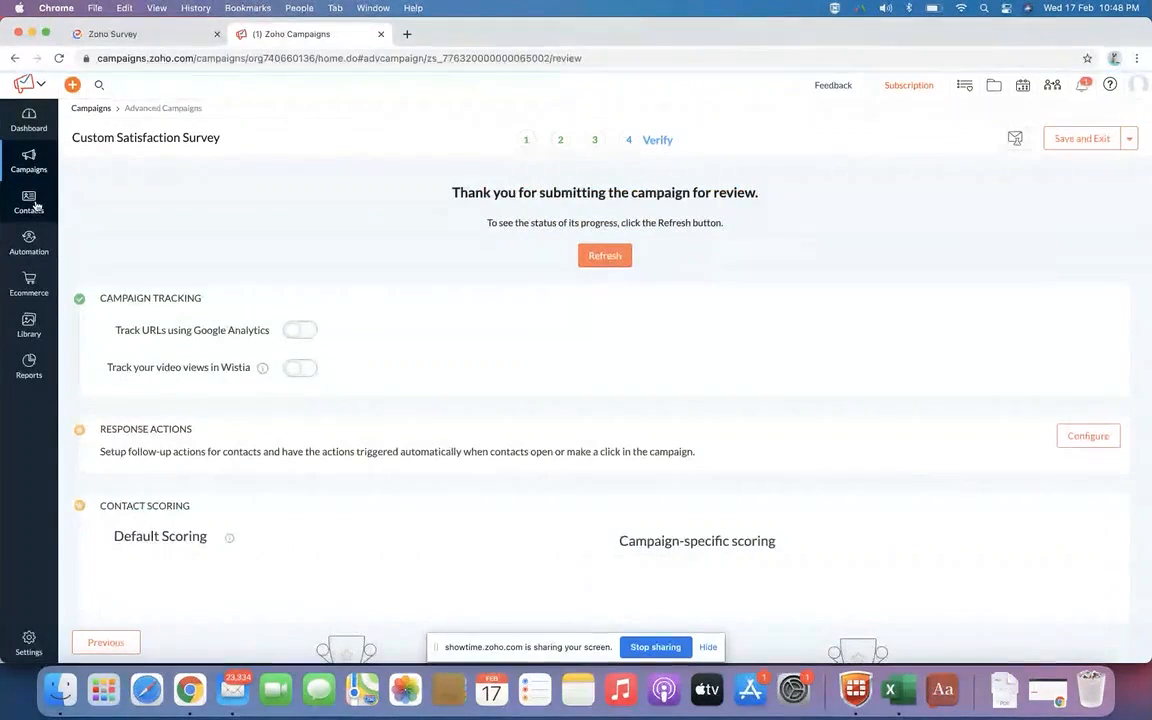
Open the reviewed advanced campaign "Custom Satisfaction Survey (1)" created at 08:10 PM and send it immediately
mouse_move(31, 163)
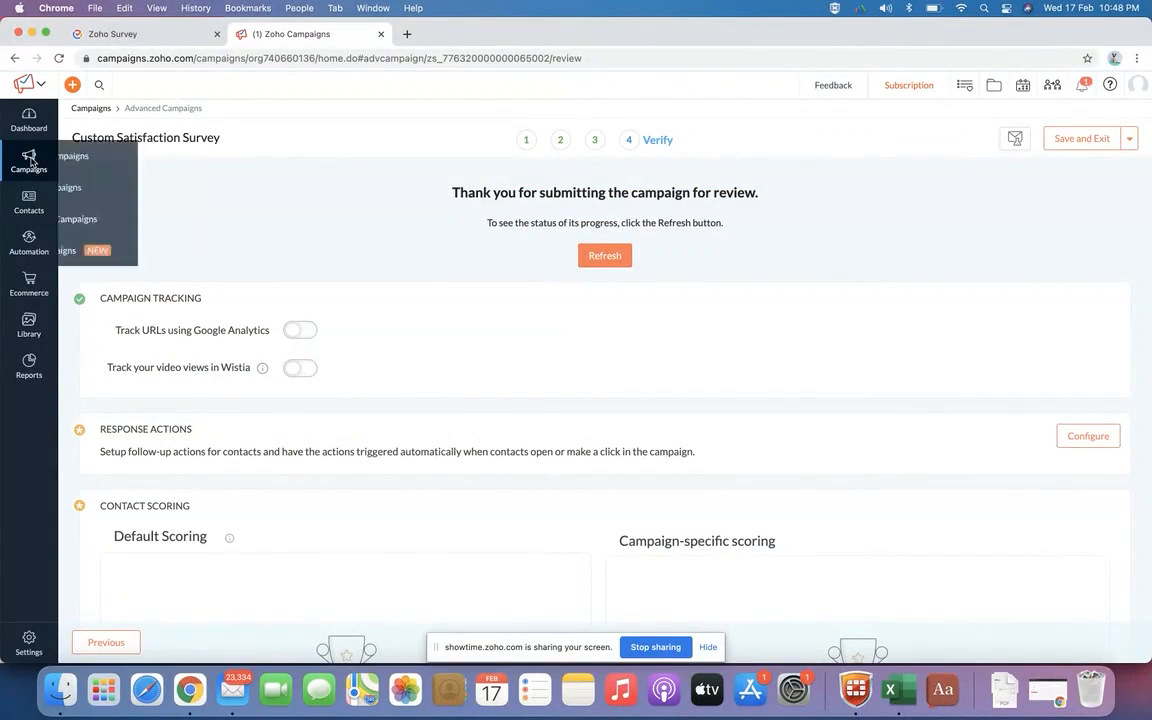
click(101, 224)
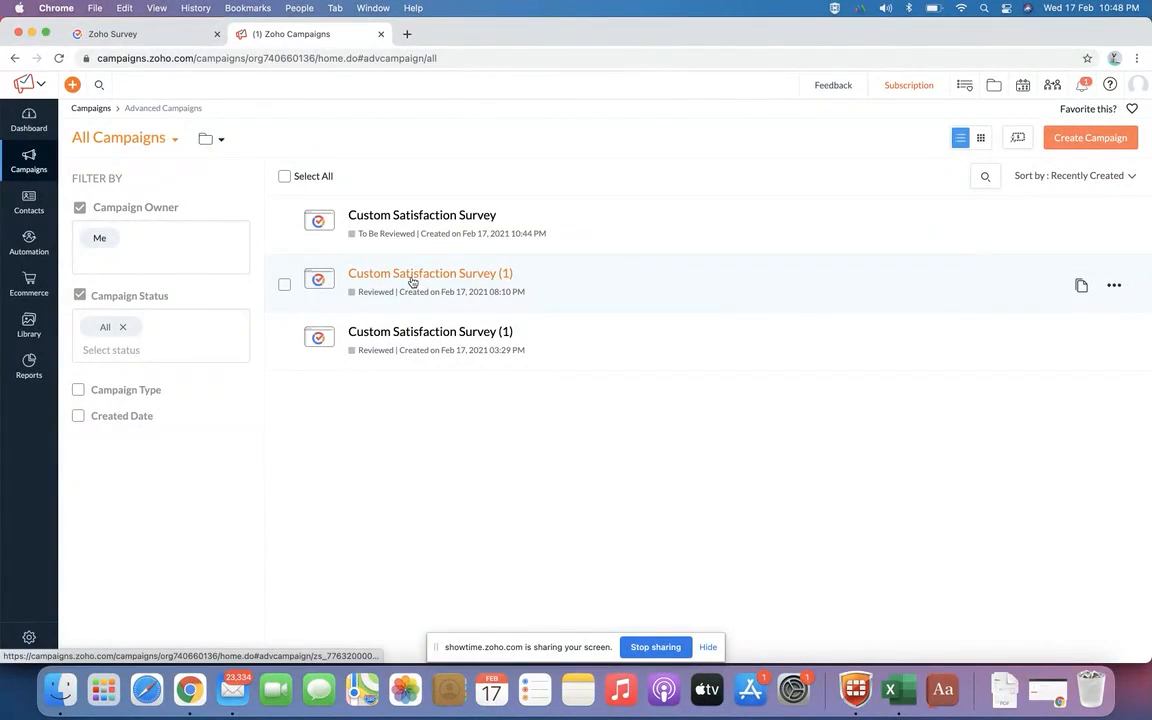
click(503, 277)
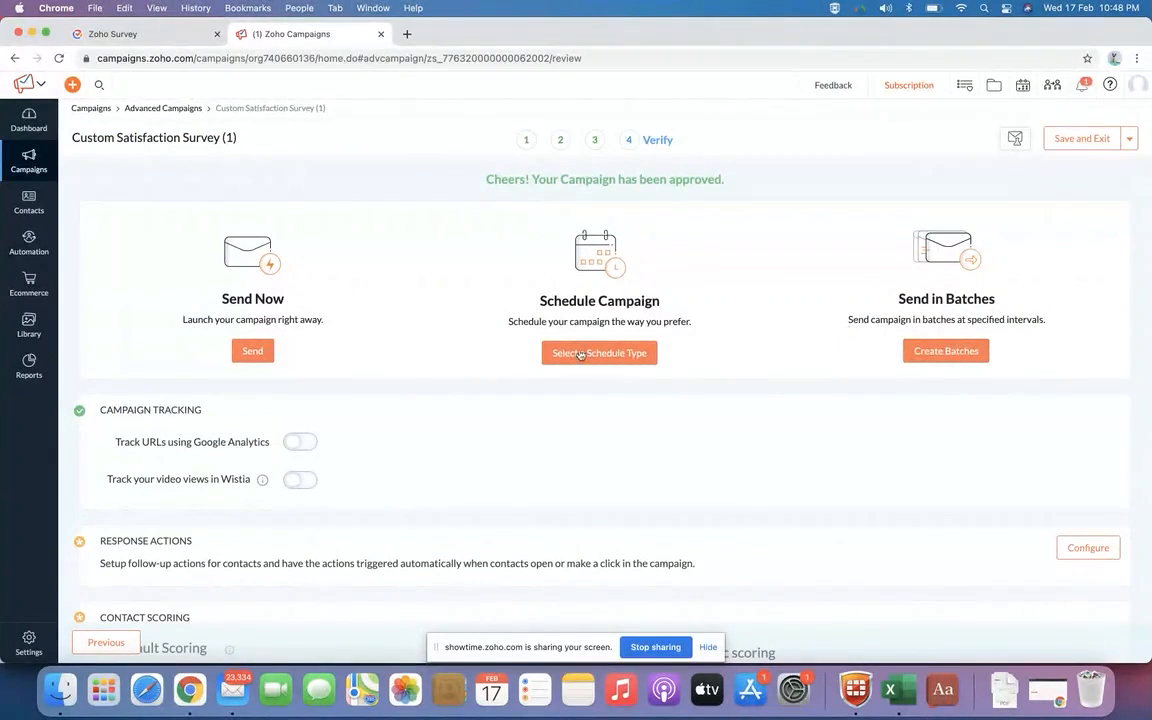
click(253, 352)
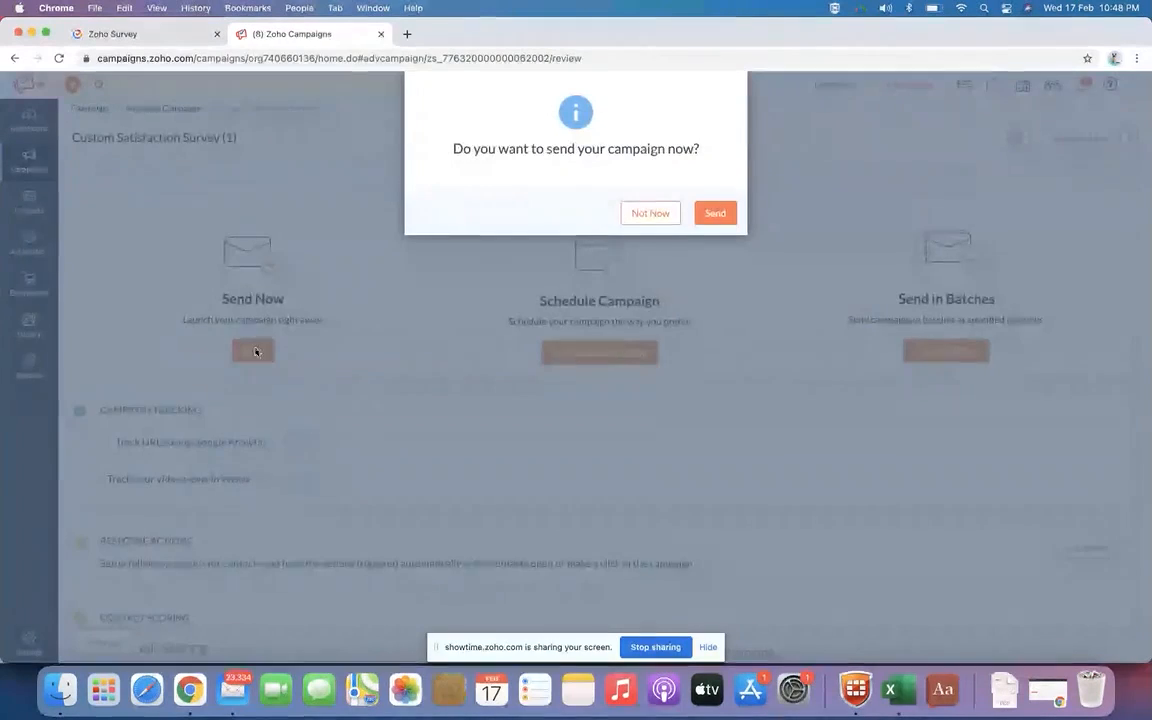
click(709, 214)
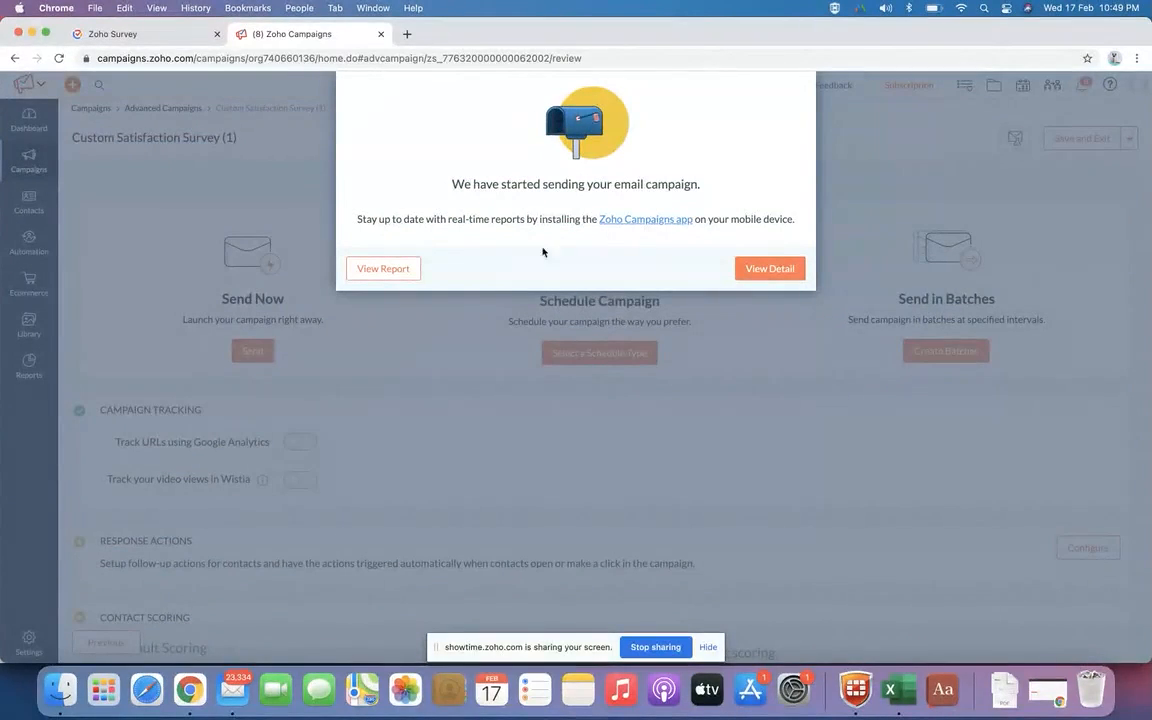
View the sent campaign's report, reload it, and open its survey results
click(400, 269)
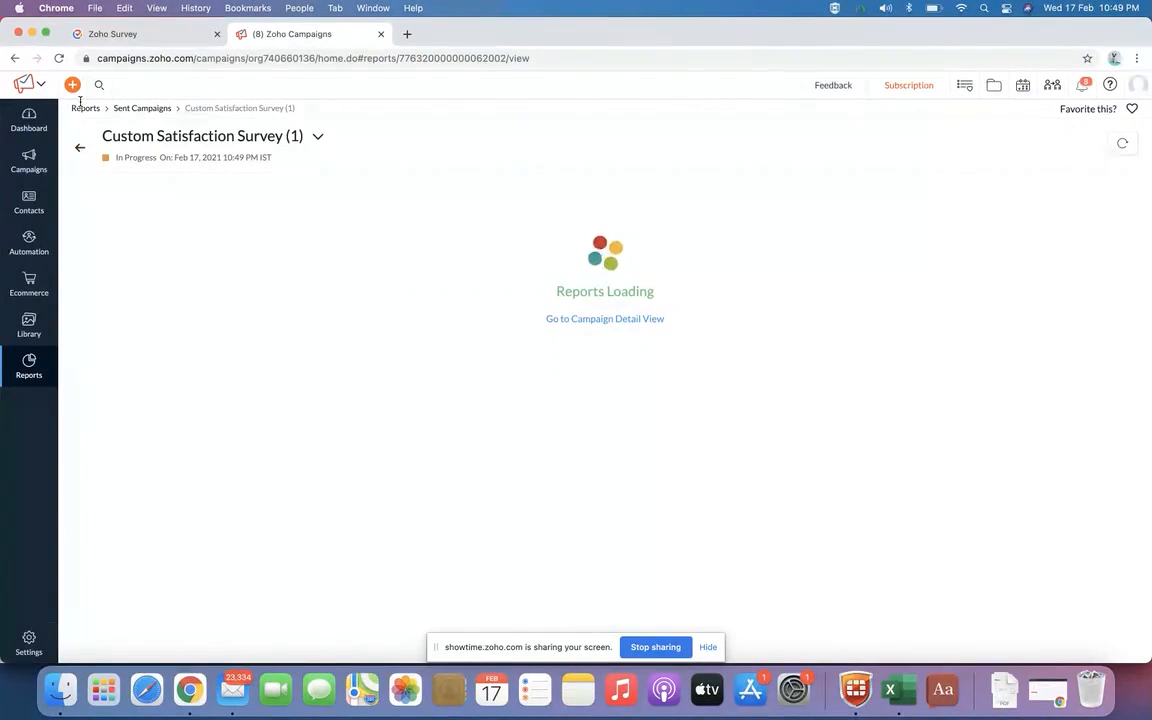
click(59, 59)
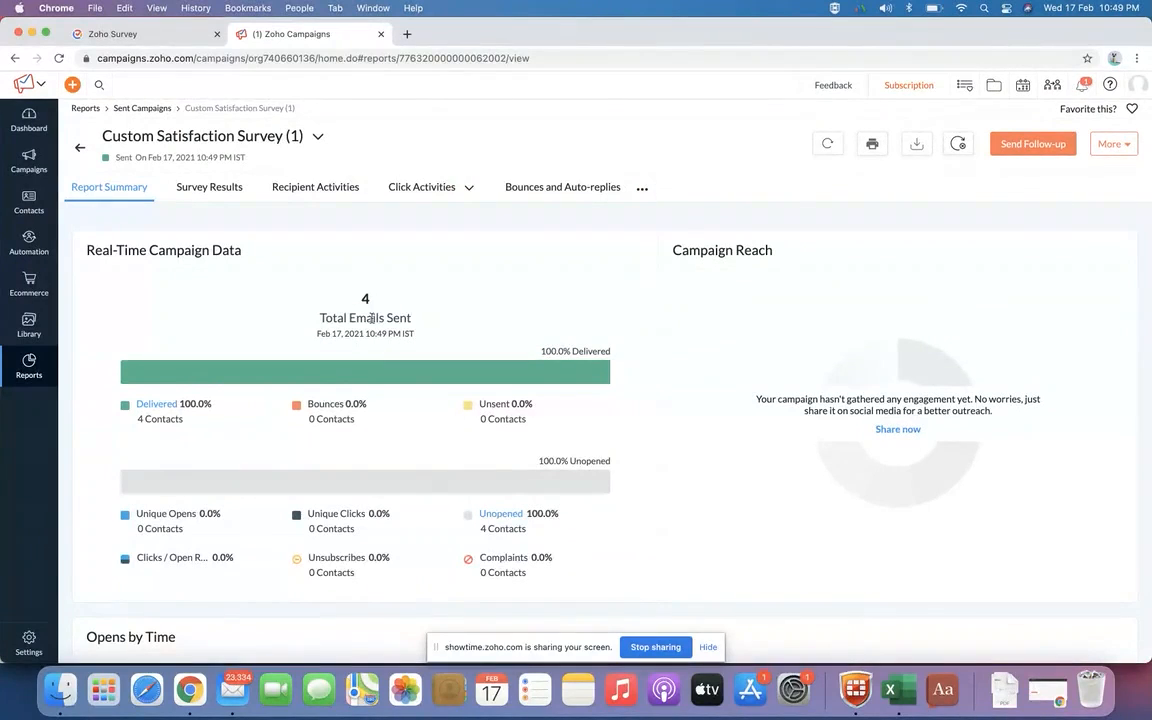
click(238, 196)
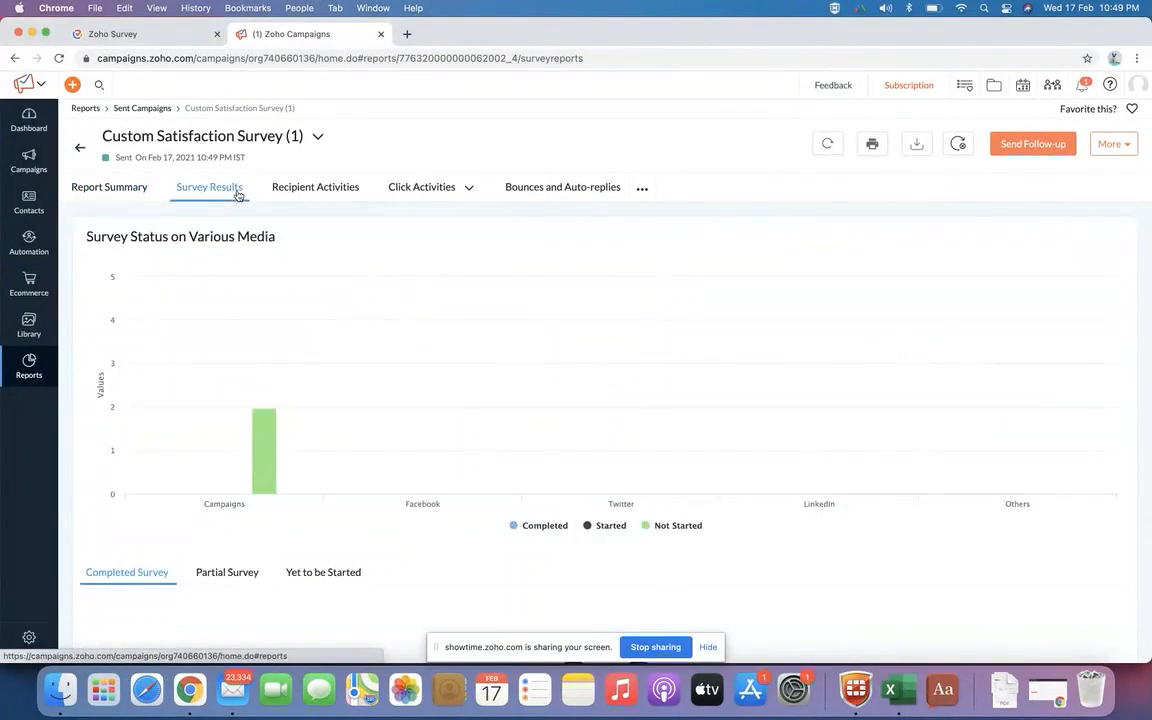
Examine the survey status chart and the recipients listed under Partial Survey and Yet to be Started
mouse_move(183, 450)
scroll(183, 450, down, 3)
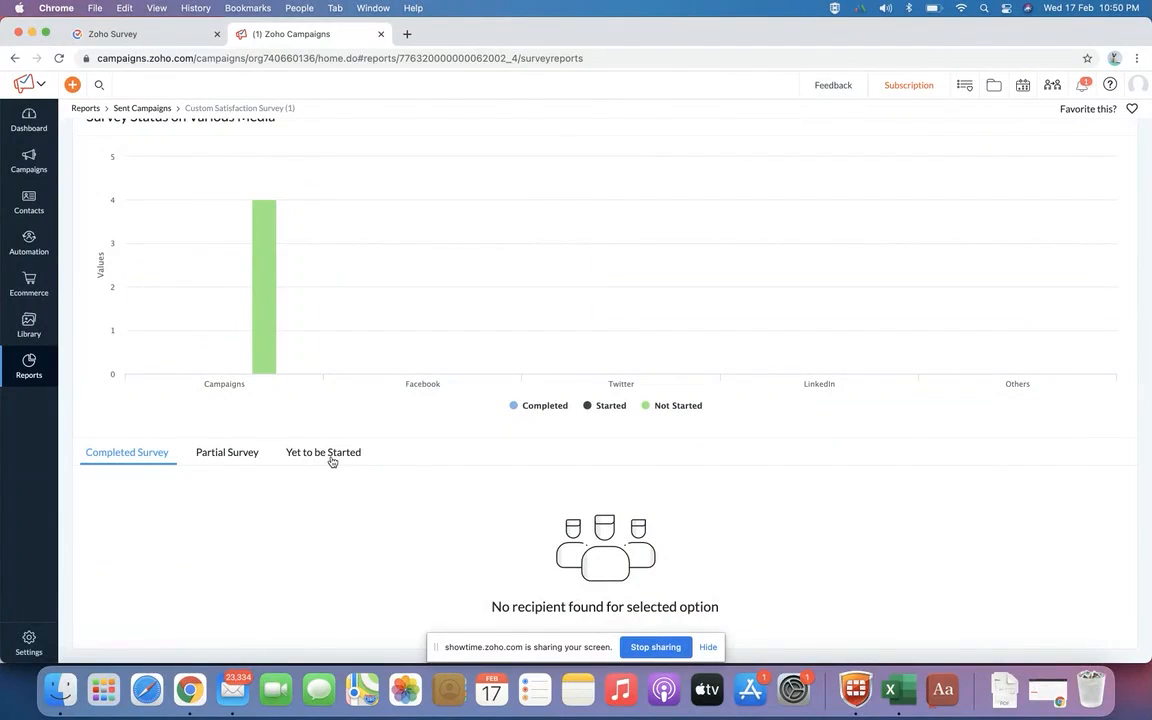
scroll(347, 411, up, 3)
scroll(347, 411, down, 3)
click(227, 453)
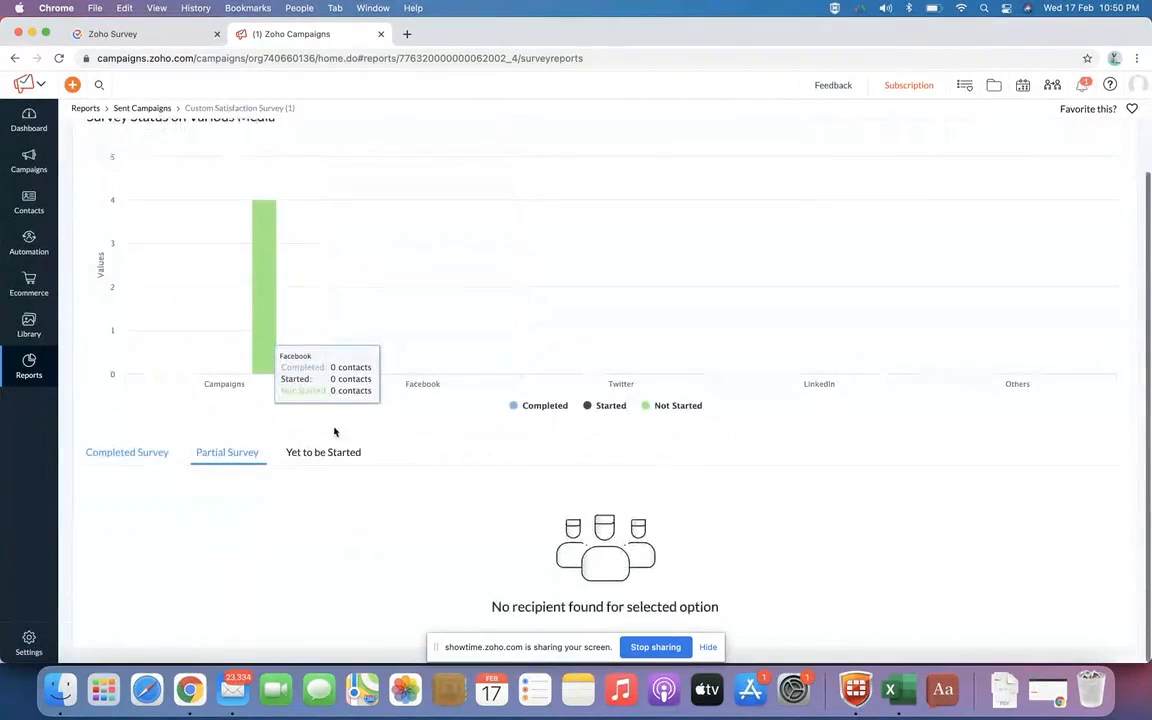
click(309, 452)
scroll(309, 455, down, 3)
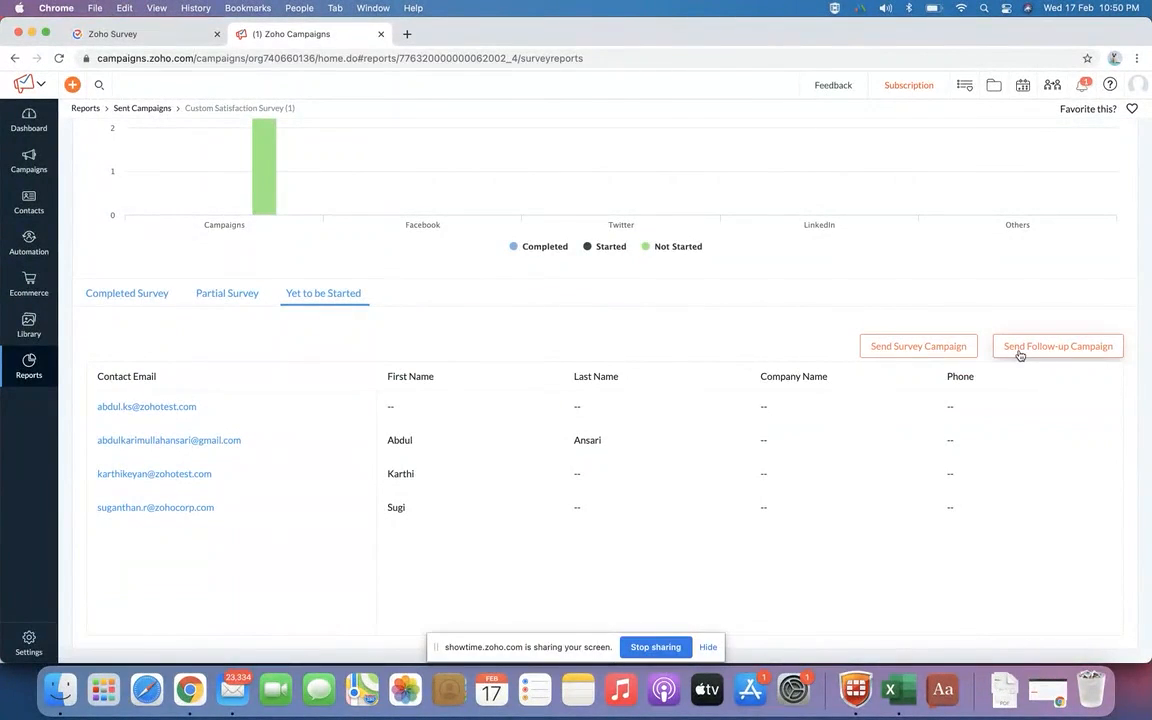
scroll(280, 211, up, 5)
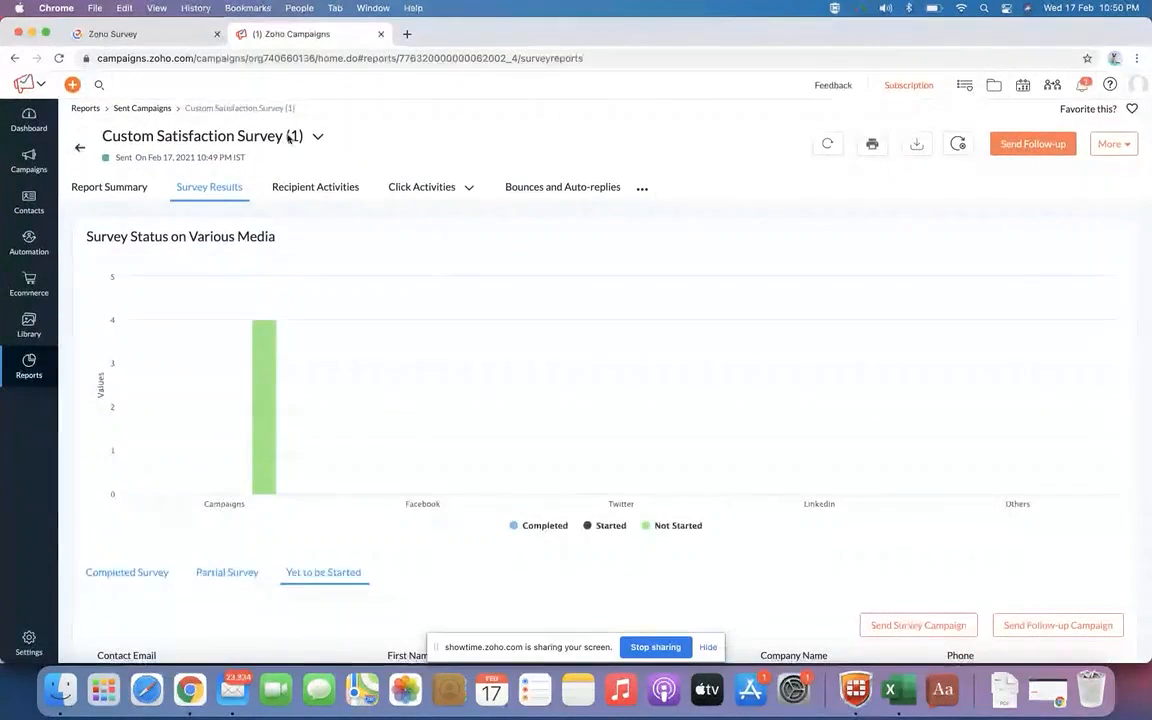
scroll(280, 211, down, 5)
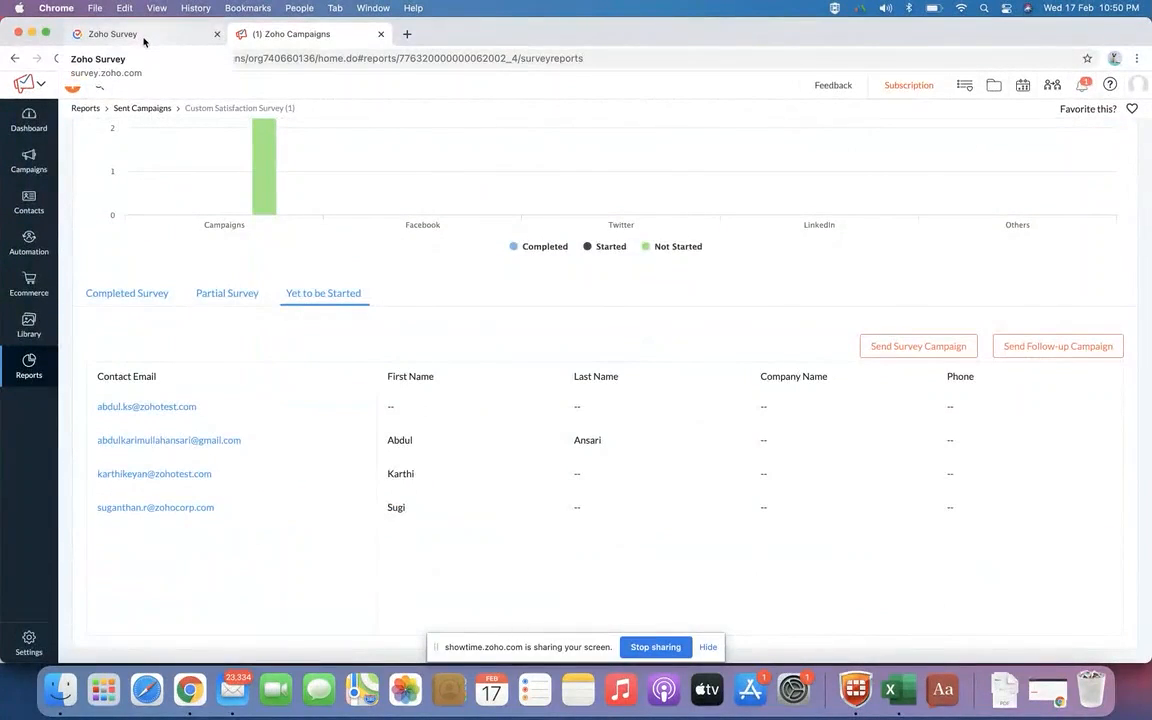
Switch to Zoho Survey, start distributing the survey through MailChimp, and choose the "survey" list as recipients
click(150, 35)
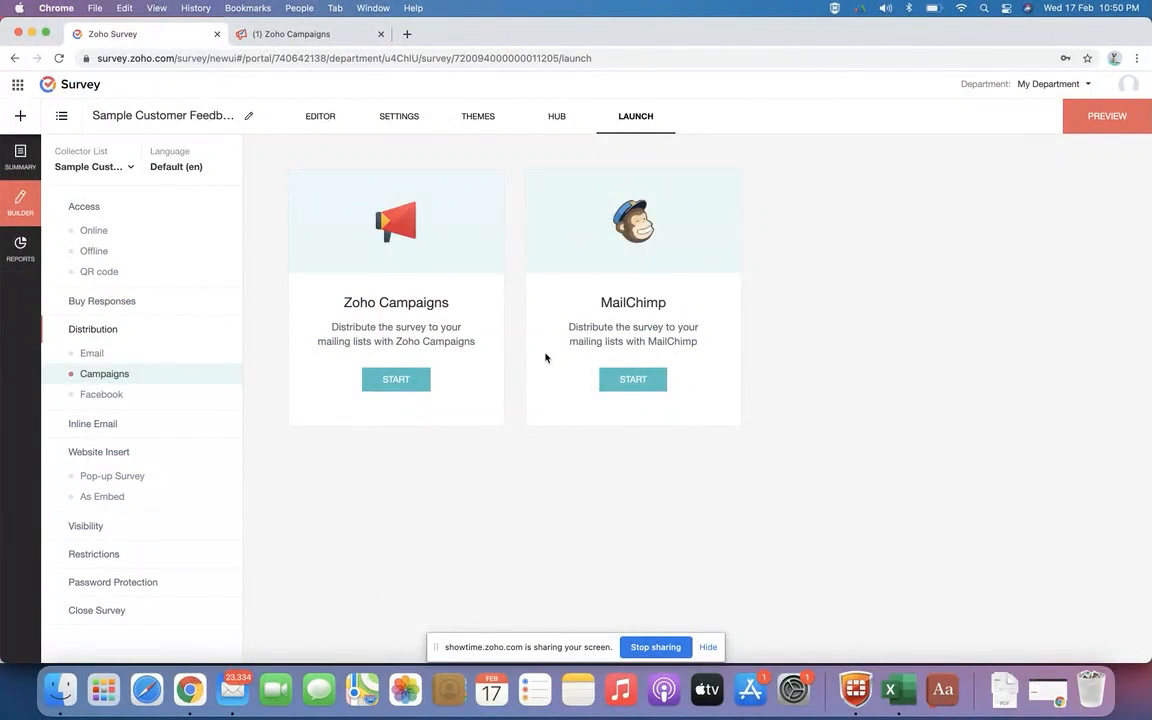
click(626, 381)
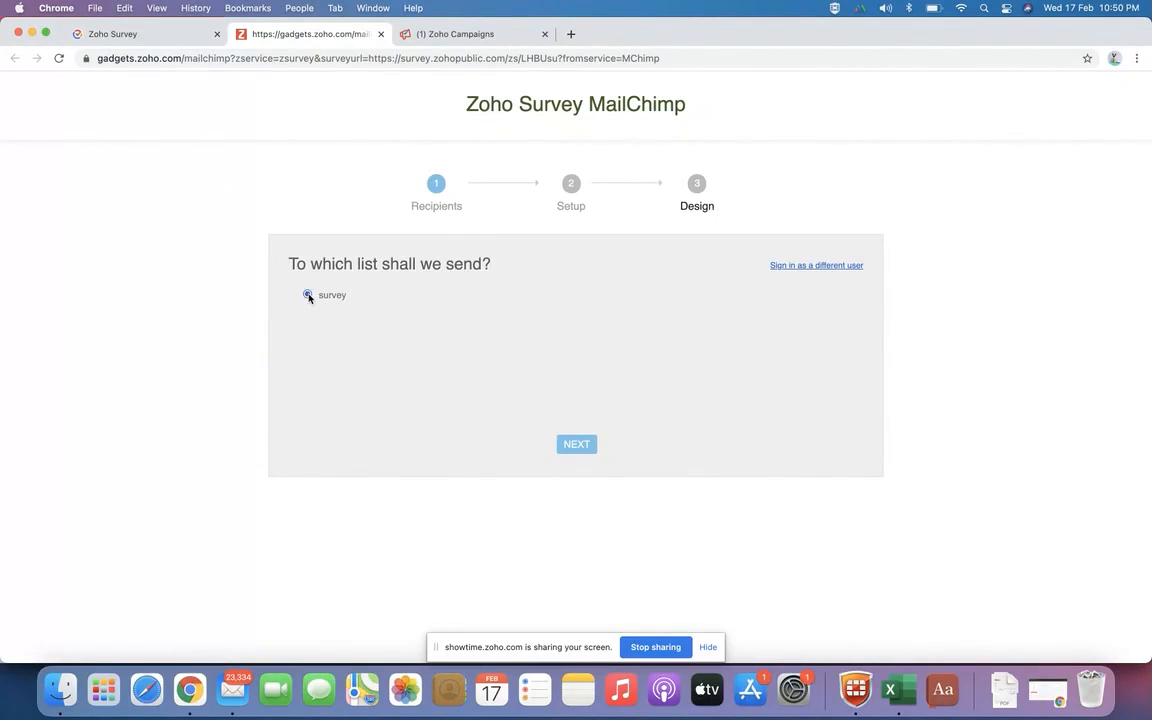
click(576, 444)
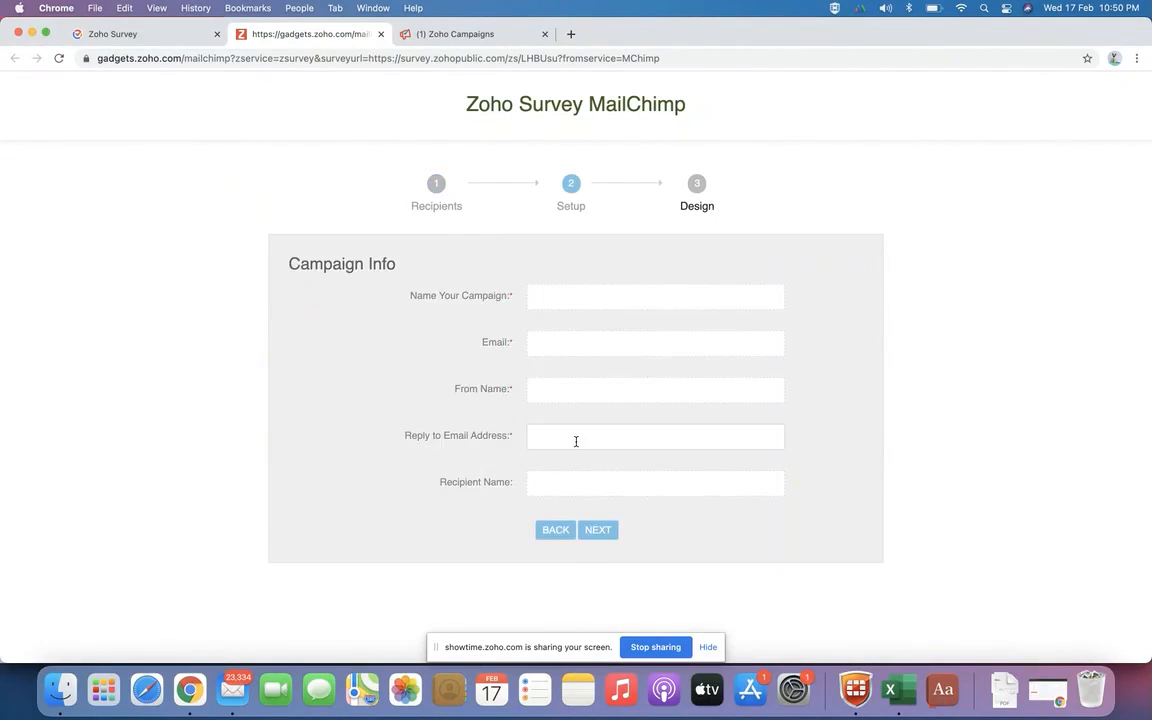
Name the campaign "Customer feedback Campaign", fill in the email, sender name and reply-to address, and proceed to the design stage
click(625, 299)
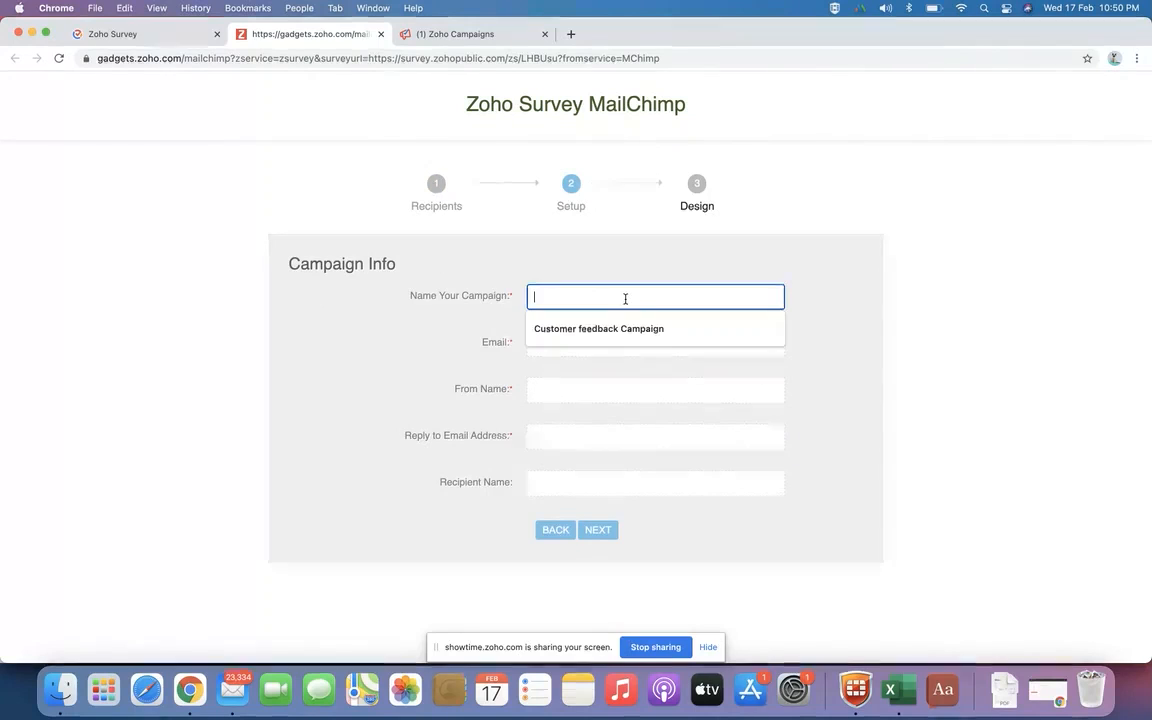
click(621, 326)
click(614, 339)
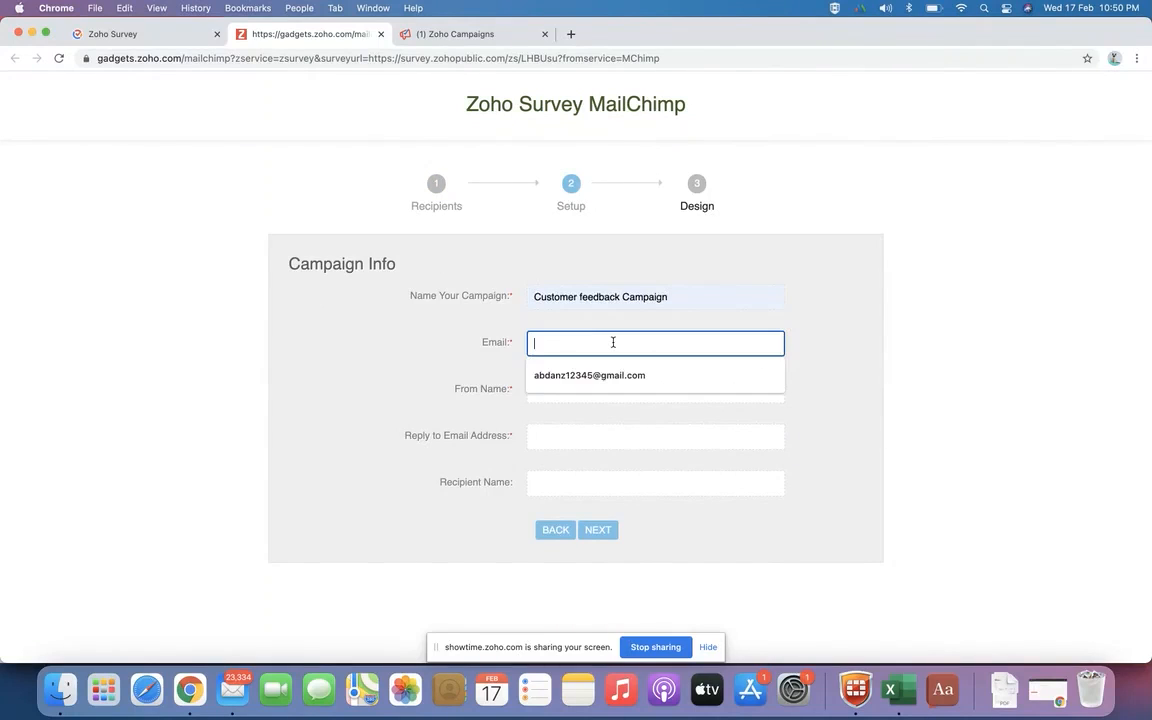
click(606, 378)
click(602, 395)
click(597, 428)
click(594, 442)
click(597, 464)
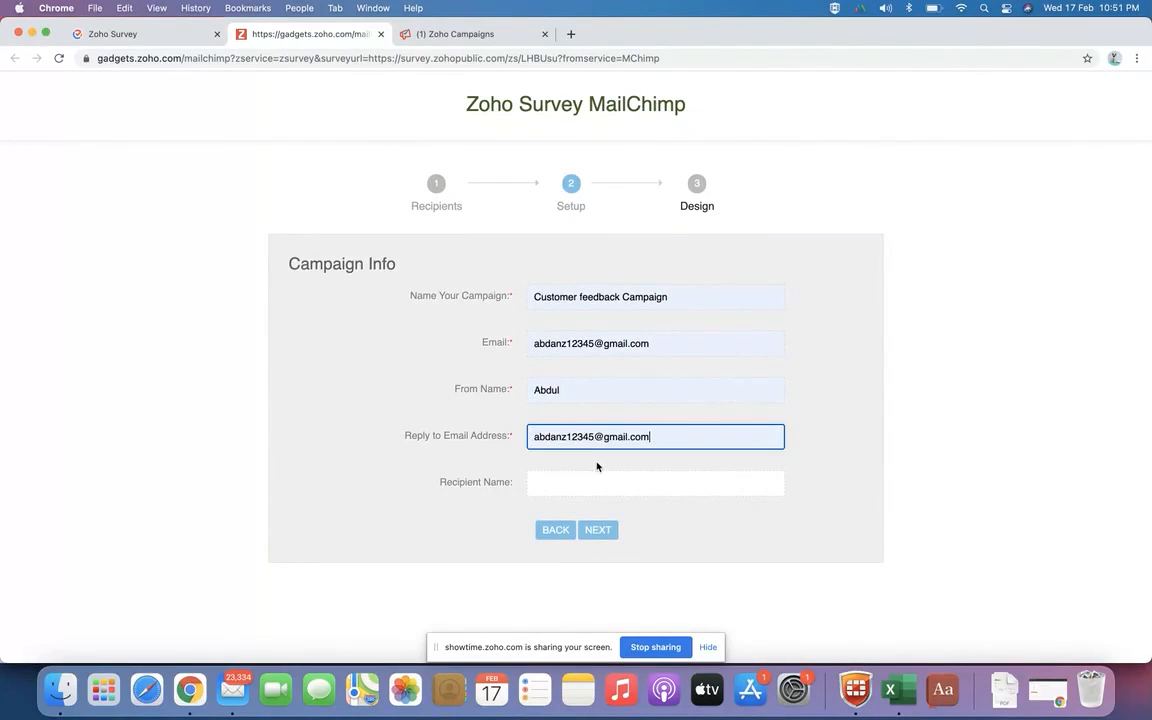
click(599, 531)
Edit the email template, change the survey button's text to "Start Survey", and save the design
scroll(599, 531, down, 3)
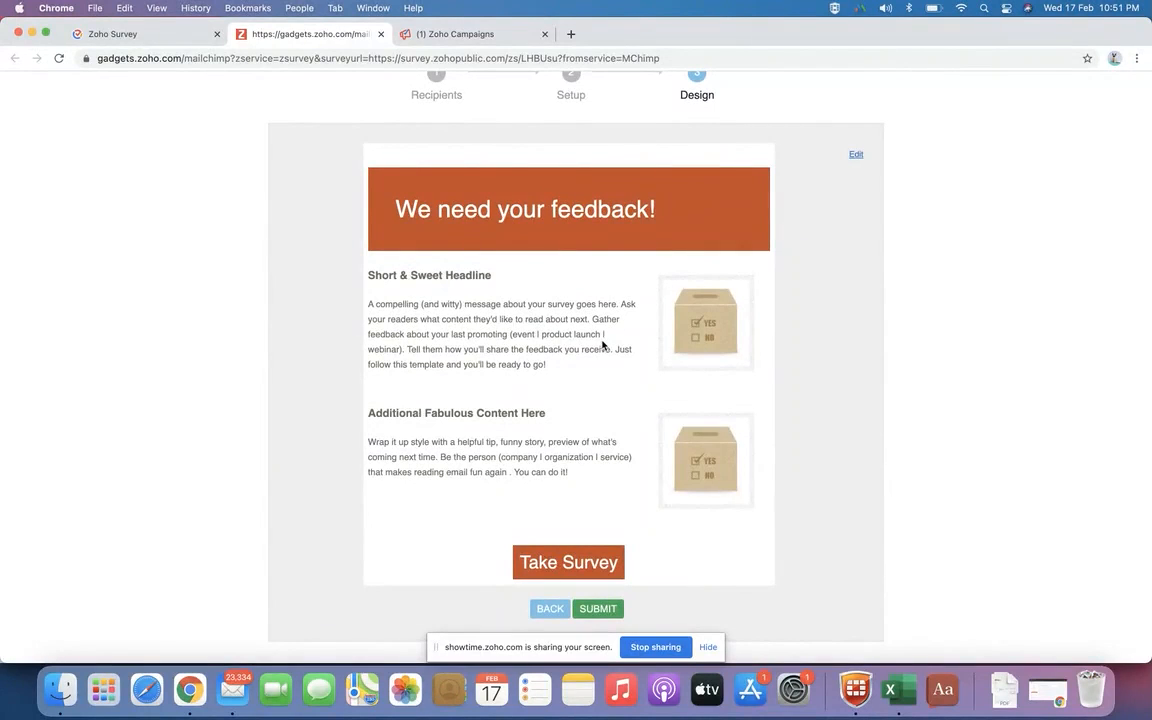
click(853, 156)
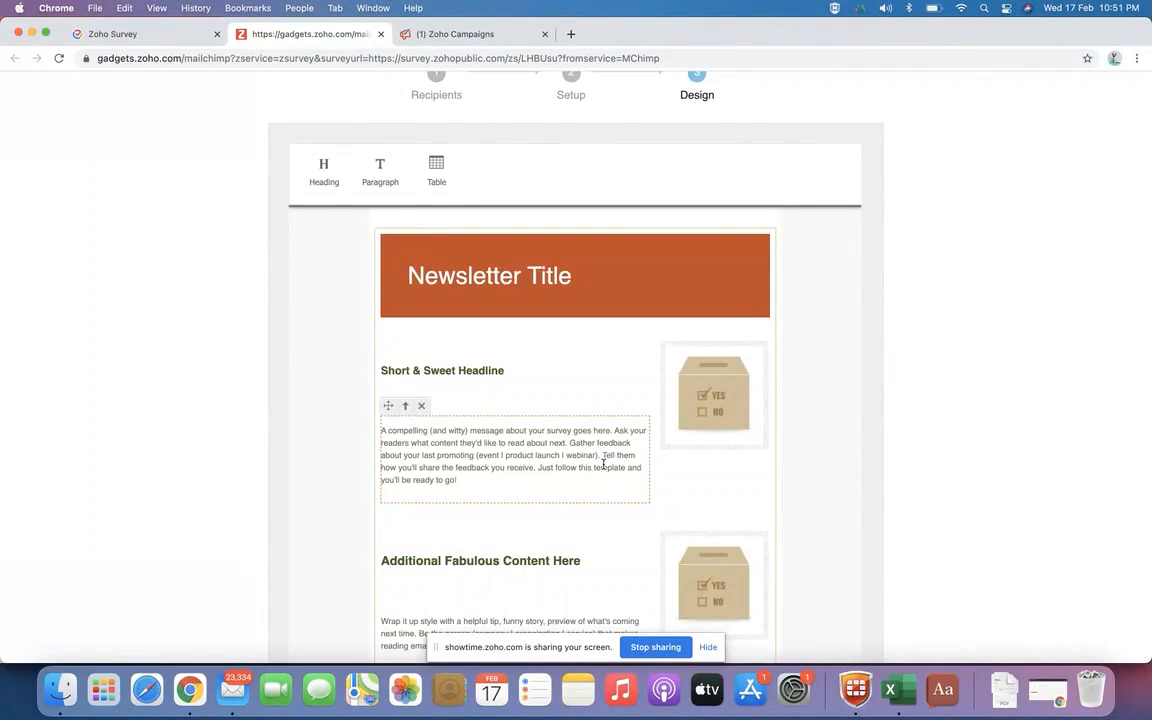
scroll(603, 463, down, 3)
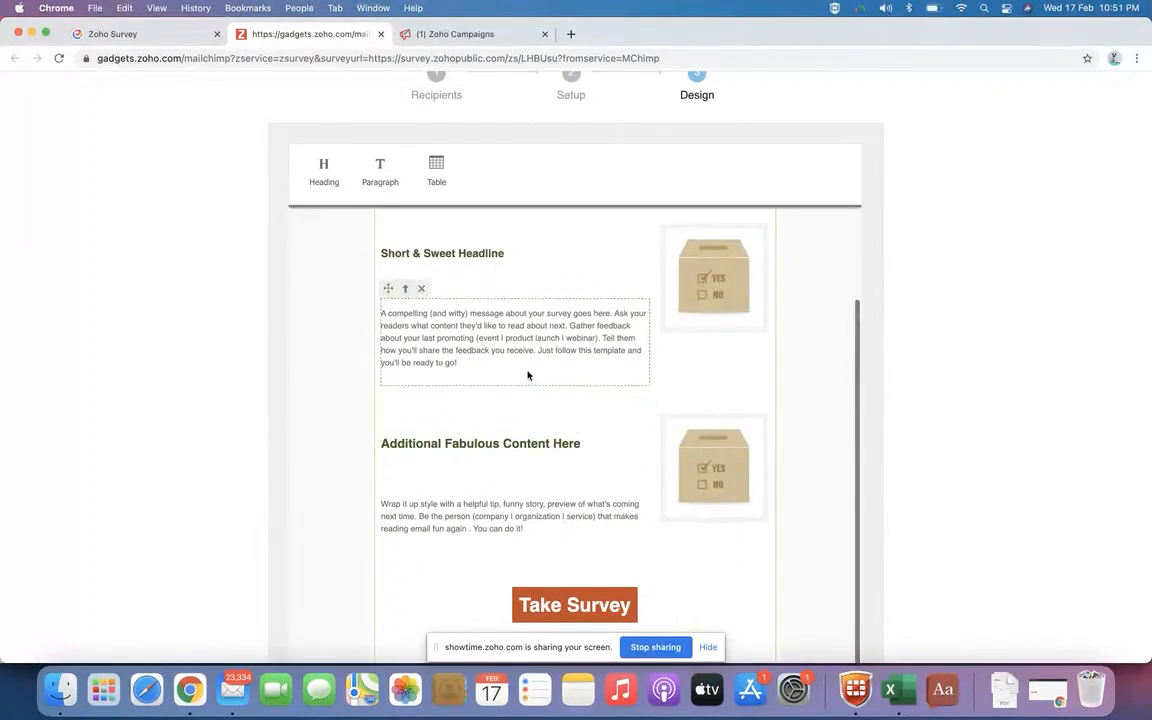
scroll(463, 335, down, 1)
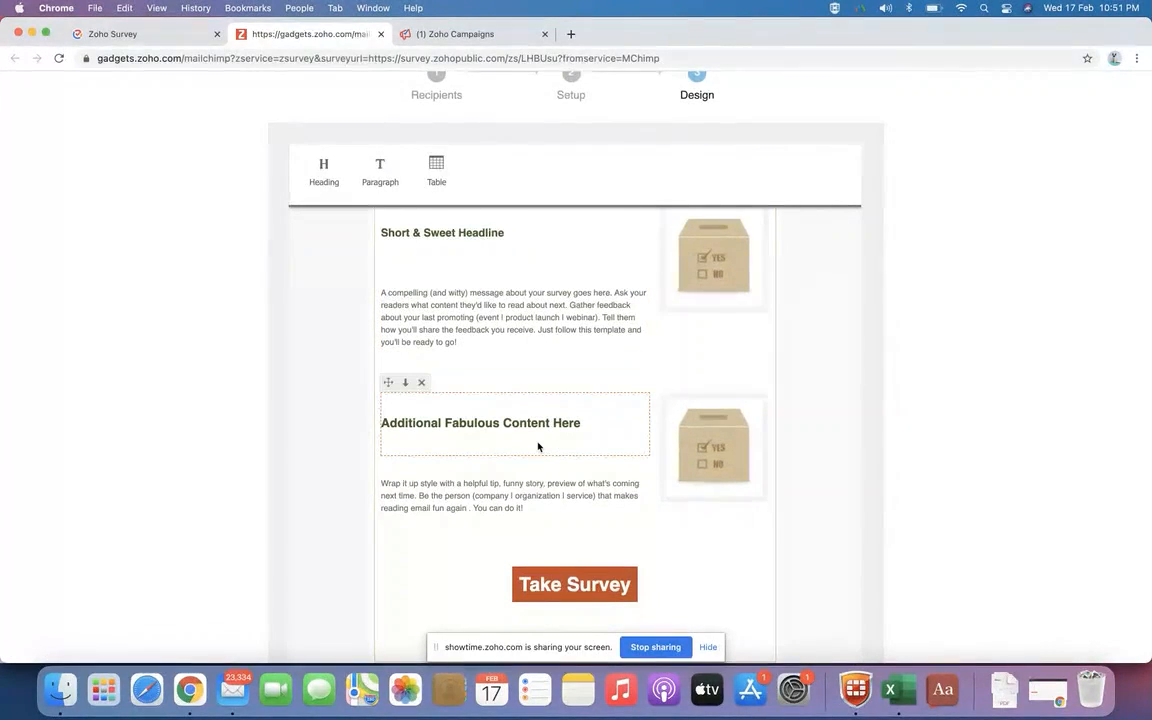
click(541, 580)
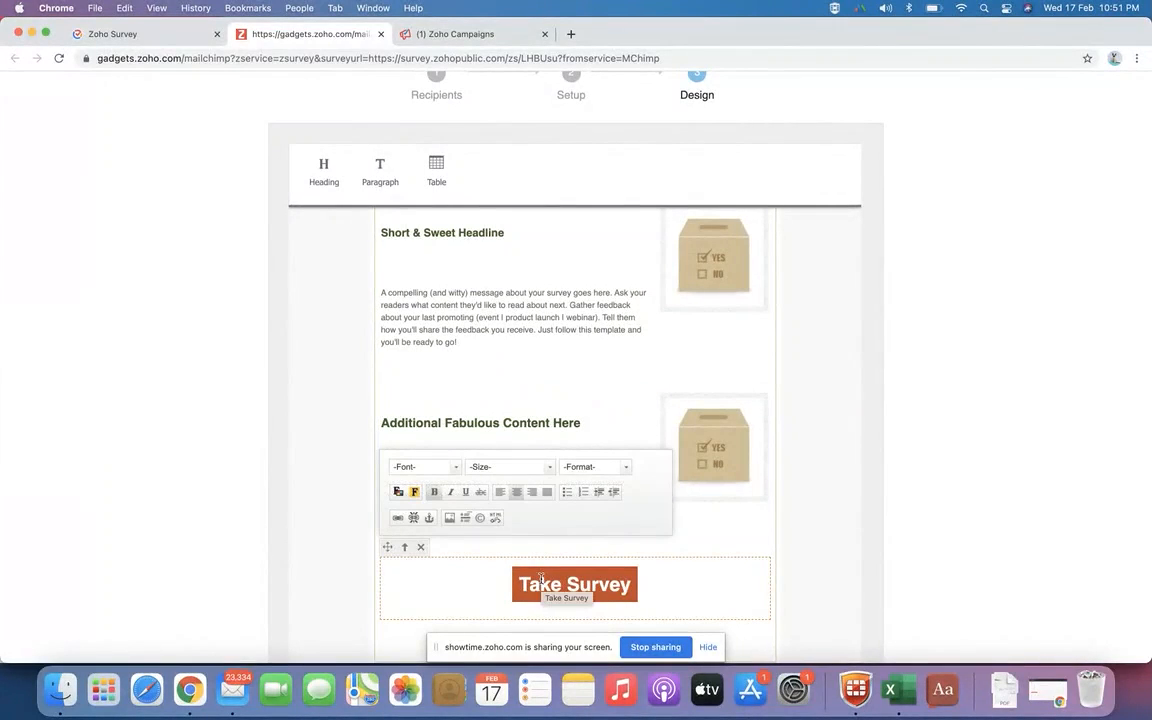
double_click(541, 580)
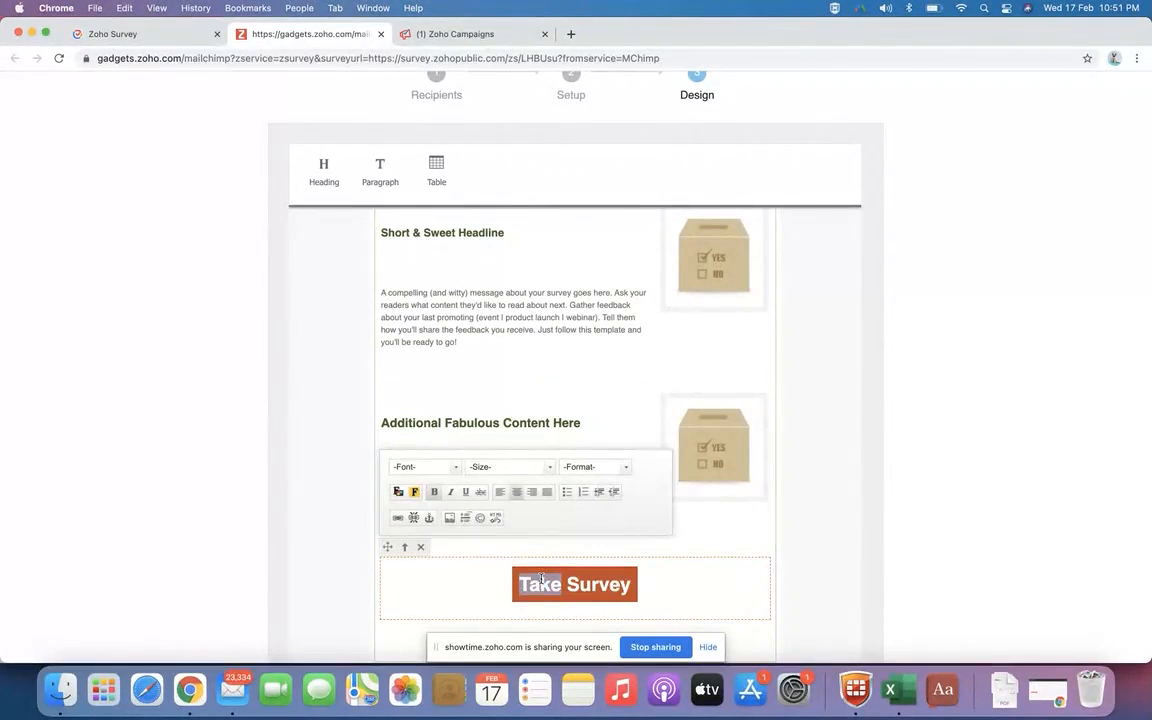
text(Start)
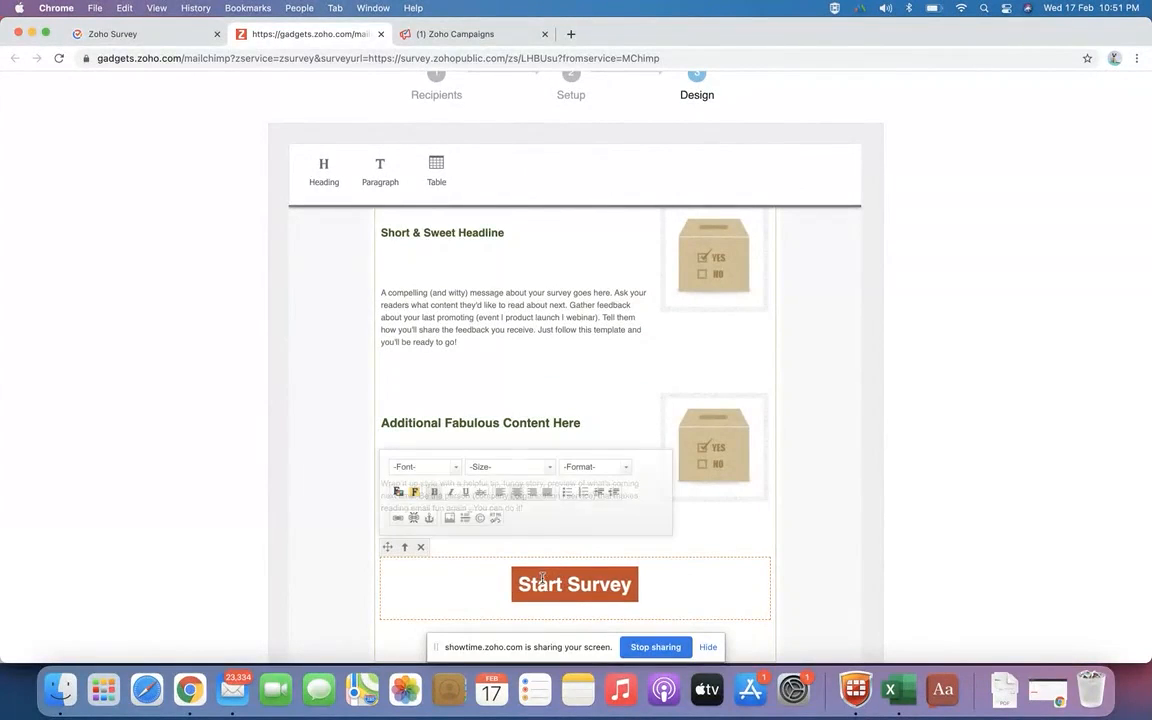
scroll(557, 506, down, 2)
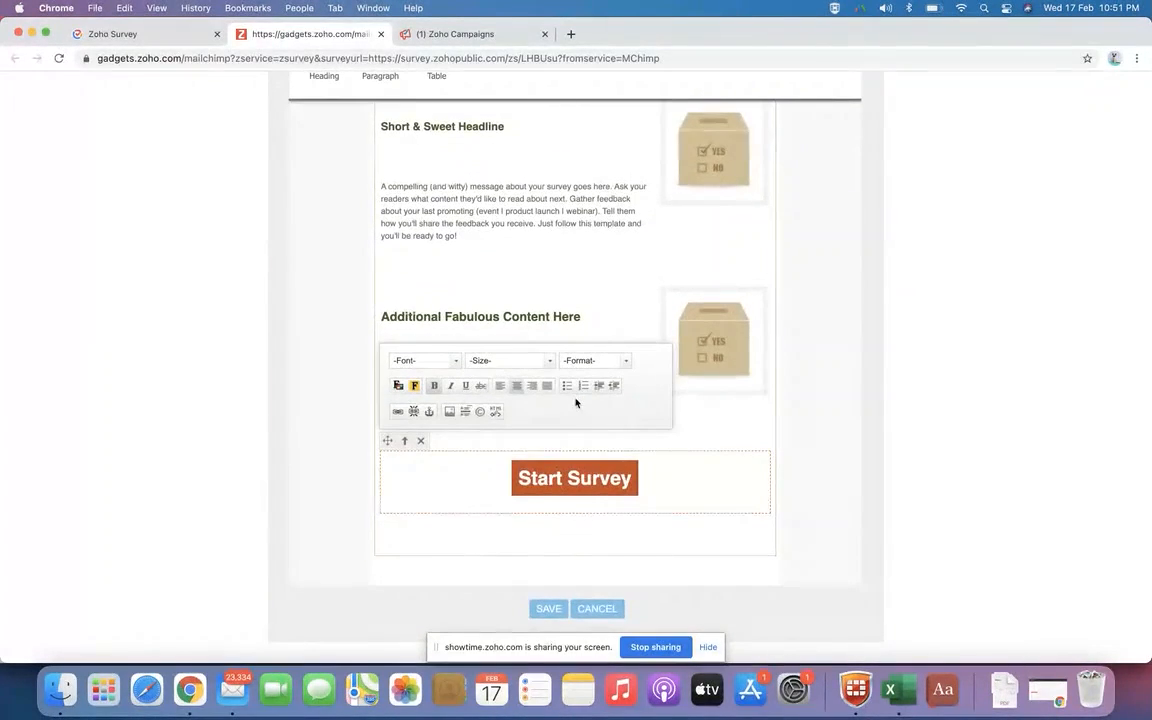
click(540, 607)
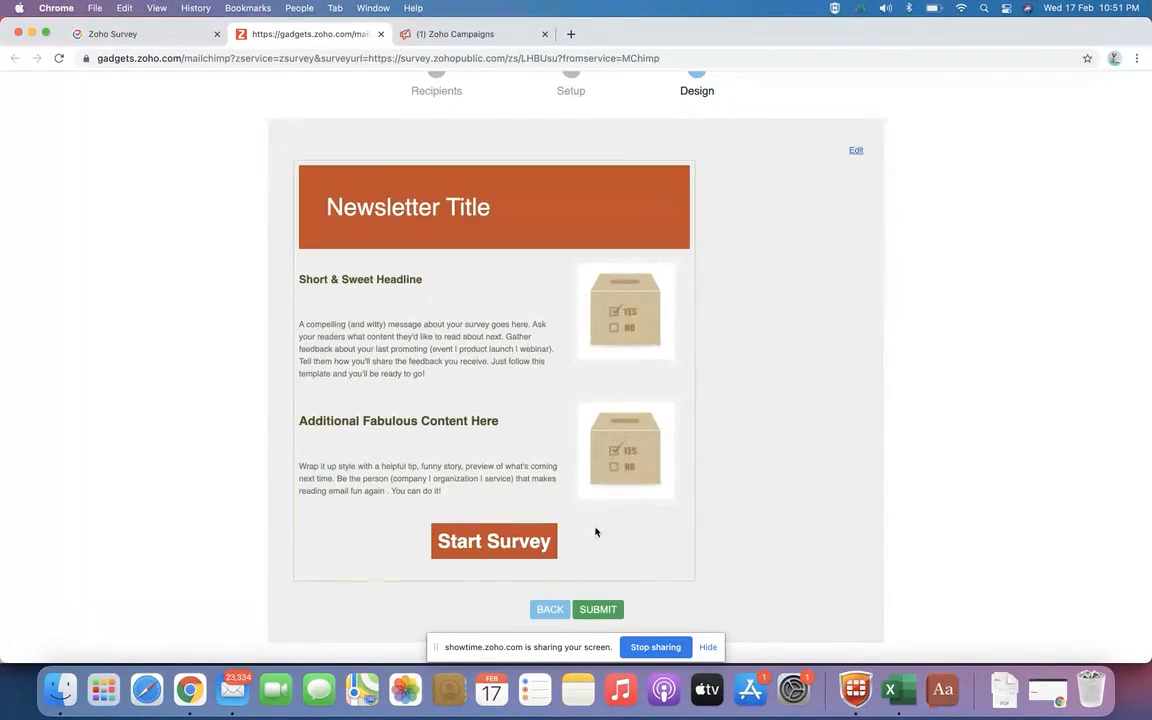
Submit the MailChimp campaign, log in to Mailchimp with the prefilled credentials, and postpone the account verification setup
click(597, 608)
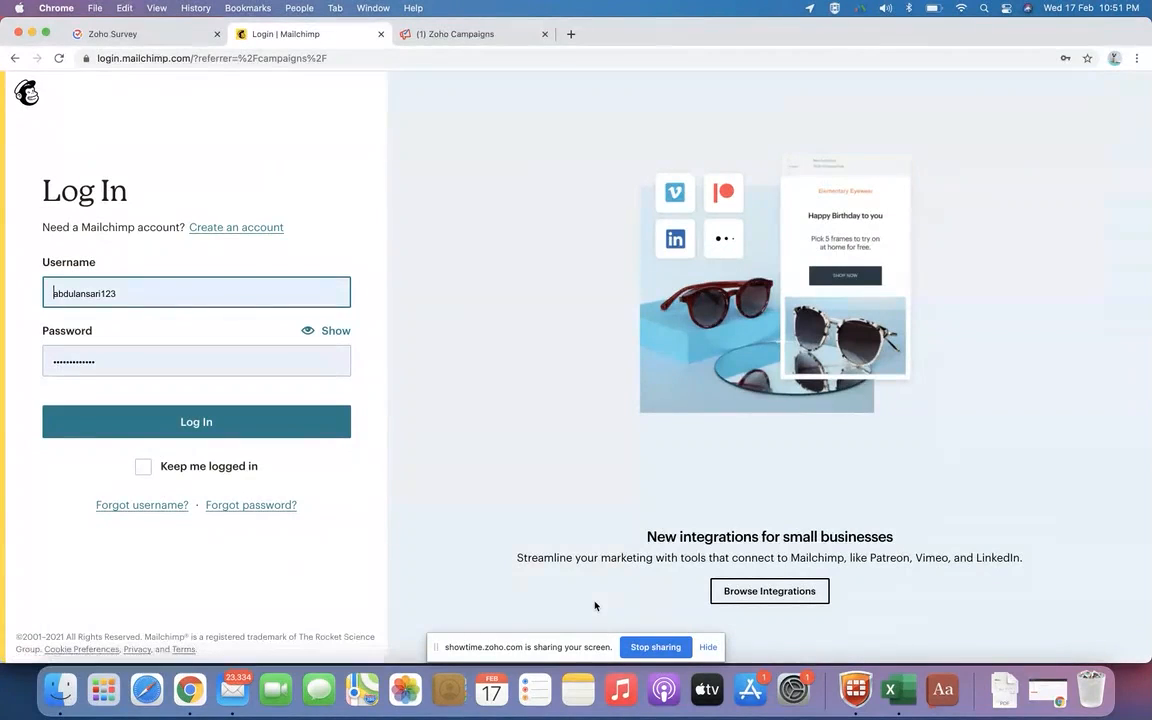
click(178, 428)
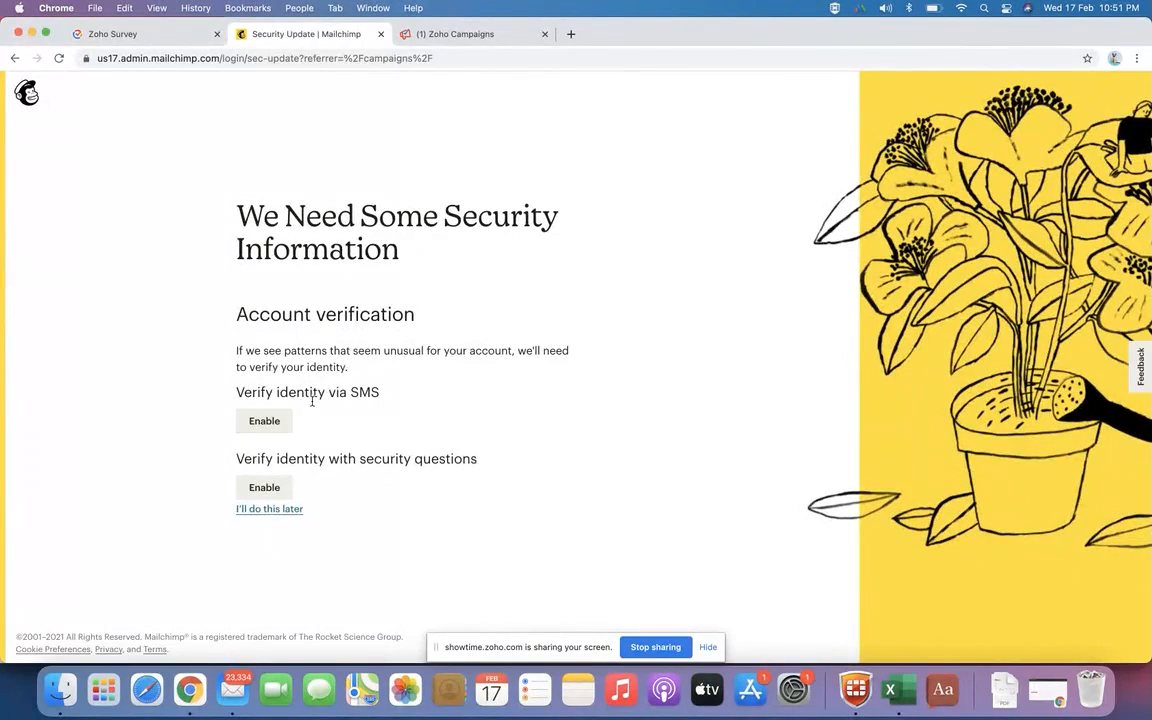
click(265, 511)
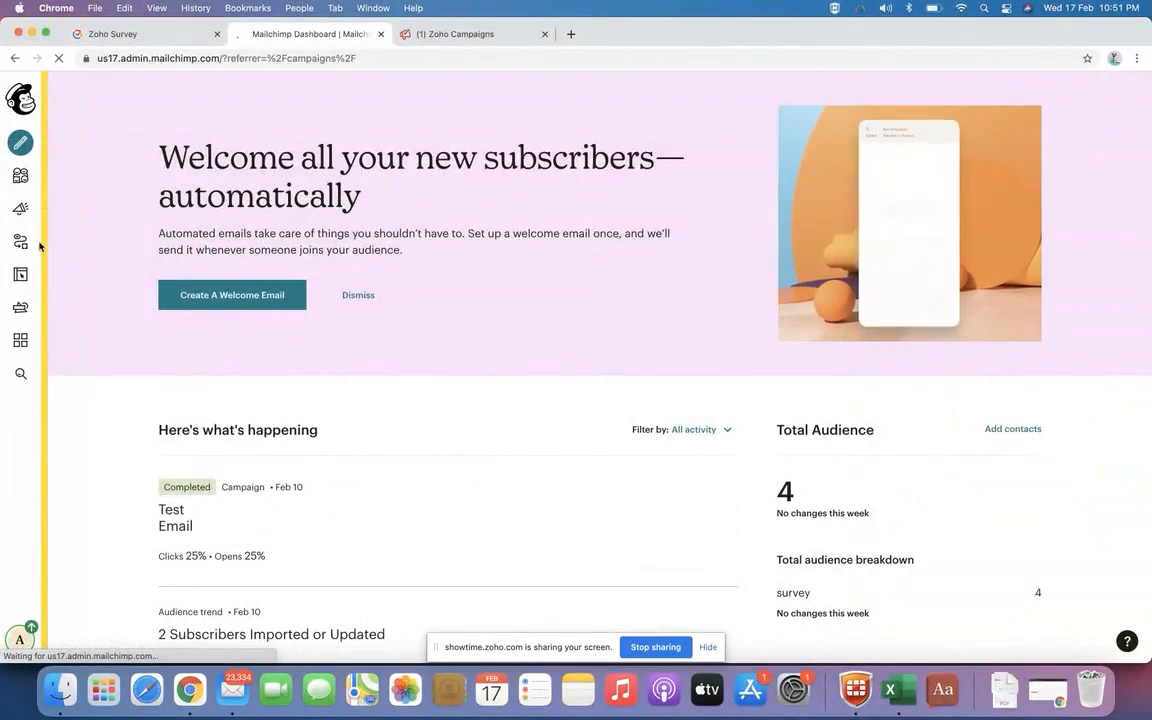
scroll(380, 327, down, 2)
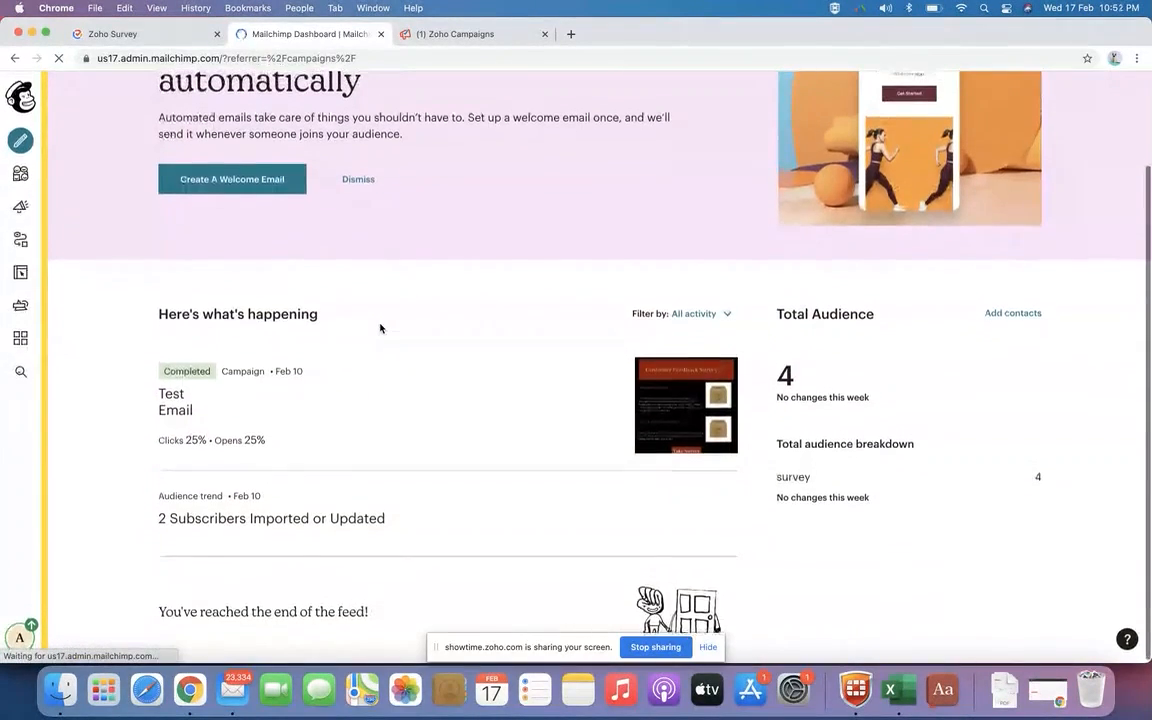
click(20, 98)
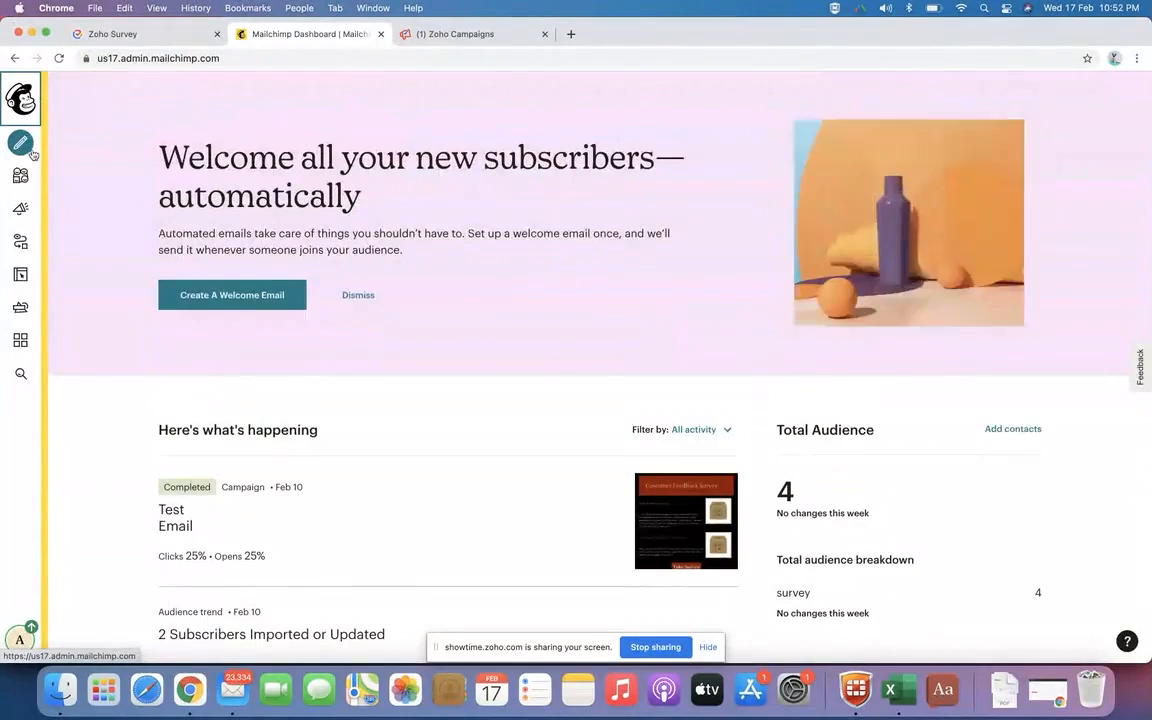
click(18, 172)
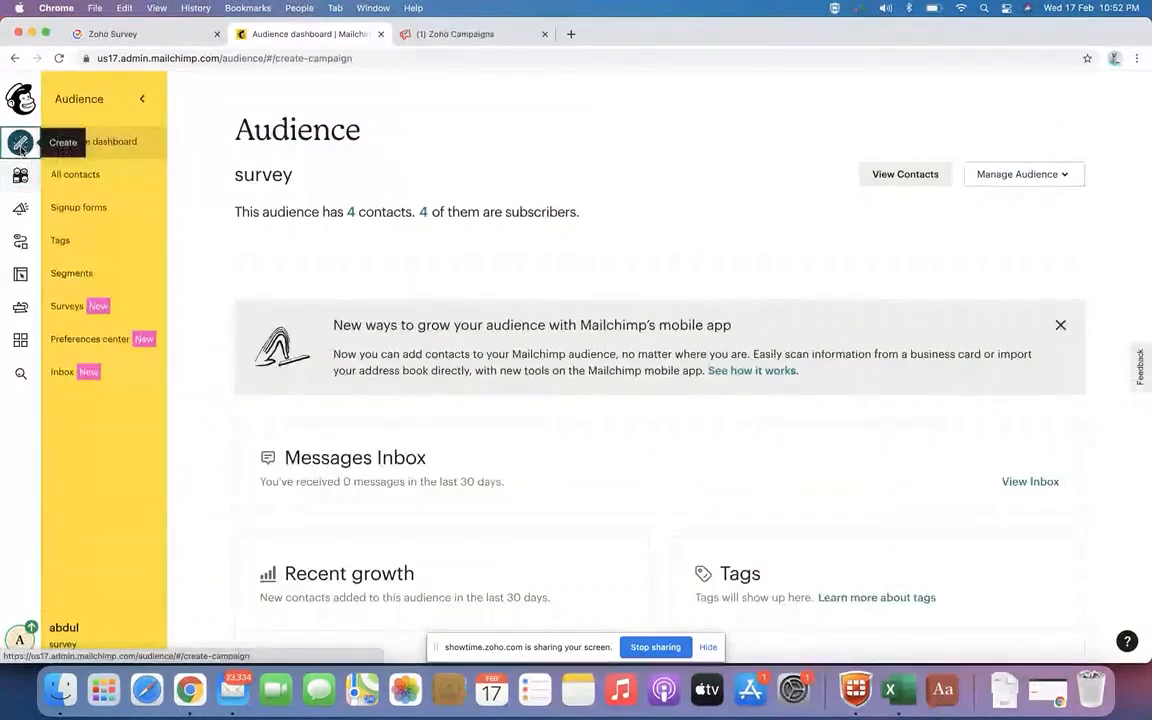
click(20, 142)
click(889, 130)
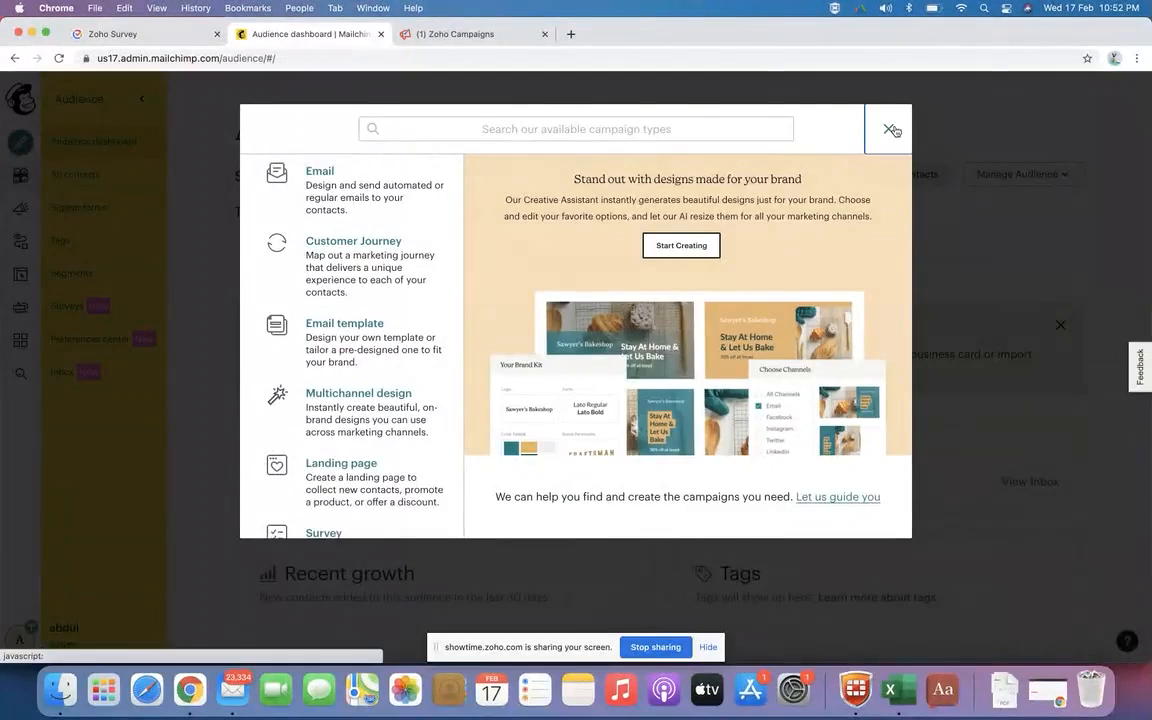
Open the most recent "Customer feedback Campaign" draft in Mailchimp's campaign list and review its recipients, sender, subject and content
click(20, 207)
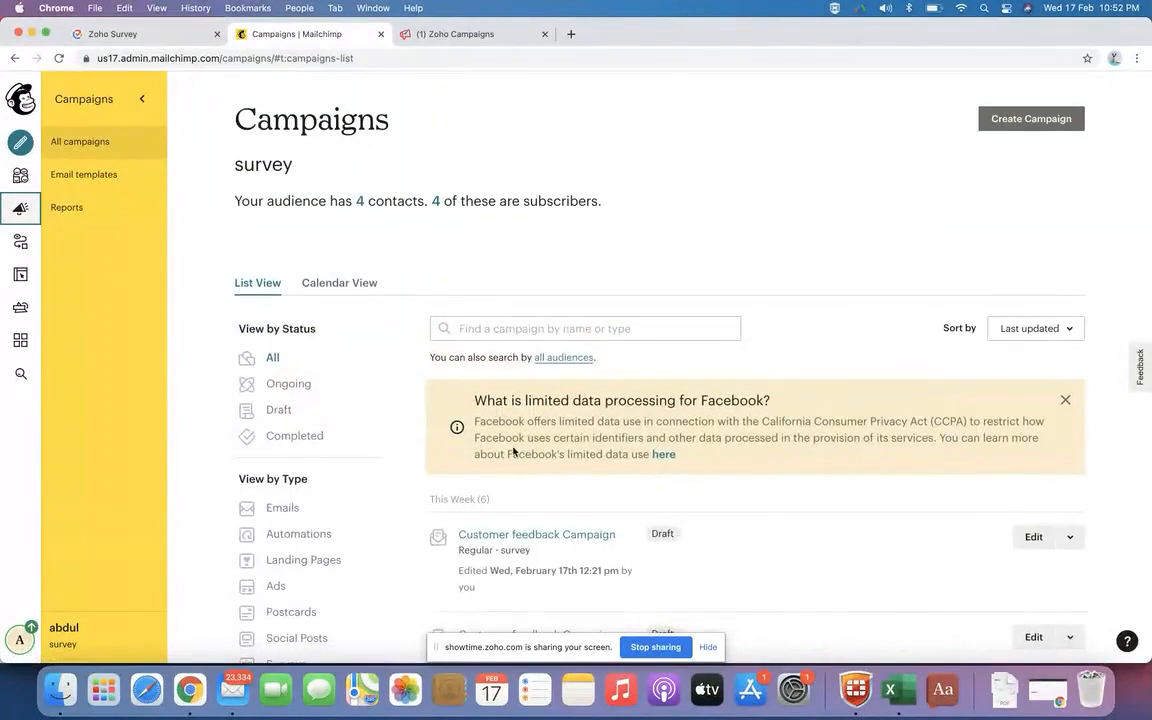
scroll(450, 430, down, 2)
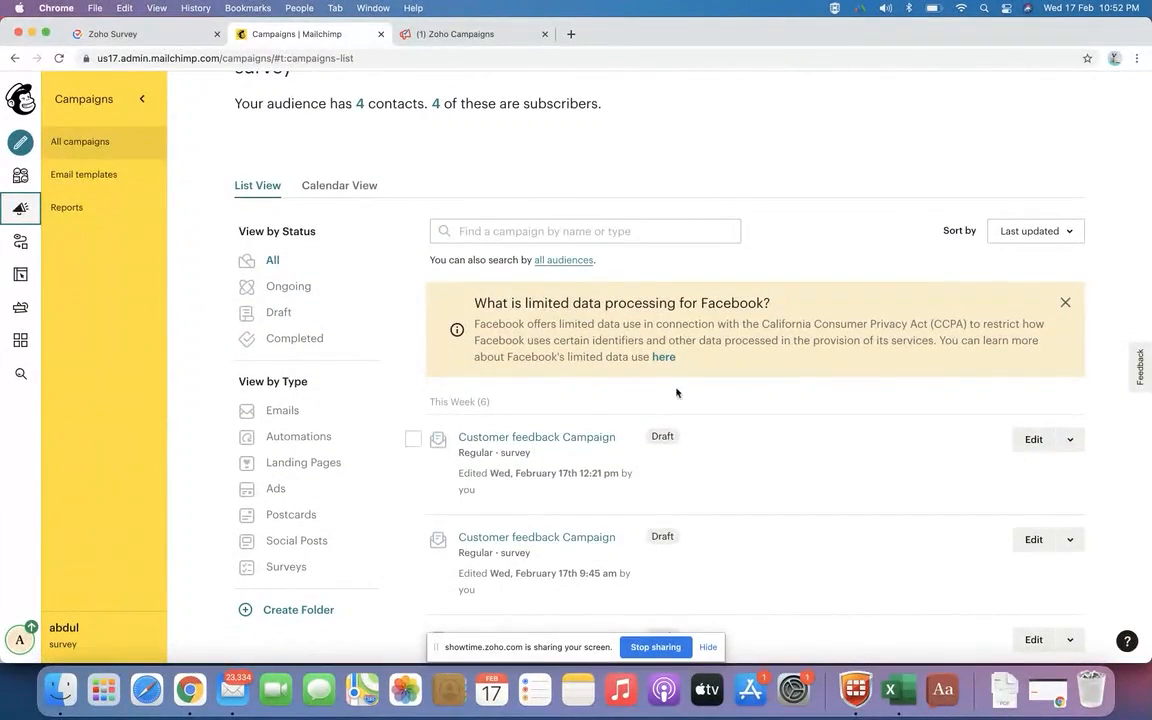
click(544, 437)
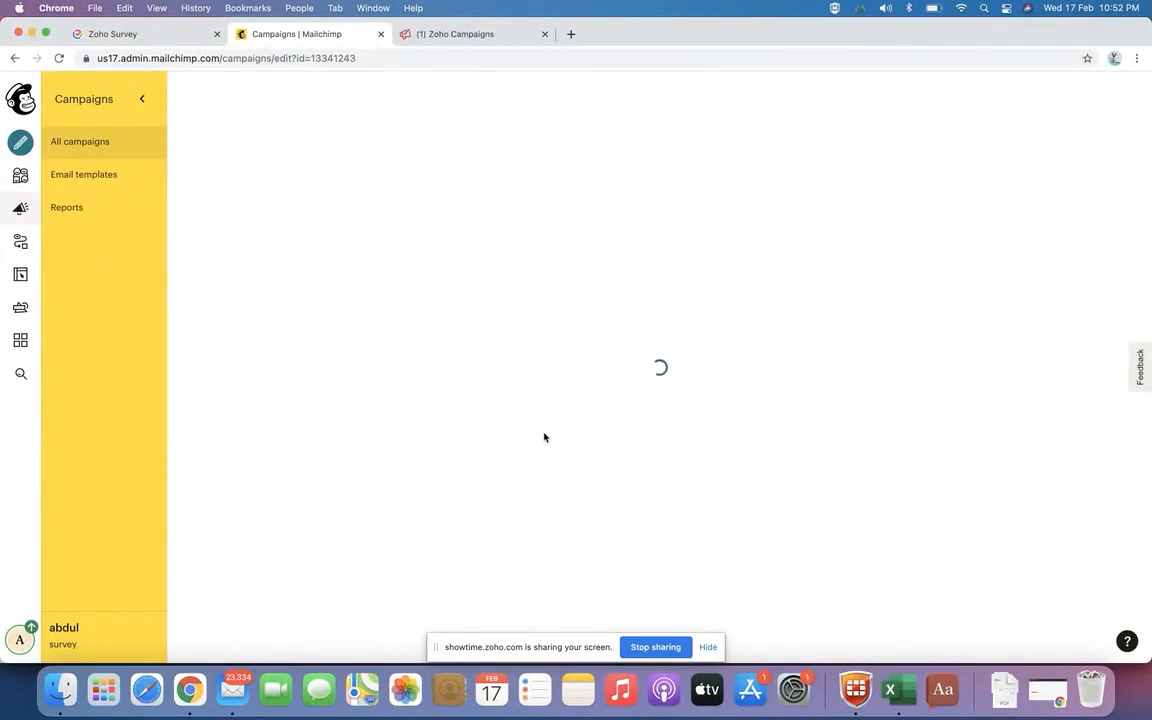
scroll(544, 437, down, 1)
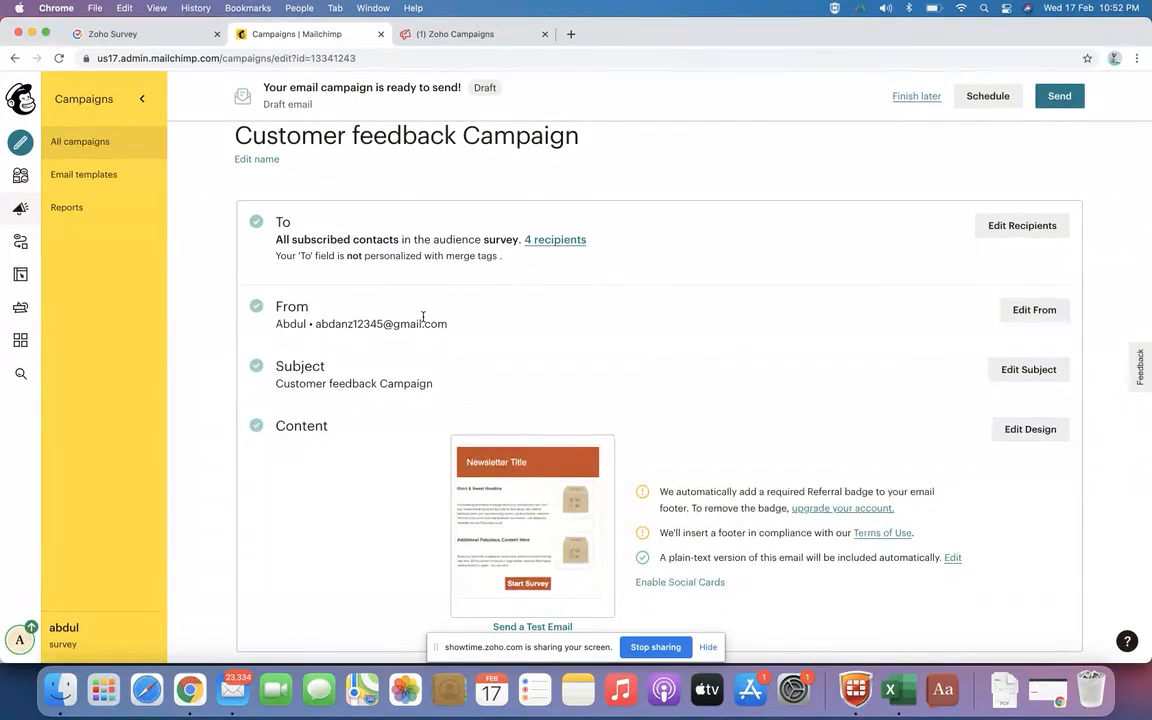
scroll(423, 317, down, 5)
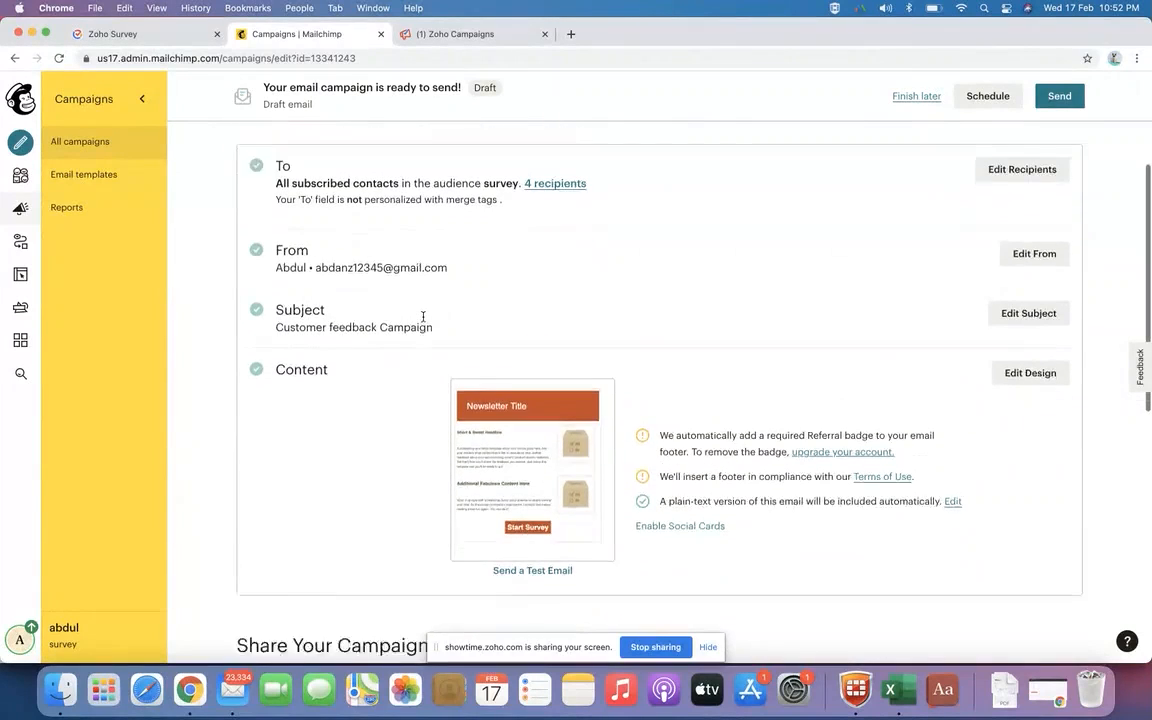
scroll(423, 321, up, 5)
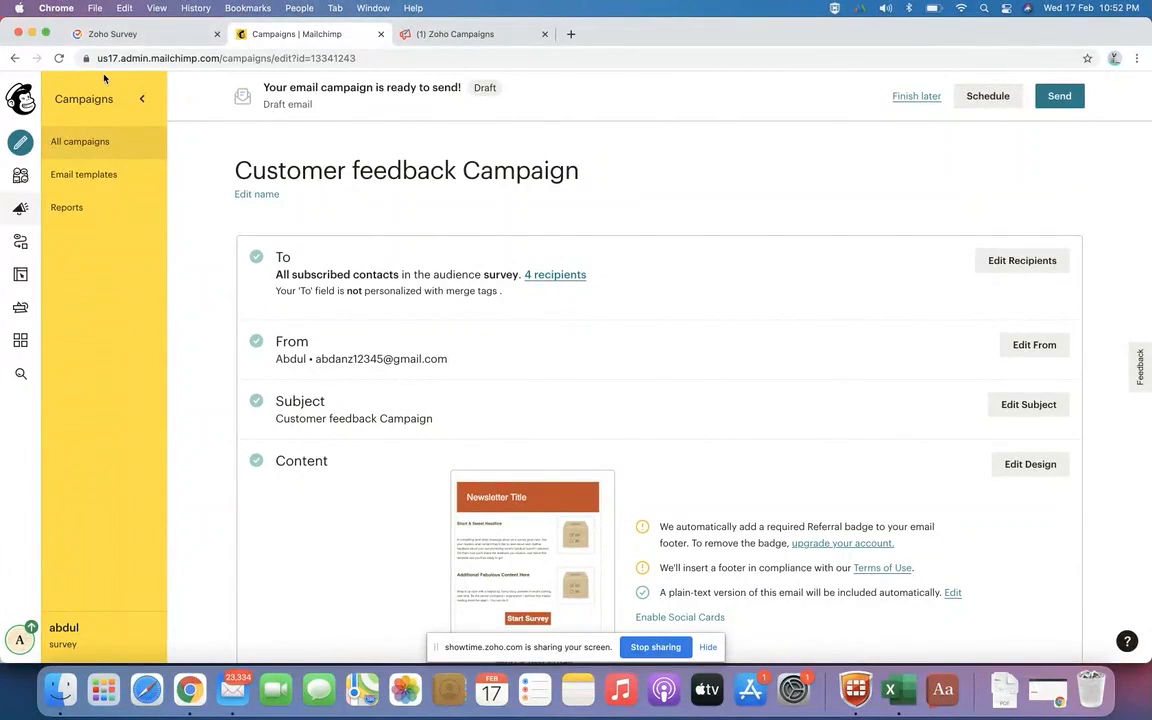
Switch to Zoho Survey and choose "Rate our customer support service" as the question to embed in an inline email
click(104, 36)
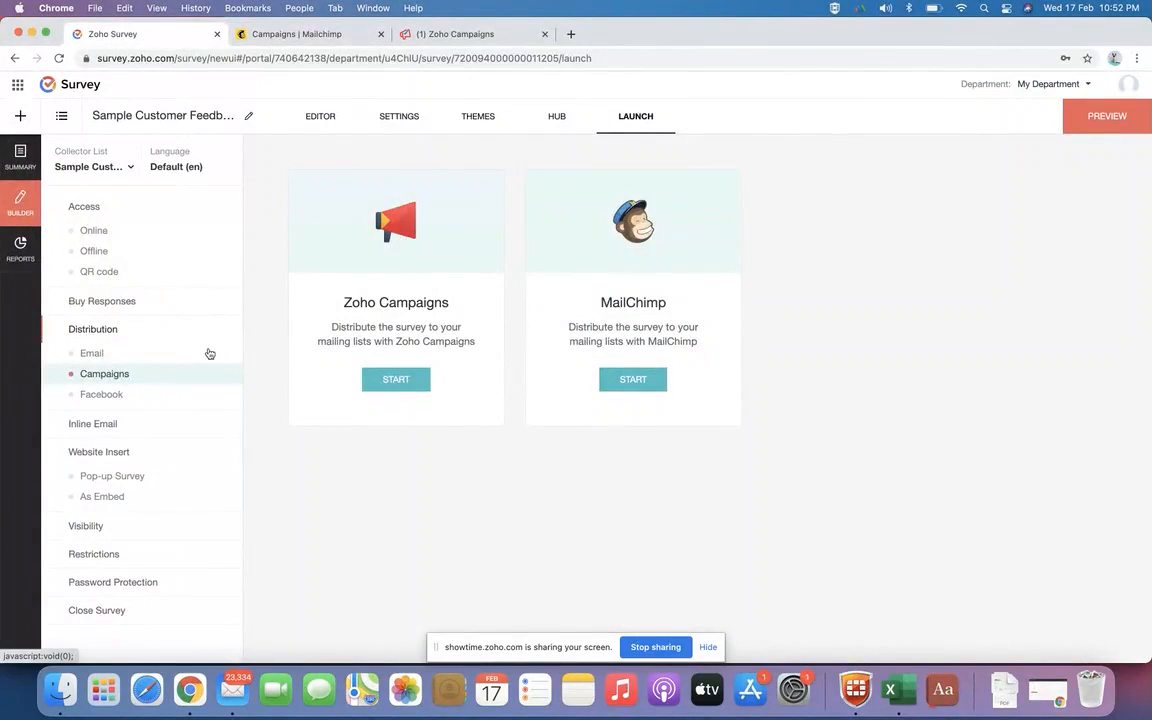
click(147, 424)
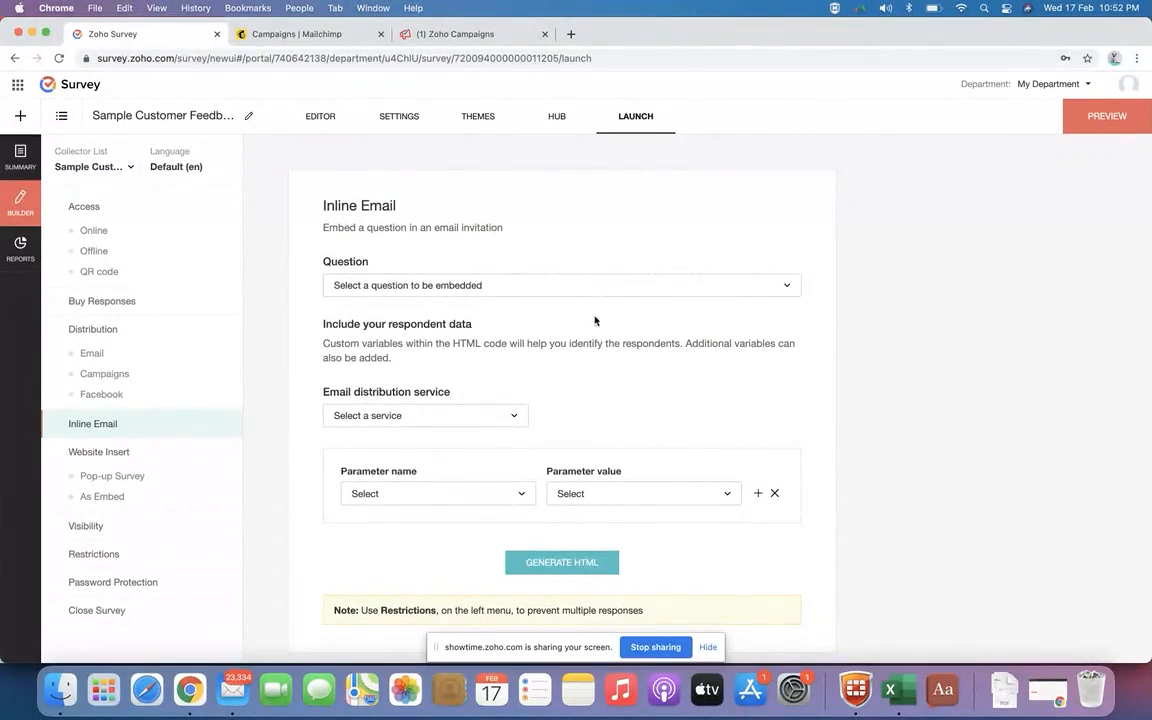
click(571, 291)
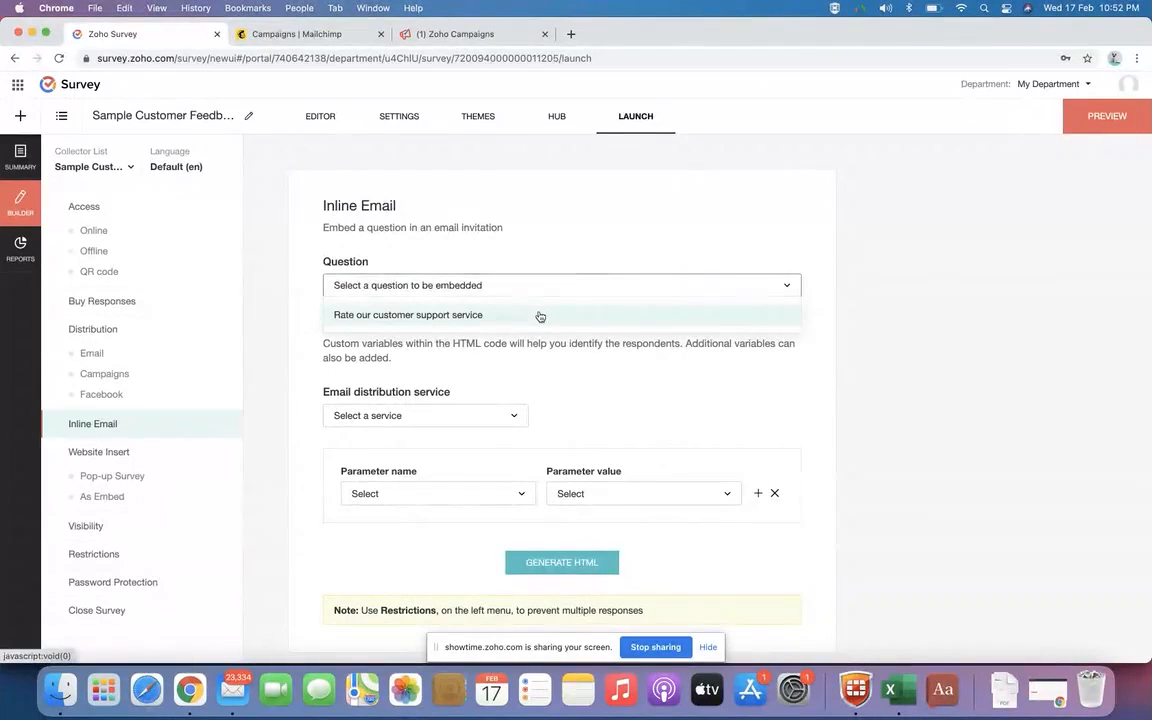
click(539, 316)
Look through the available email distribution services and select Zoho Campaign for the inline email
click(434, 409)
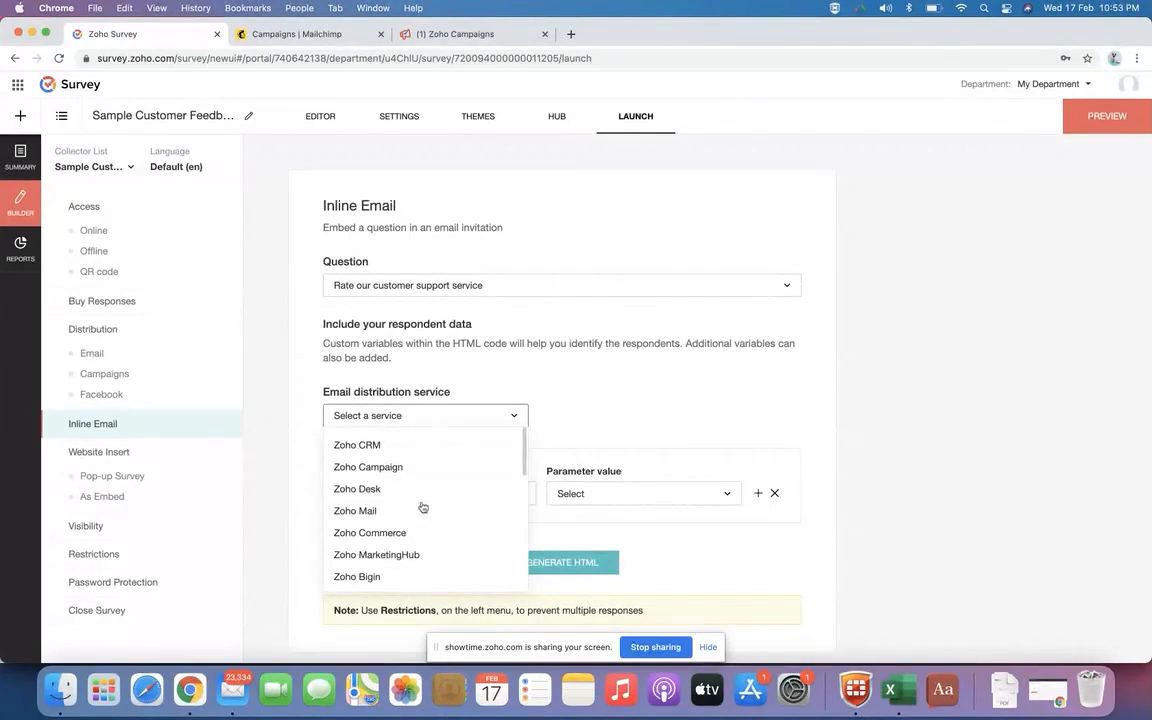
scroll(420, 506, down, 5)
scroll(421, 507, down, 3)
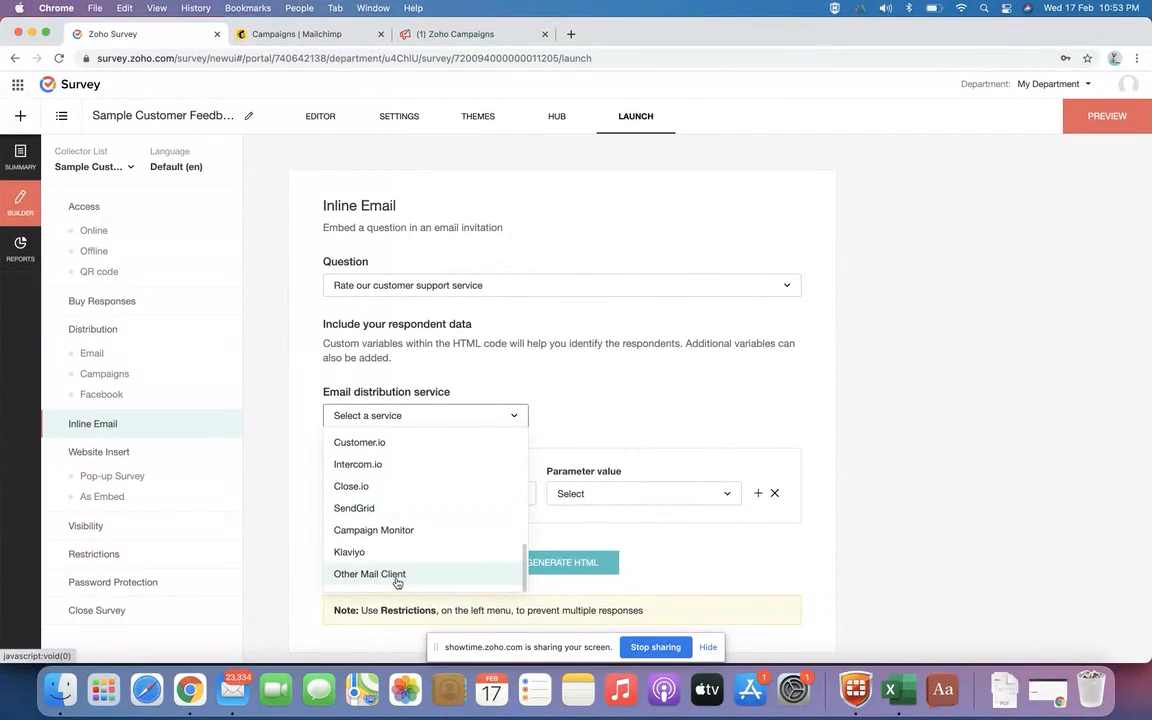
scroll(385, 508, up, 10)
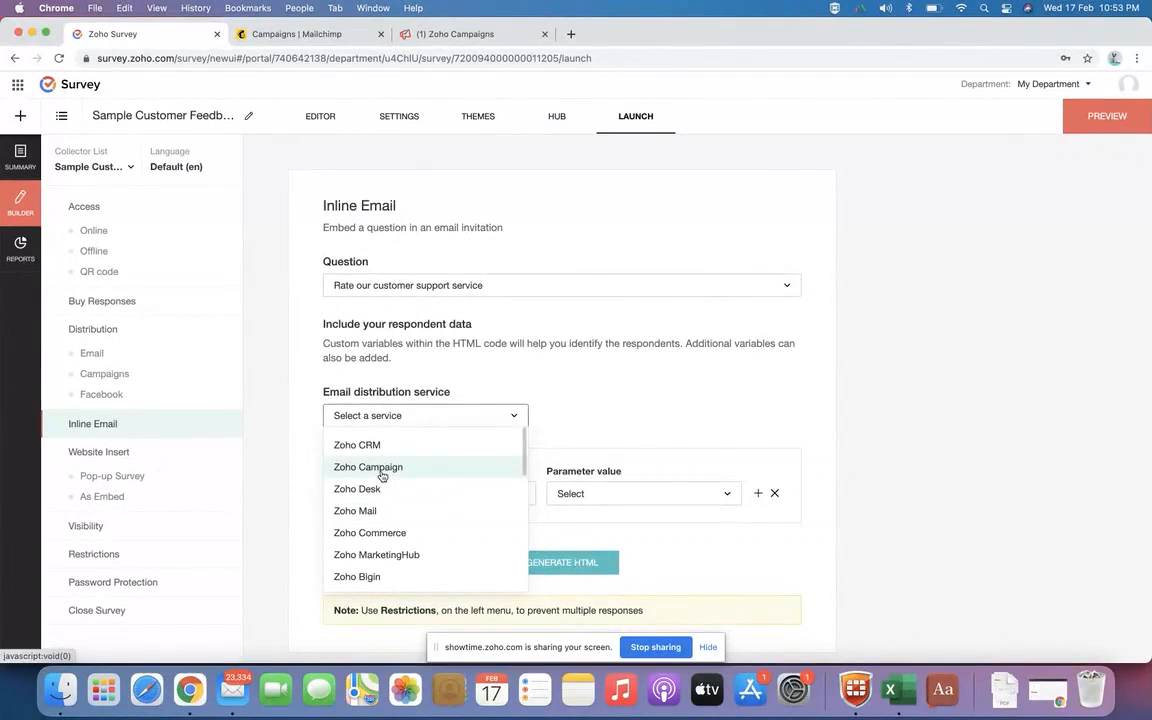
click(382, 476)
Create and save a custom variable for the parameter name, with URL parameter "email" and type Email
scroll(382, 476, down, 1)
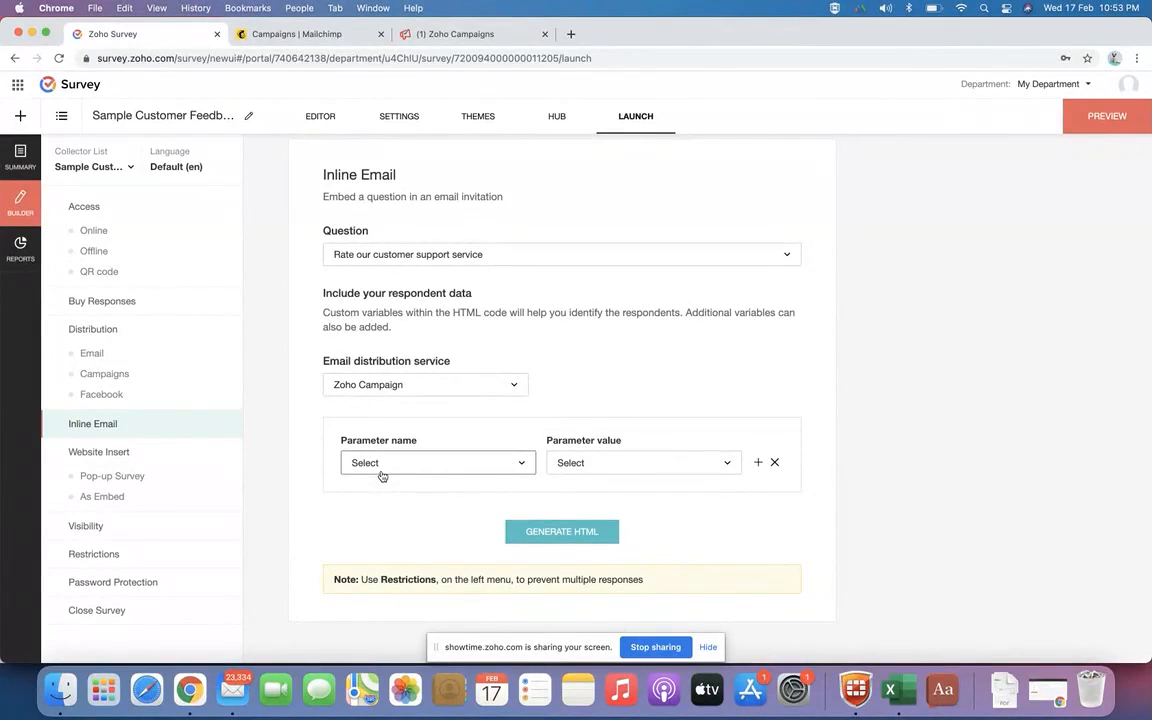
click(382, 474)
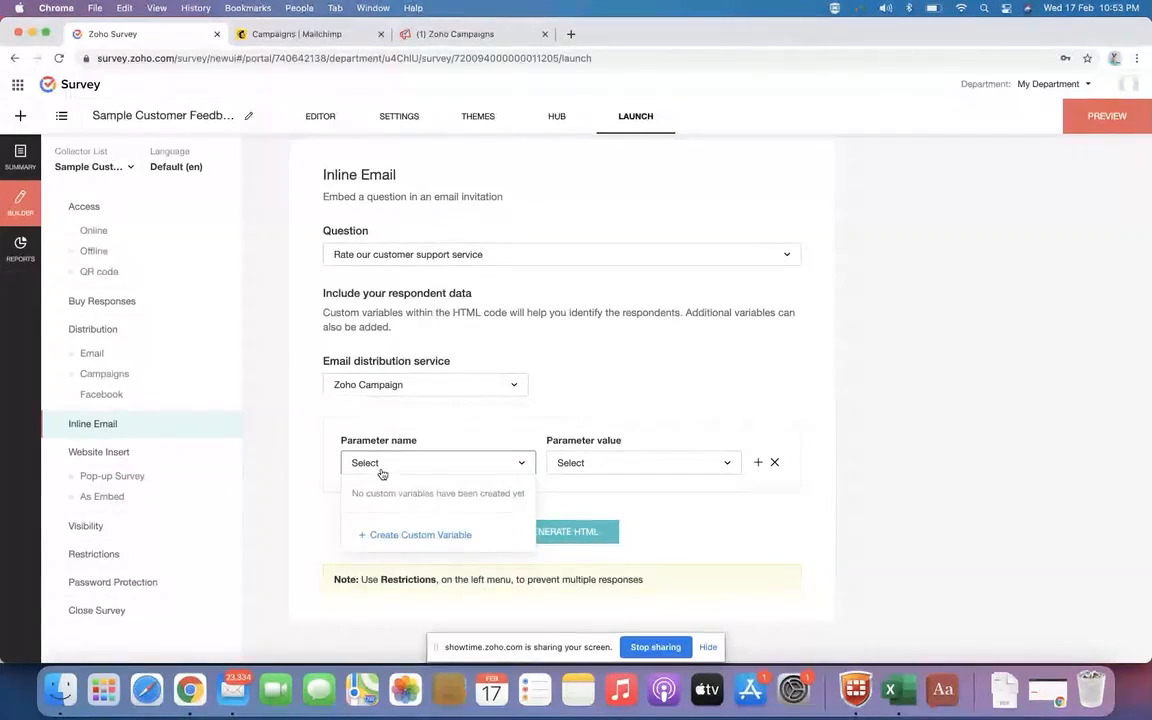
click(417, 536)
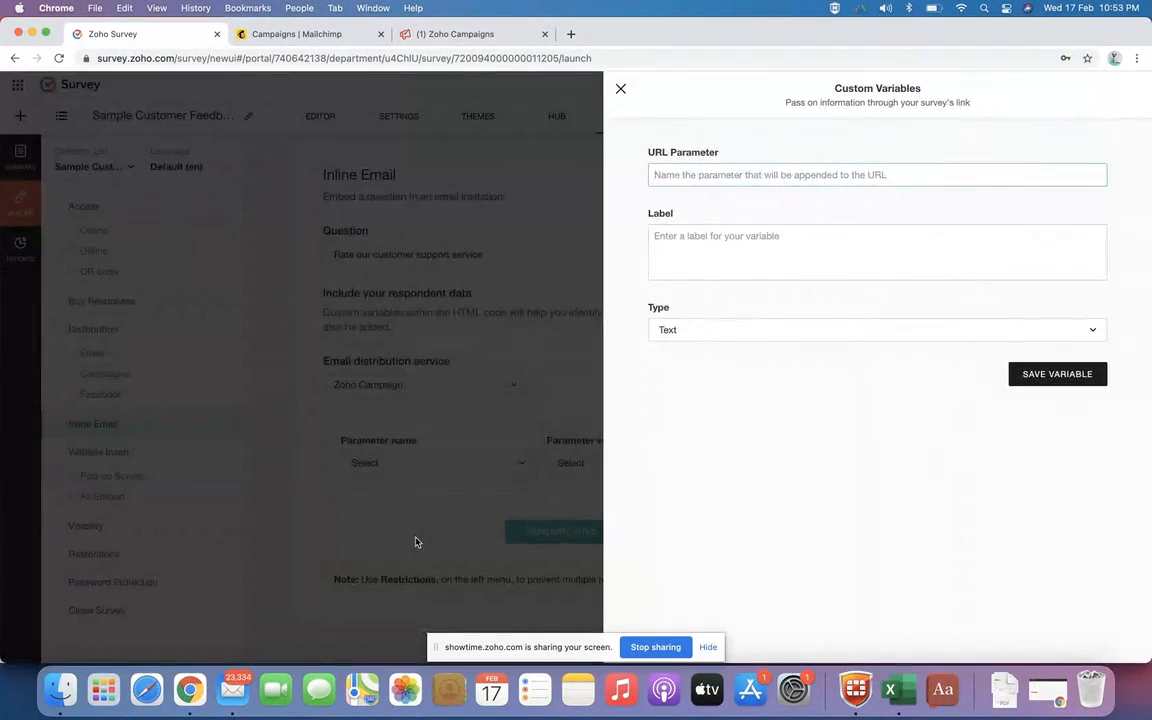
text(email)
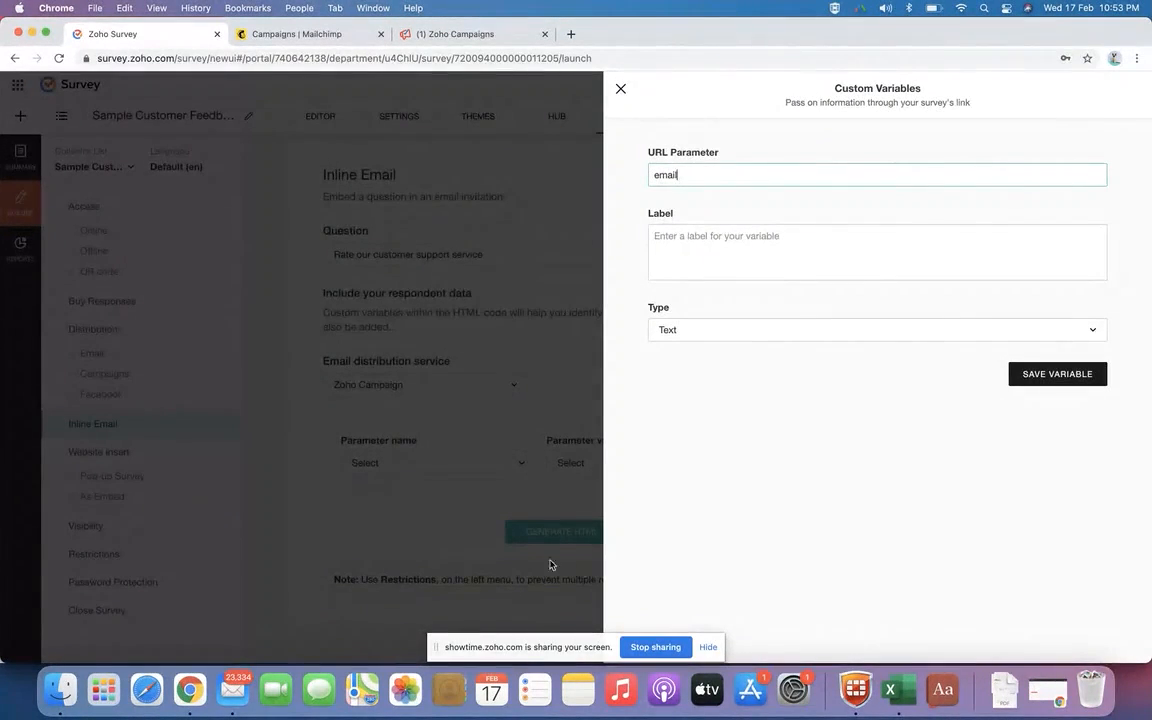
click(728, 329)
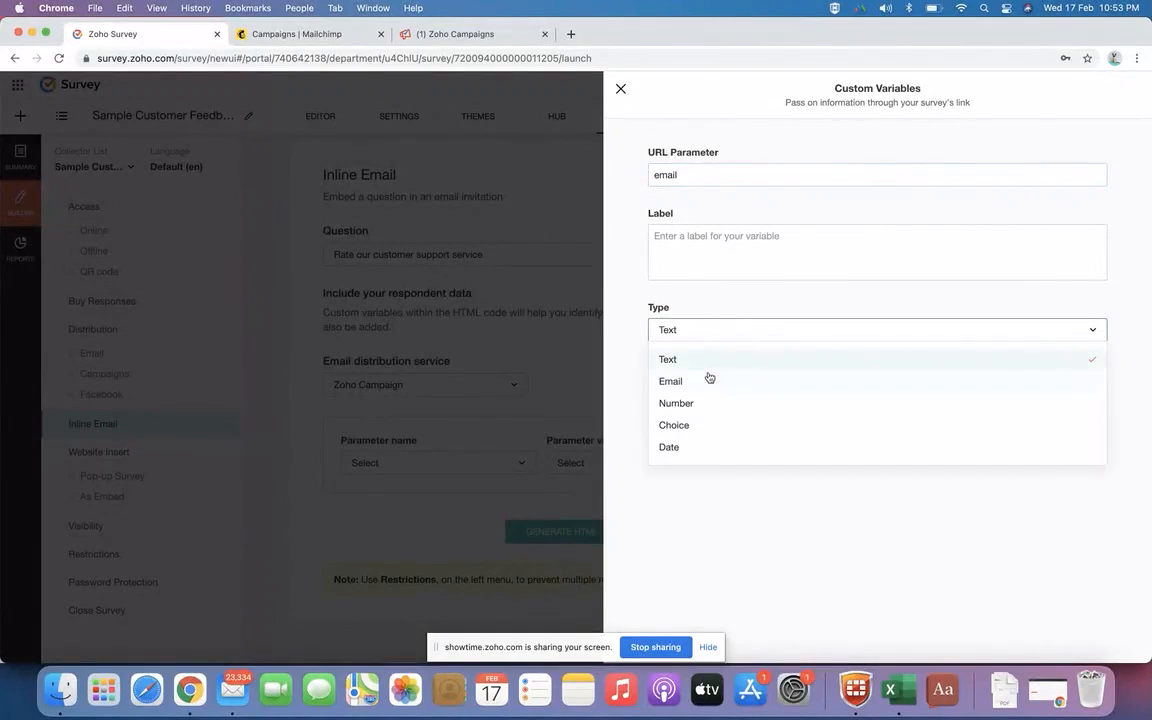
click(709, 379)
click(1031, 378)
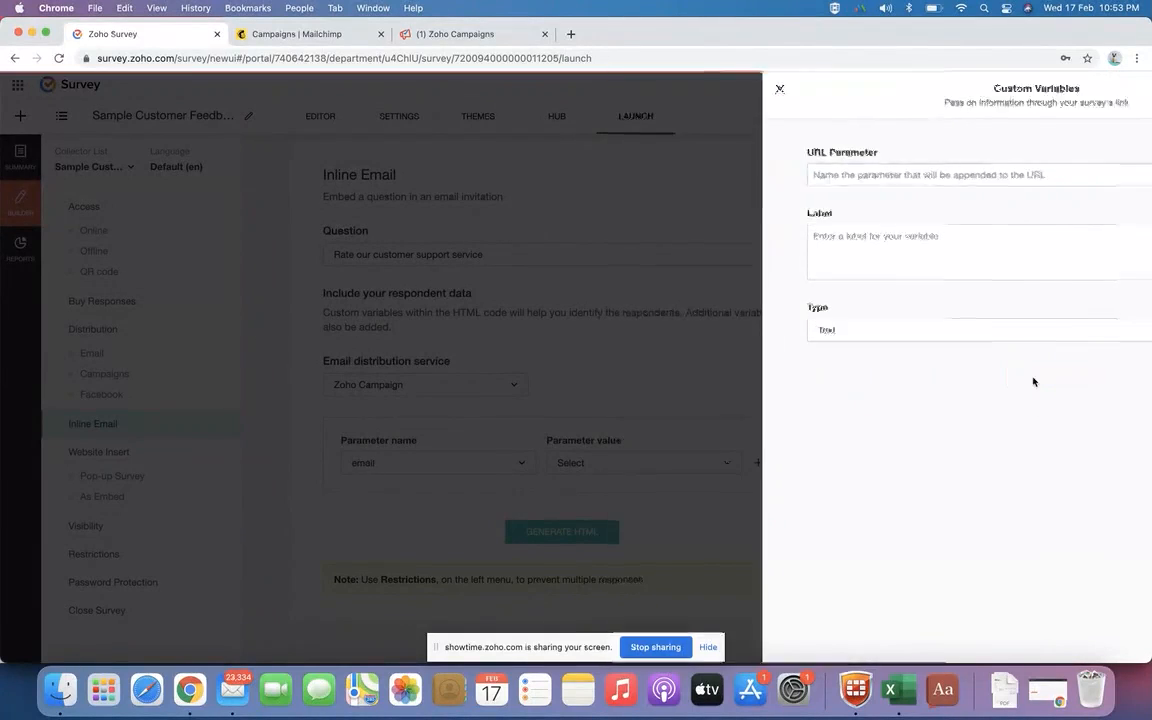
Map the email parameter to $[EMAIL]$, generate the inline email's HTML, and look through the embed code and preview
click(584, 466)
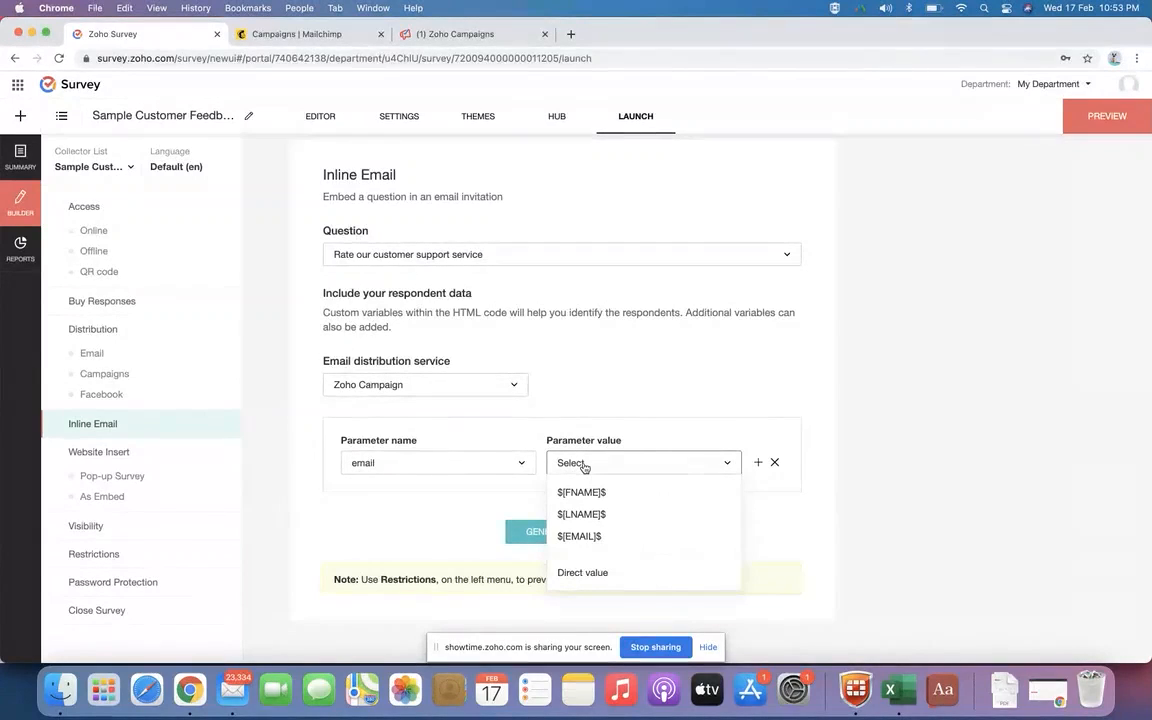
click(586, 540)
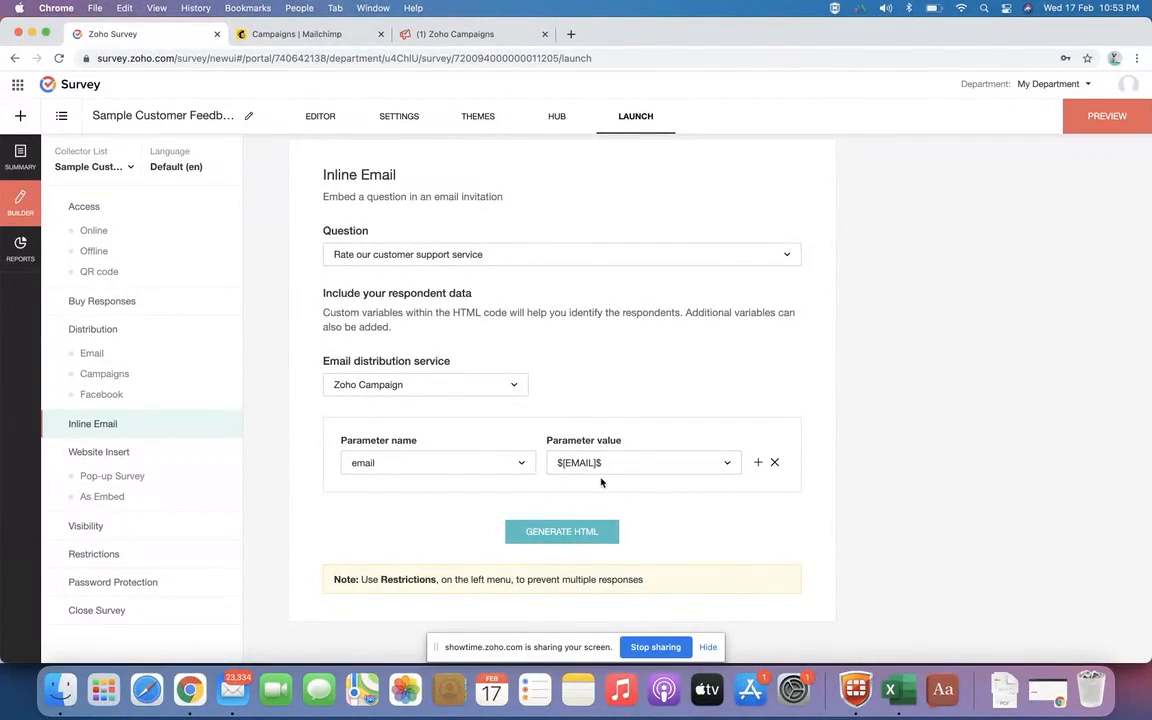
click(560, 531)
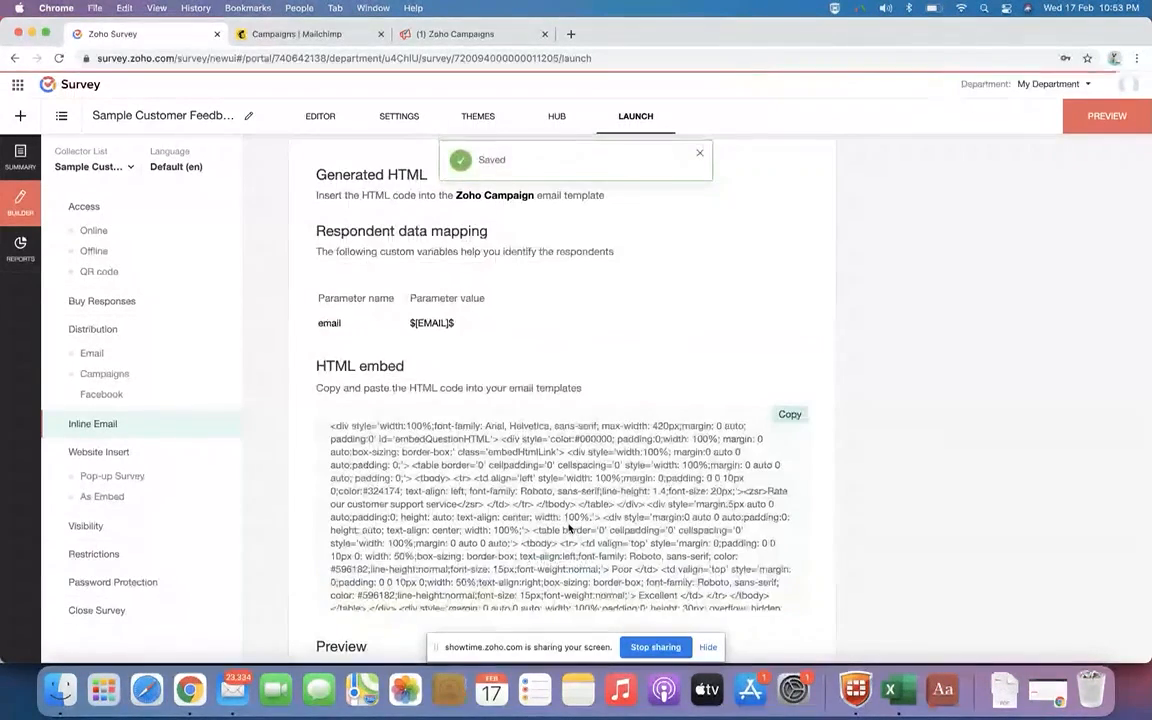
scroll(569, 529, down, 5)
scroll(569, 529, down, 2)
scroll(604, 305, down, 3)
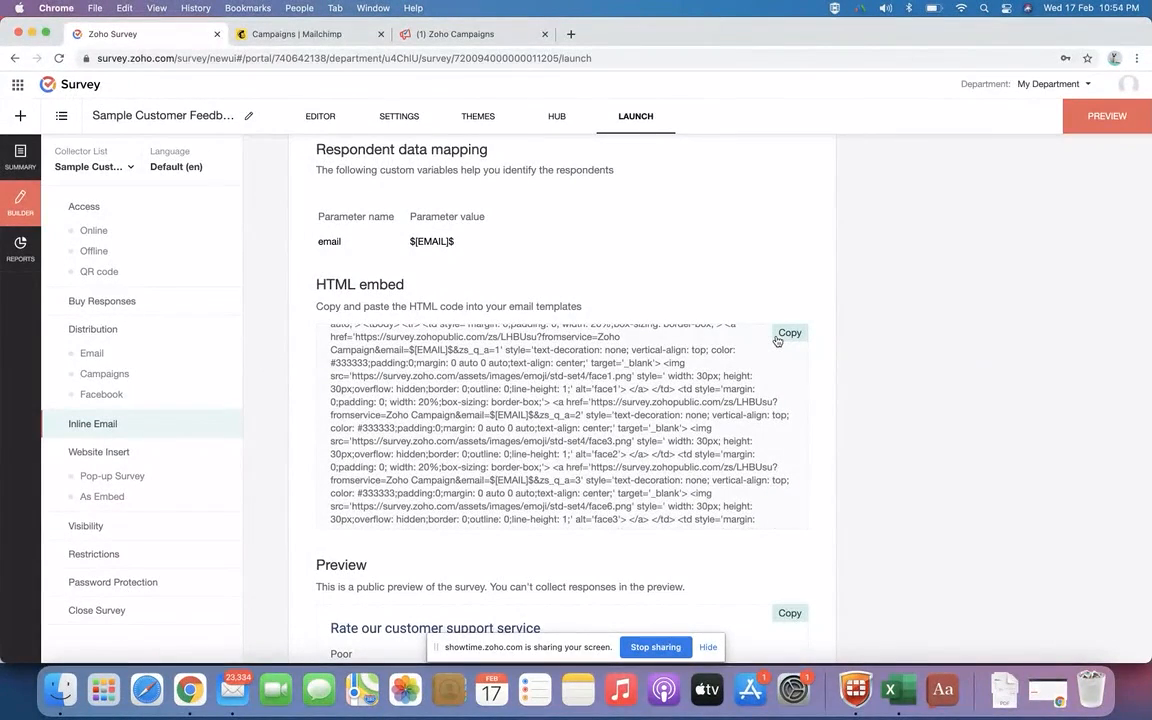
Switch to Zoho Campaigns and create a new regular email campaign
click(440, 43)
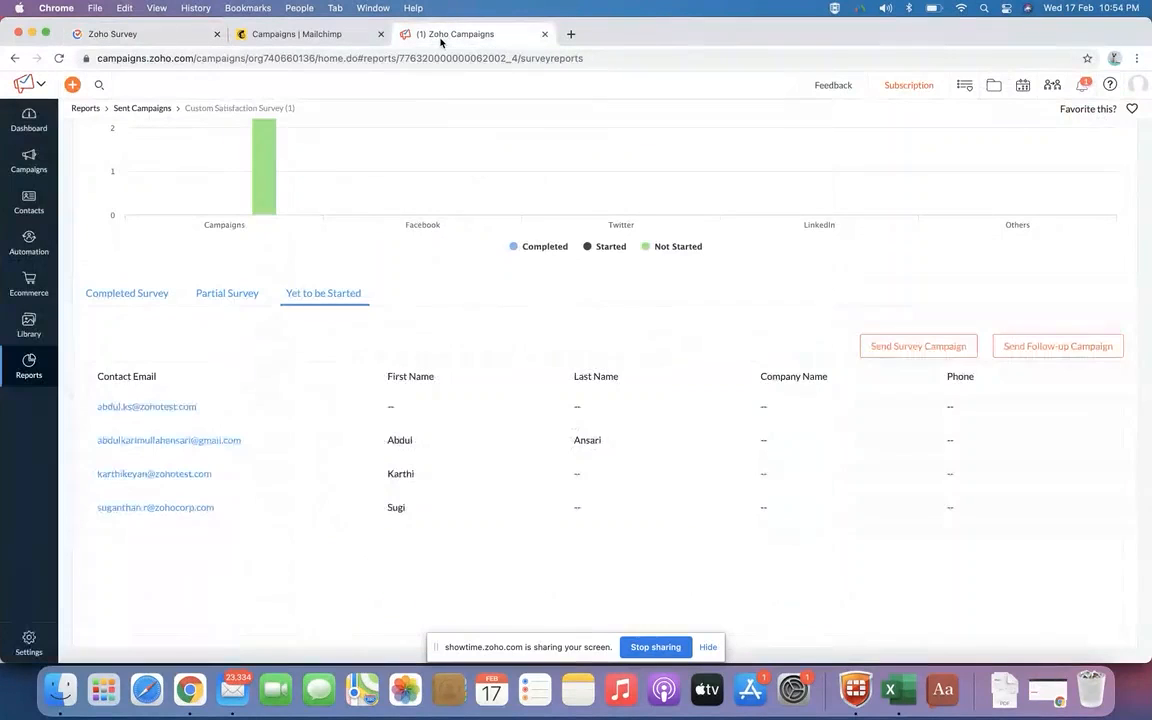
mouse_move(33, 170)
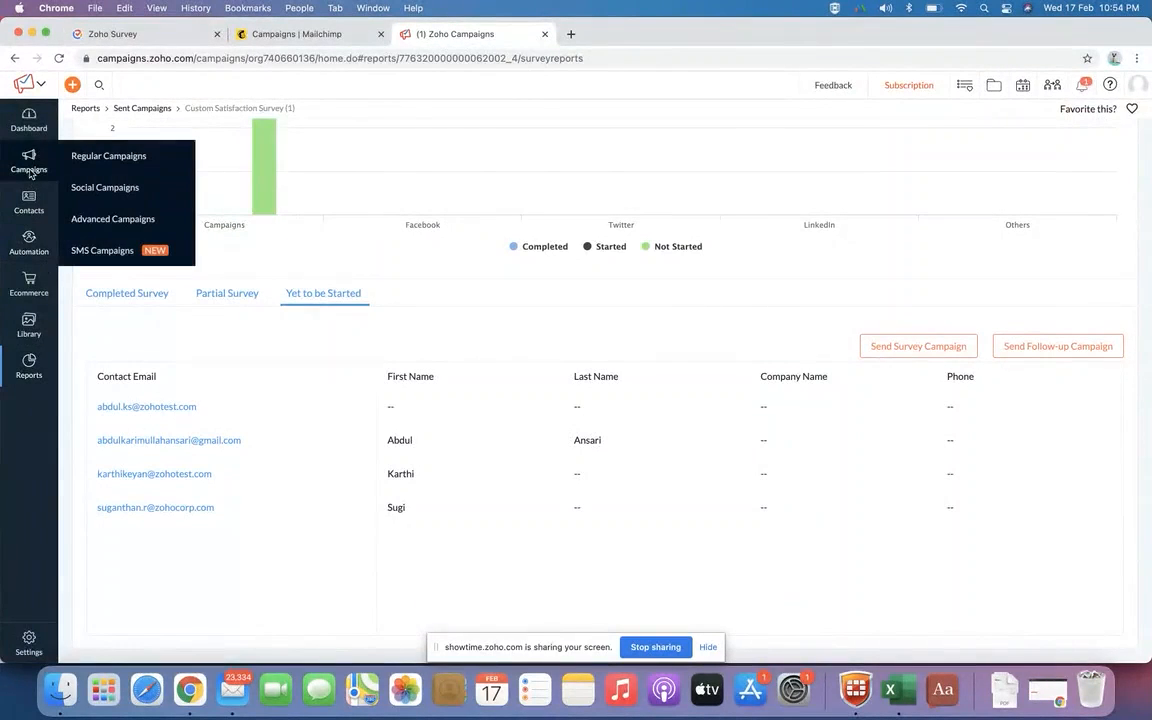
click(93, 156)
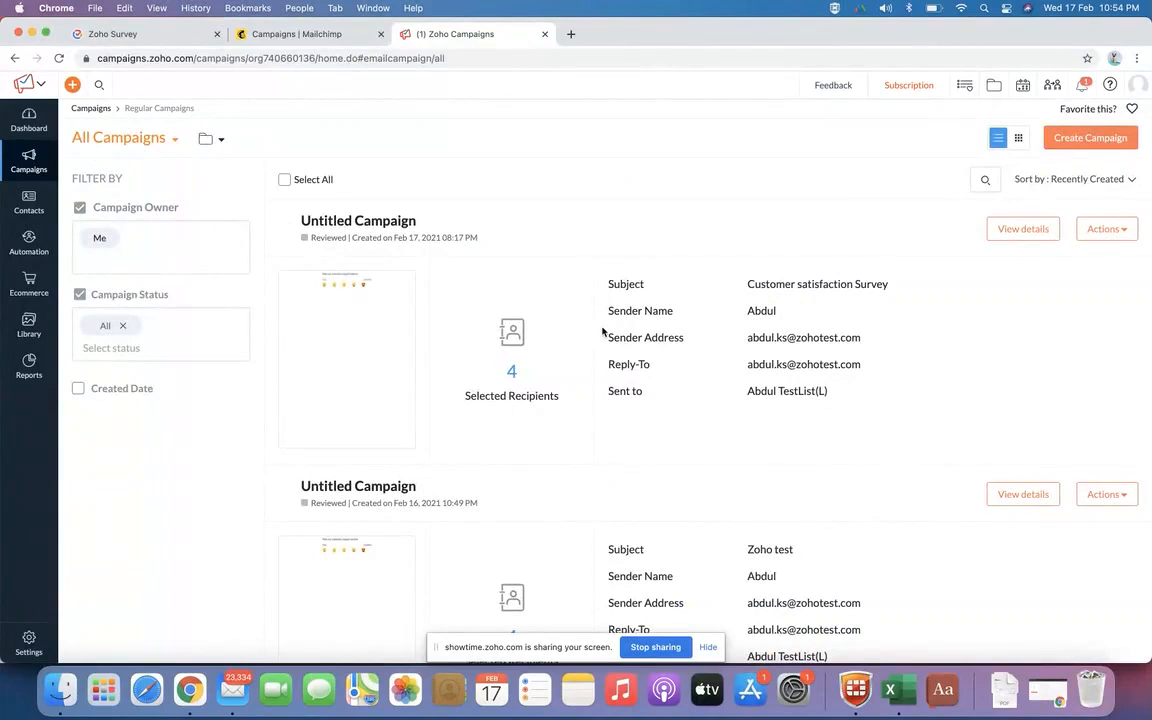
click(1087, 146)
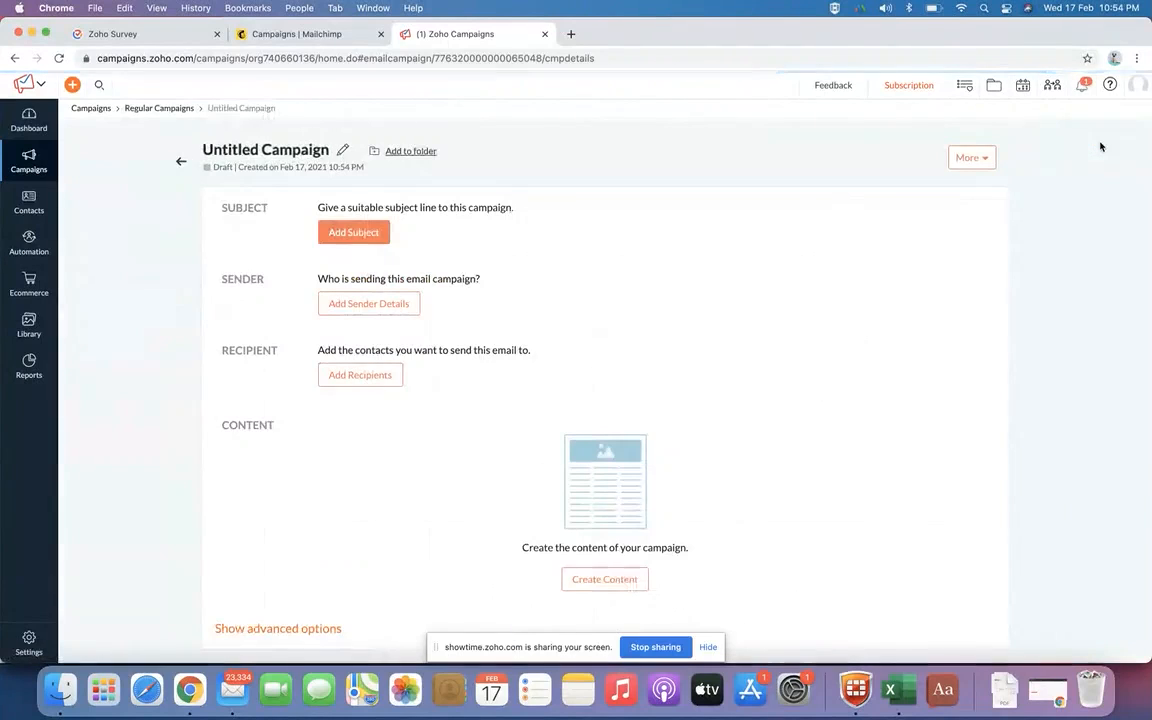
Set the new campaign's subject to "customer Satisfaction Survey" and save it
click(370, 240)
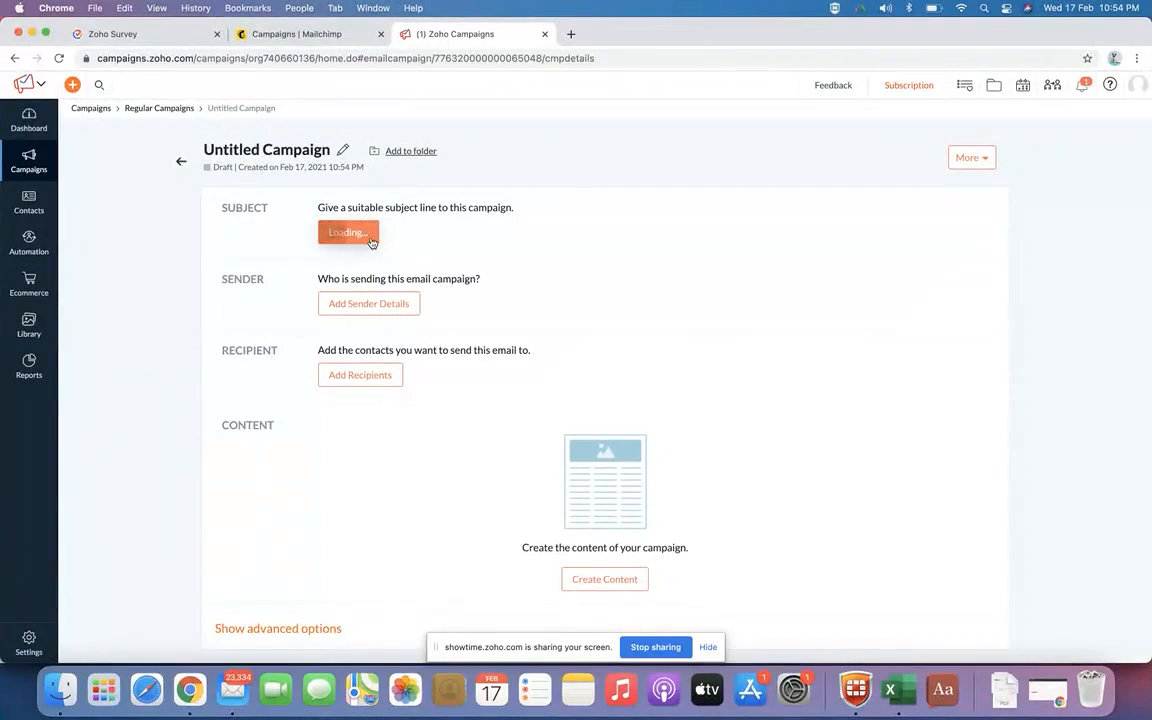
click(367, 254)
text(customer )
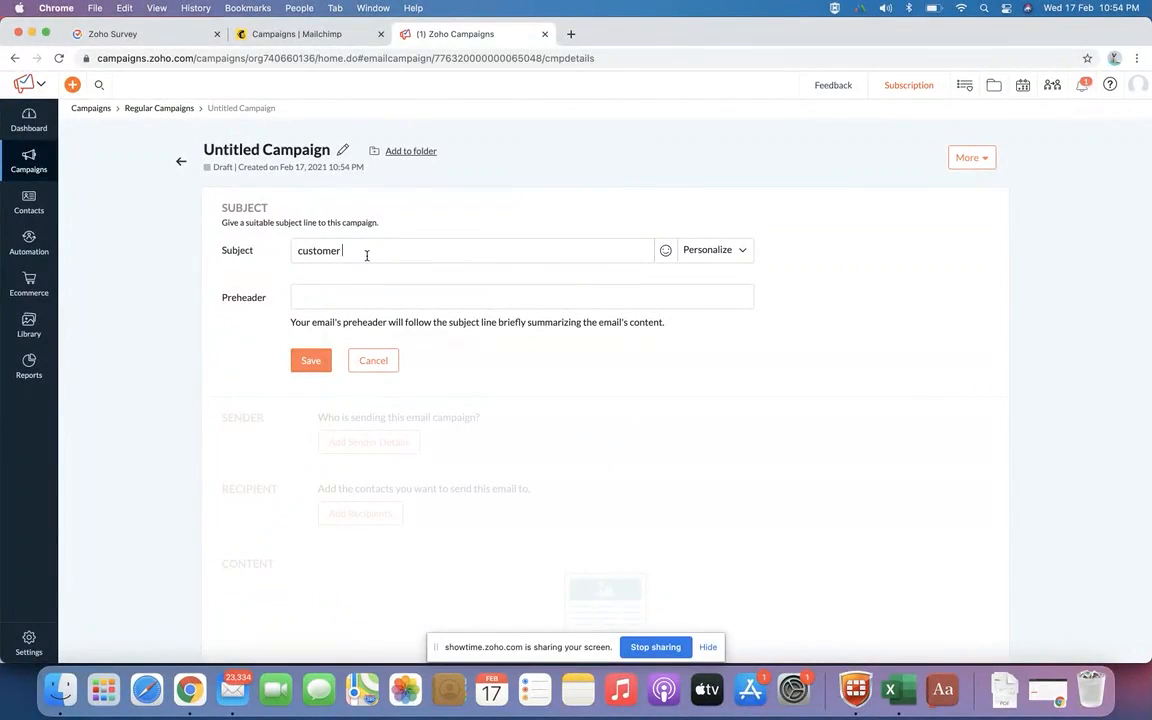
text(Satisfaction Survey)
click(309, 360)
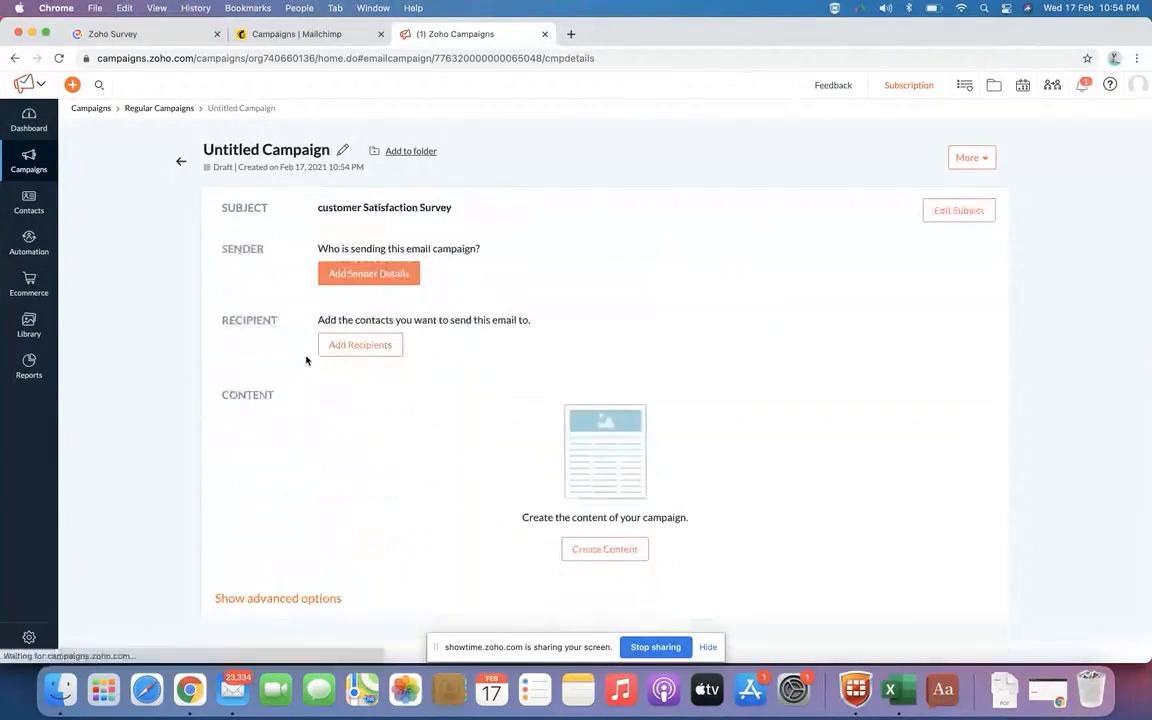
Fill in the campaign's sender name, using the same sender for all recipients, and save the sender details
click(370, 275)
click(441, 340)
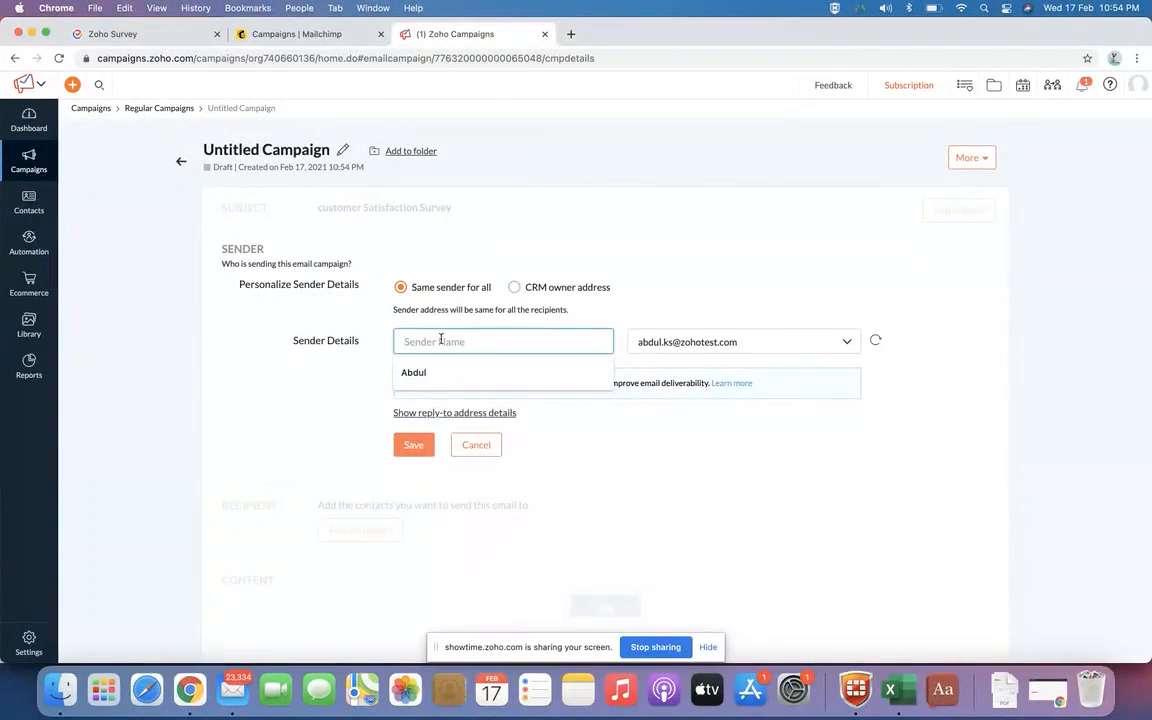
click(412, 371)
click(413, 445)
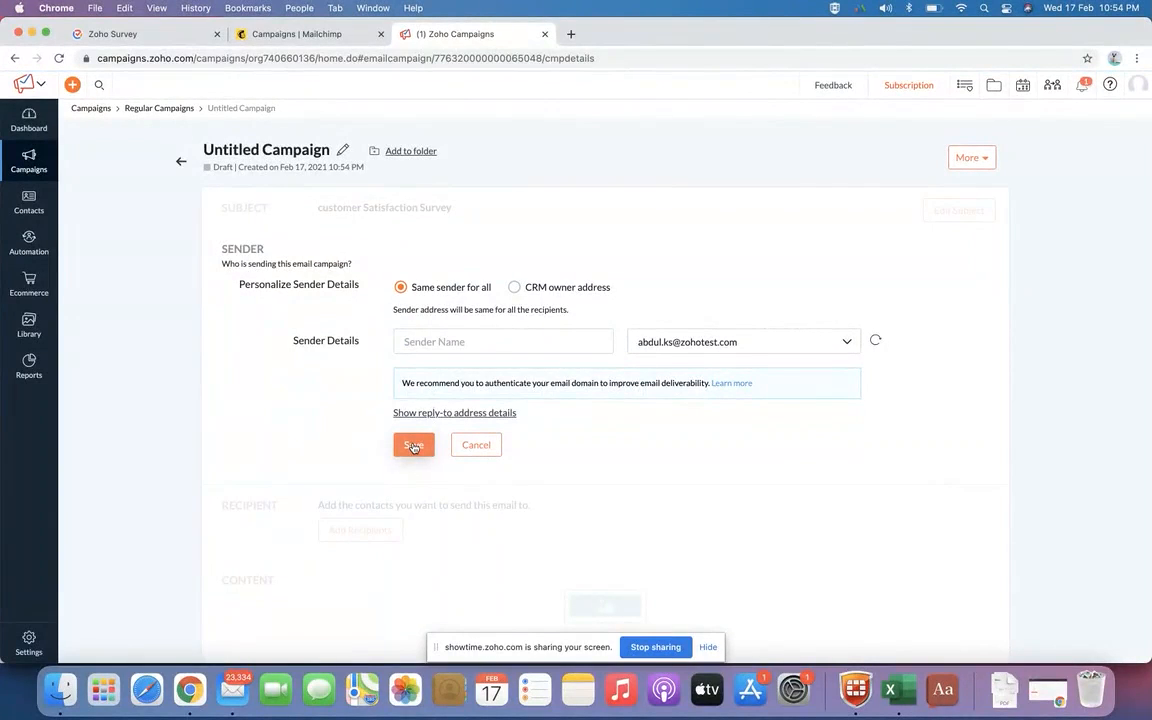
click(408, 342)
click(435, 373)
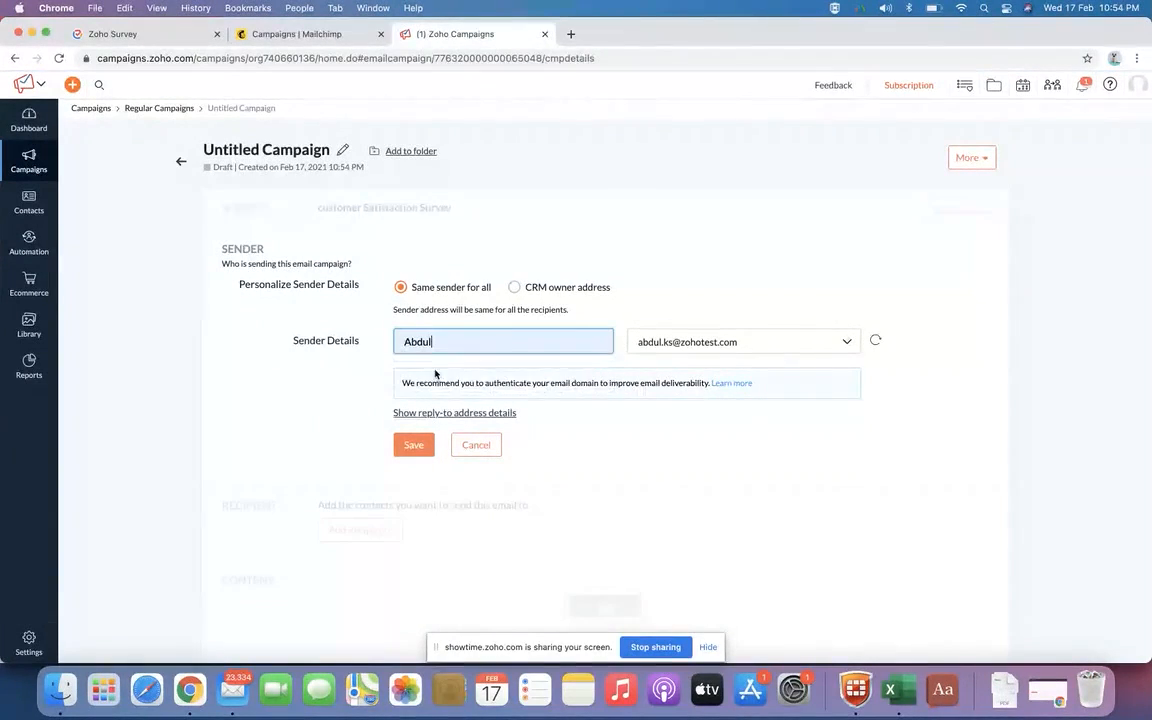
click(411, 444)
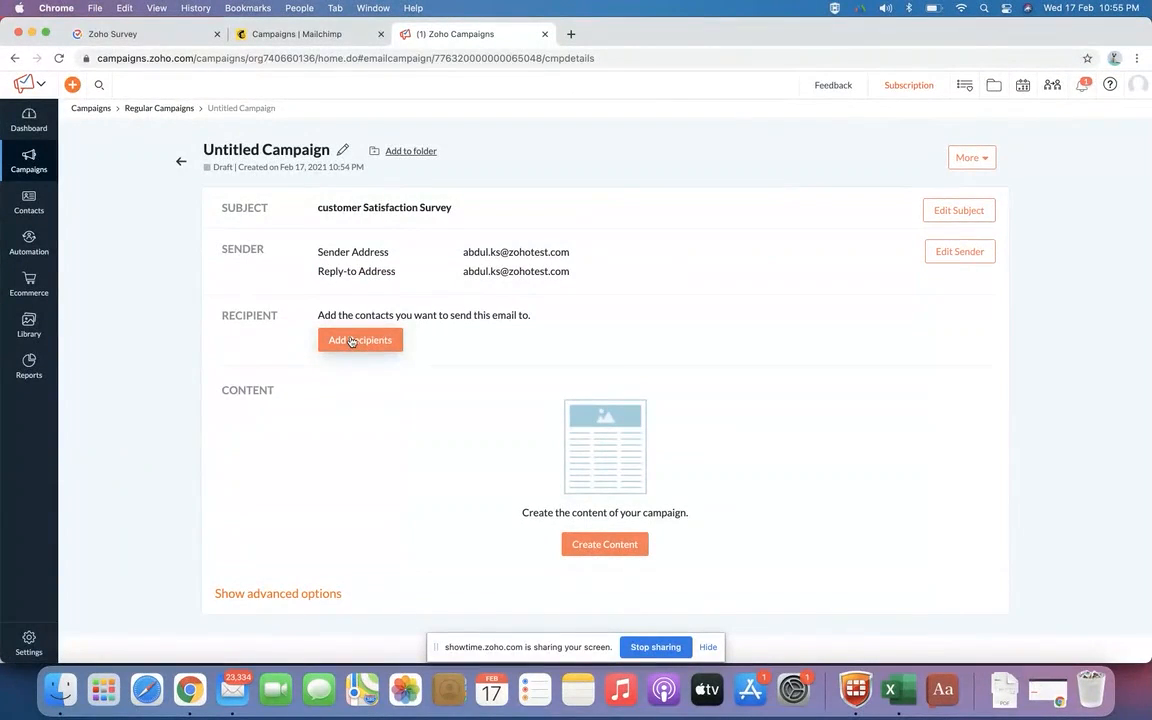
Add the existing TestList mailing list as the campaign's recipients and save the selection
click(352, 341)
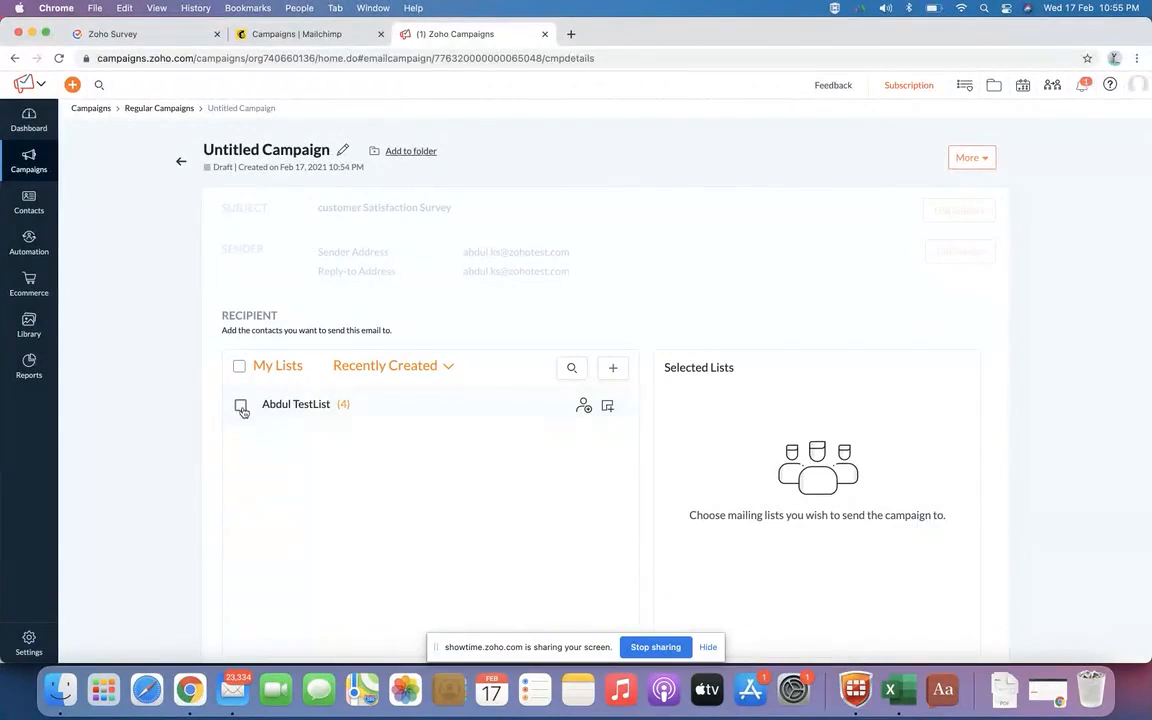
click(241, 406)
scroll(514, 427, down, 5)
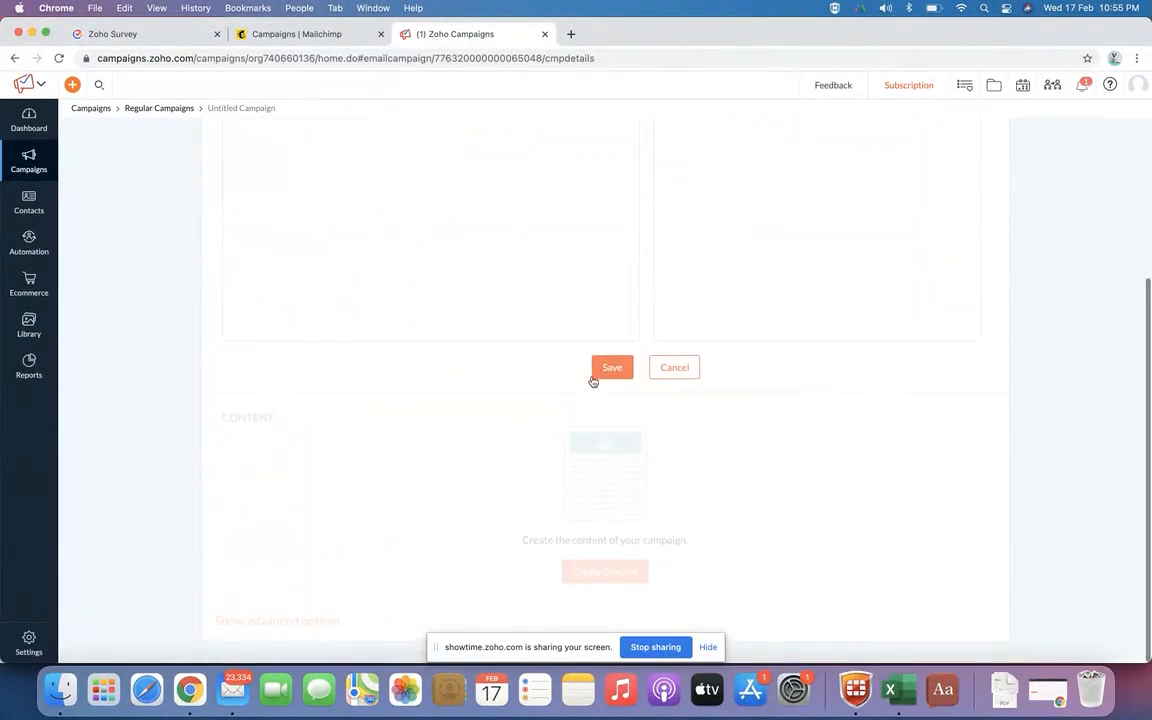
click(608, 368)
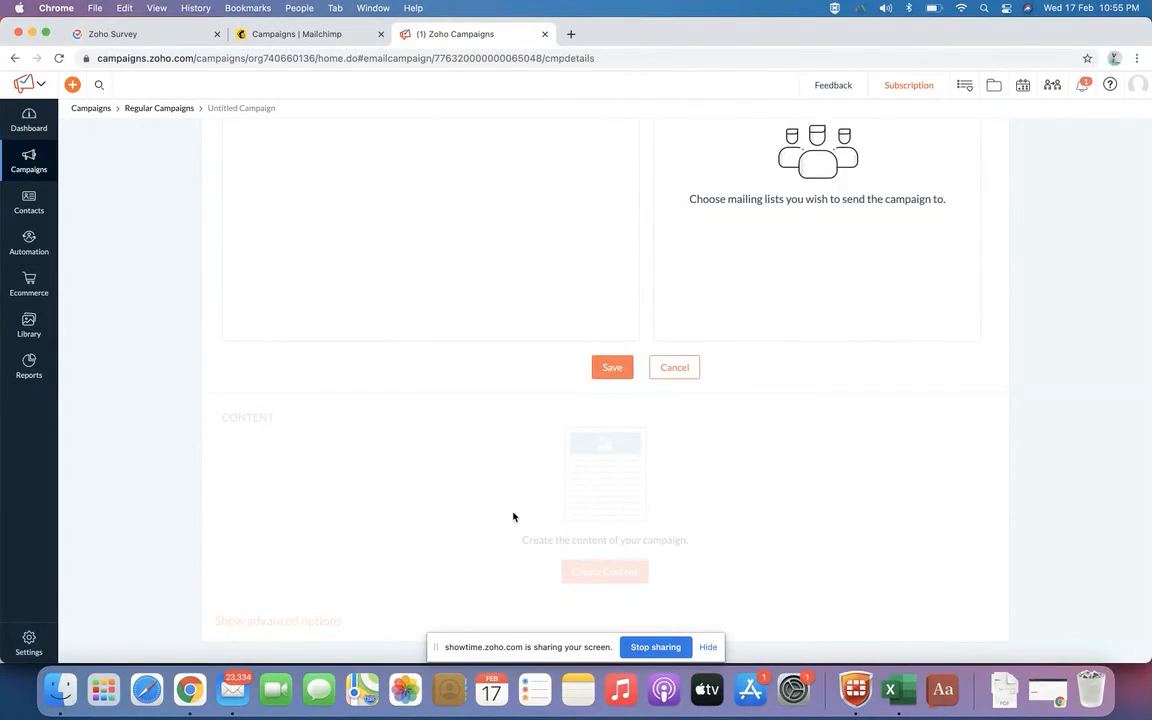
scroll(512, 515, up, 3)
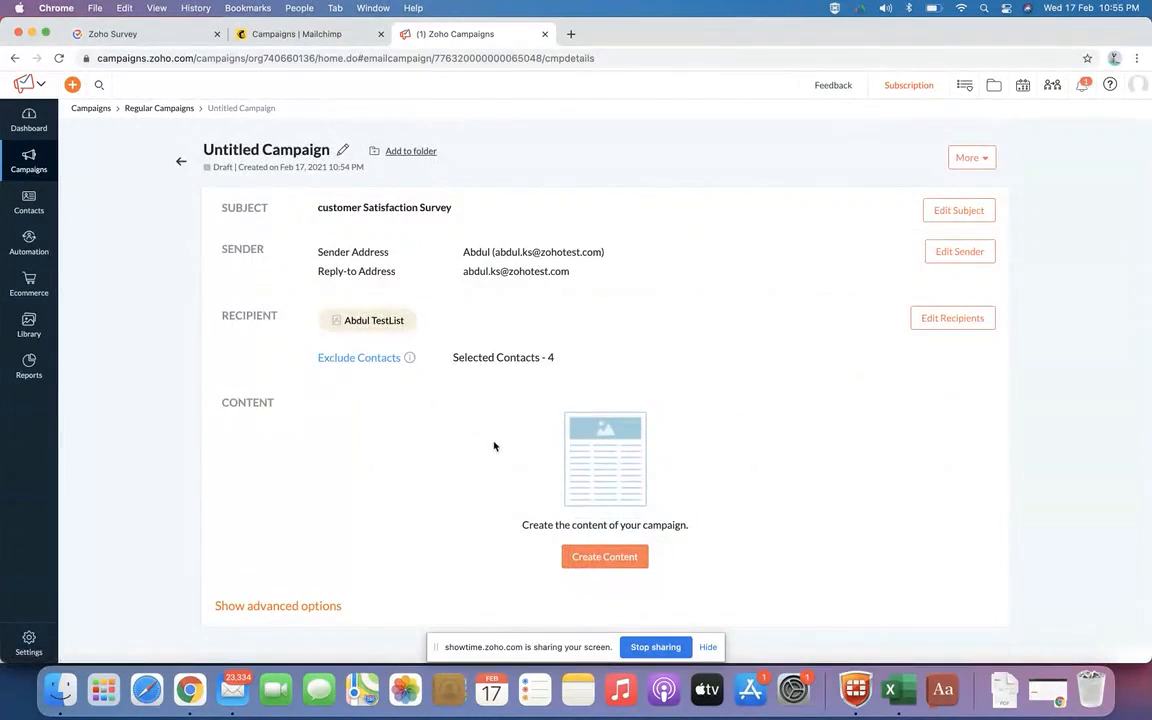
Create the campaign content with the HTML Code Editor and clear the default markup from its HTML source
click(594, 561)
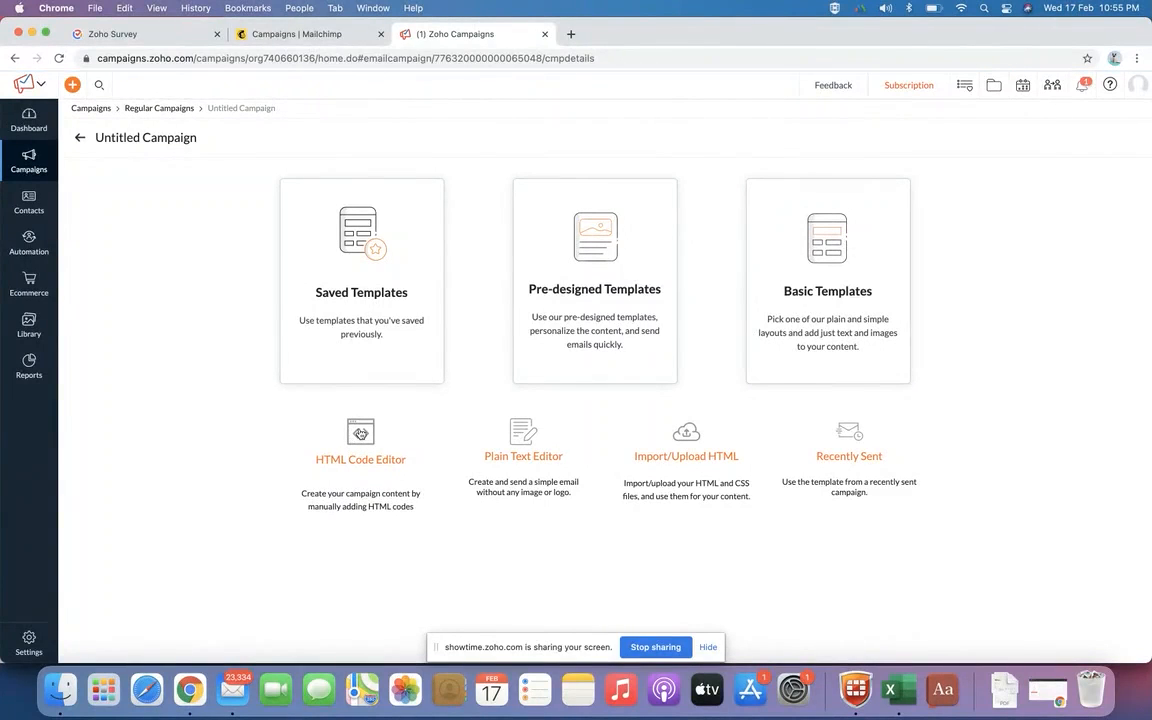
click(361, 433)
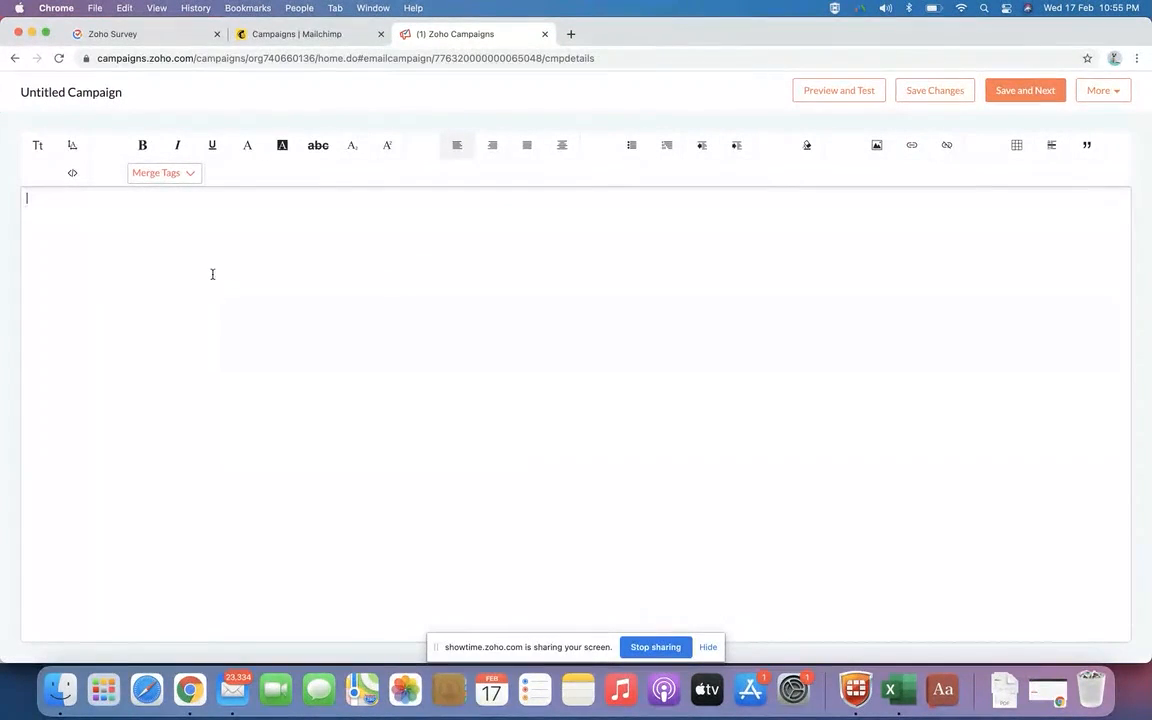
click(73, 174)
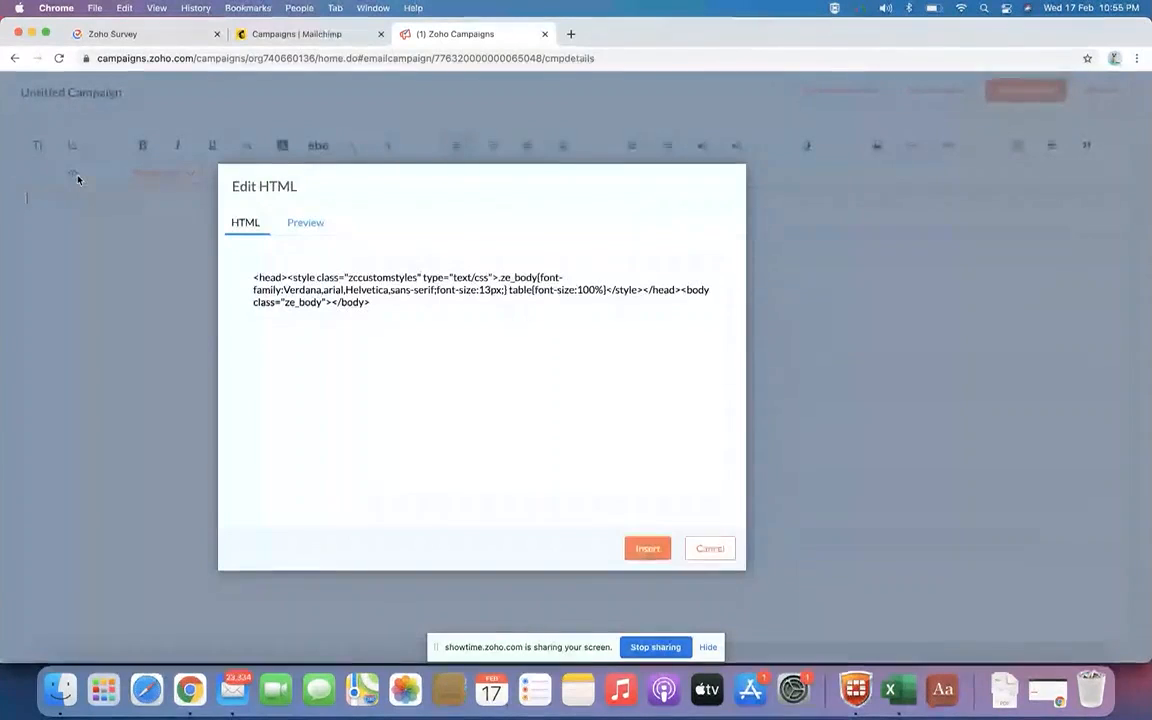
drag(411, 303, 250, 268)
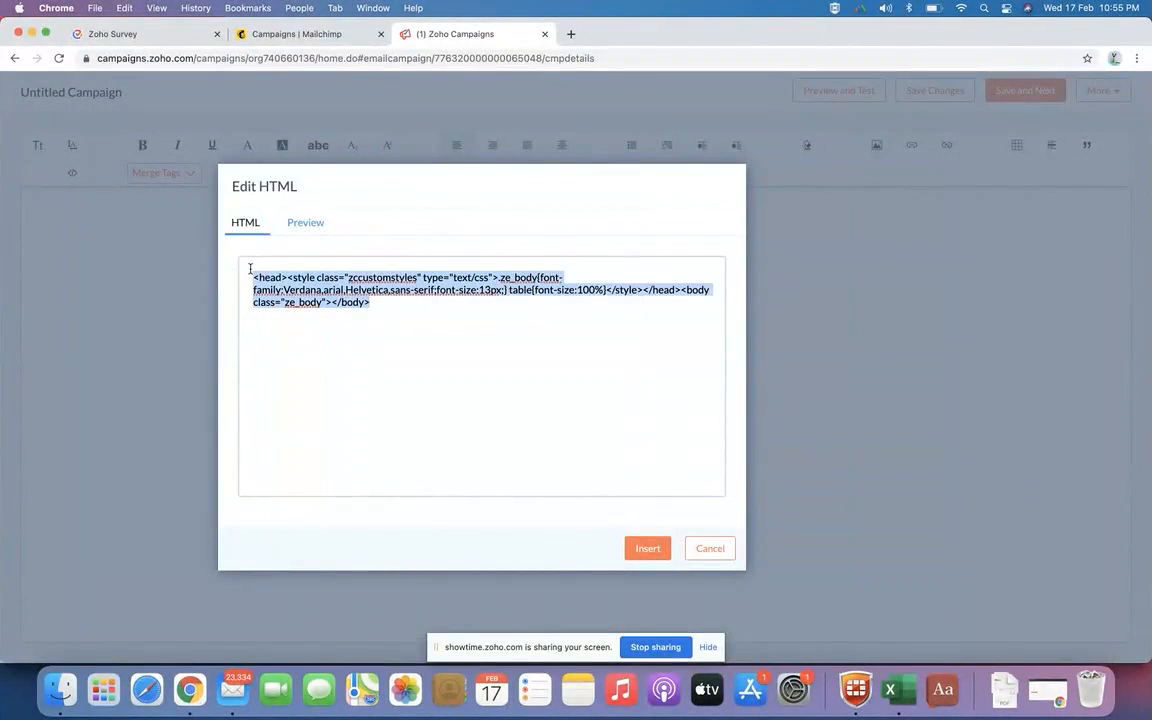
key(BackSpace)
Copy the inline email's HTML embed code from Zoho Survey, insert it as the campaign's HTML source and save the content
click(141, 35)
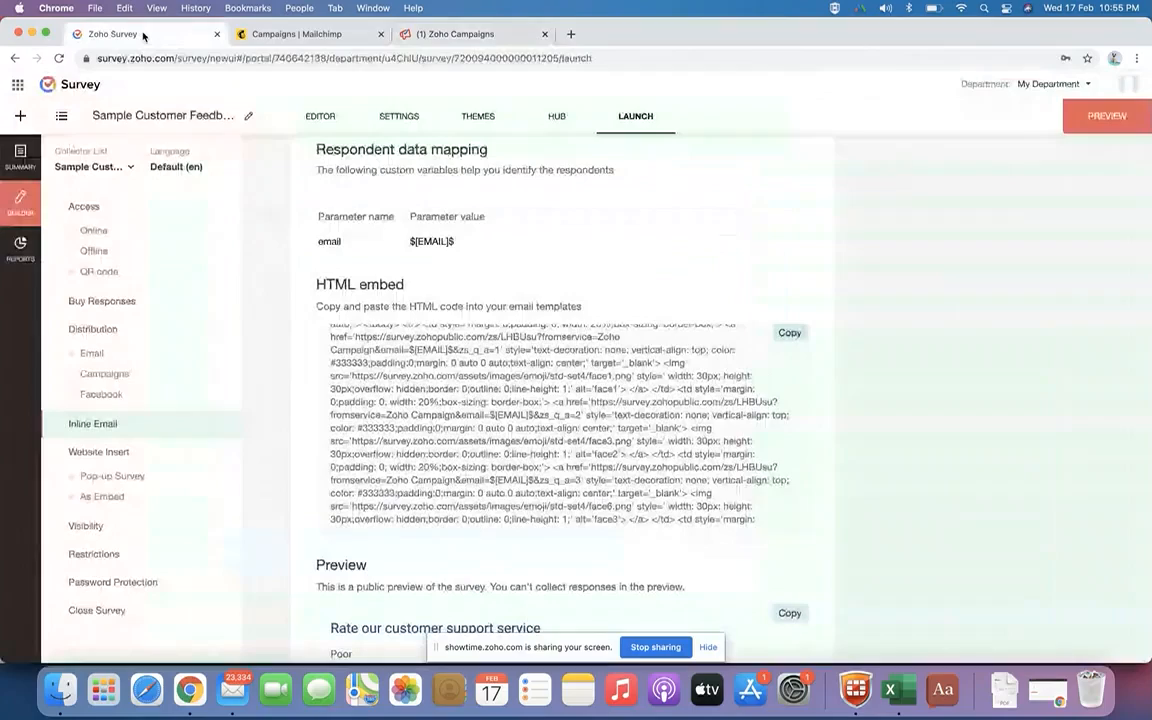
click(786, 335)
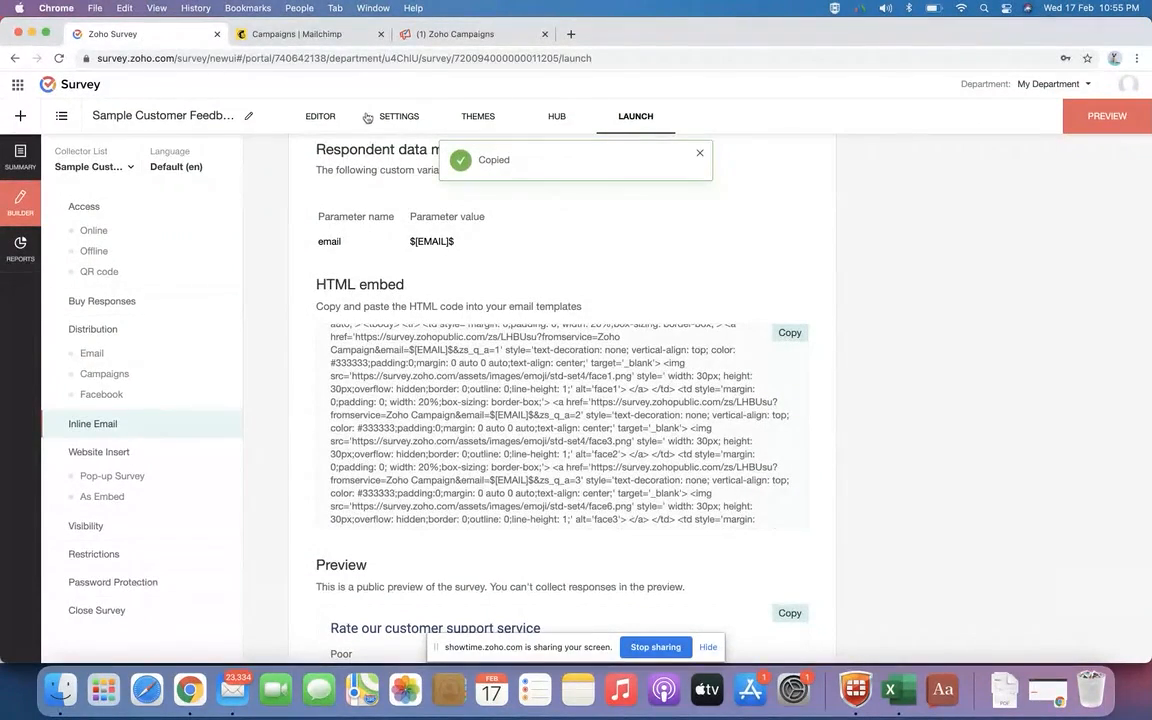
click(436, 31)
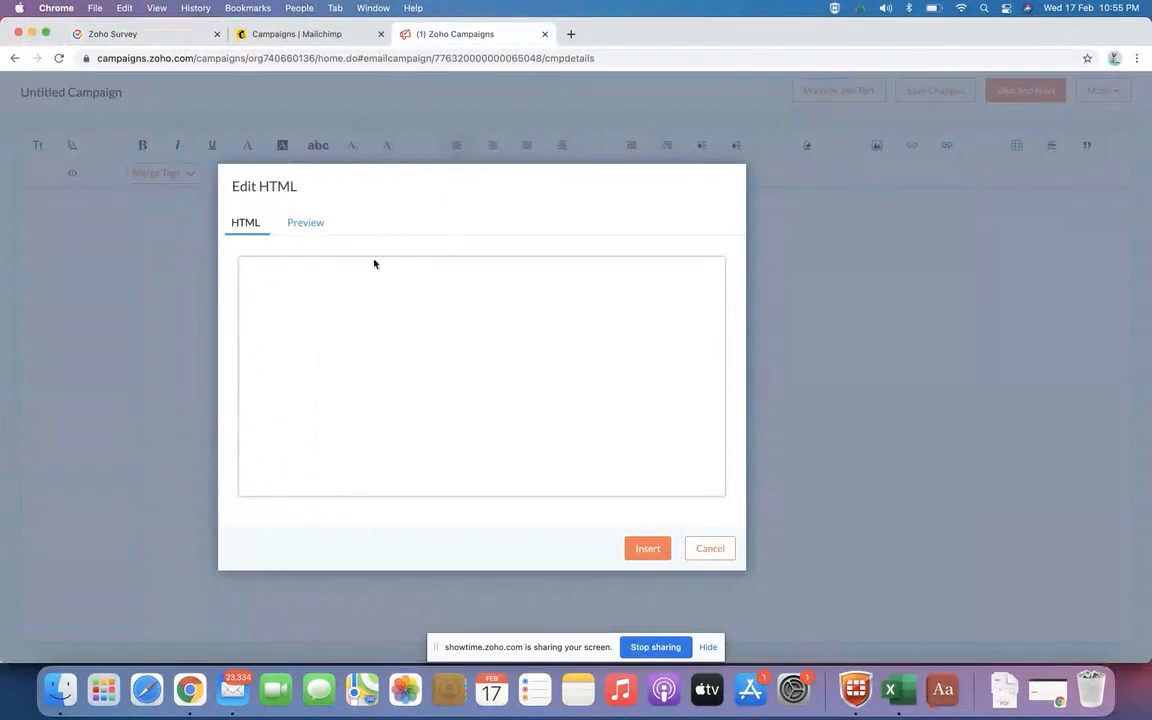
click(368, 283)
key(super+v)
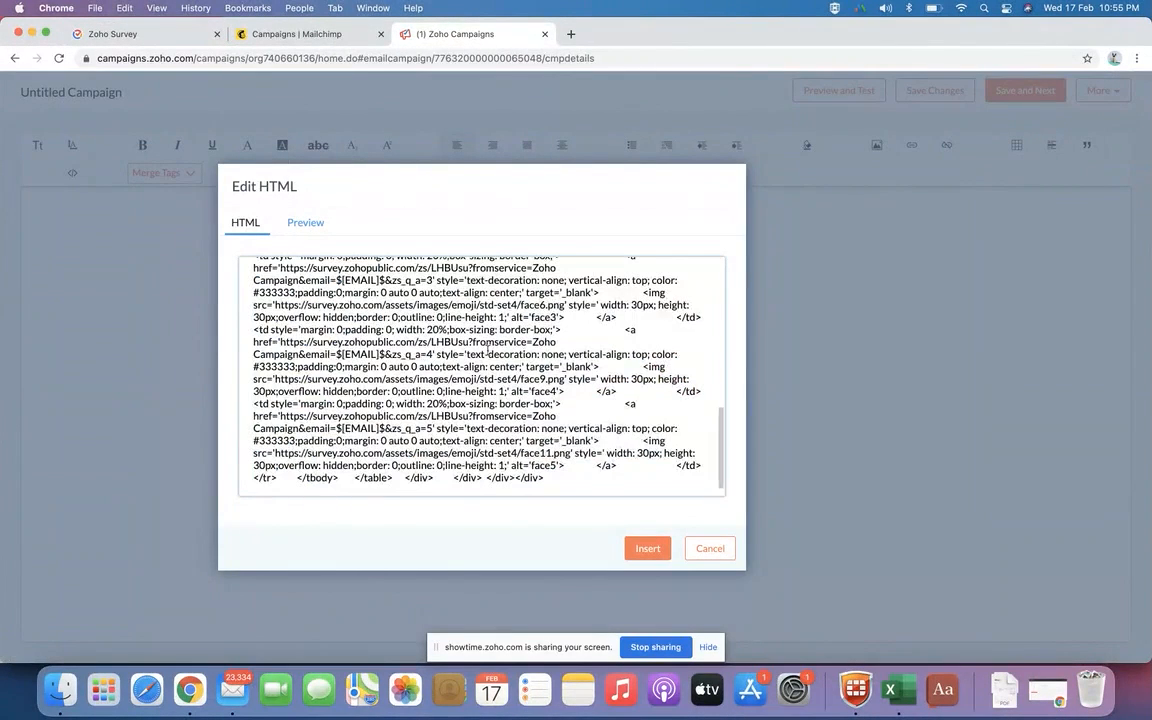
click(646, 549)
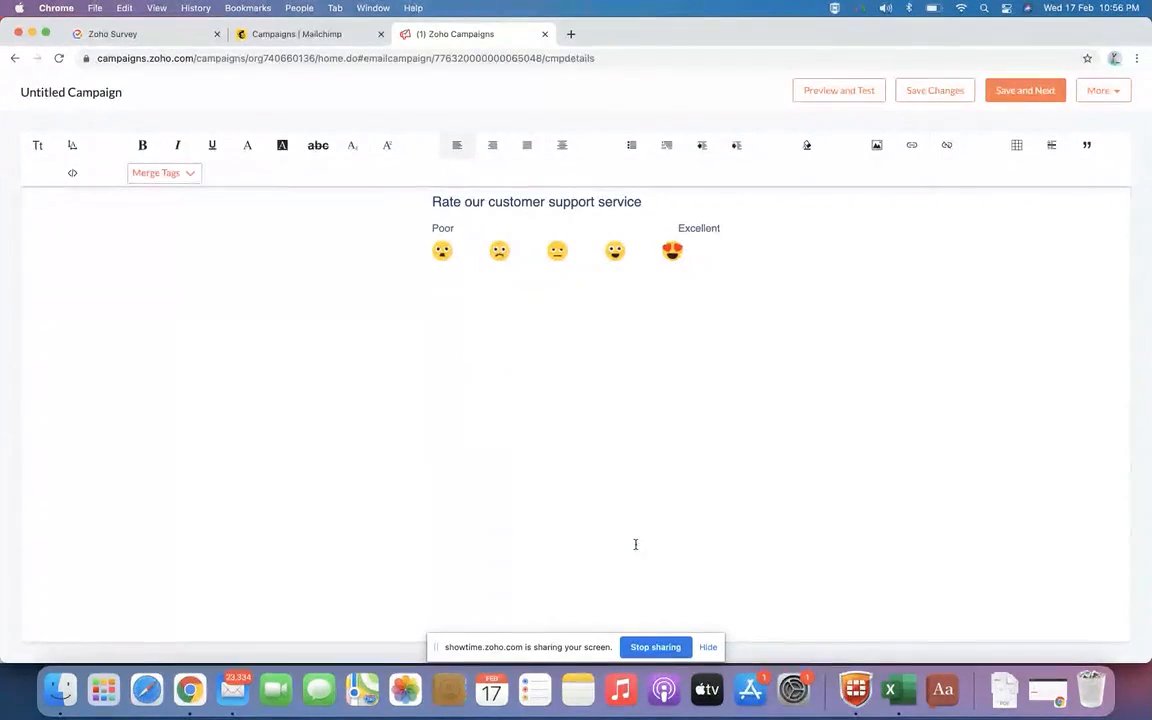
click(1022, 92)
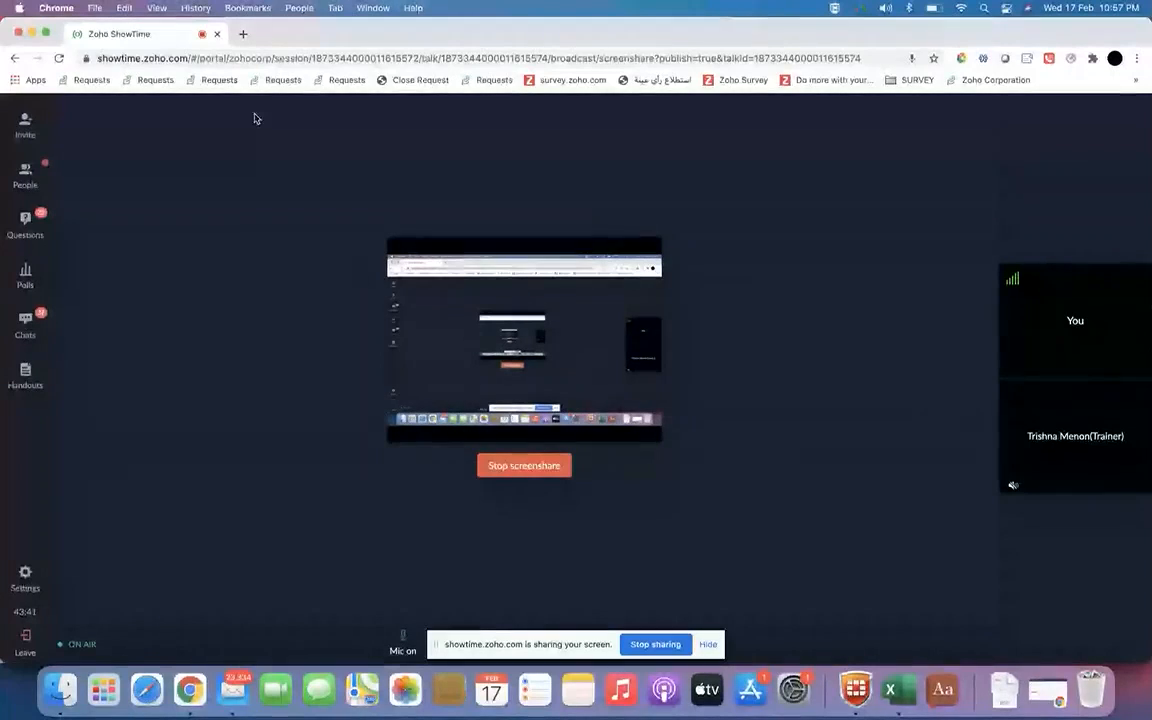
Return to the survey's launch options in Zoho Survey and post the survey to the Zylker Profiles Facebook page
click(299, 8)
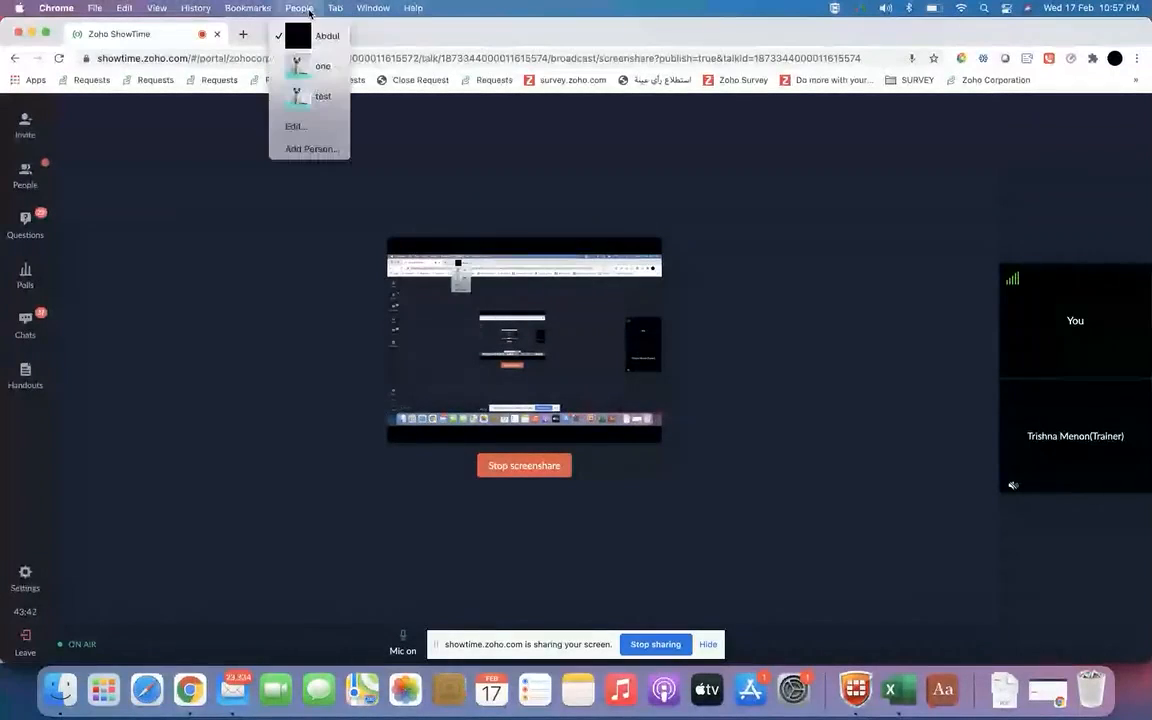
click(308, 66)
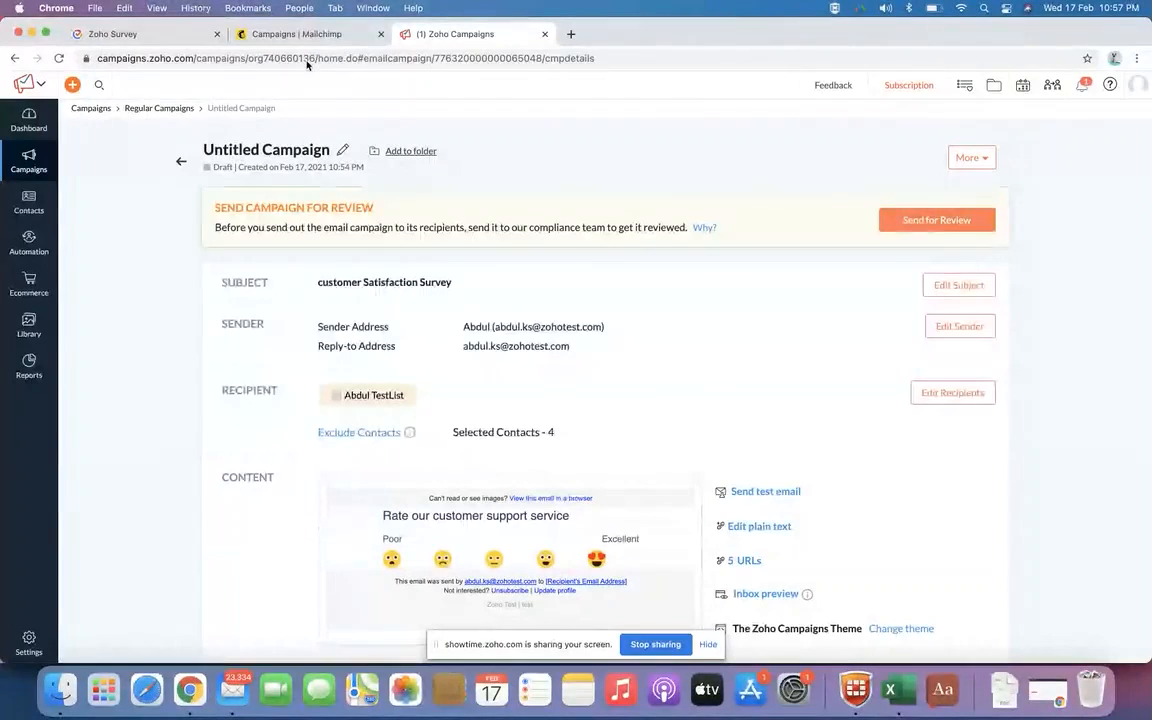
click(152, 34)
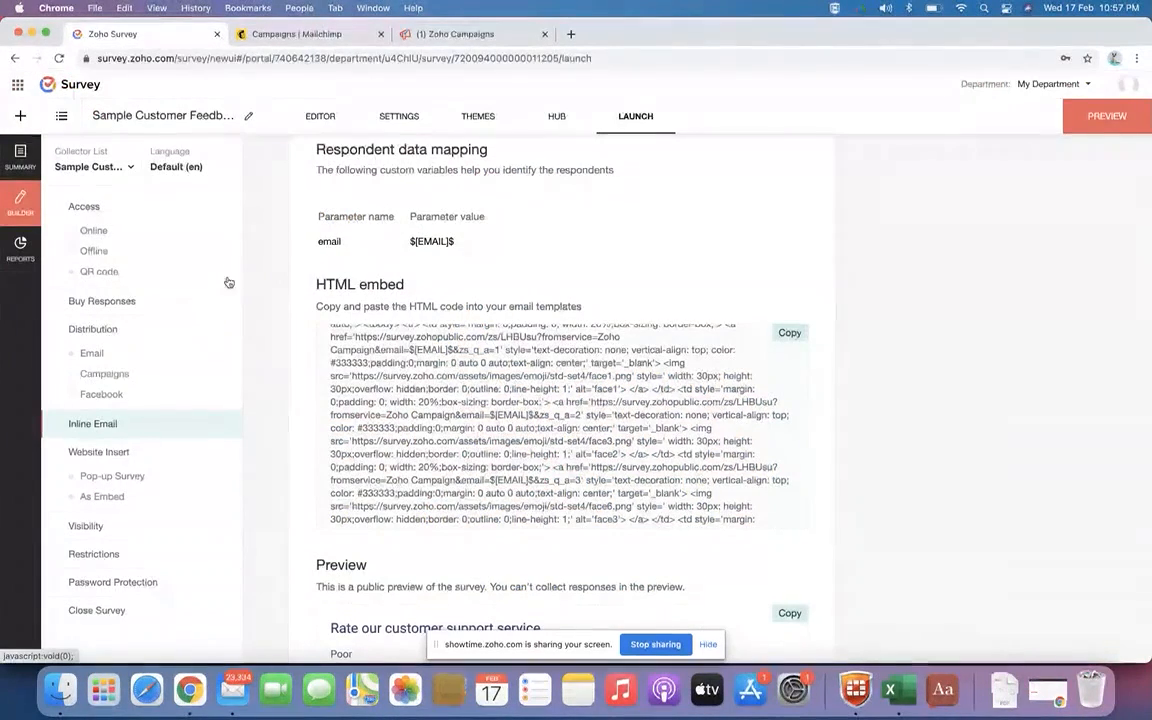
click(141, 397)
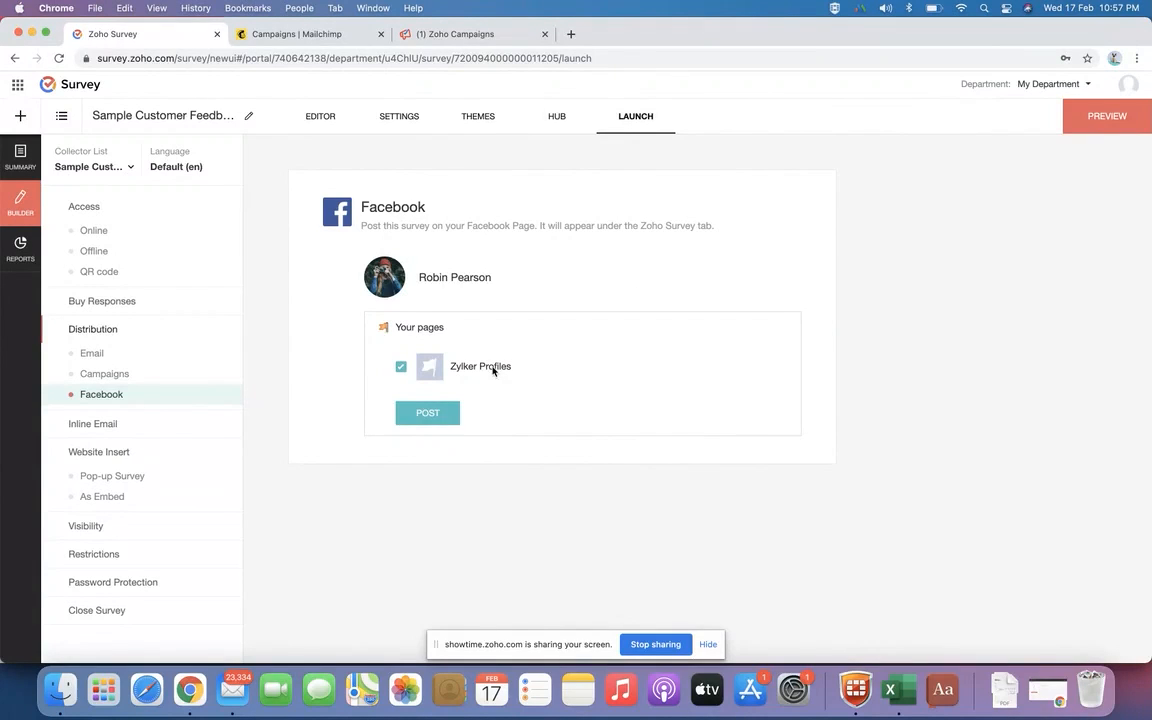
click(428, 415)
Open the Zylker Profiles page on Facebook and view the survey in its Zoho Survey section
click(710, 367)
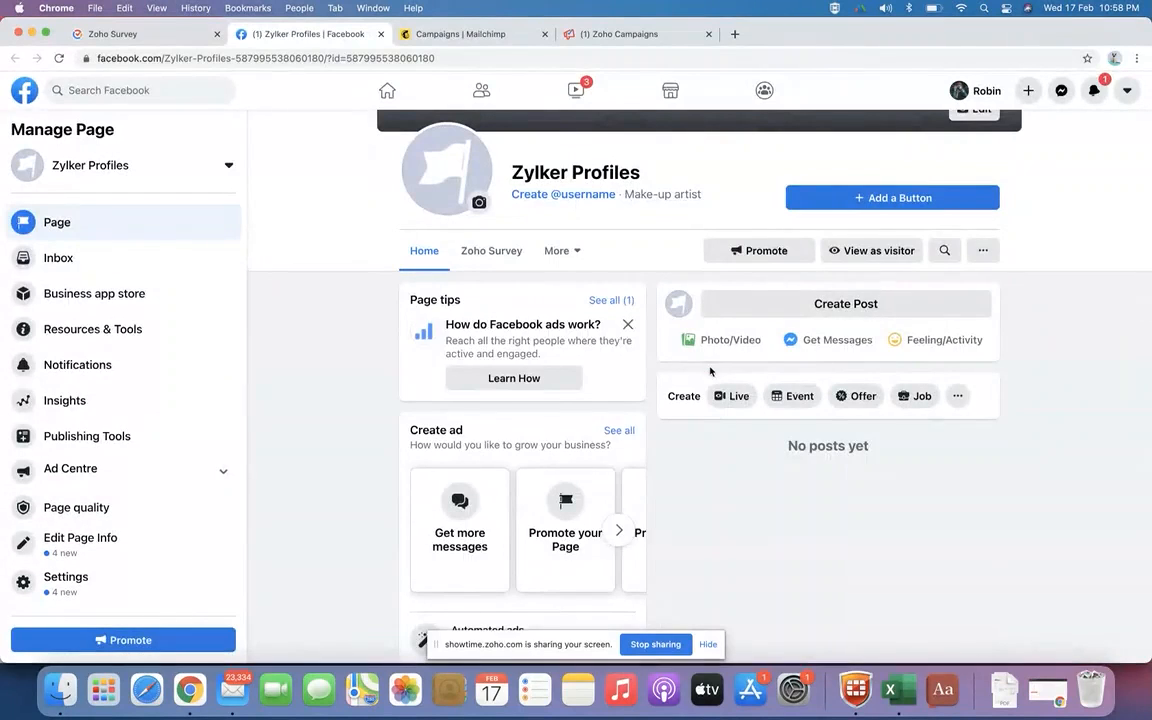
click(496, 260)
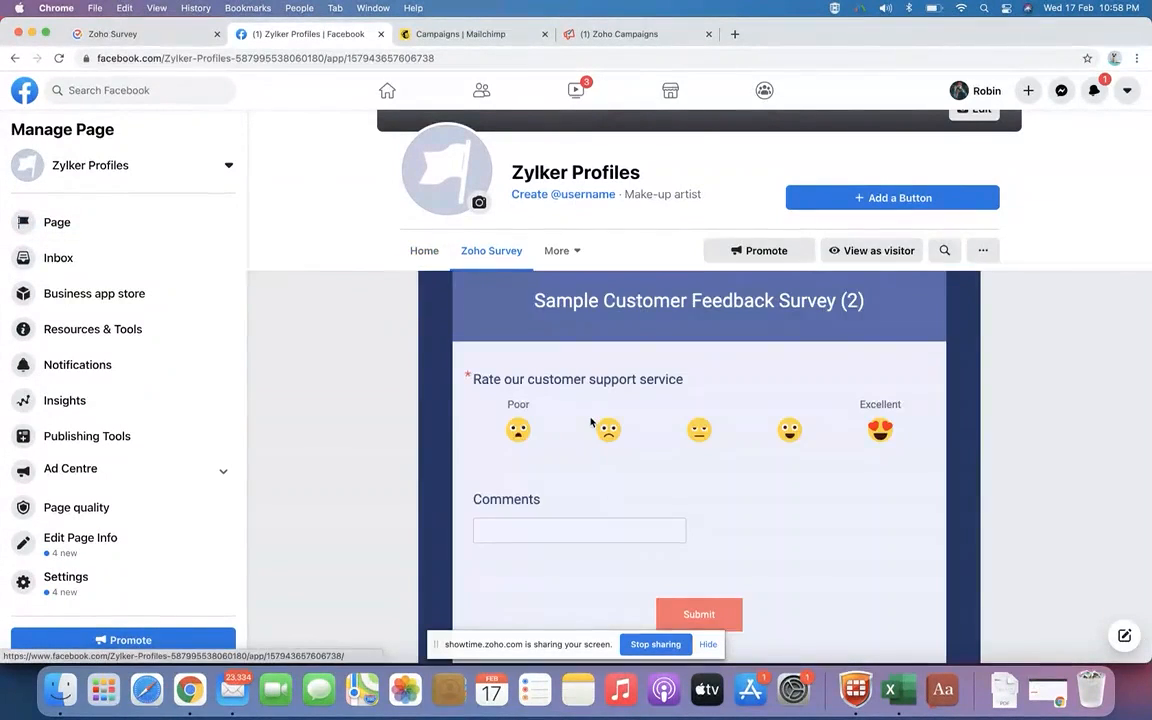
scroll(591, 422, down, 2)
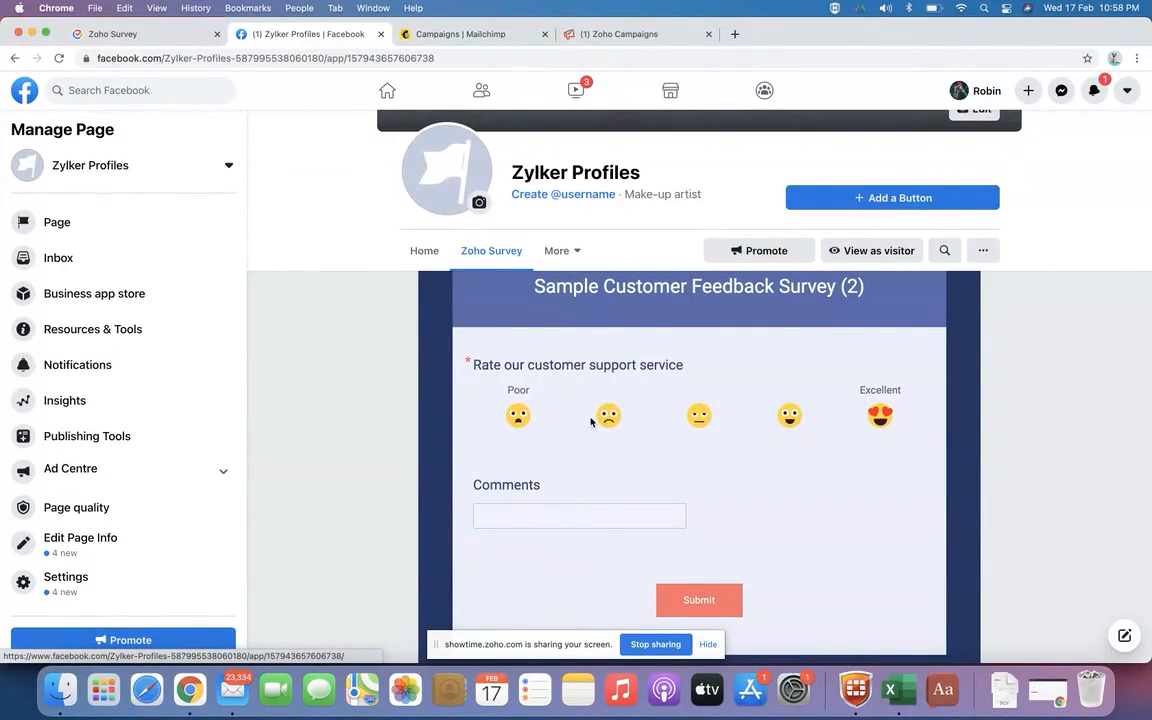
Return to Zoho Survey, review the website pop-up survey's settings, generate its JavaScript code and select the whole script
click(125, 34)
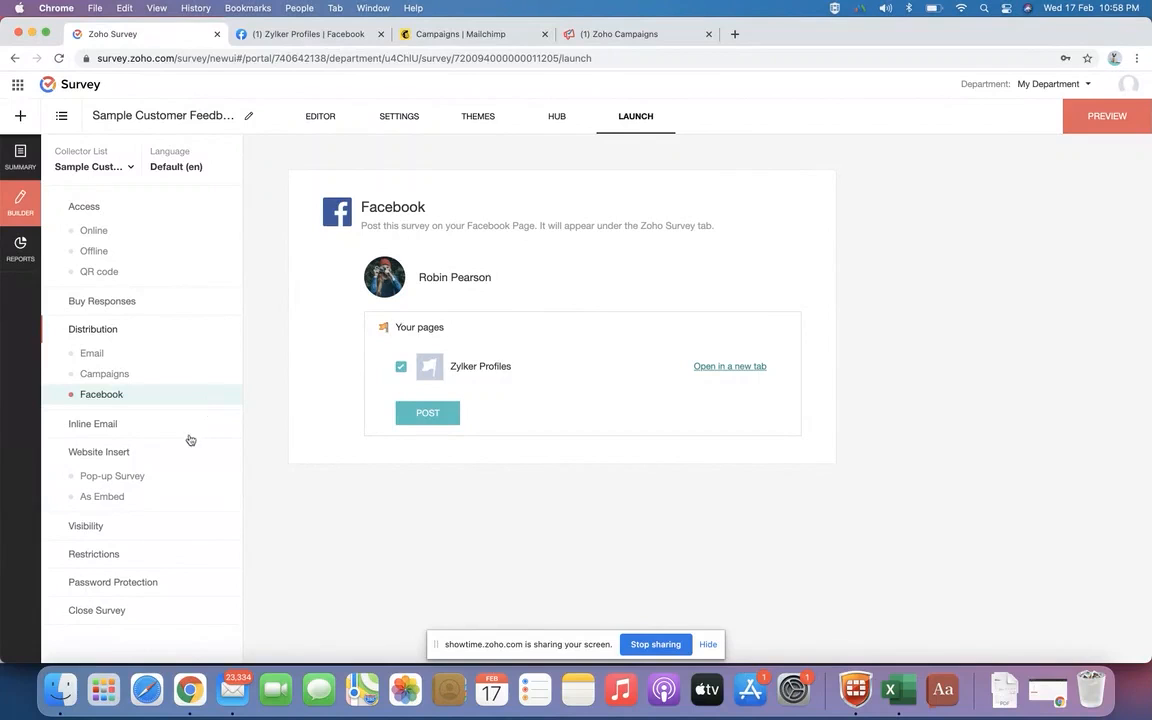
click(129, 478)
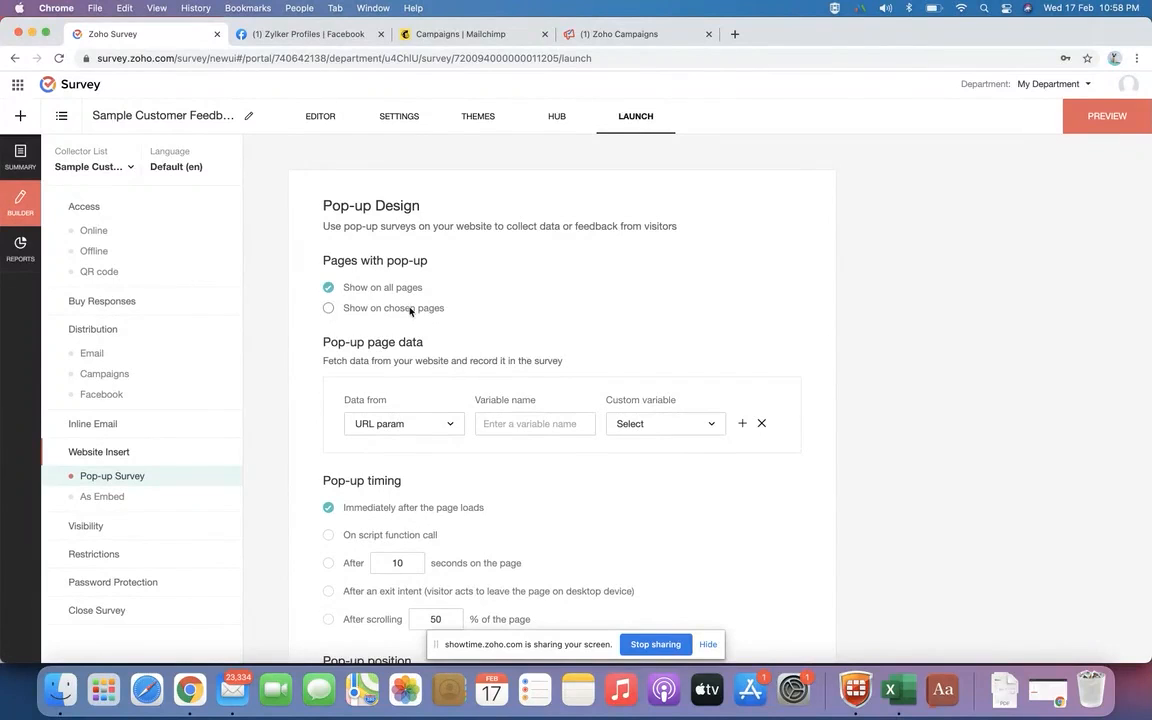
scroll(410, 312, down, 2)
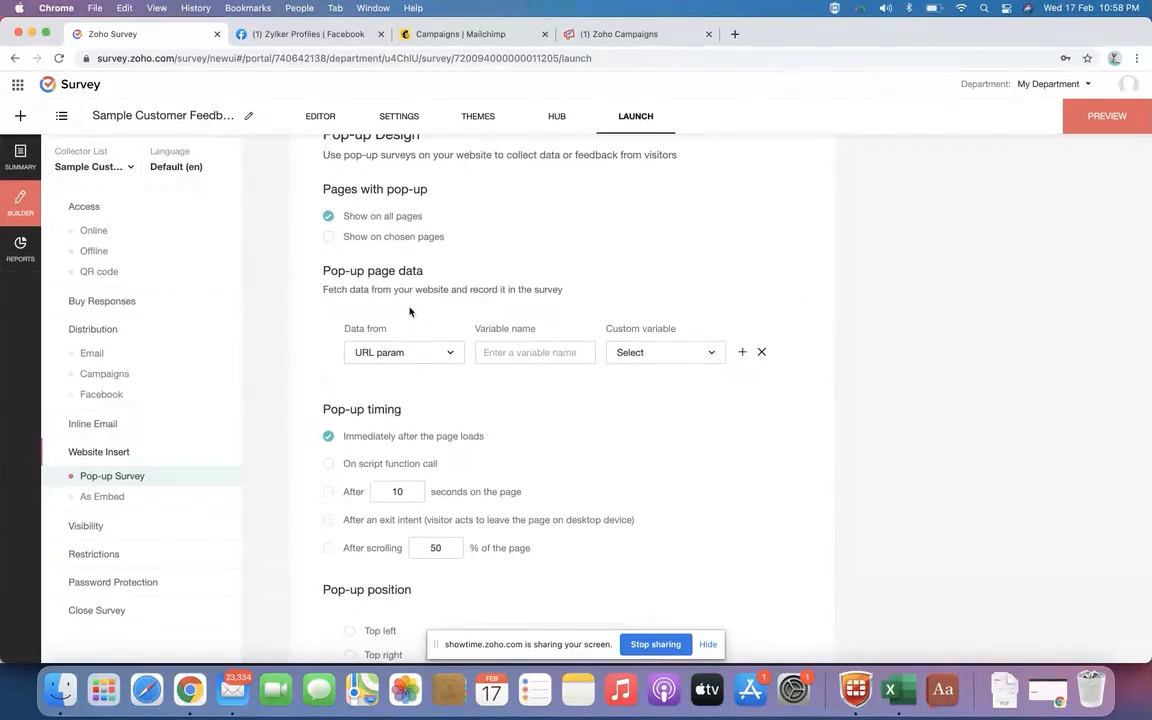
scroll(410, 312, down, 4)
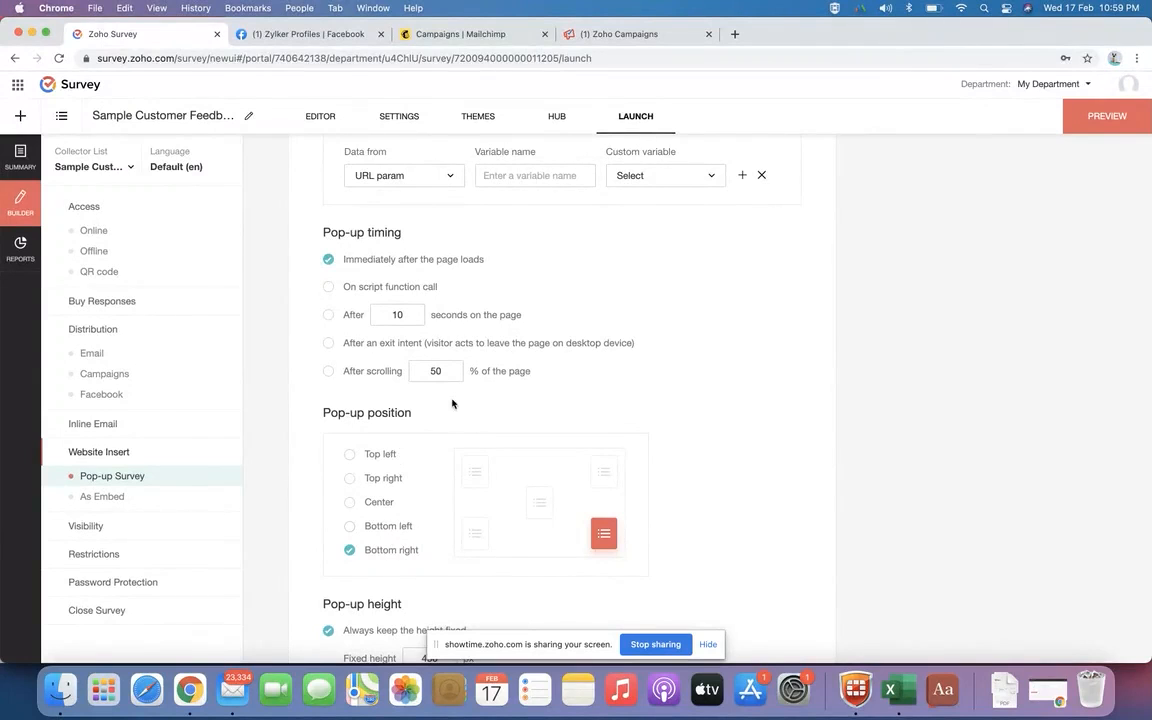
scroll(452, 403, down, 3)
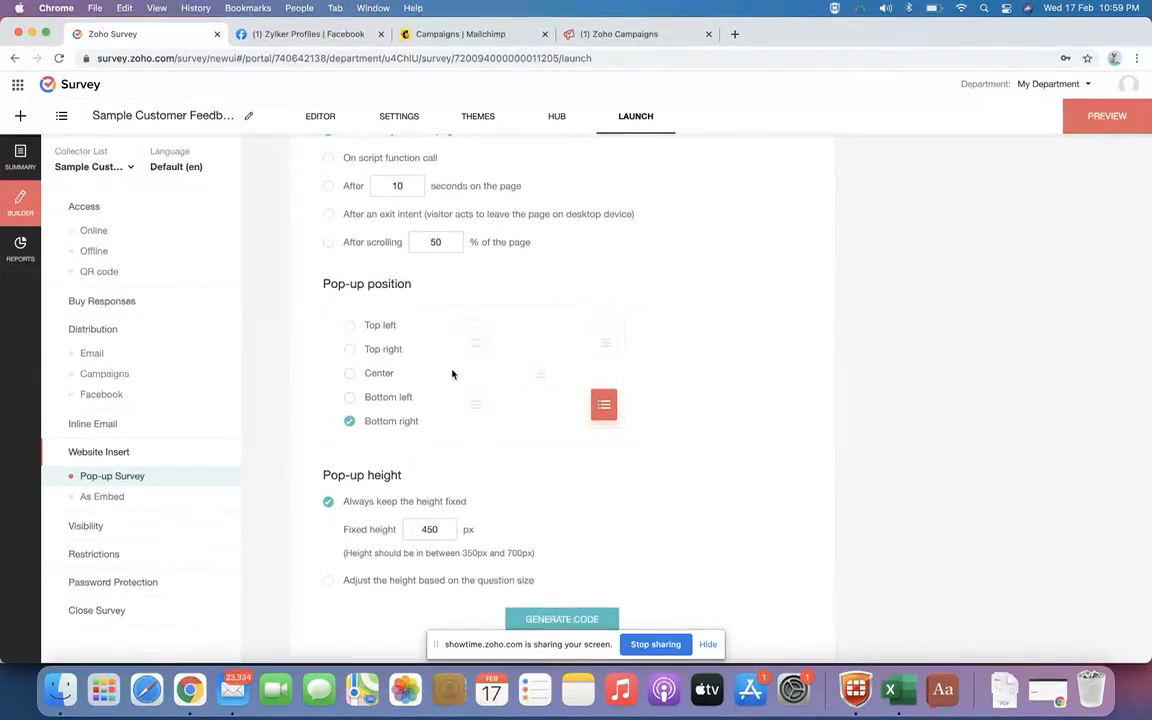
scroll(452, 373, down, 1)
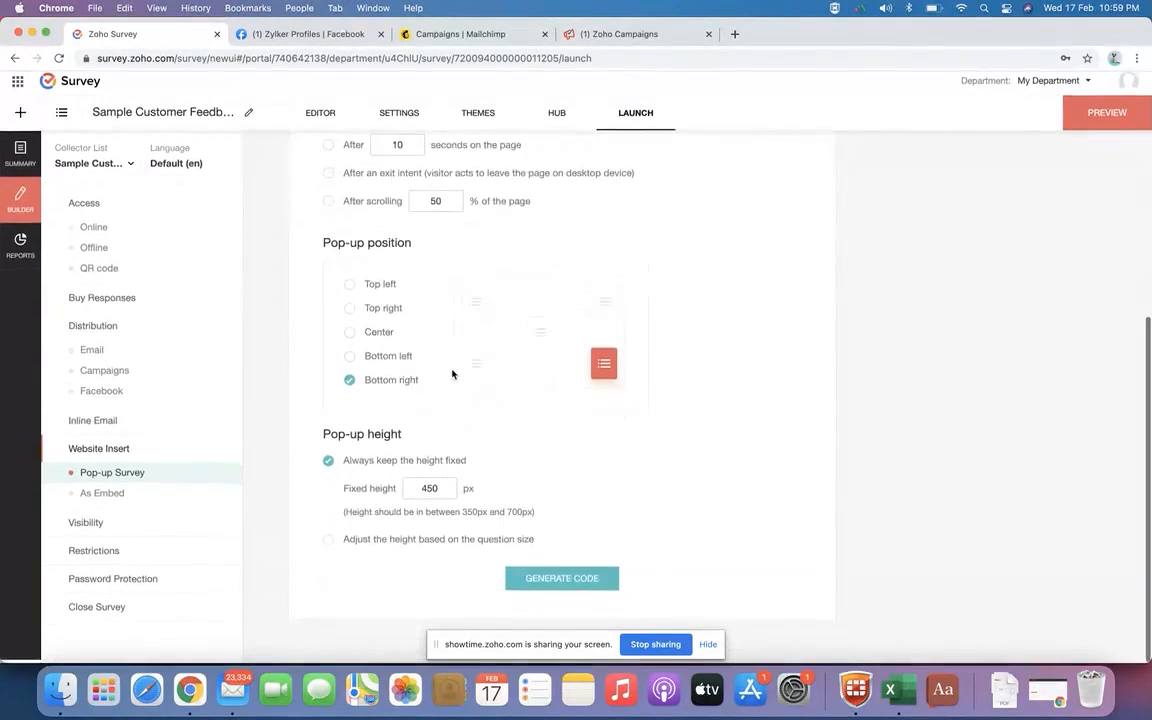
click(539, 585)
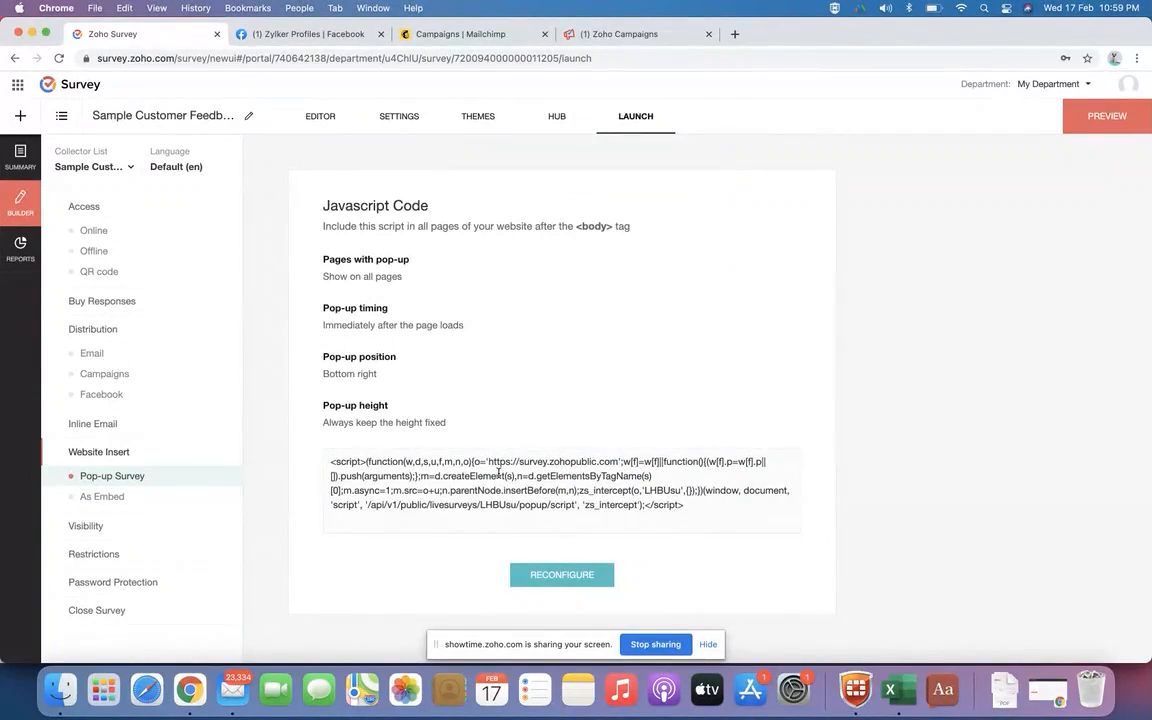
click(498, 472)
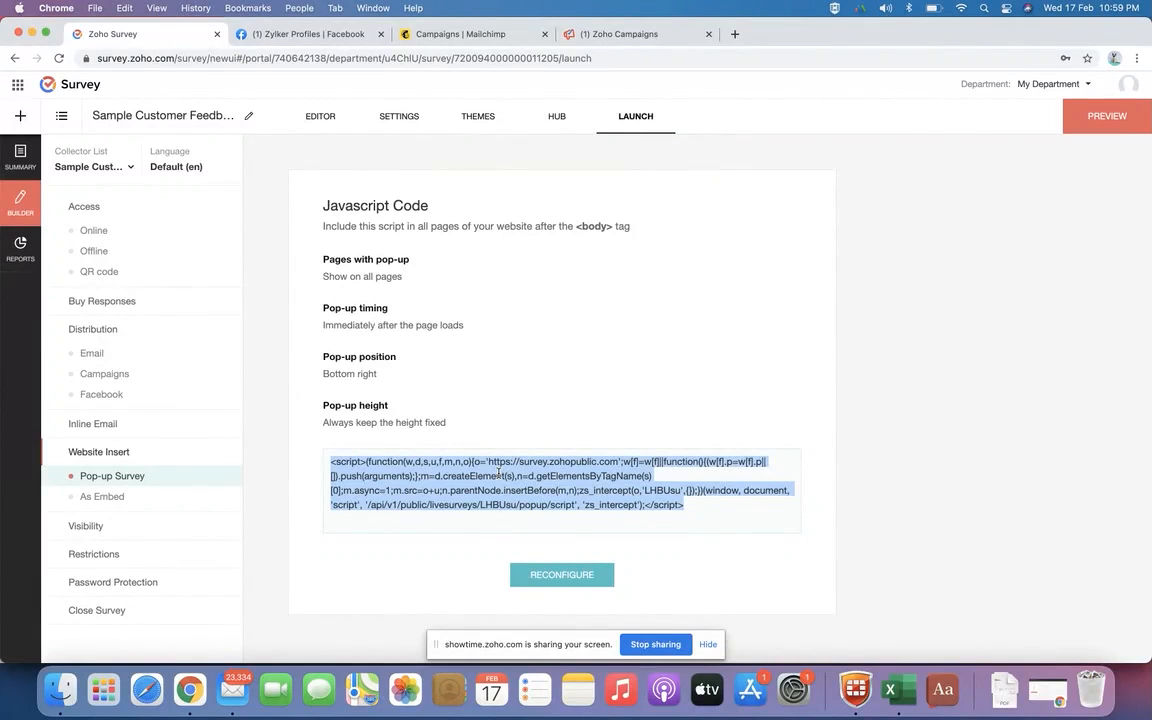
Open Zoho Sites at sites.zoho.com in a new browser tab and open the zohotest website in the editor
click(736, 36)
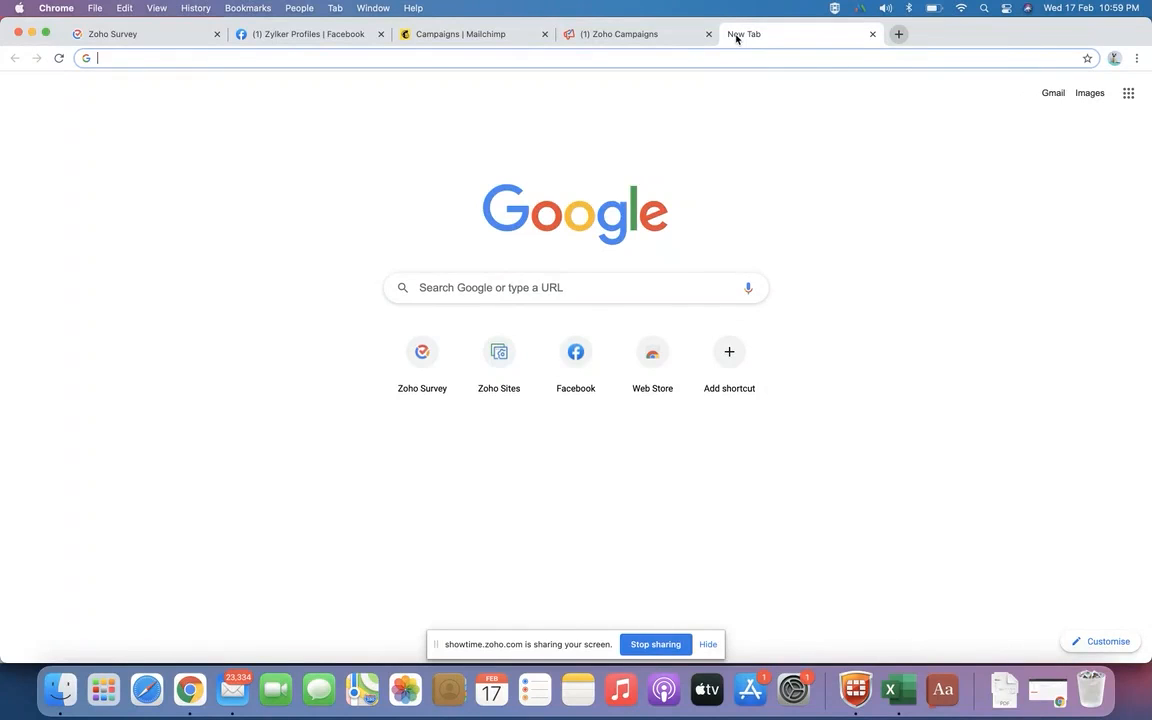
text(sites.zoho.com)
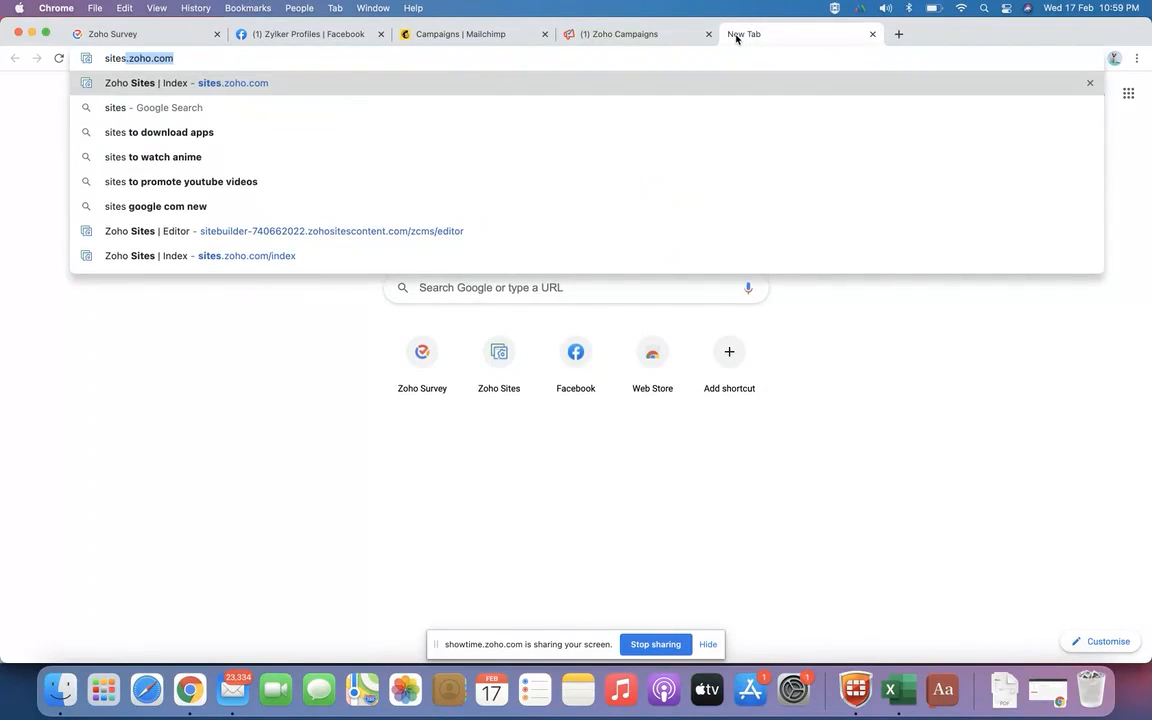
key(Return)
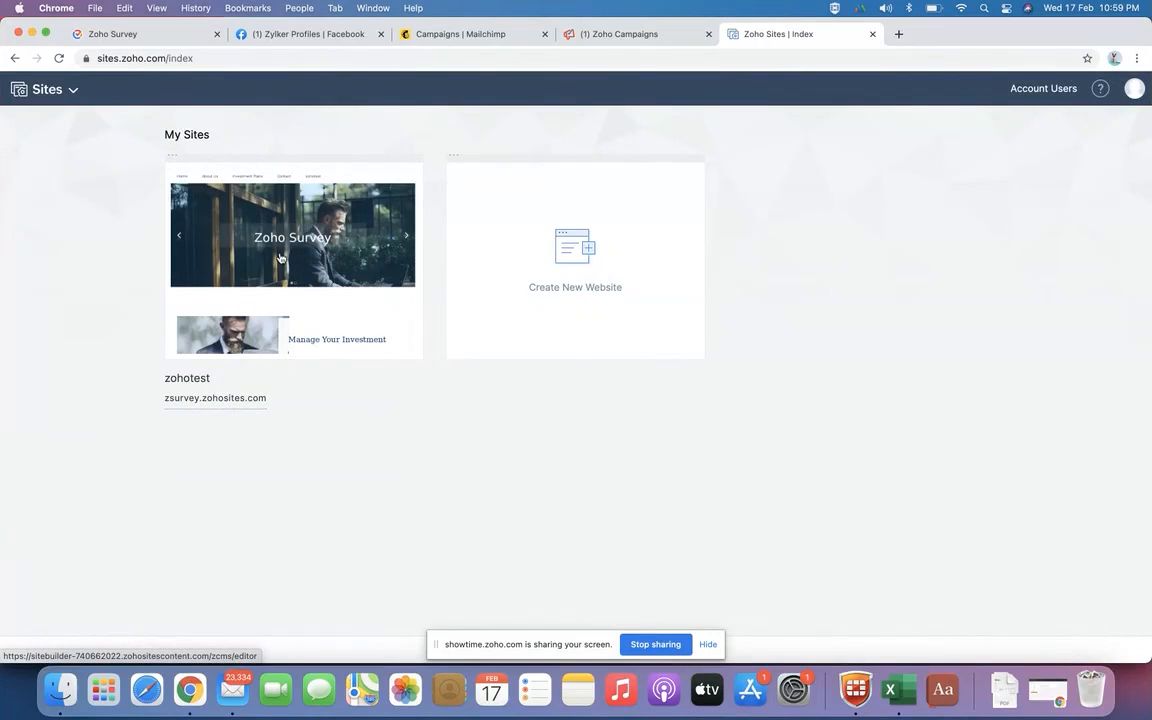
click(280, 258)
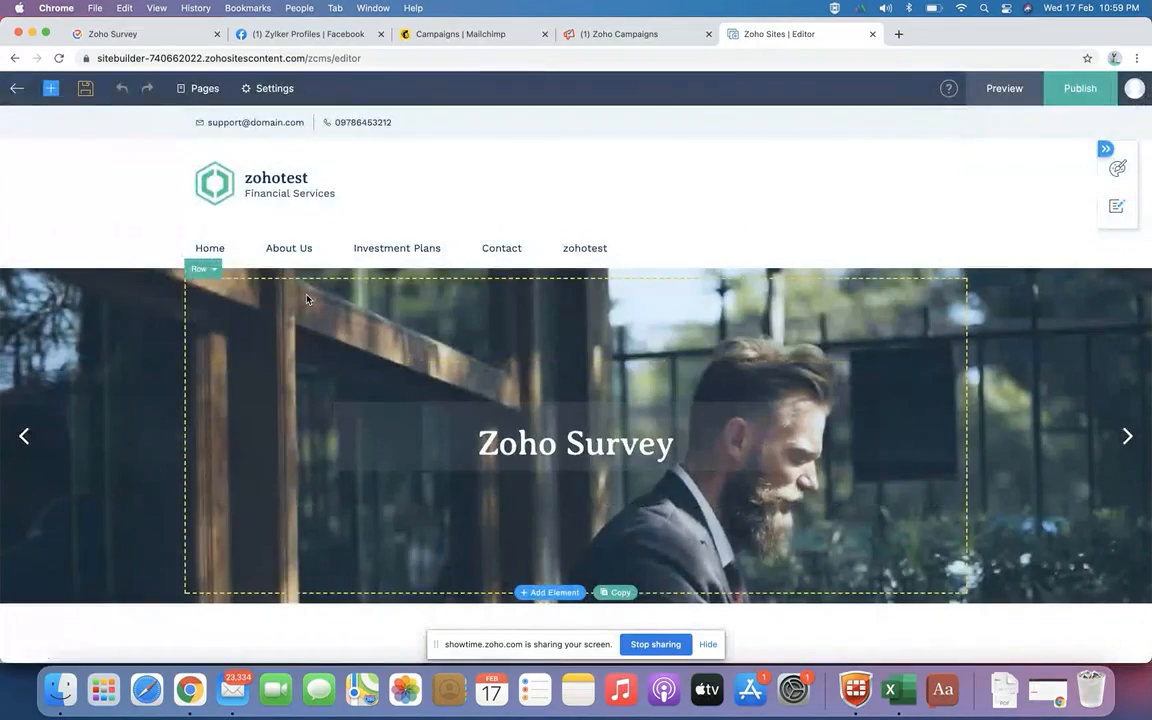
Add a Code Snippet element named "survey" containing the copied pop-up script to the empty section with the coloured wave background
scroll(307, 298, down, 4)
scroll(307, 298, down, 5)
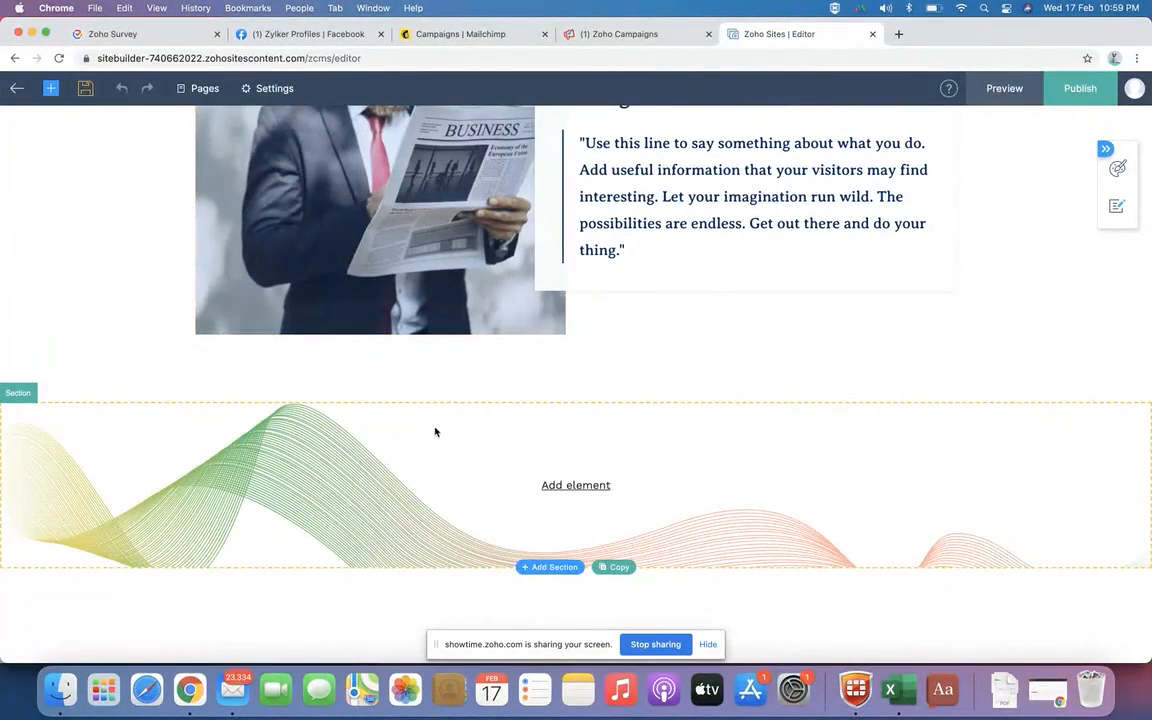
click(547, 486)
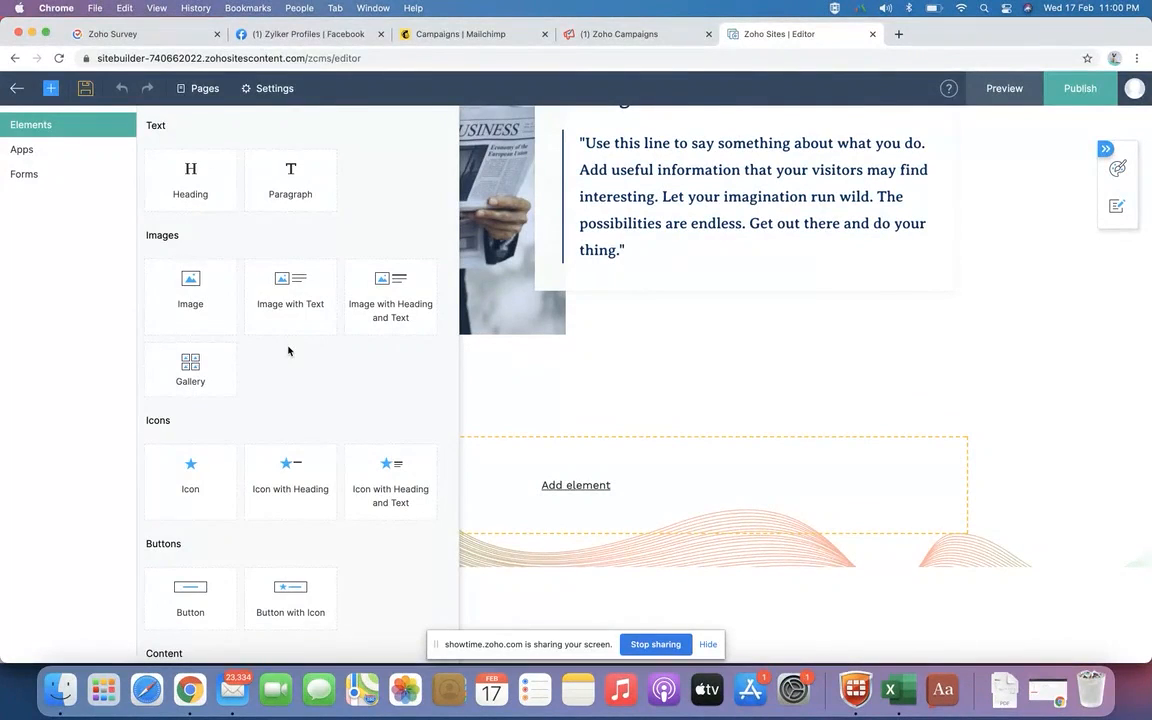
scroll(288, 350, down, 10)
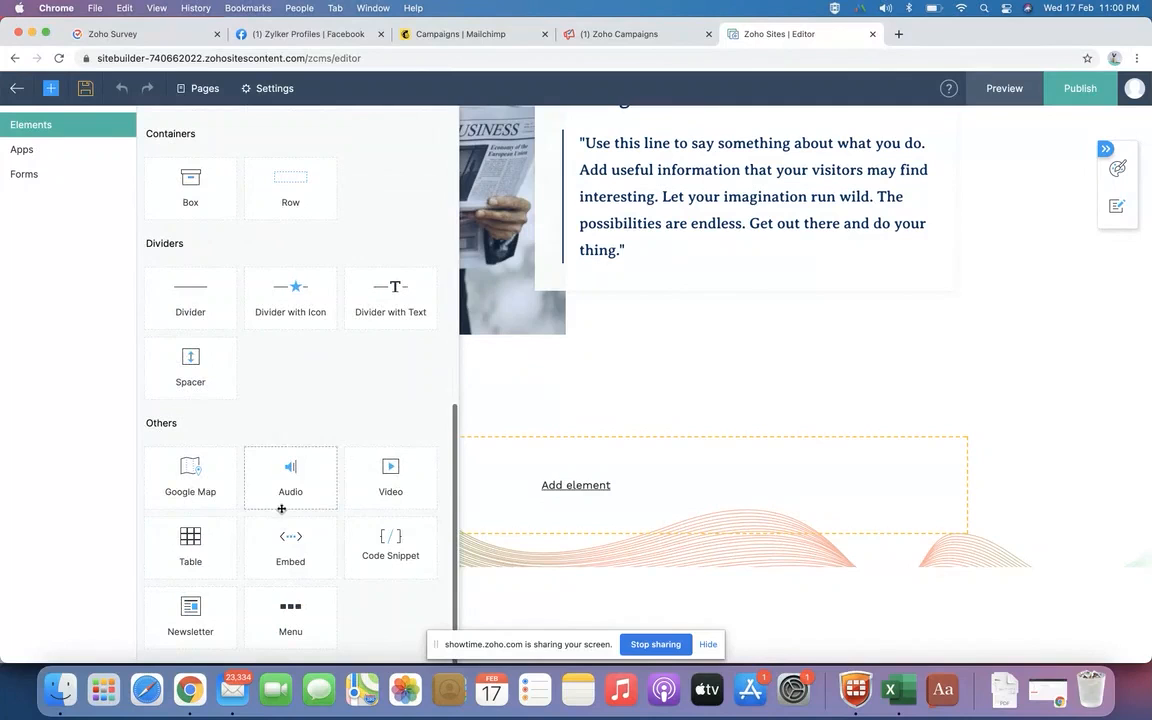
click(389, 544)
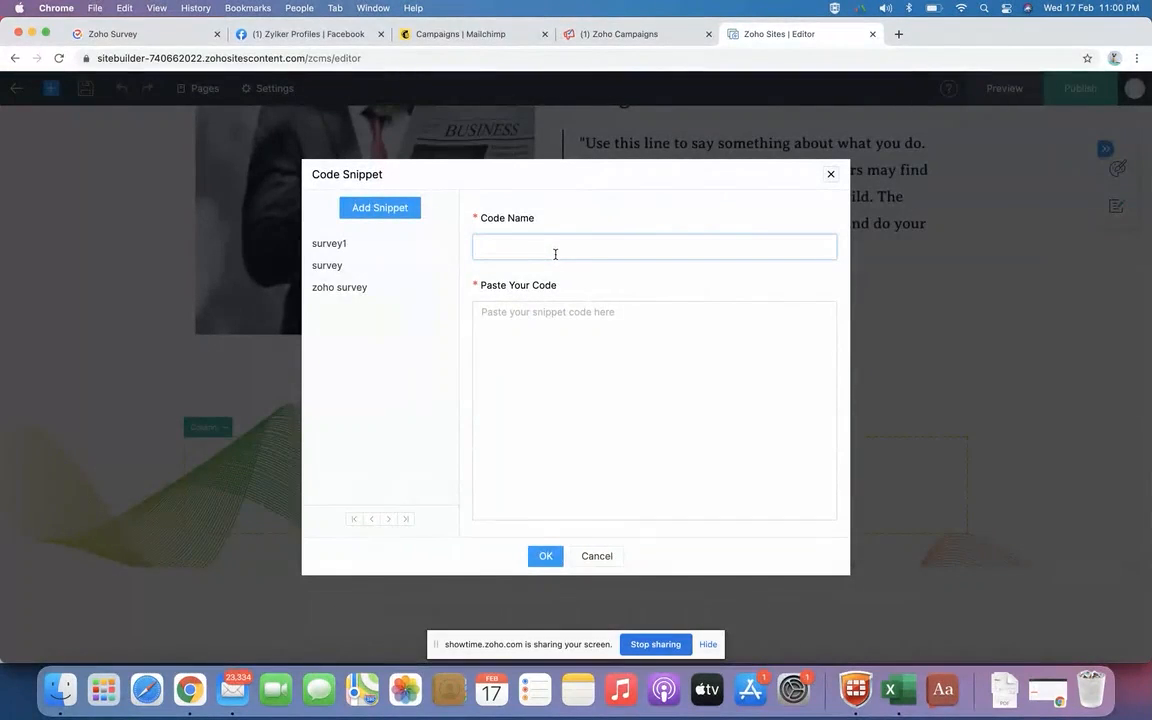
text(survey)
click(579, 360)
key(super+v)
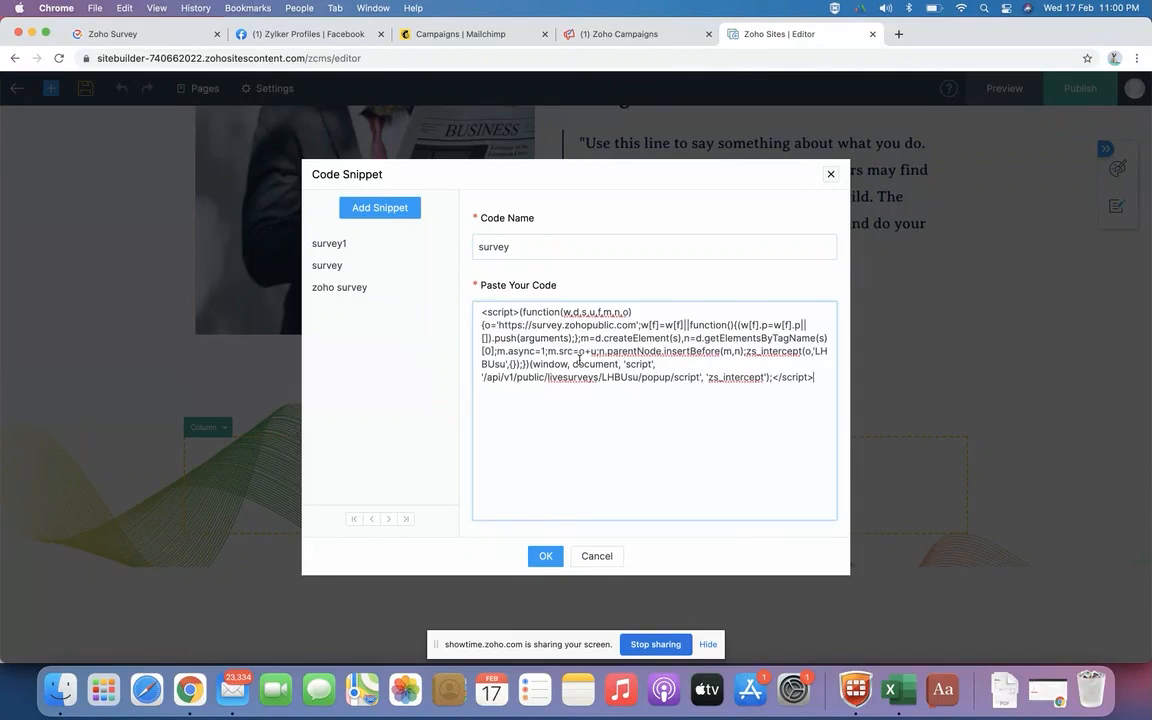
click(543, 556)
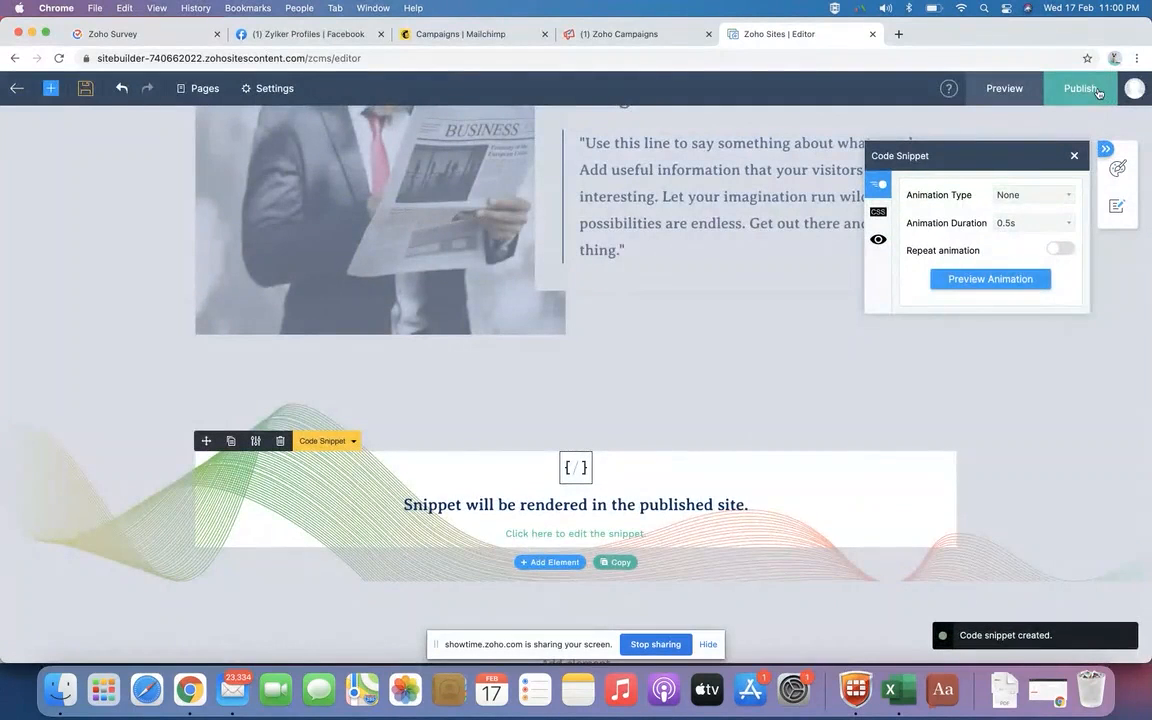
Publish the site and answer the customer support rating with the middle face in the pop-up survey on zsurvey.zohosites.com
click(1098, 91)
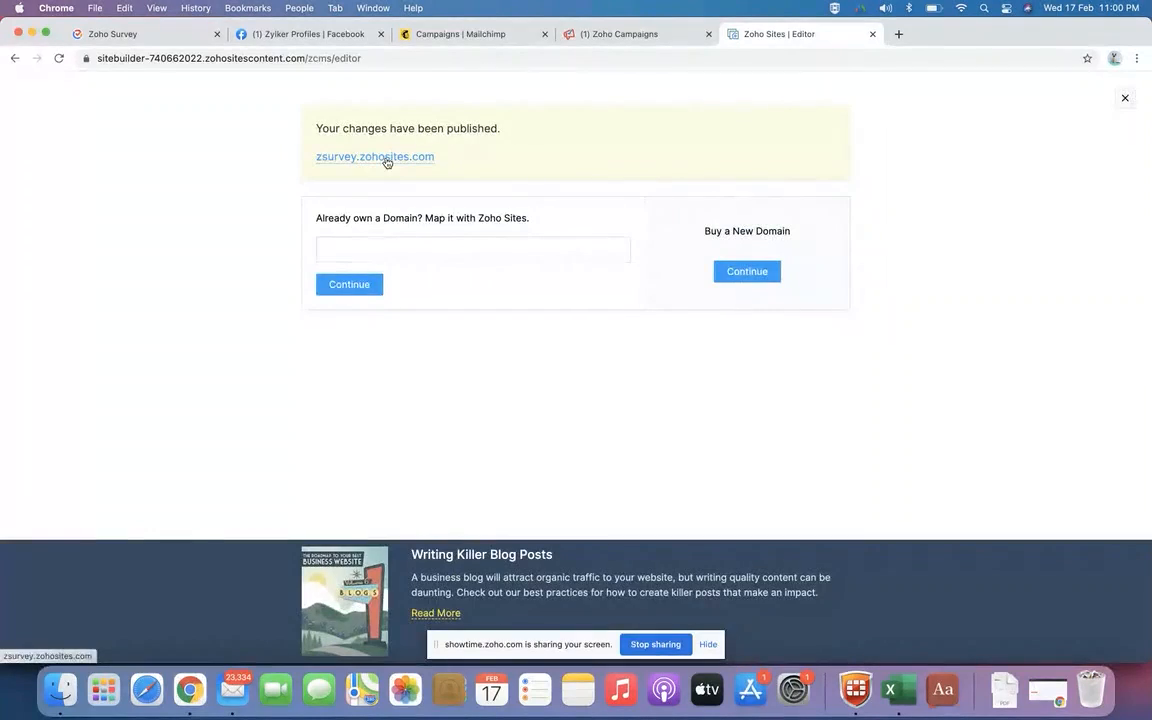
click(387, 157)
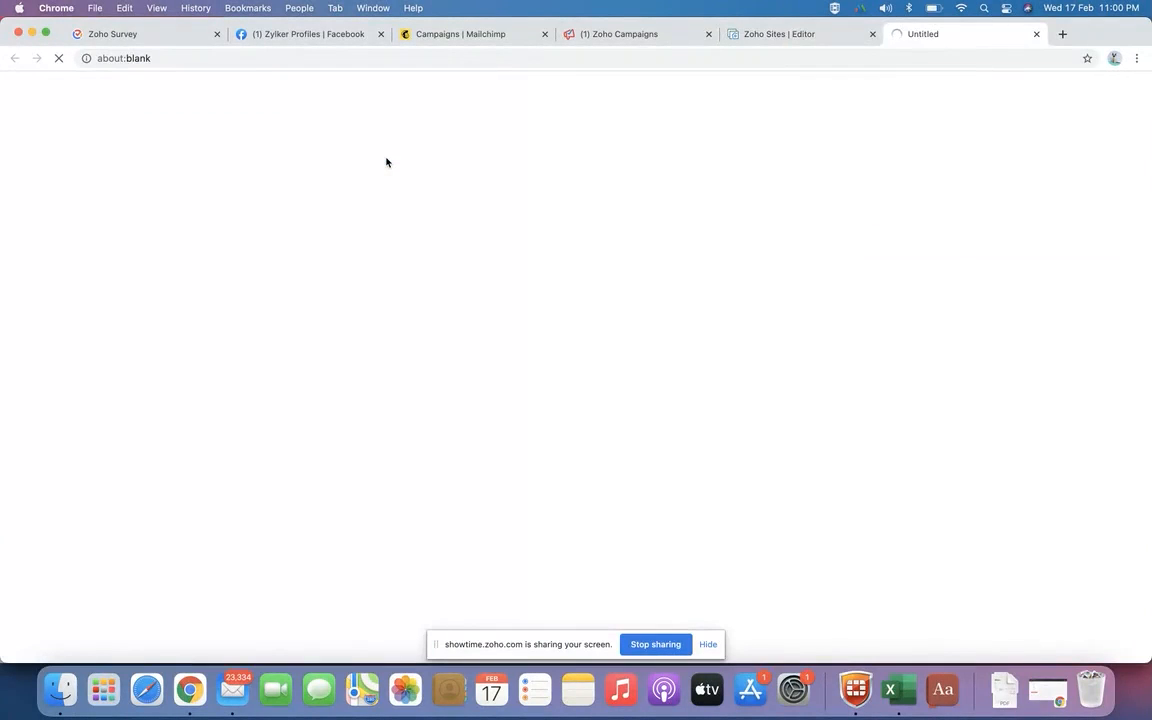
scroll(575, 355, down, 10)
scroll(575, 355, down, 5)
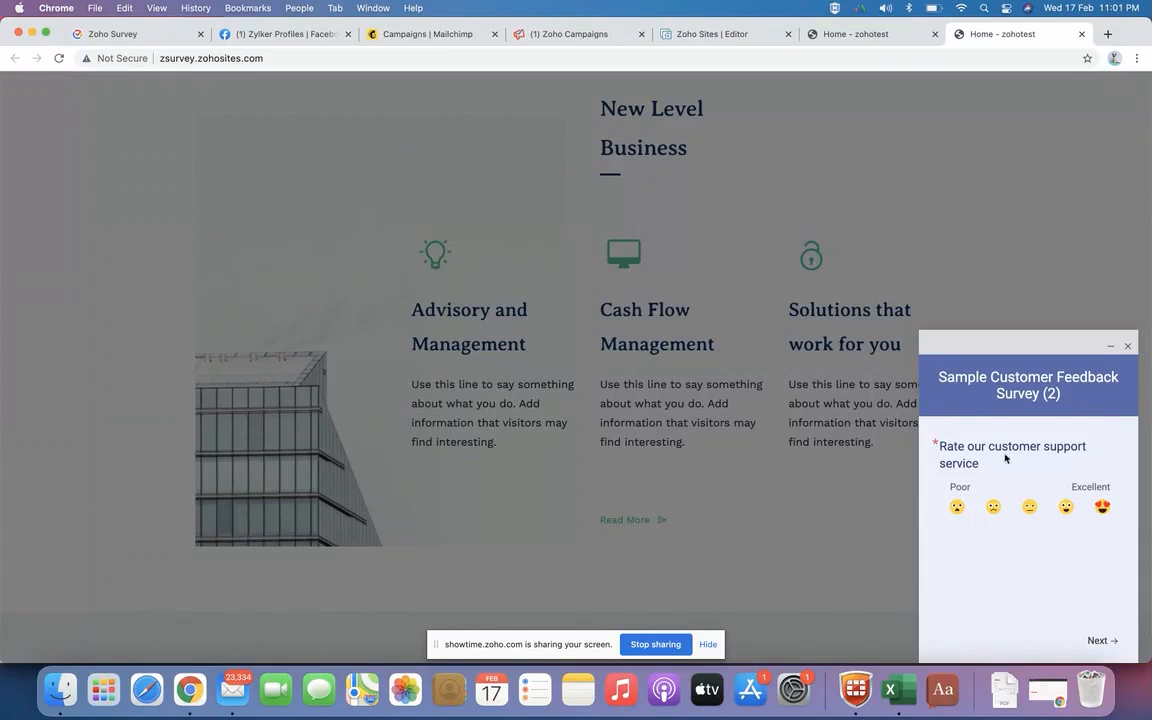
click(1031, 508)
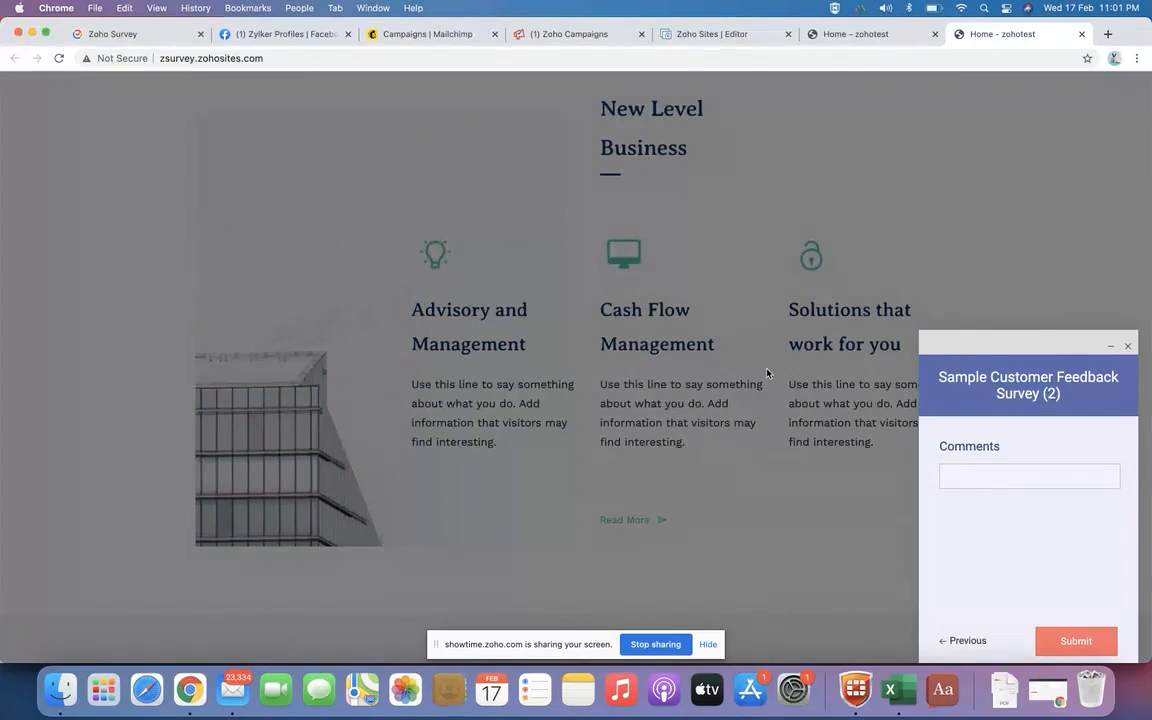
Return to Zoho Survey and copy the survey's Iframe code from the website embed options
click(120, 38)
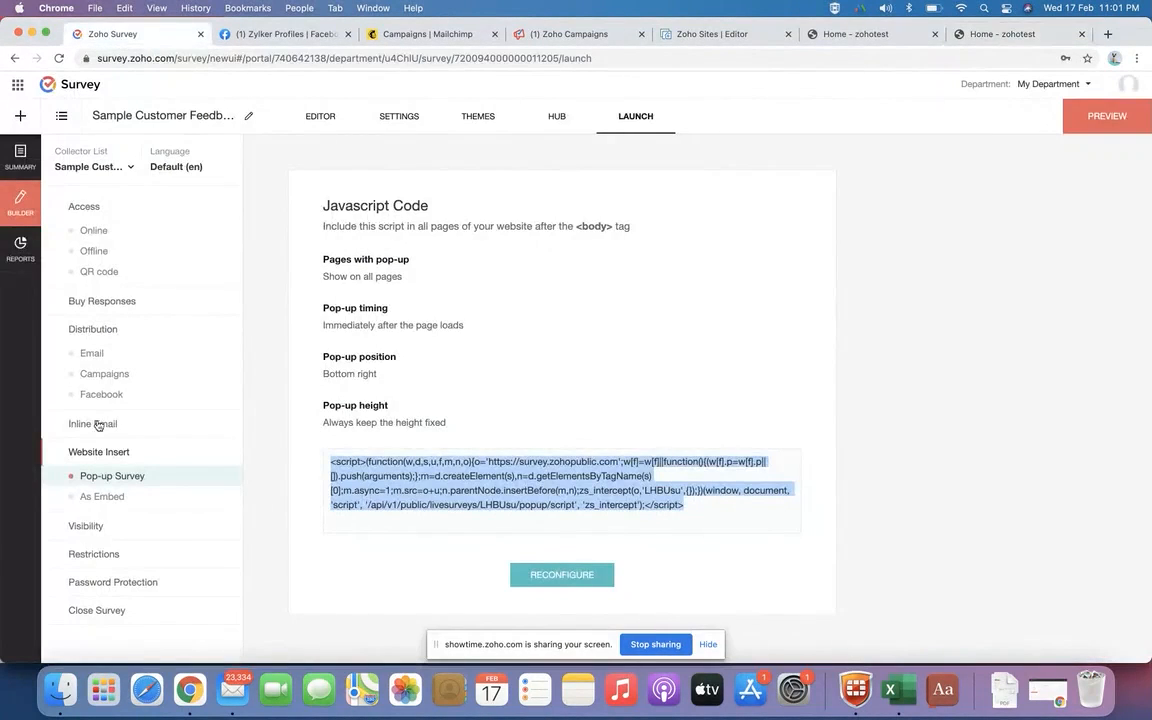
click(102, 499)
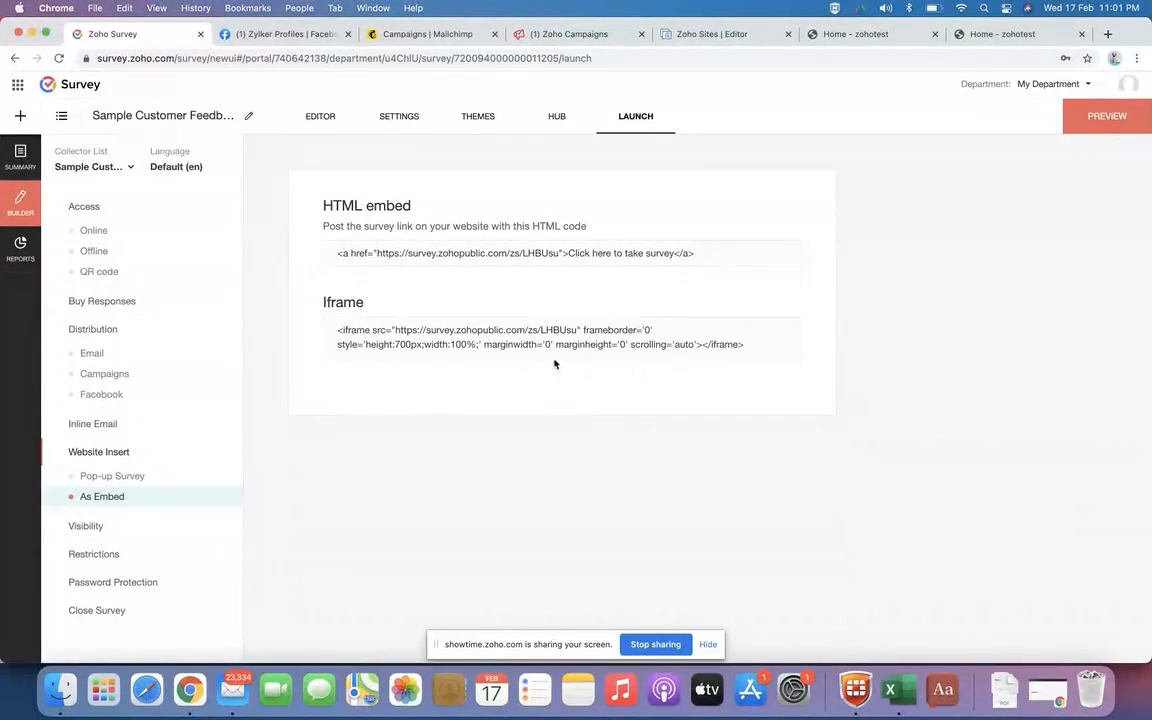
click(501, 318)
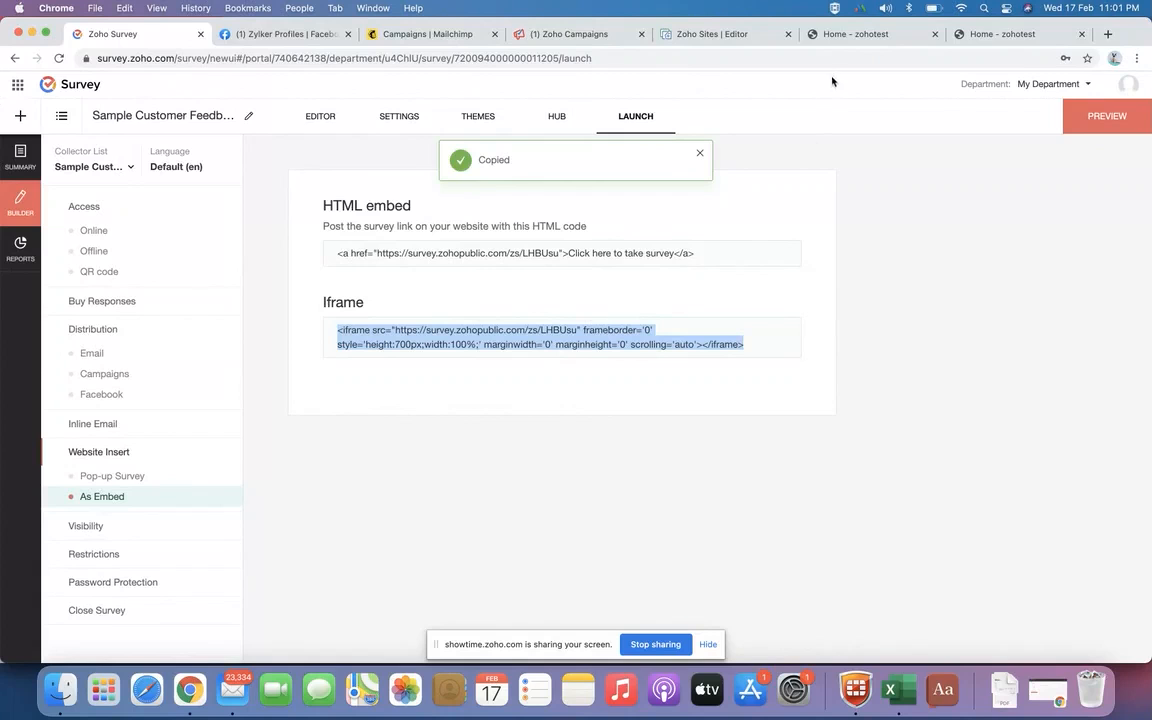
Reopen the zohotest site in the Zoho Sites editor and embed the copied iframe code in the empty section below the code snippet
click(730, 40)
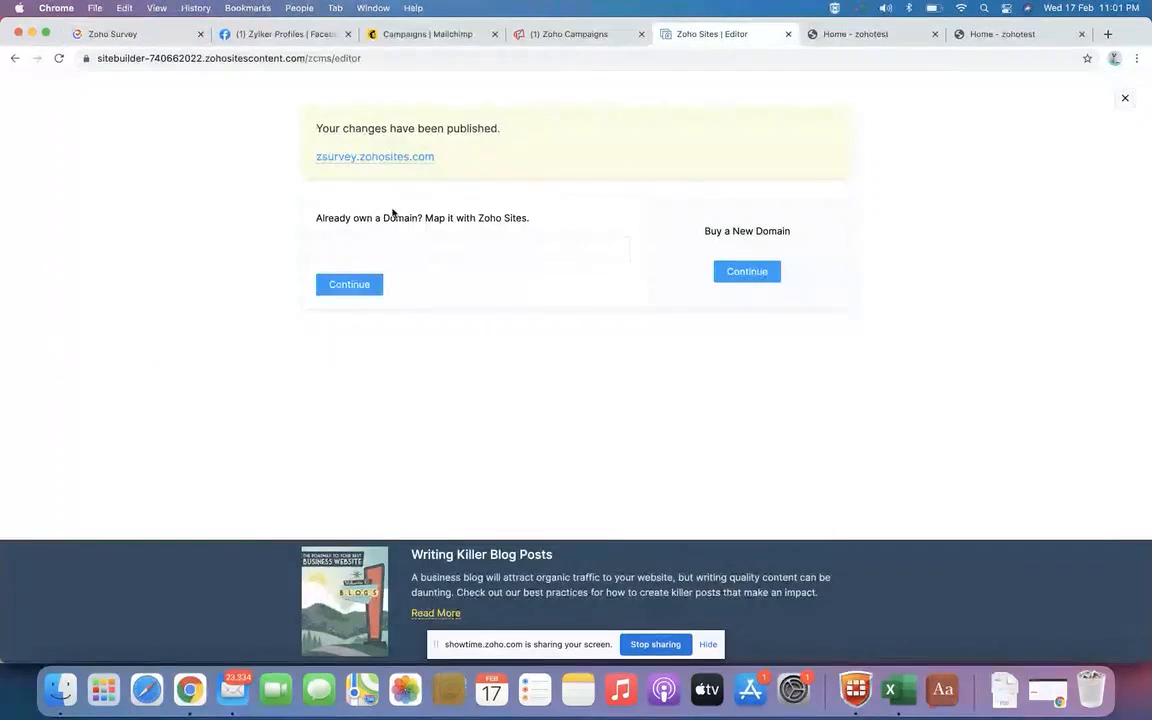
click(16, 59)
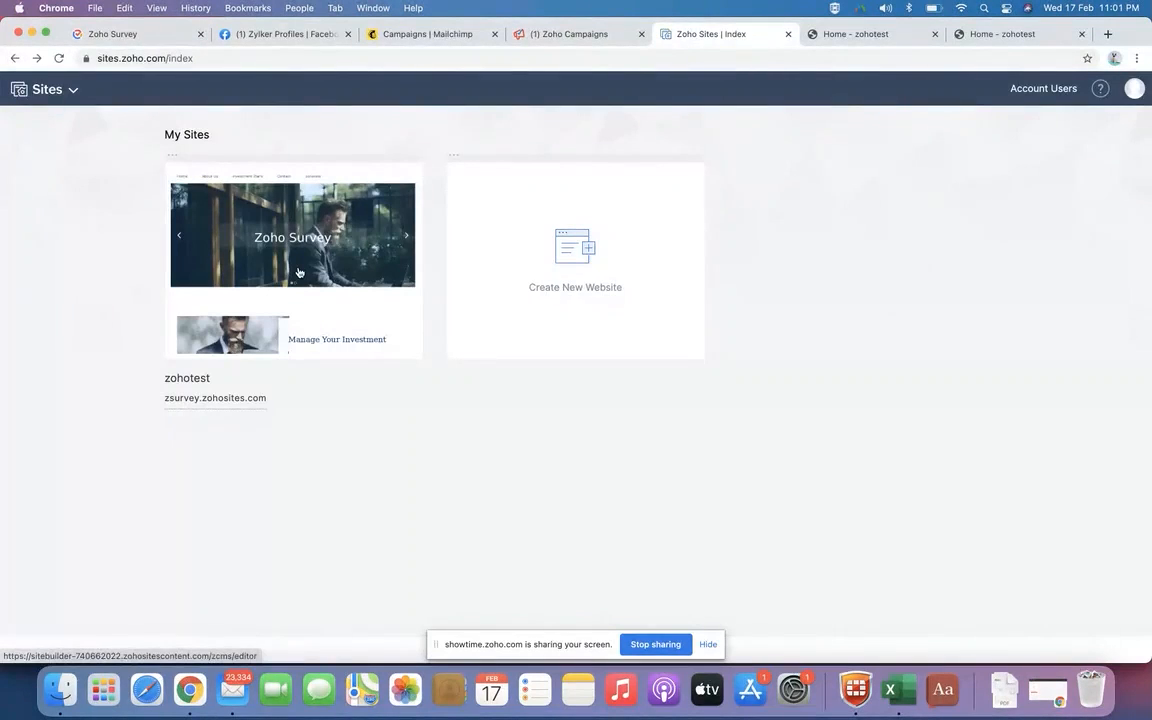
click(297, 240)
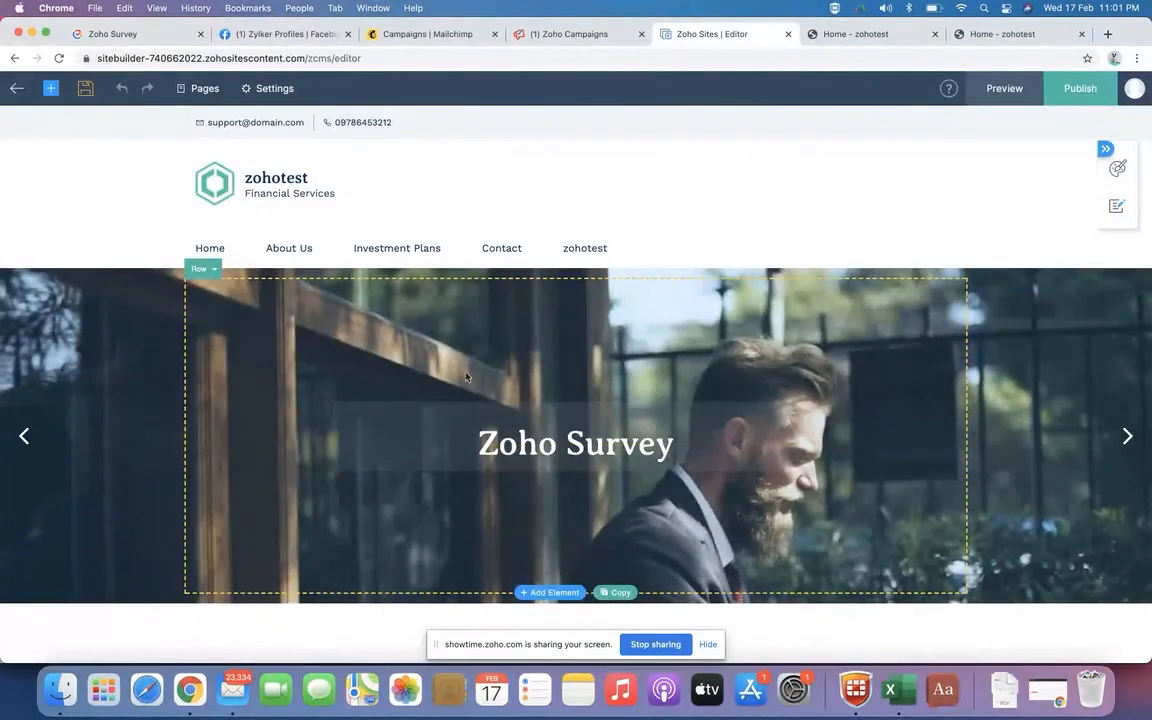
scroll(467, 385, down, 10)
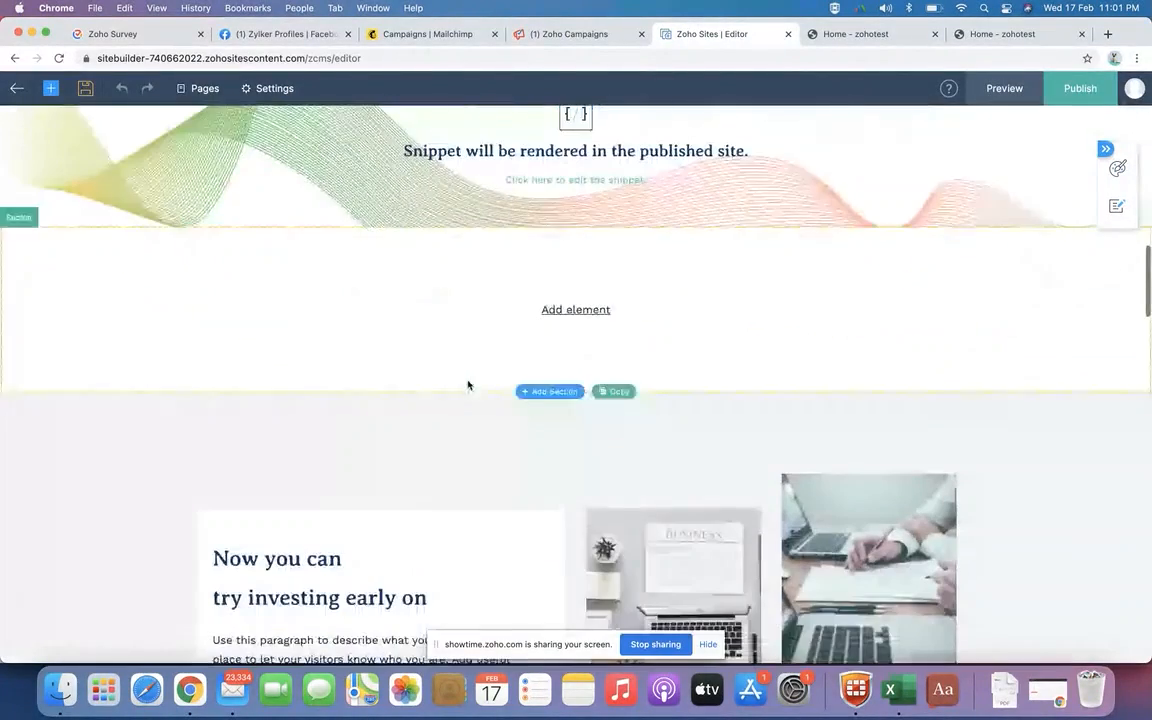
click(561, 317)
scroll(297, 444, down, 5)
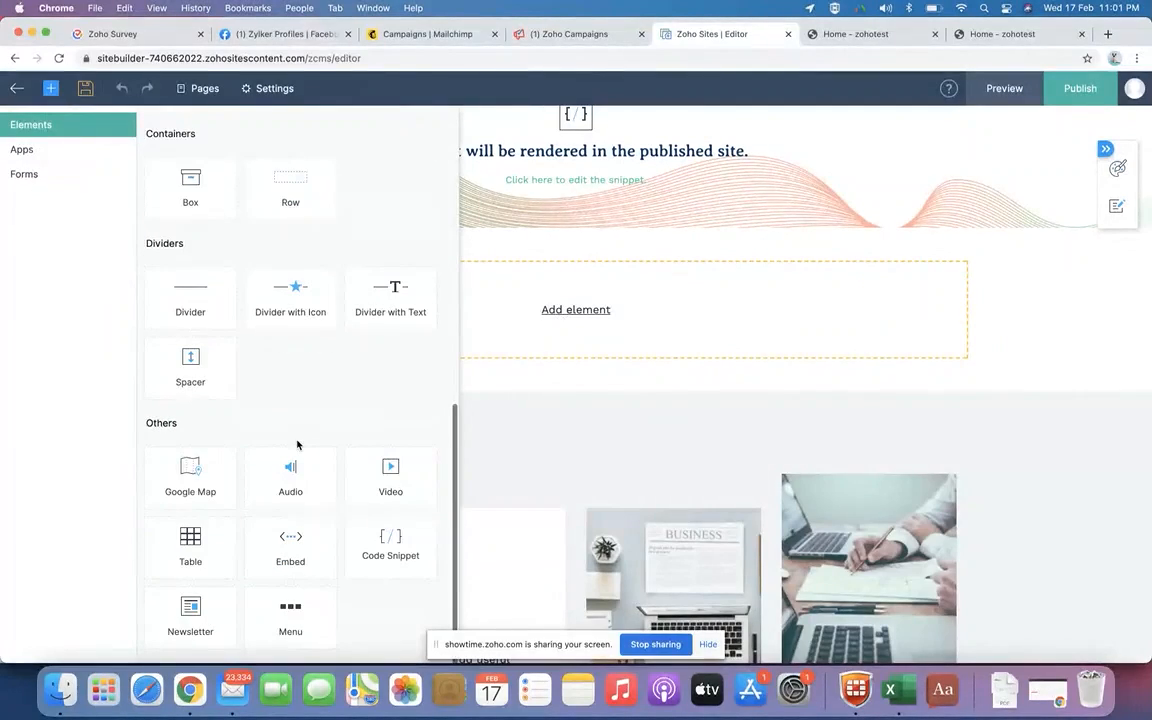
click(297, 549)
click(481, 311)
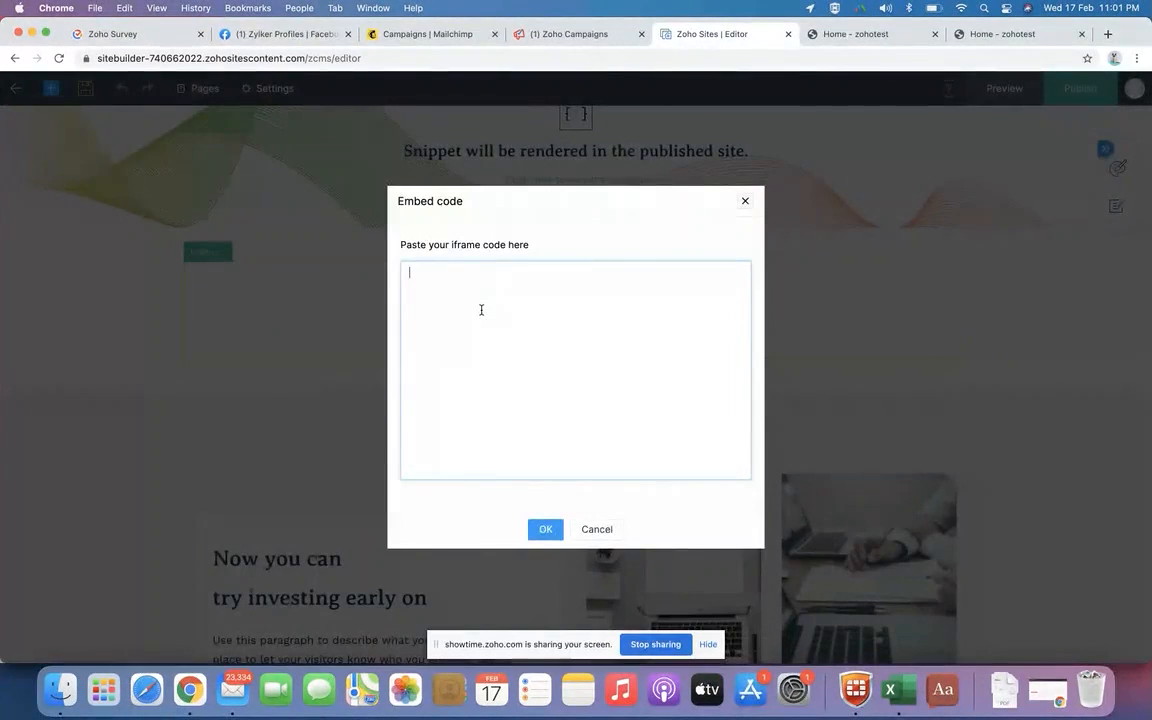
key(cmd+v)
click(544, 528)
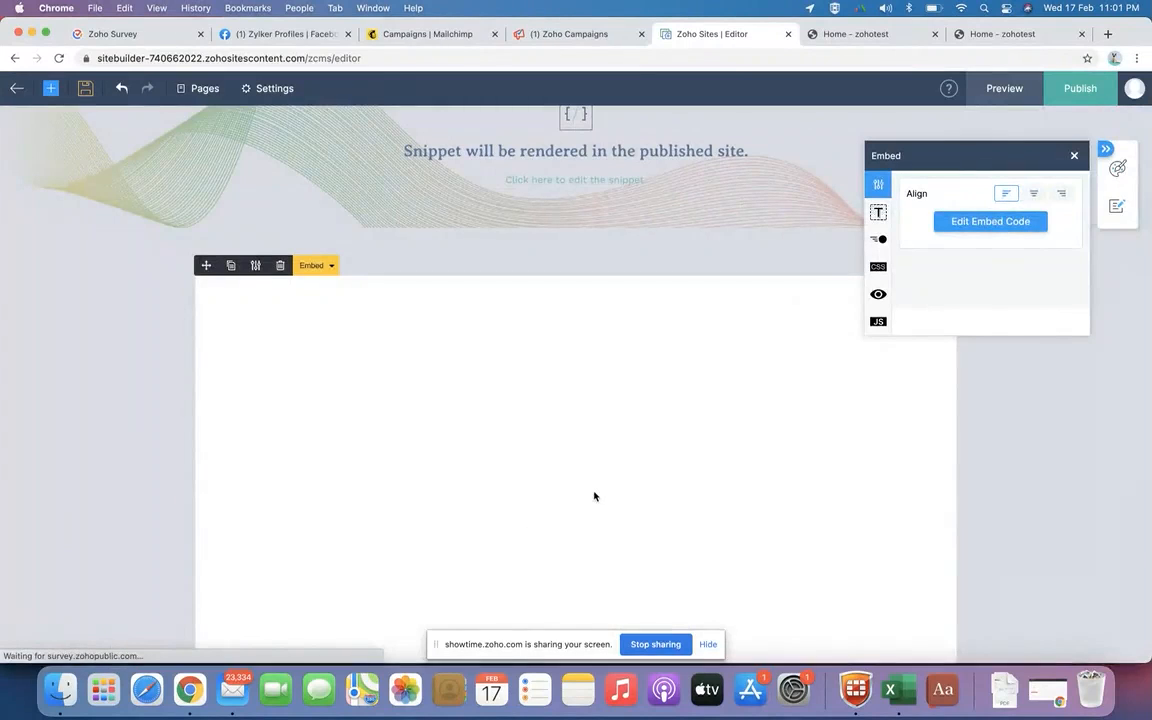
scroll(596, 470, down, 1)
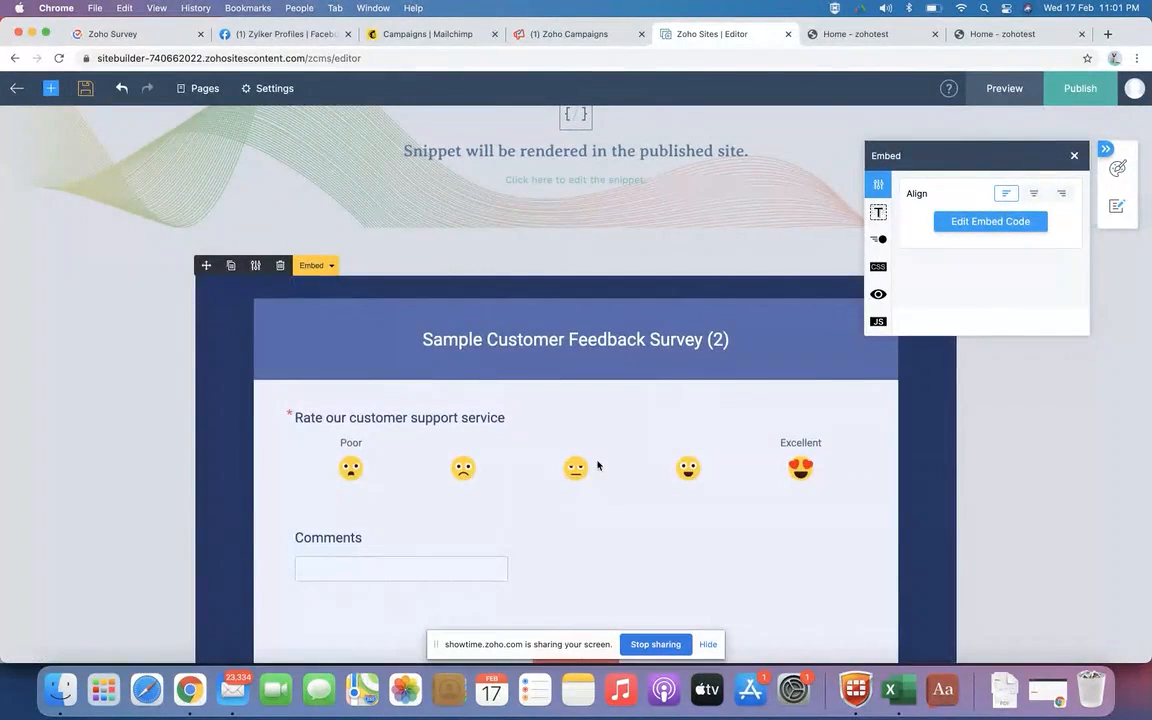
Publish the site, reload the live zohotest page and view the embedded survey with the pop-up closed
click(1063, 96)
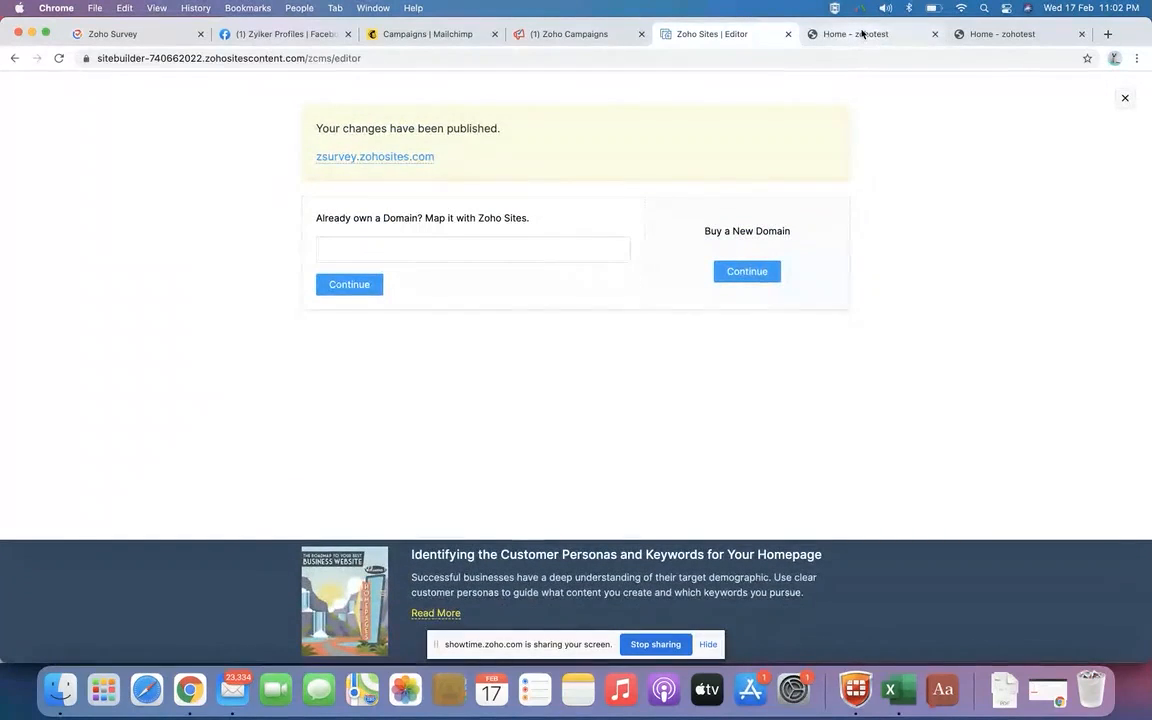
click(860, 38)
click(59, 58)
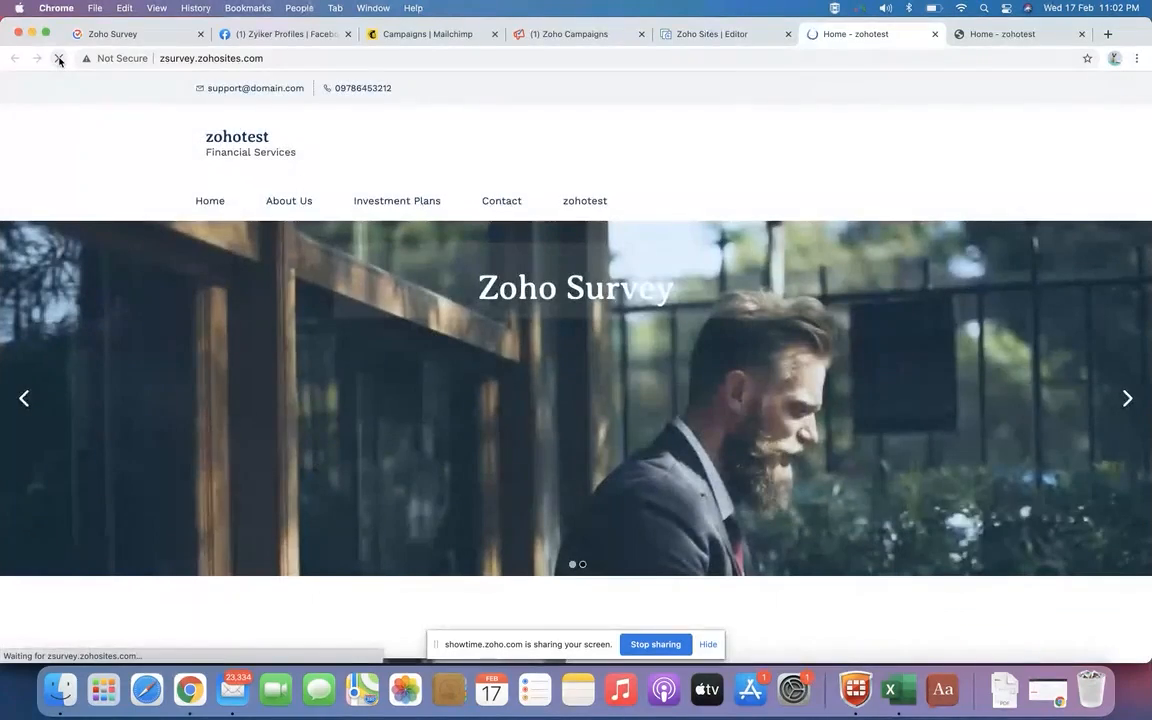
scroll(399, 368, down, 5)
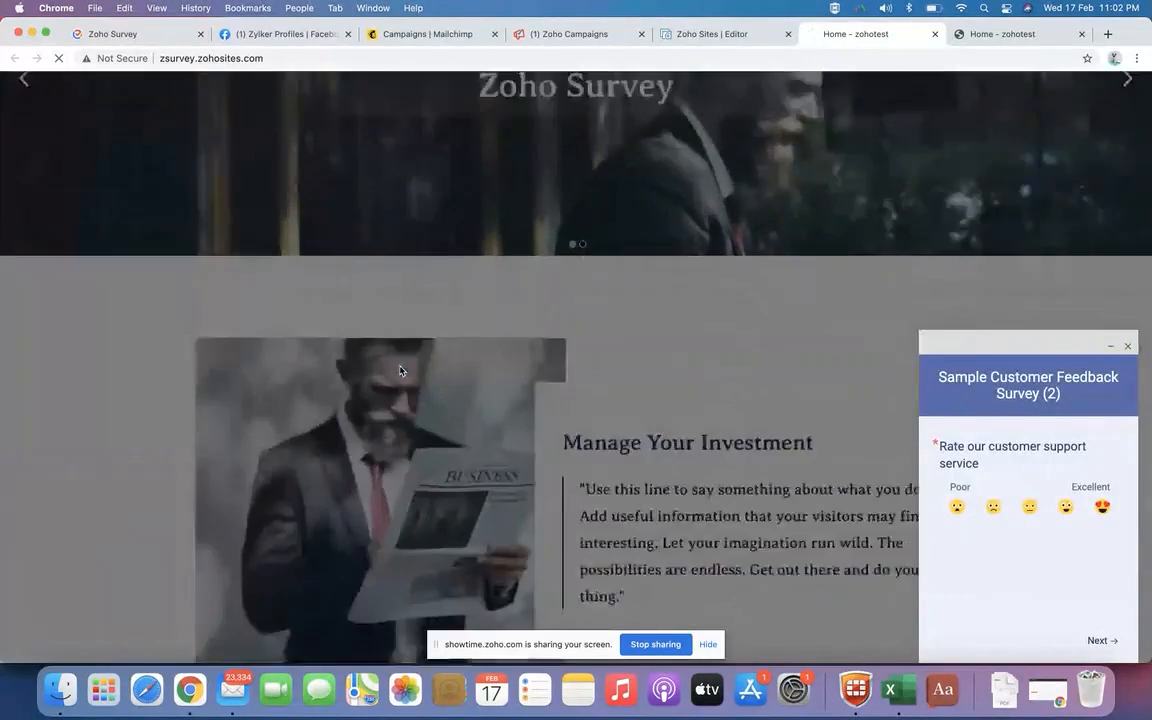
scroll(399, 370, down, 10)
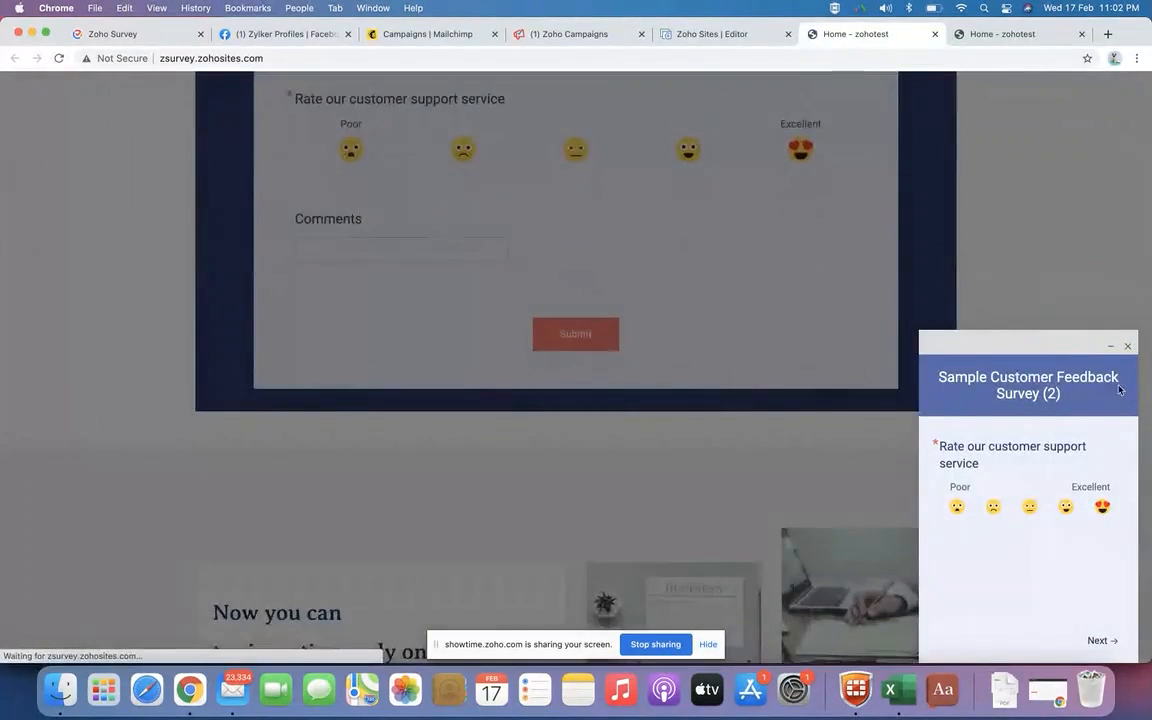
click(1127, 346)
scroll(602, 321, up, 1)
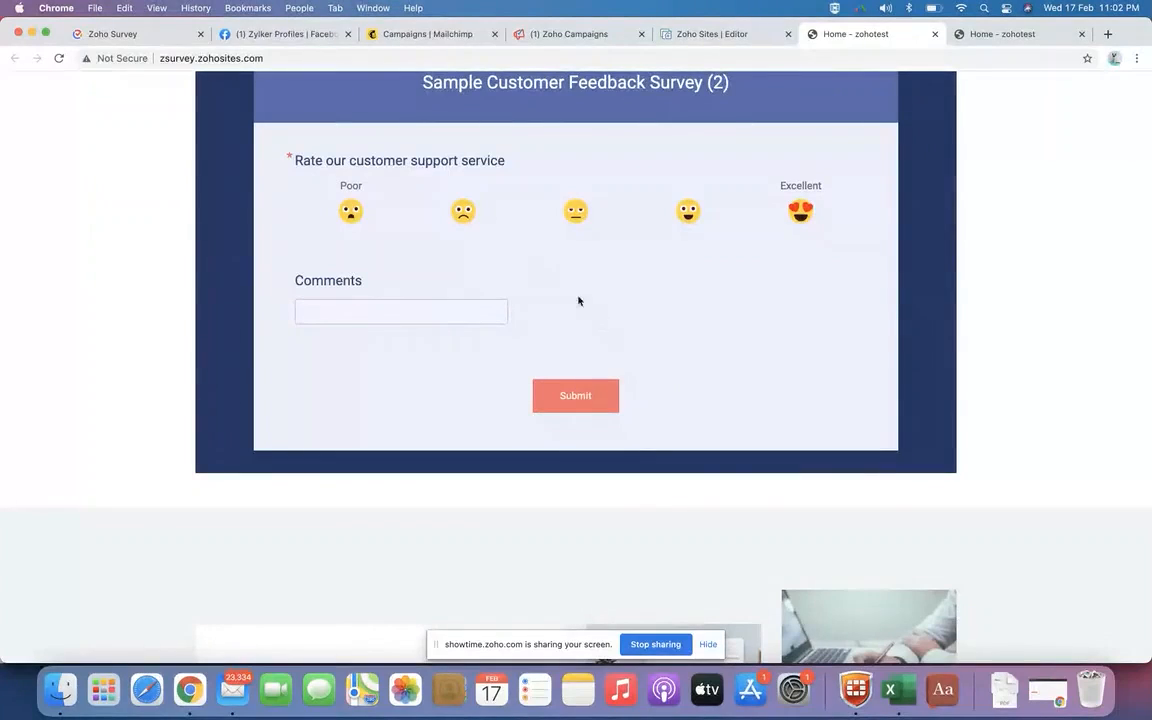
click(136, 35)
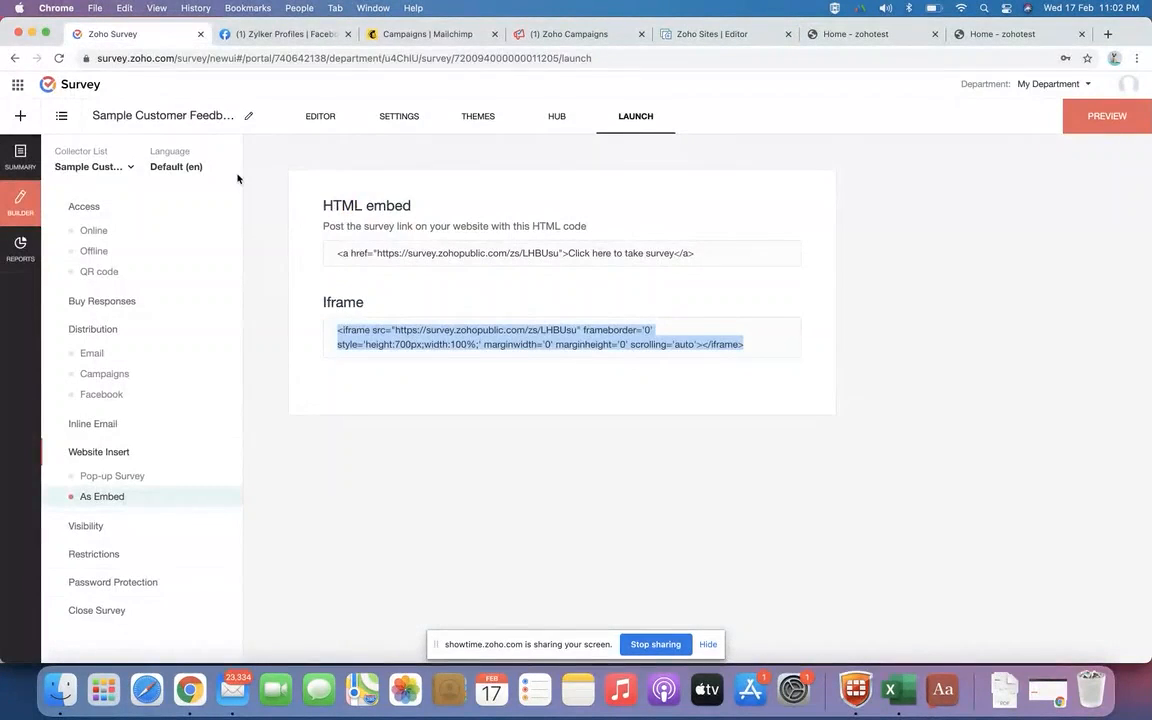
click(652, 646)
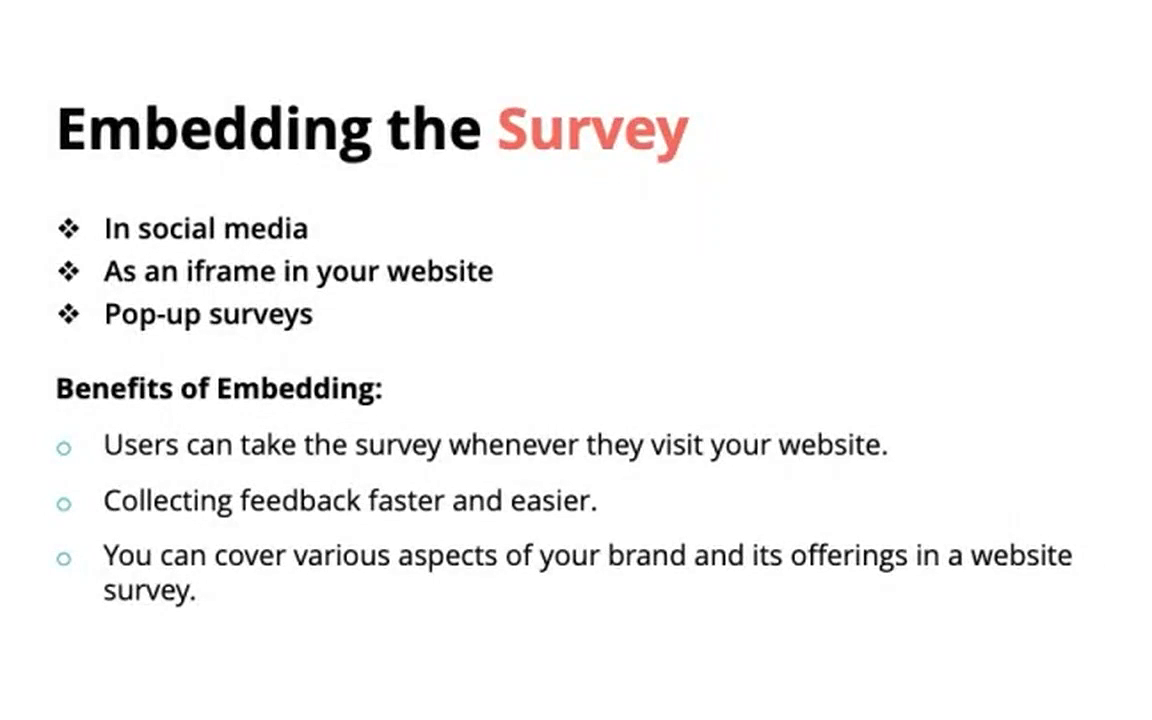
key(Right)
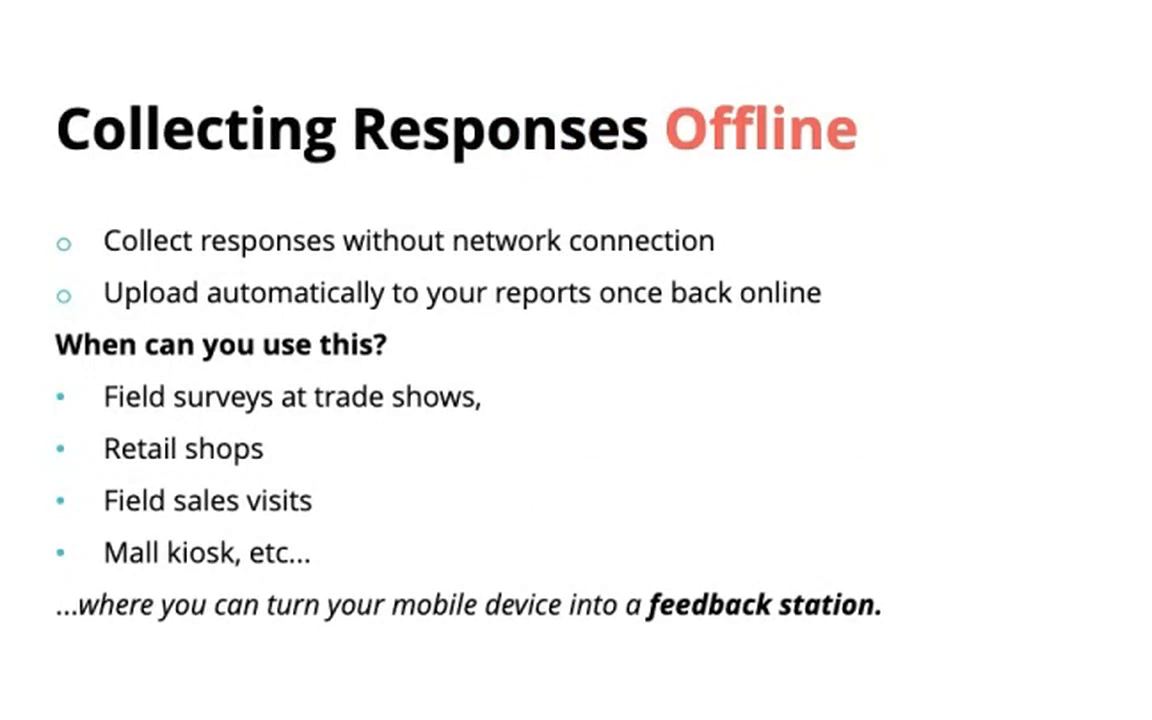
key(Right)
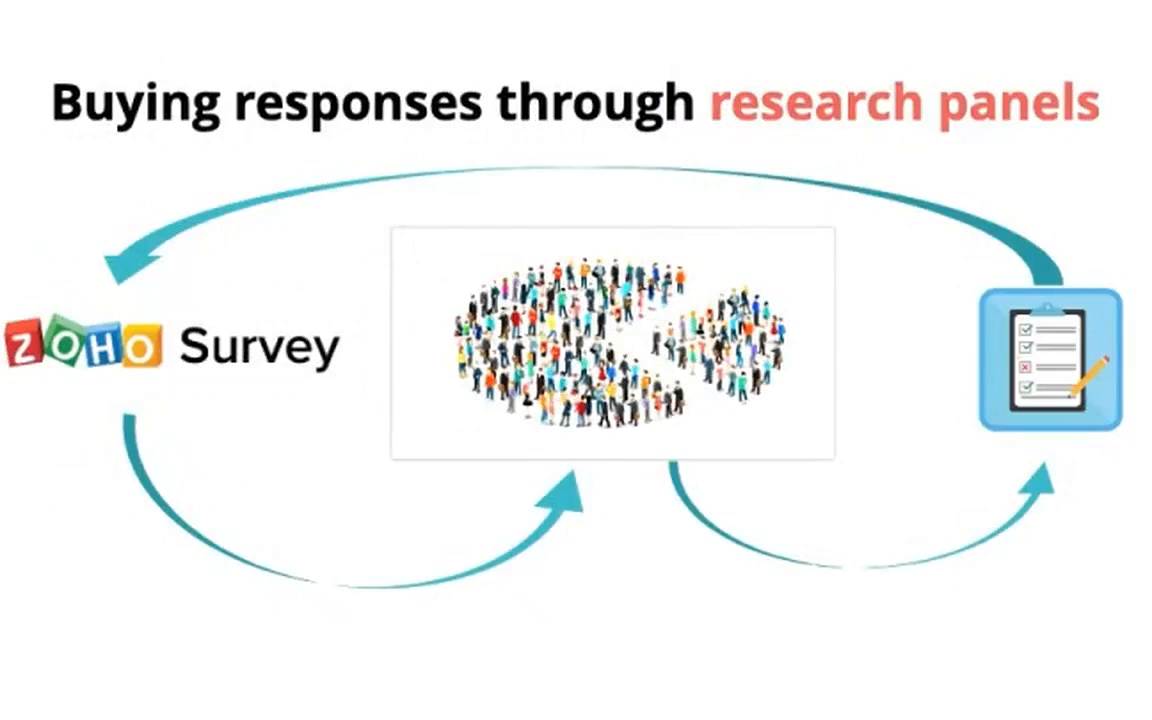
key(Left)
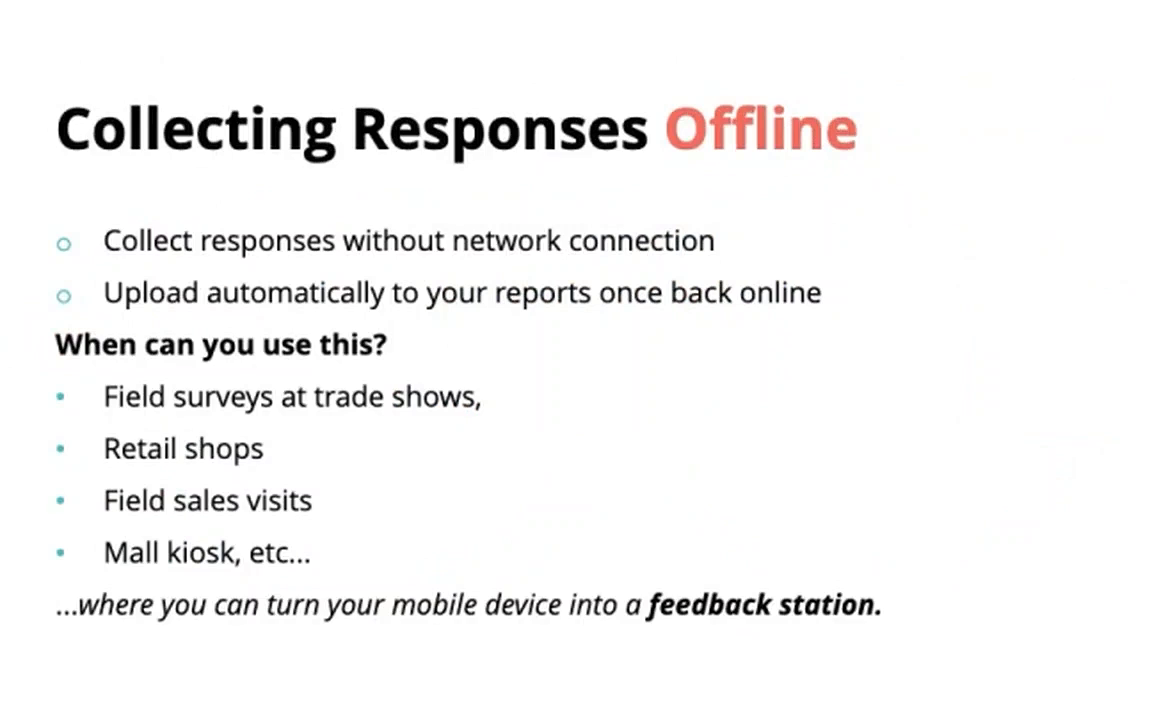
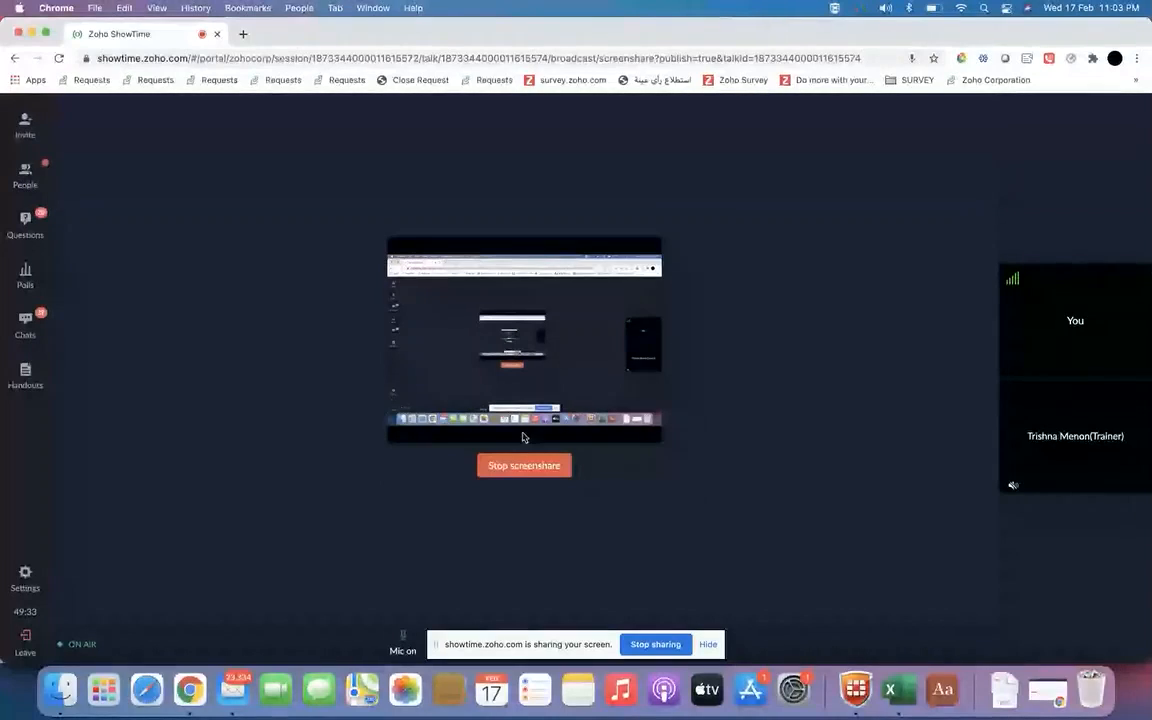
Switch back to the Zoho Survey browser profile and begin setting up offline response collection for the survey
click(299, 8)
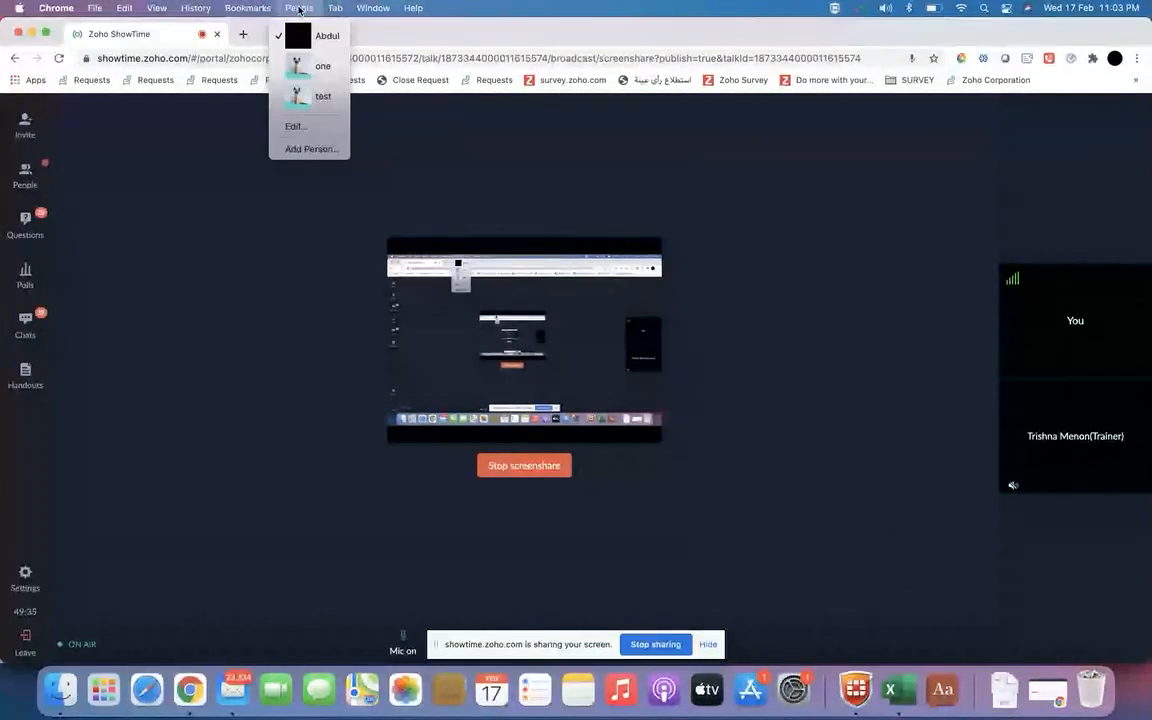
click(313, 65)
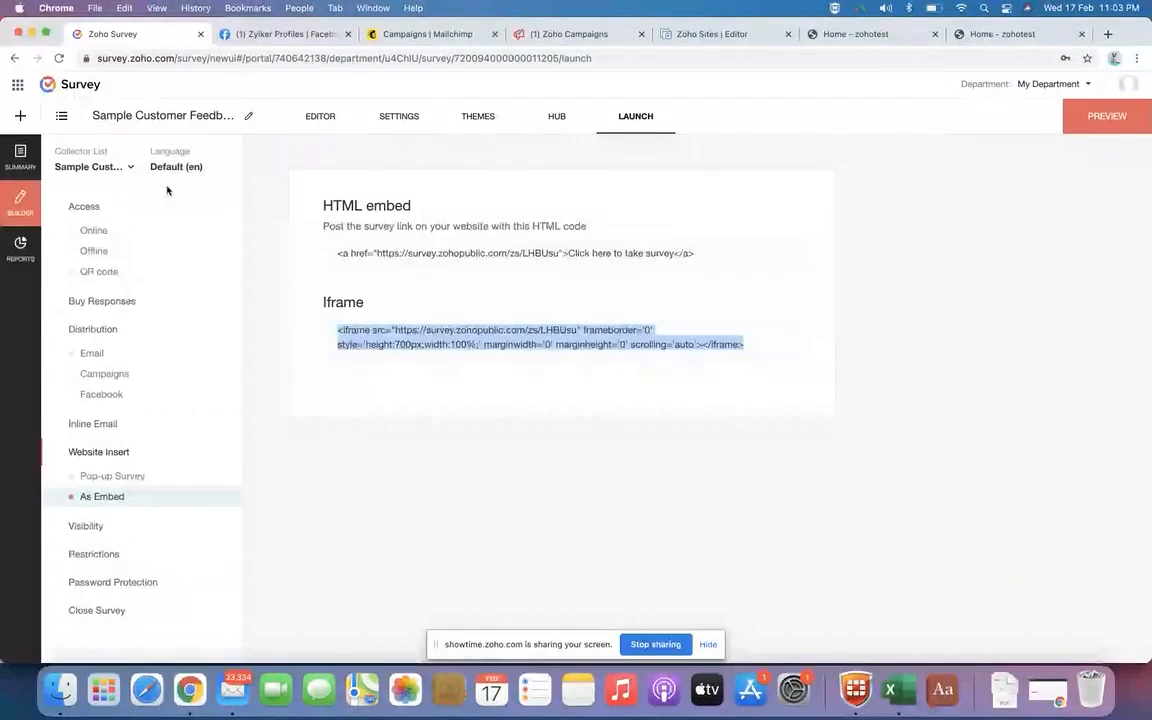
click(94, 253)
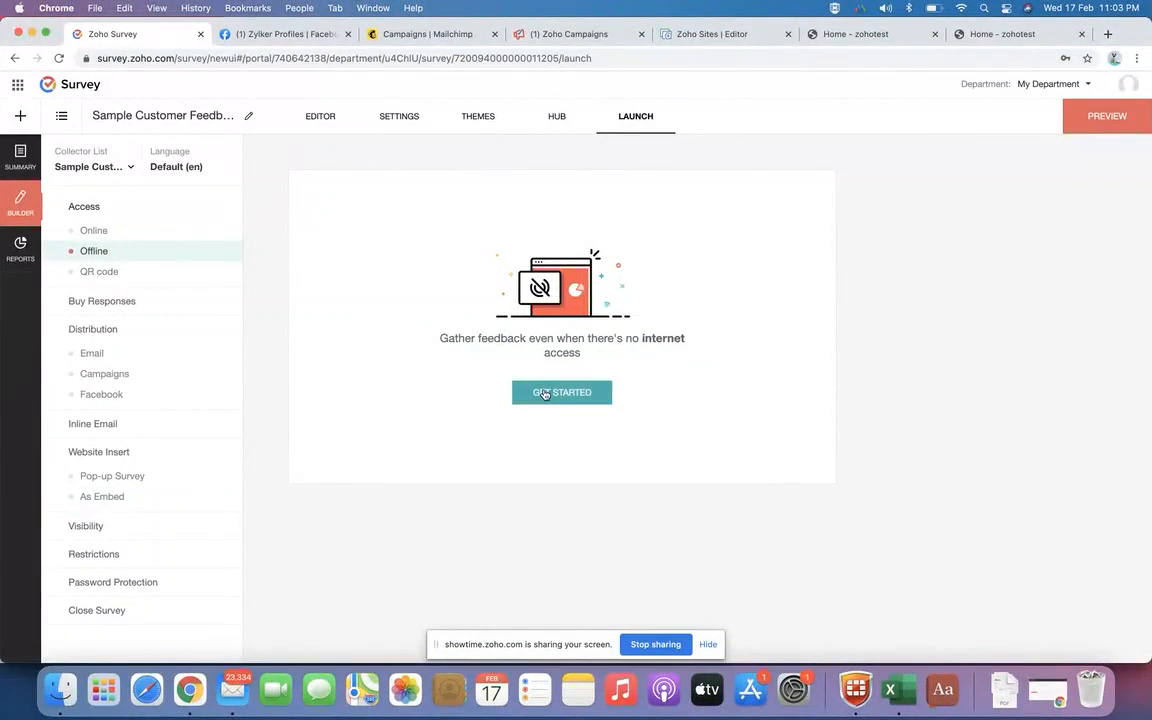
click(545, 394)
Enter an offline survey password, enable Kiosk Mode and activate the offline survey
click(577, 281)
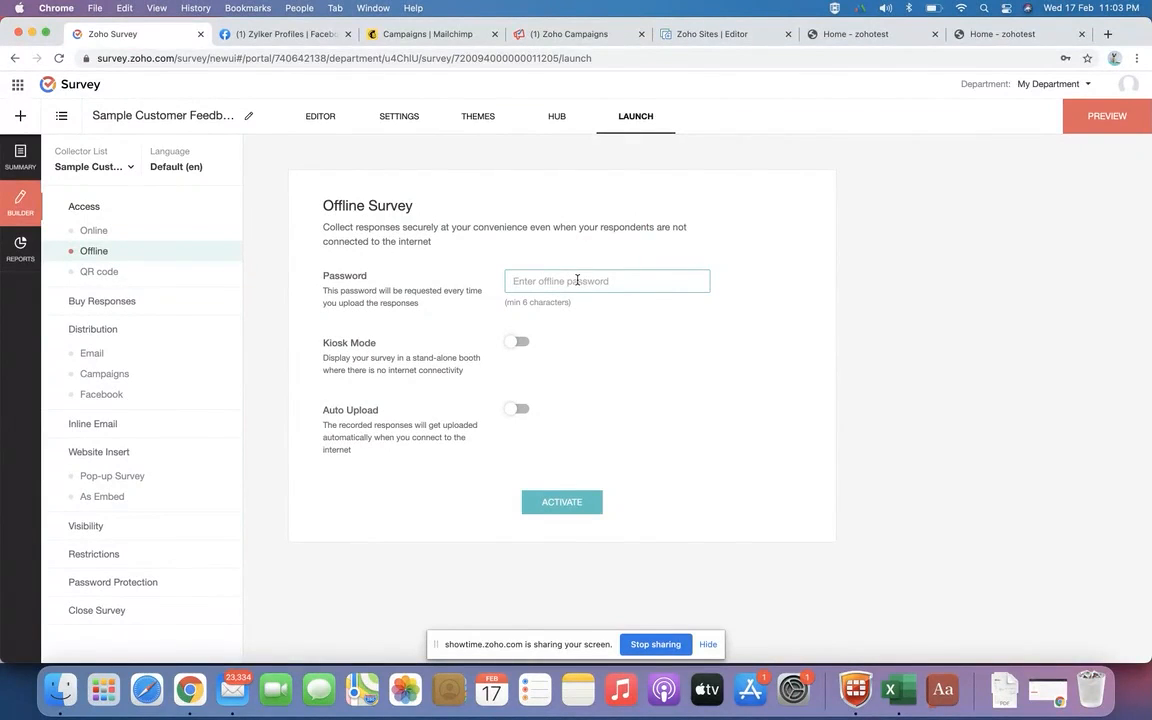
text(******)
click(517, 343)
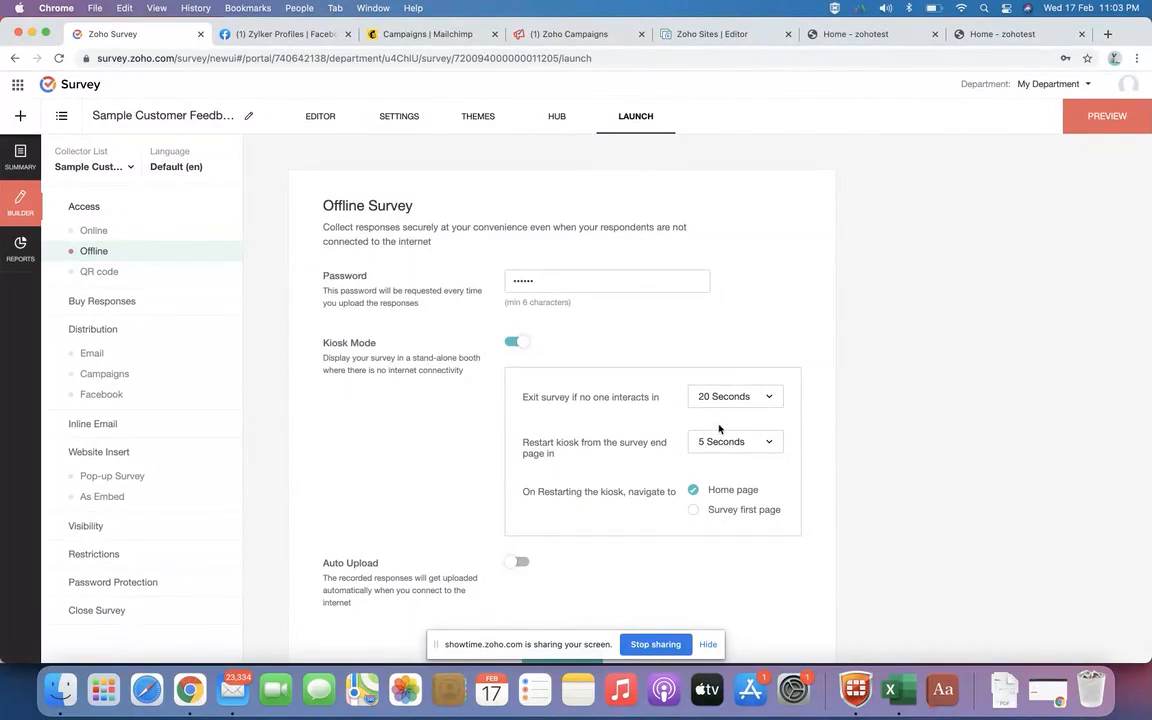
scroll(640, 450, down, 2)
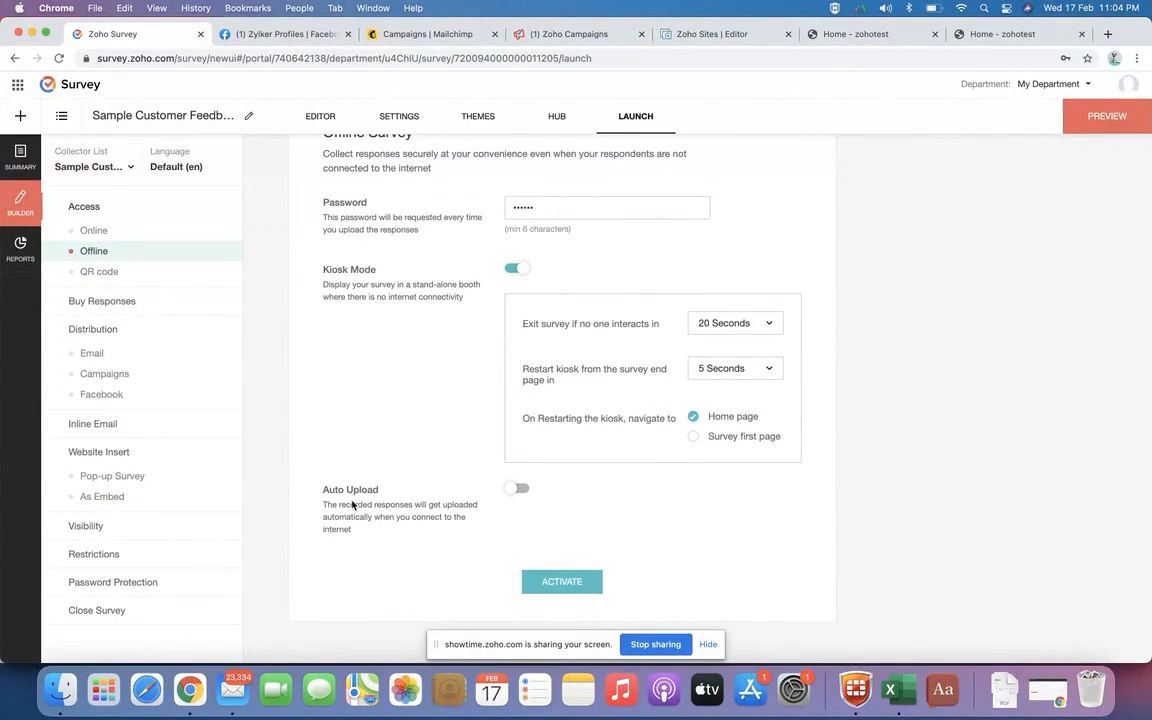
click(539, 582)
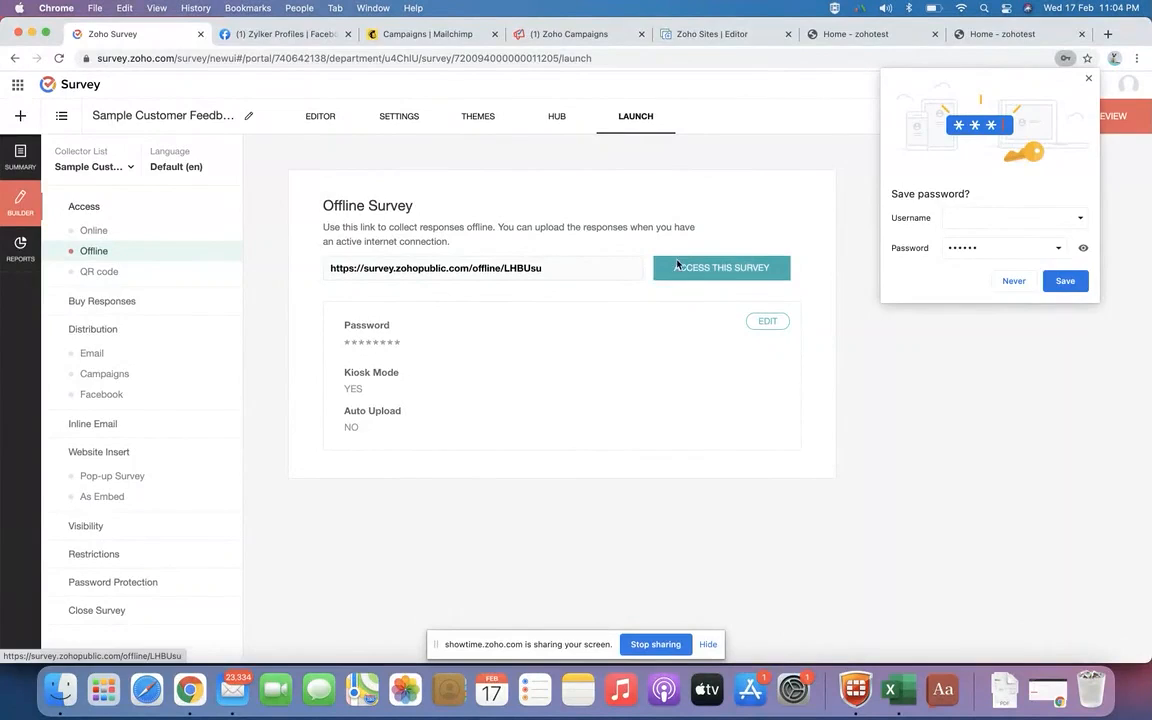
Access the offline survey and submit a response with the middle face rating and the comment "Good"
click(677, 264)
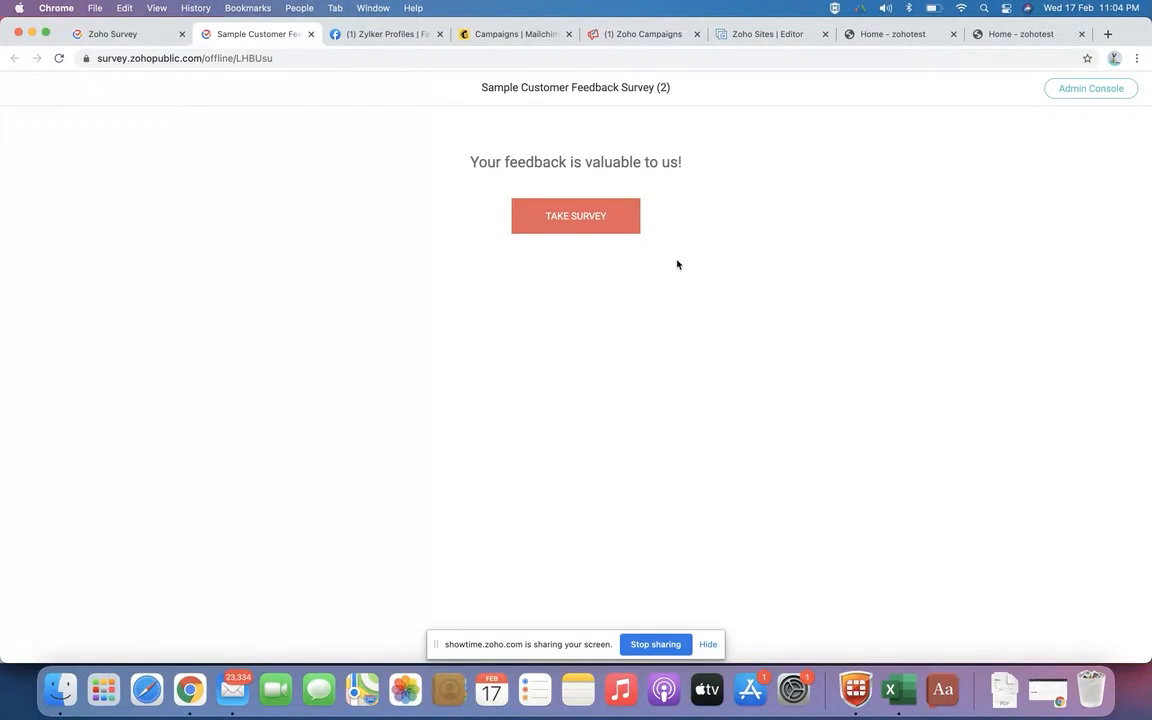
click(574, 222)
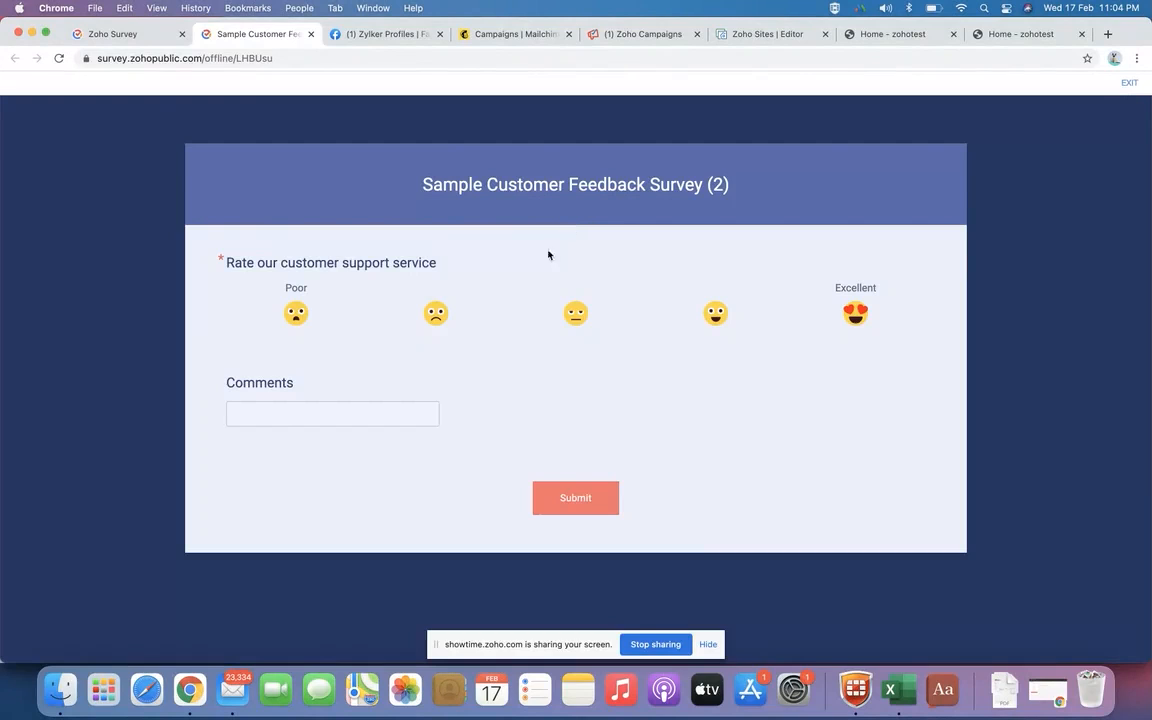
click(566, 318)
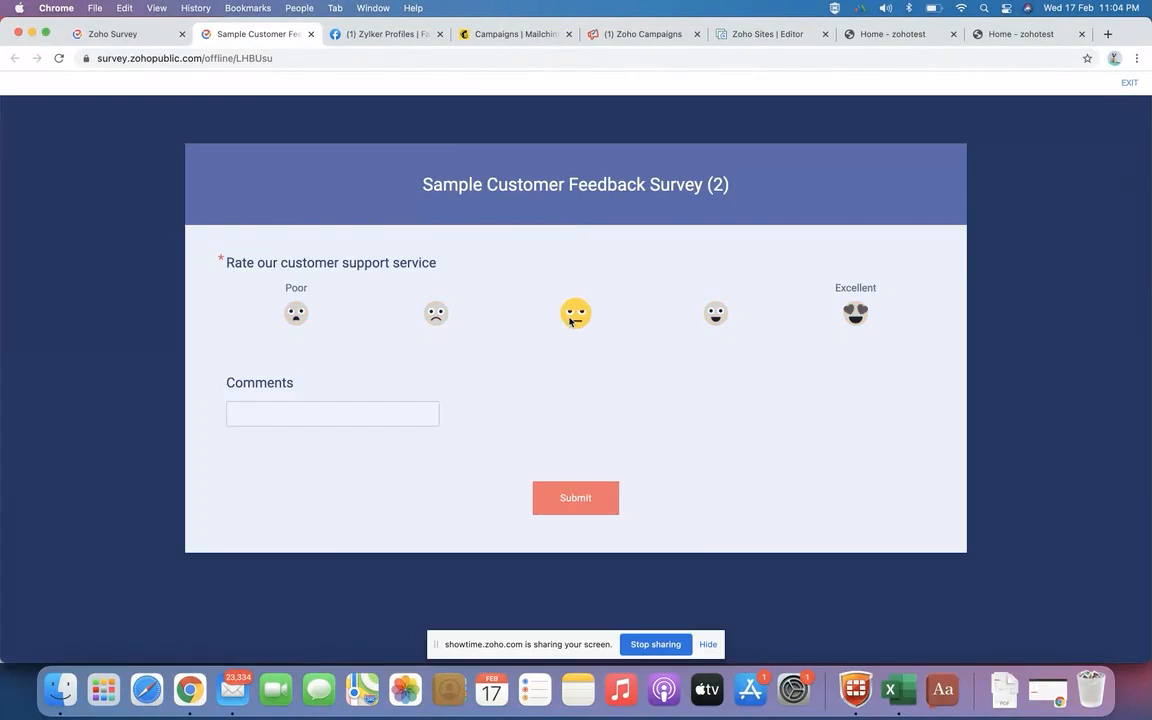
click(391, 411)
text(Good)
click(583, 503)
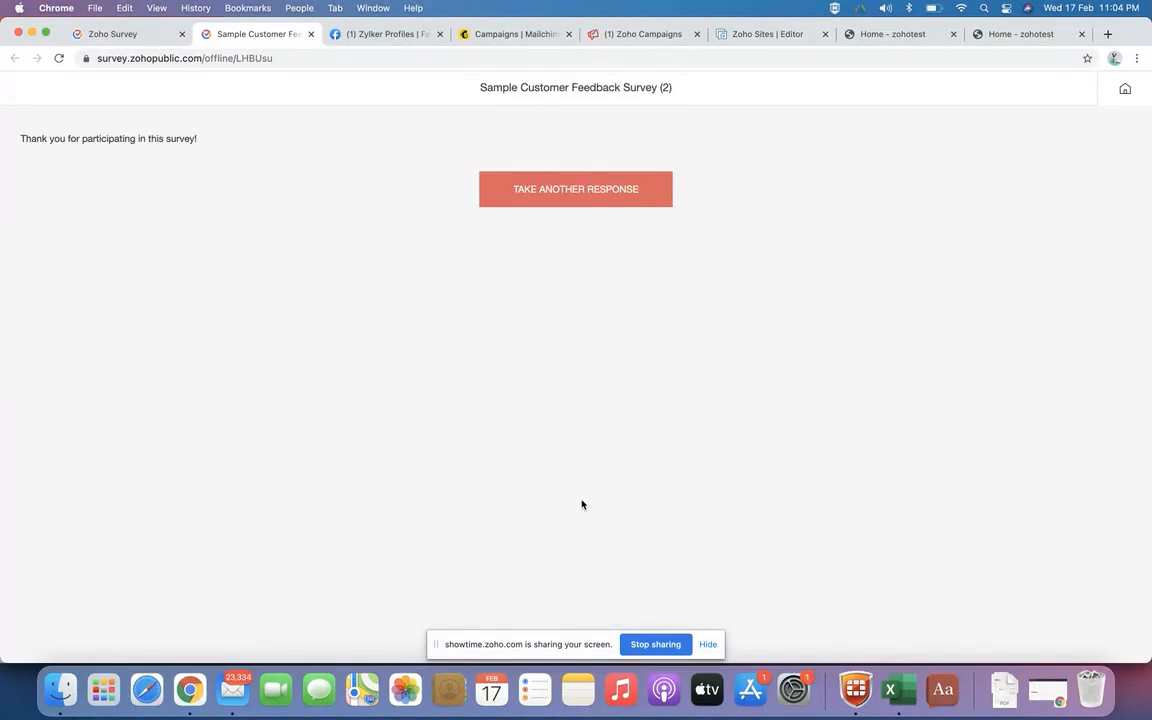
Take another offline response with the Excellent rating and the comment "Excellent", and submit it
click(624, 207)
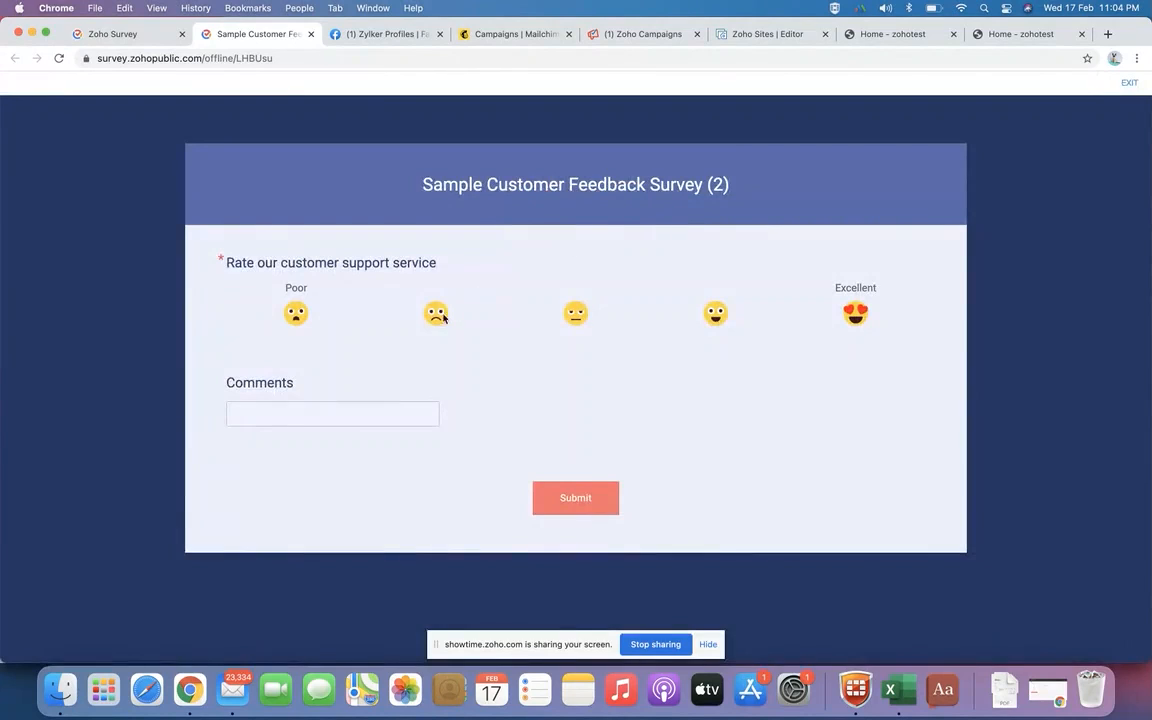
click(849, 319)
click(394, 417)
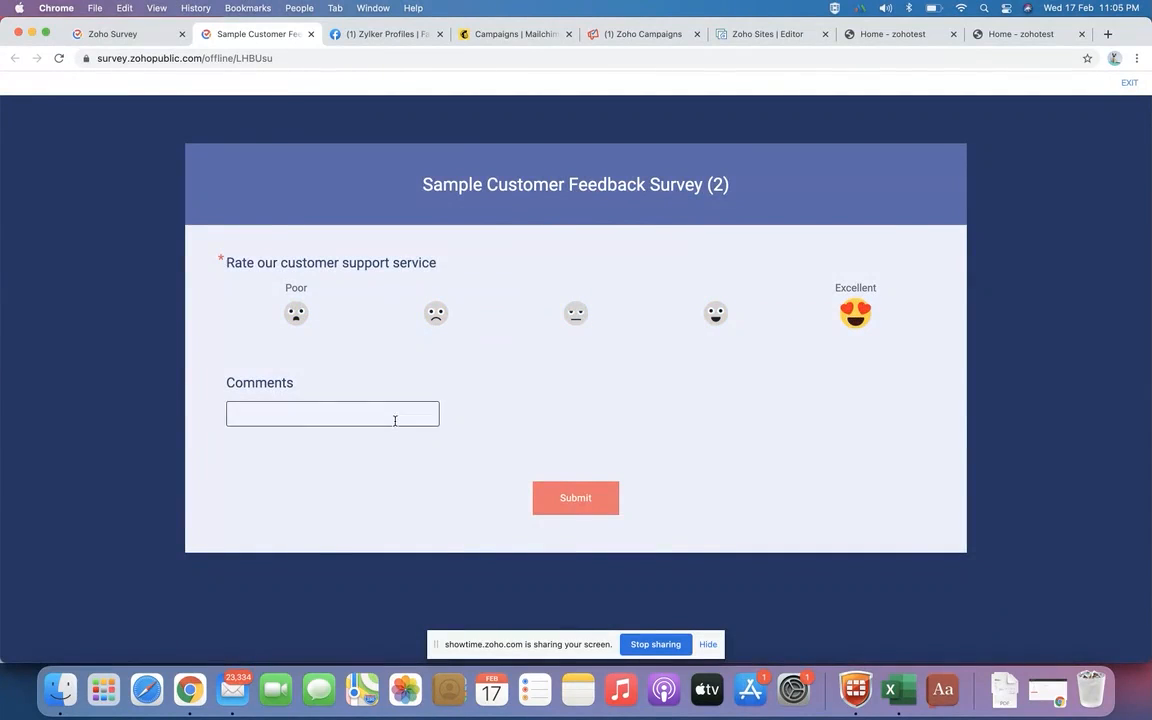
text(Excellent)
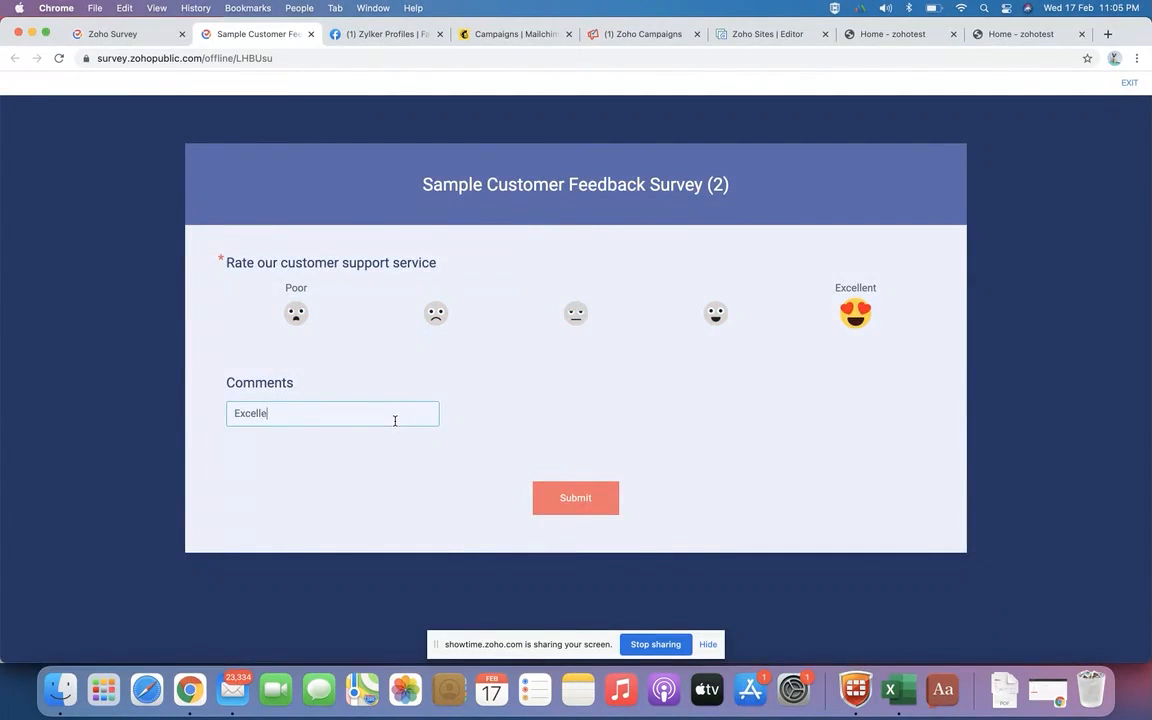
click(567, 493)
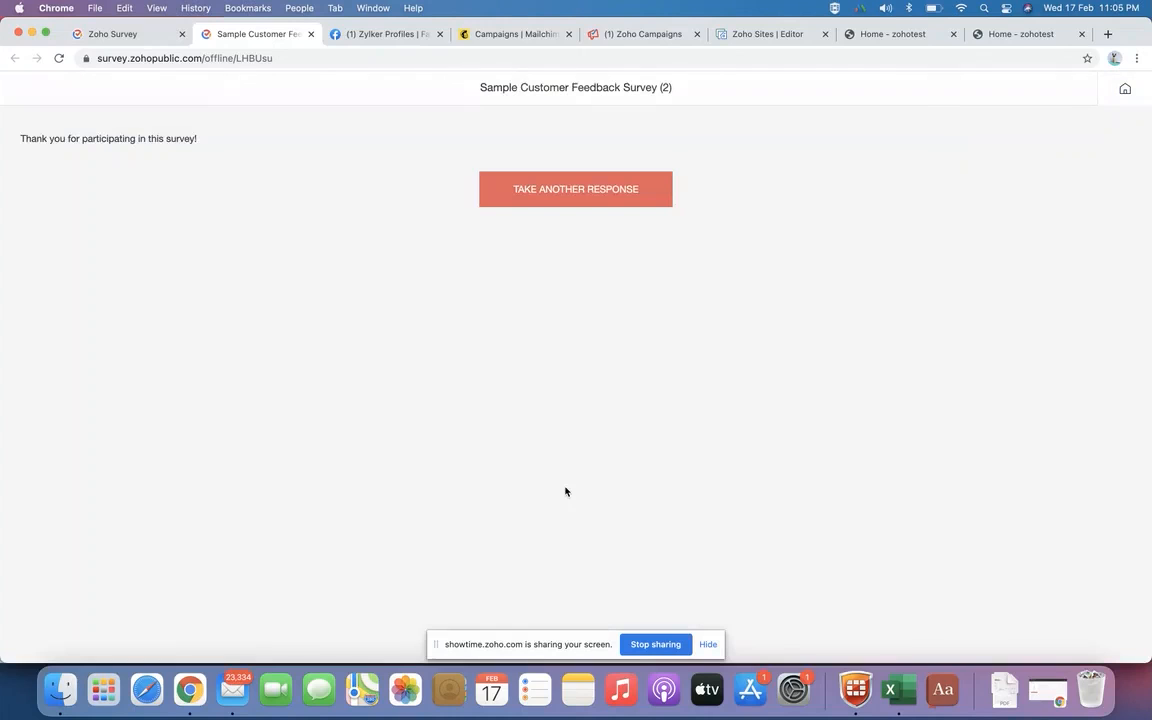
Return to the offline survey's home page and open the Admin Console by authenticating with the offline password
click(1126, 89)
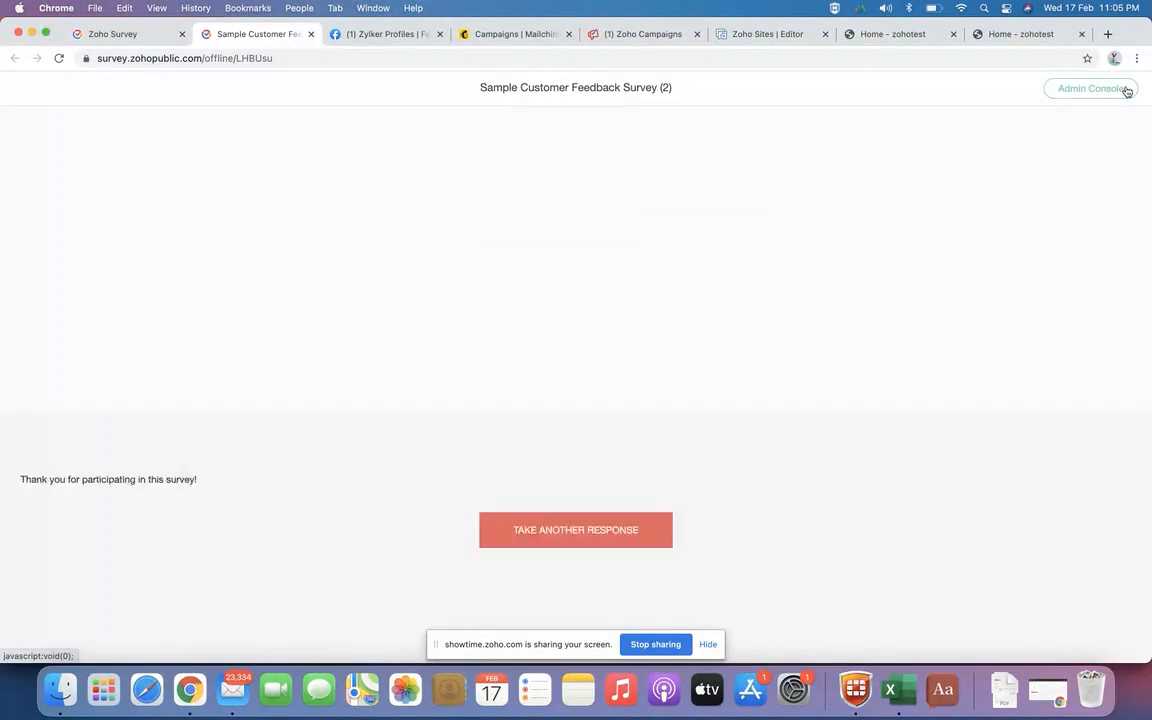
click(1075, 97)
click(525, 384)
text(a)
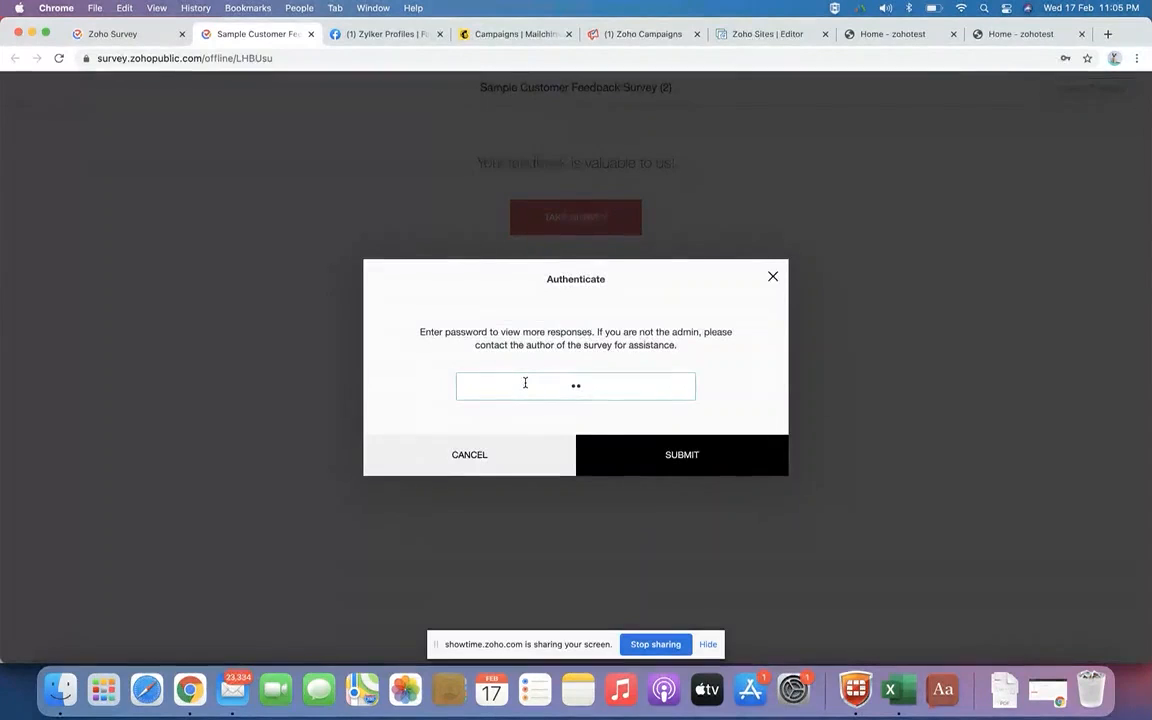
text(aaaaa)
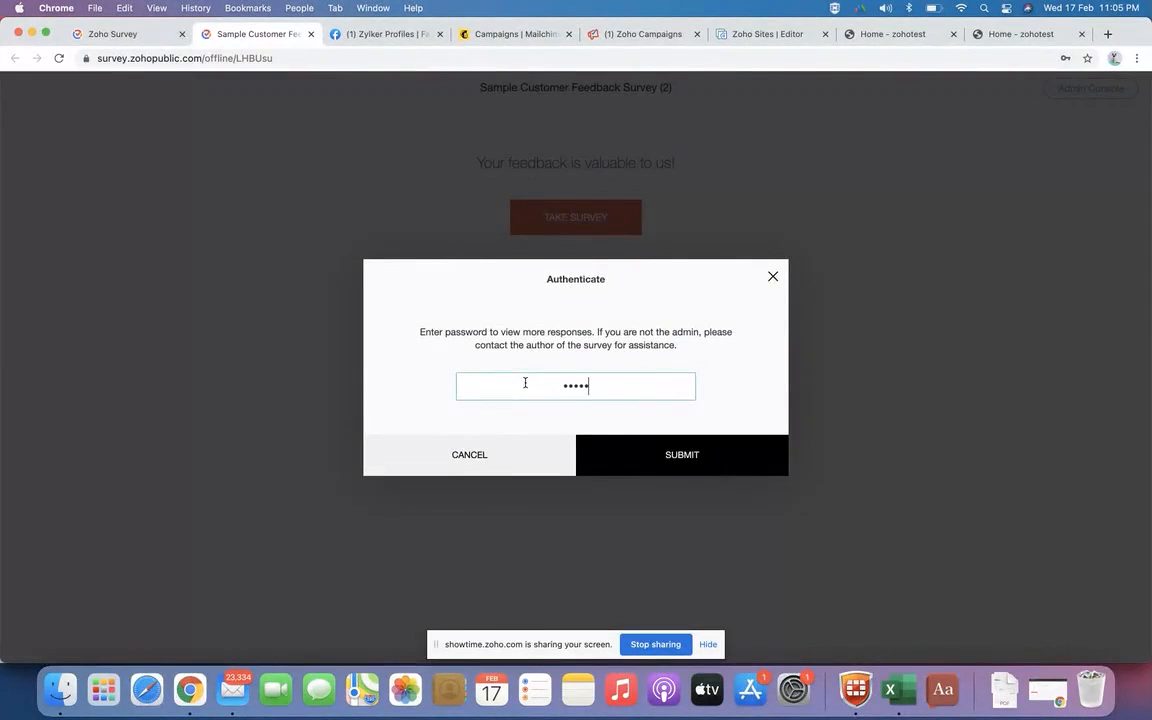
click(606, 459)
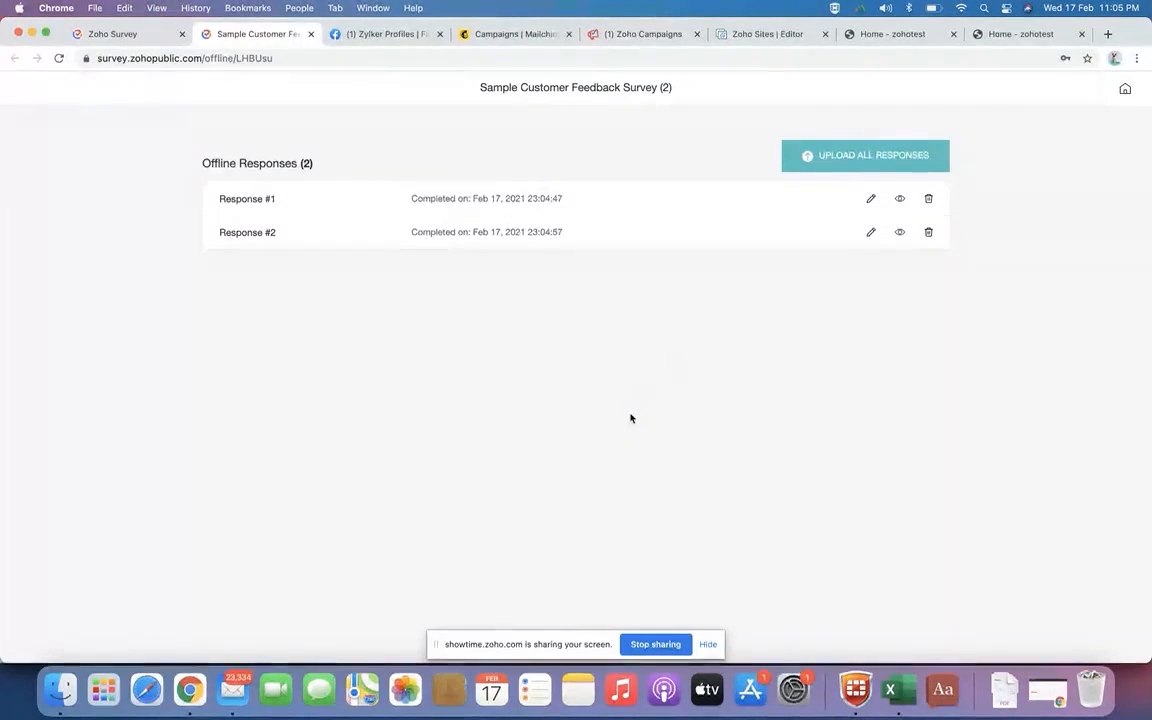
Upload all stored offline responses, authenticating with the offline password, and dismiss the confirmation
click(863, 164)
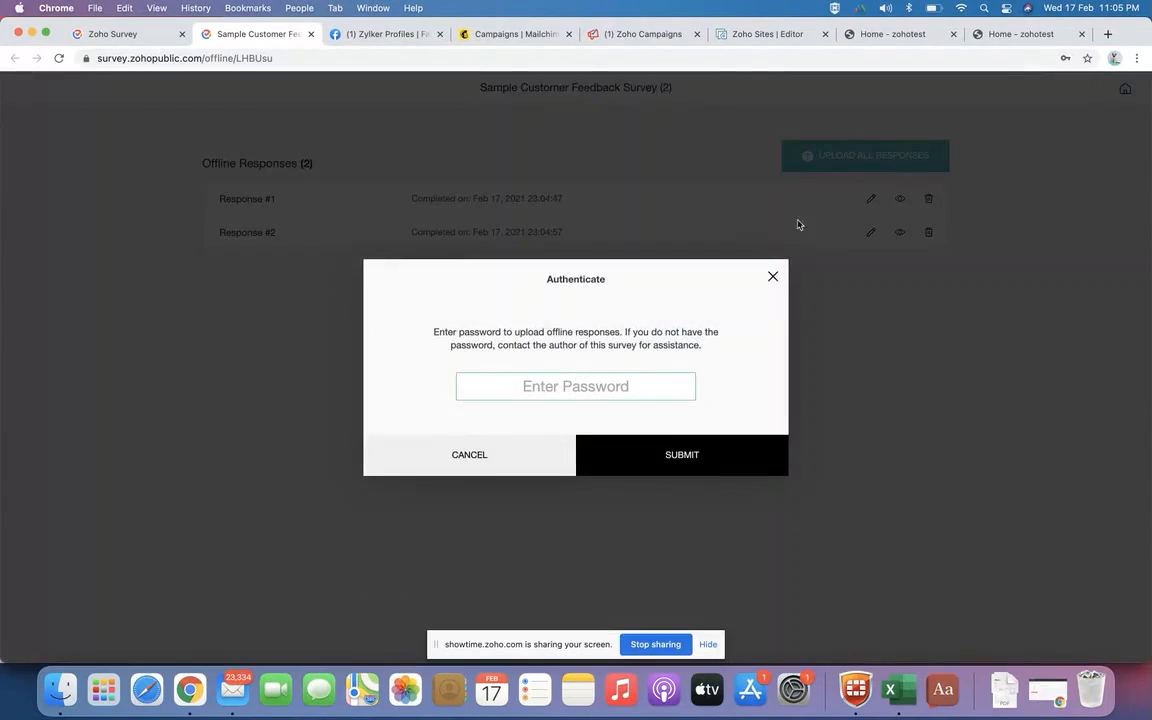
text(••••••)
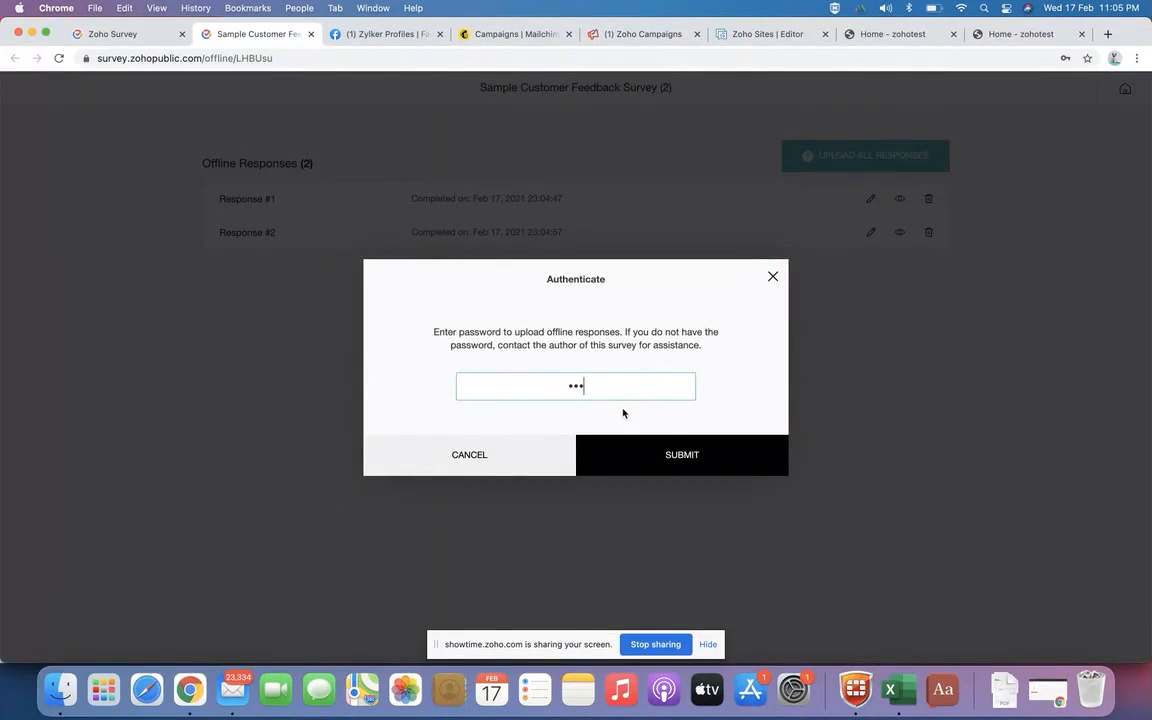
click(648, 467)
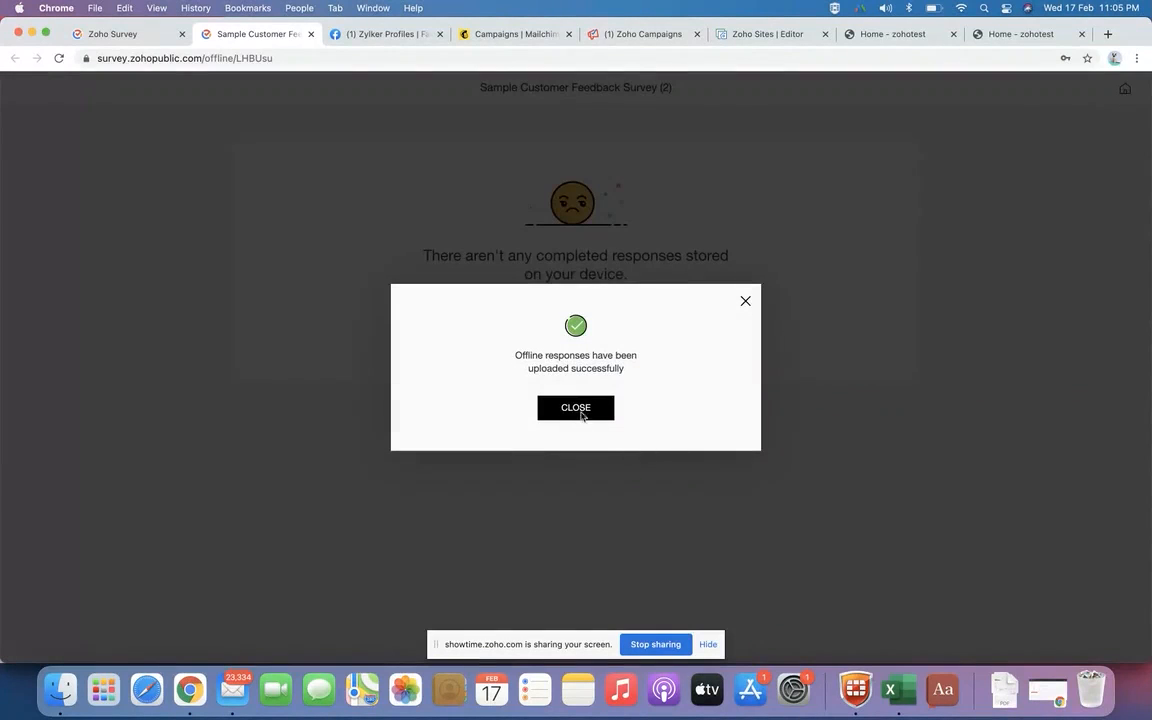
click(581, 411)
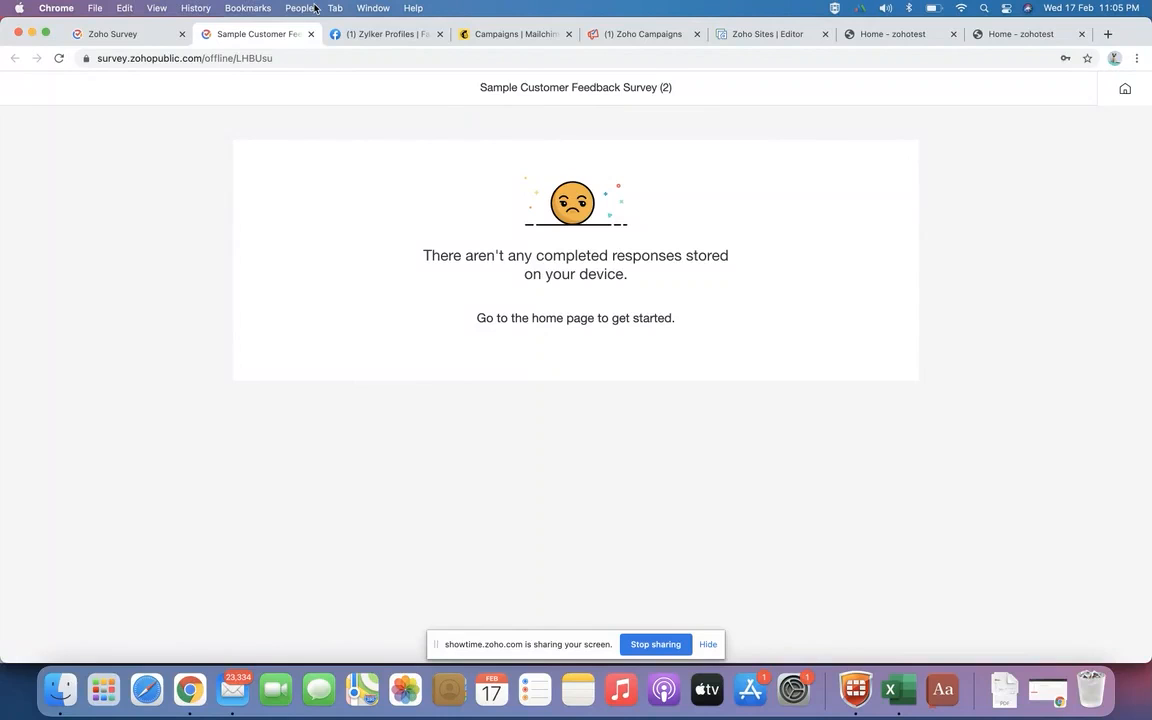
Return to the Zoho Survey launch page, open Buy Responses and accept its terms and conditions to continue
click(640, 644)
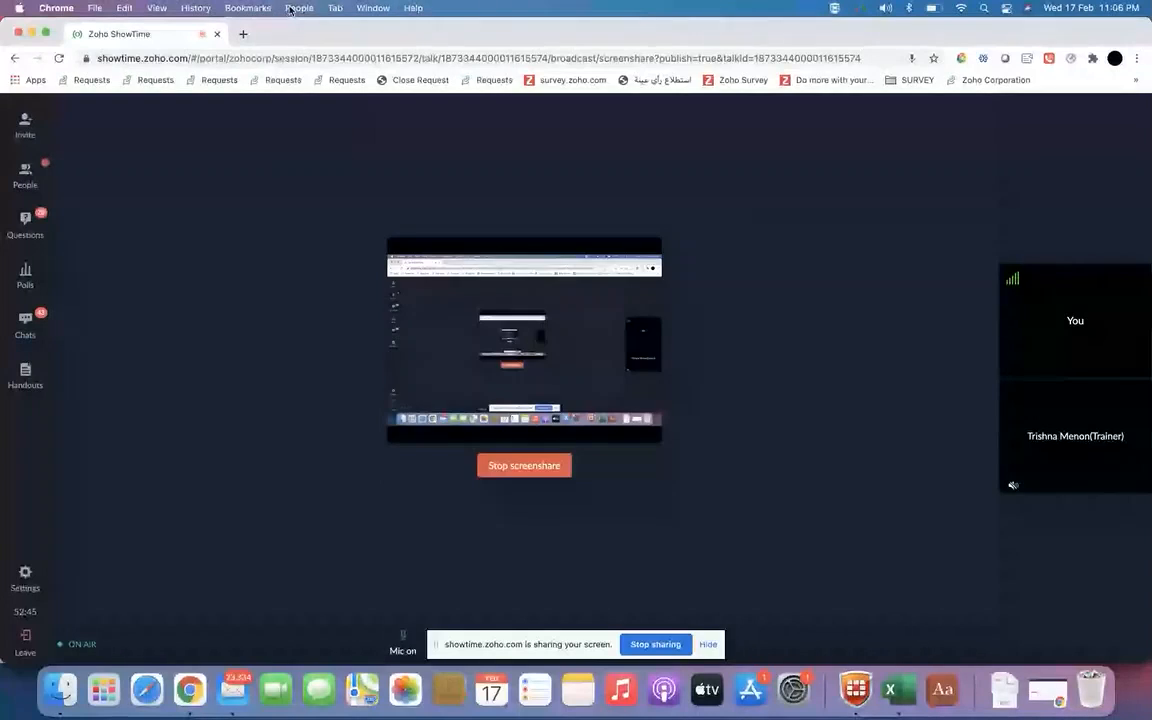
click(297, 9)
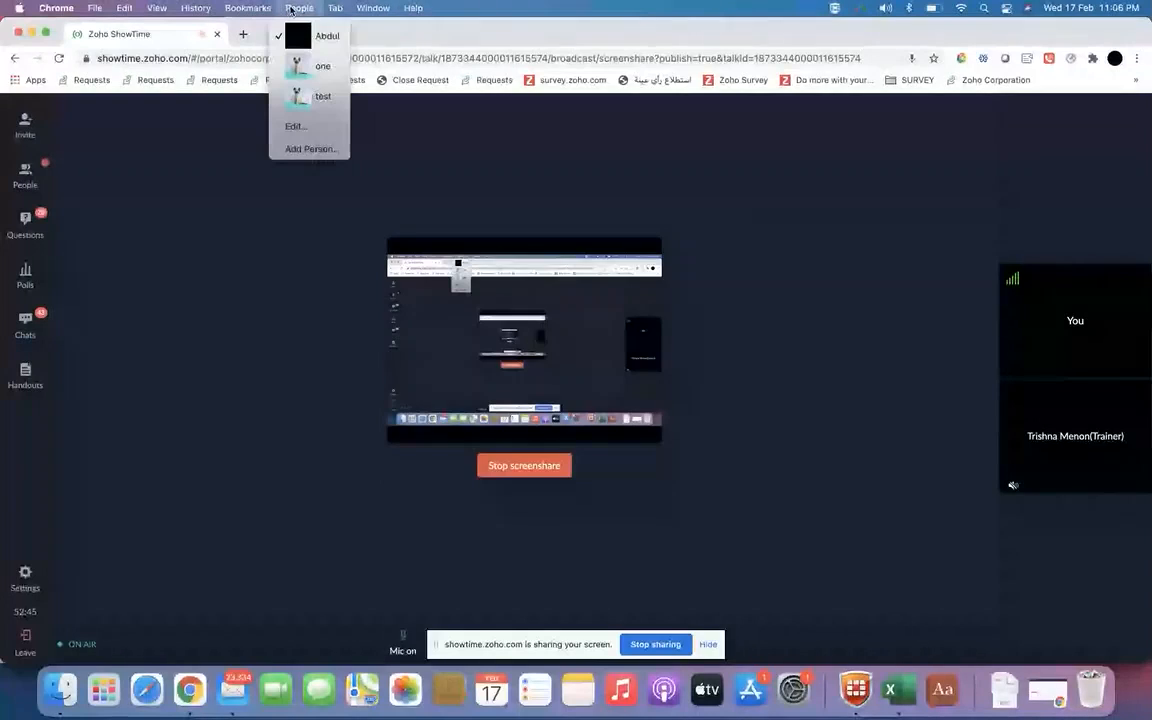
click(305, 64)
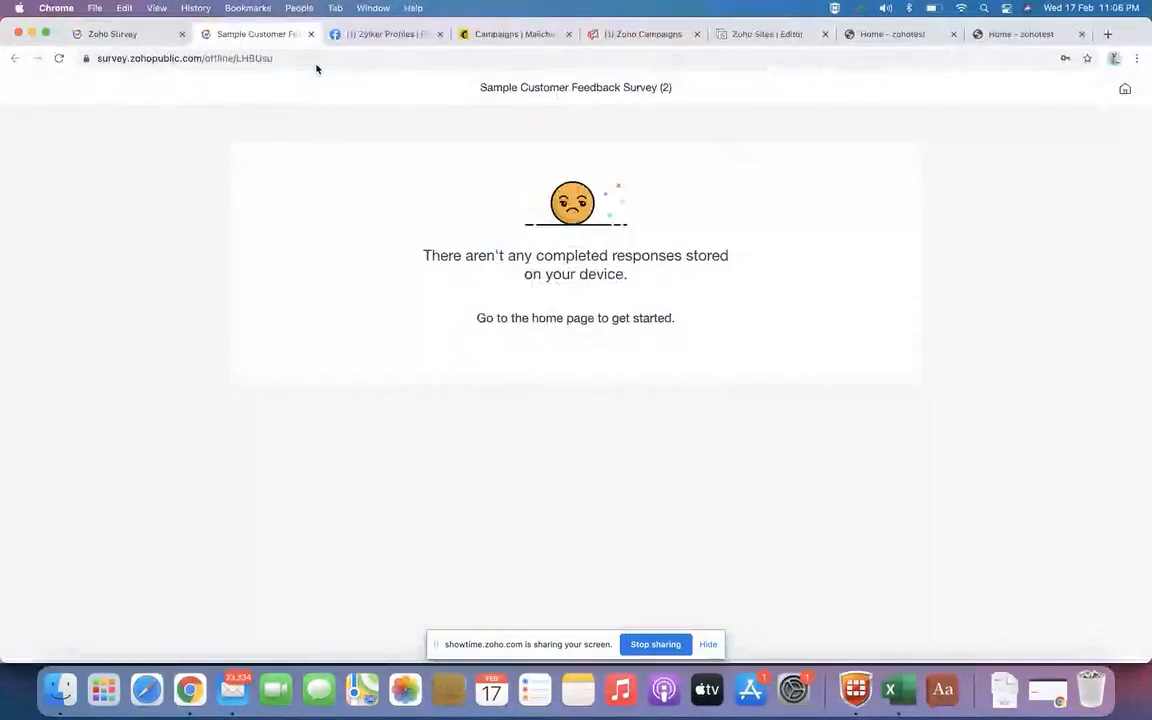
click(92, 36)
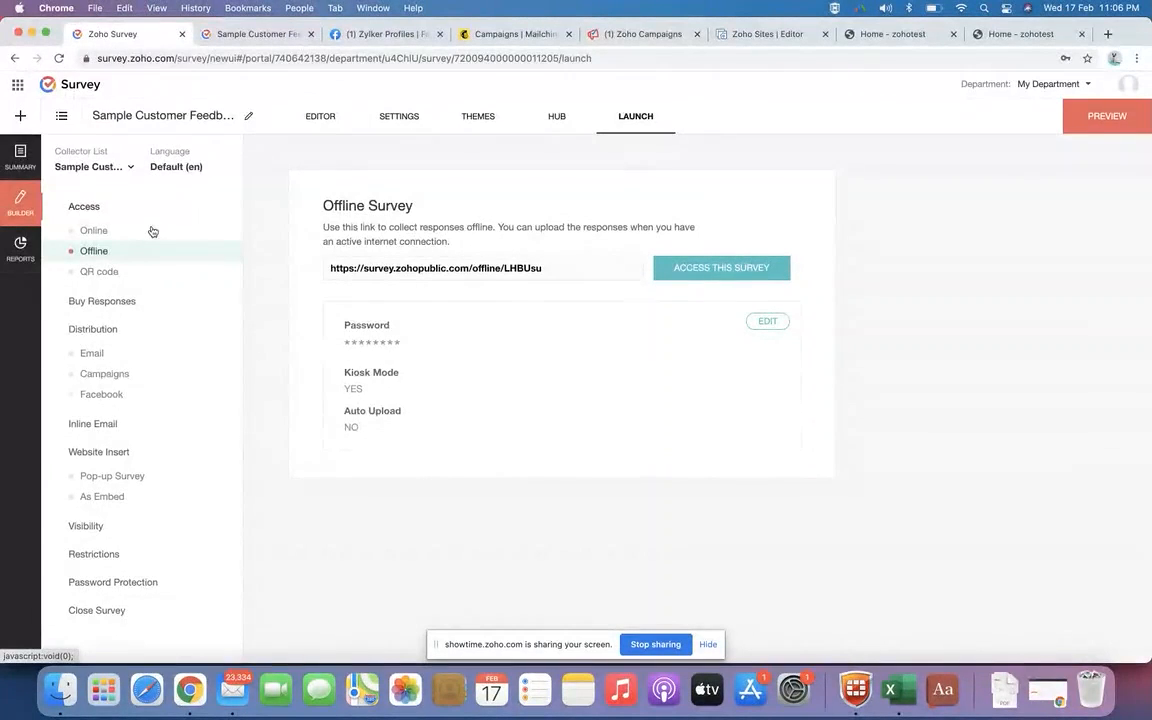
click(126, 303)
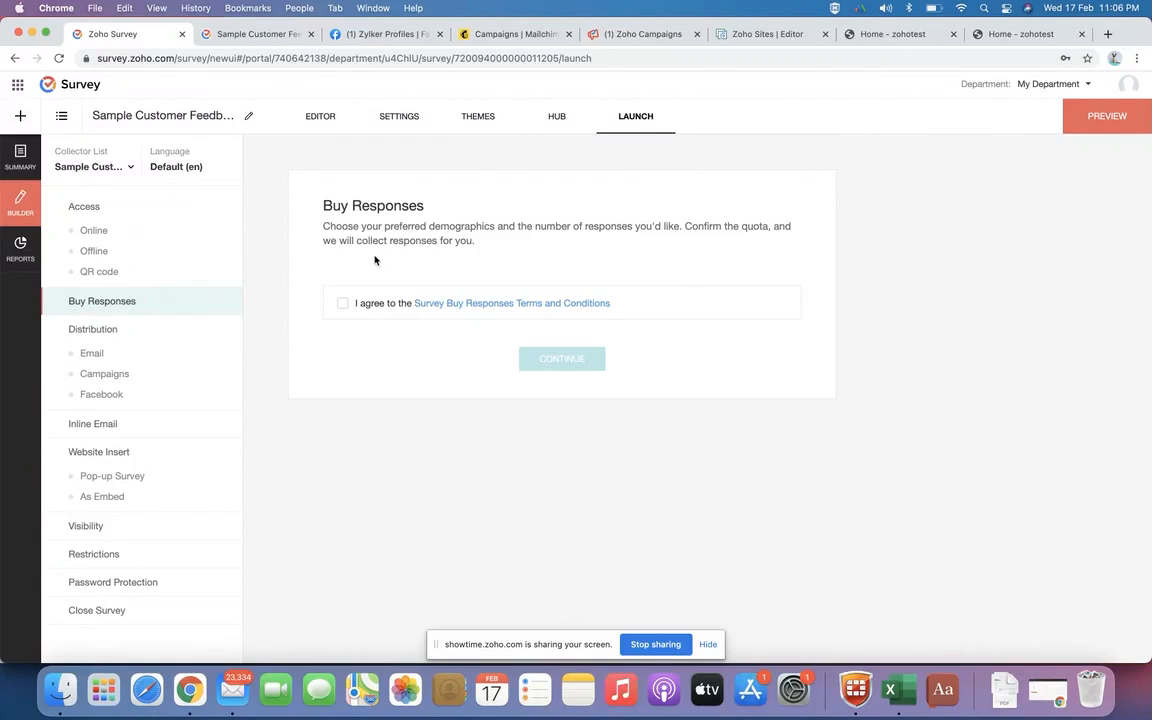
click(343, 303)
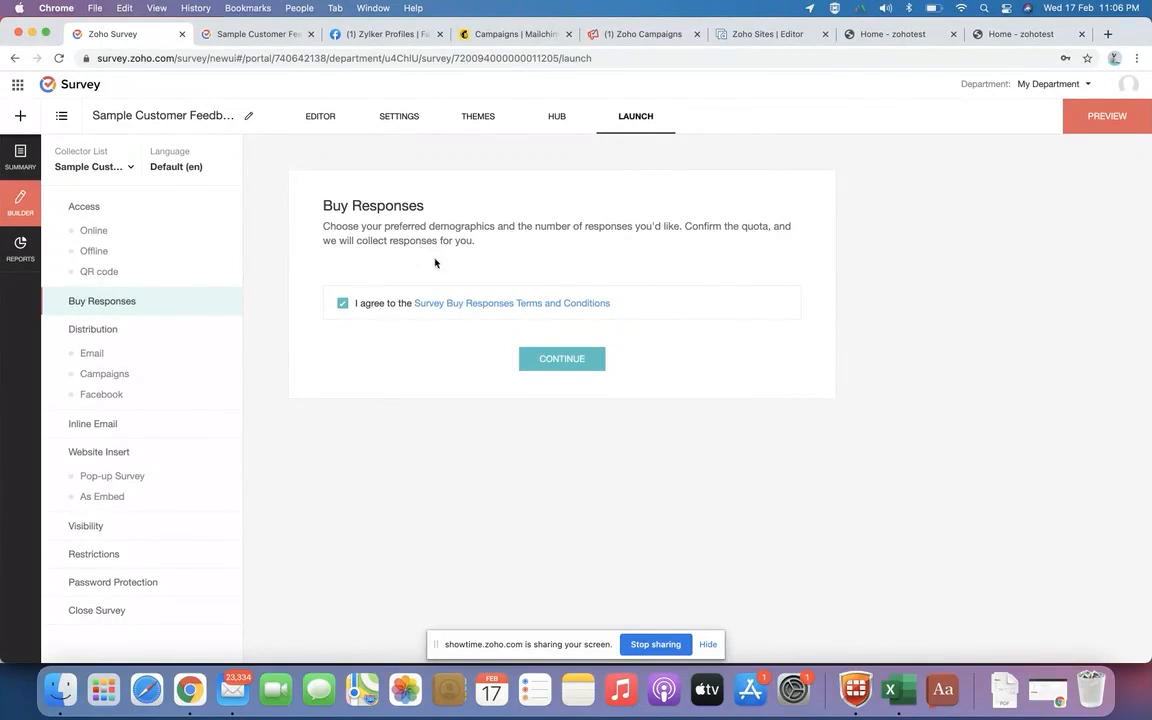
click(536, 362)
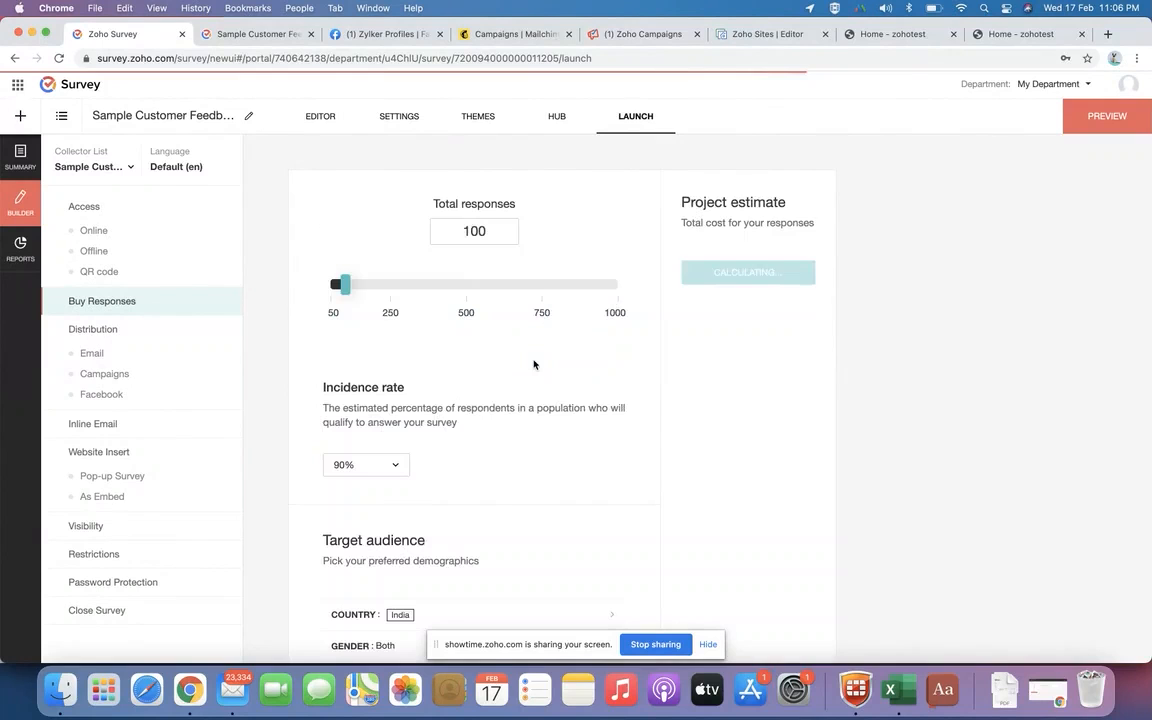
Set the total responses to buy to about 500 and review the incidence rate and target audience options
scroll(534, 364, down, 3)
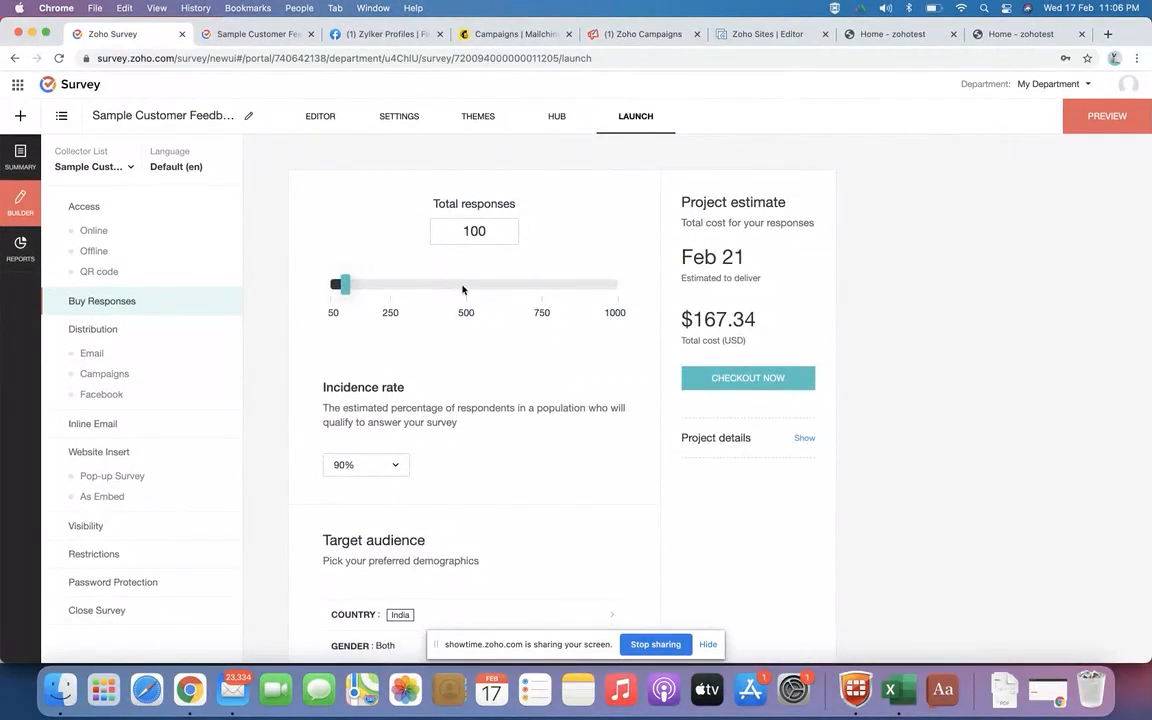
click(462, 286)
scroll(420, 360, down, 3)
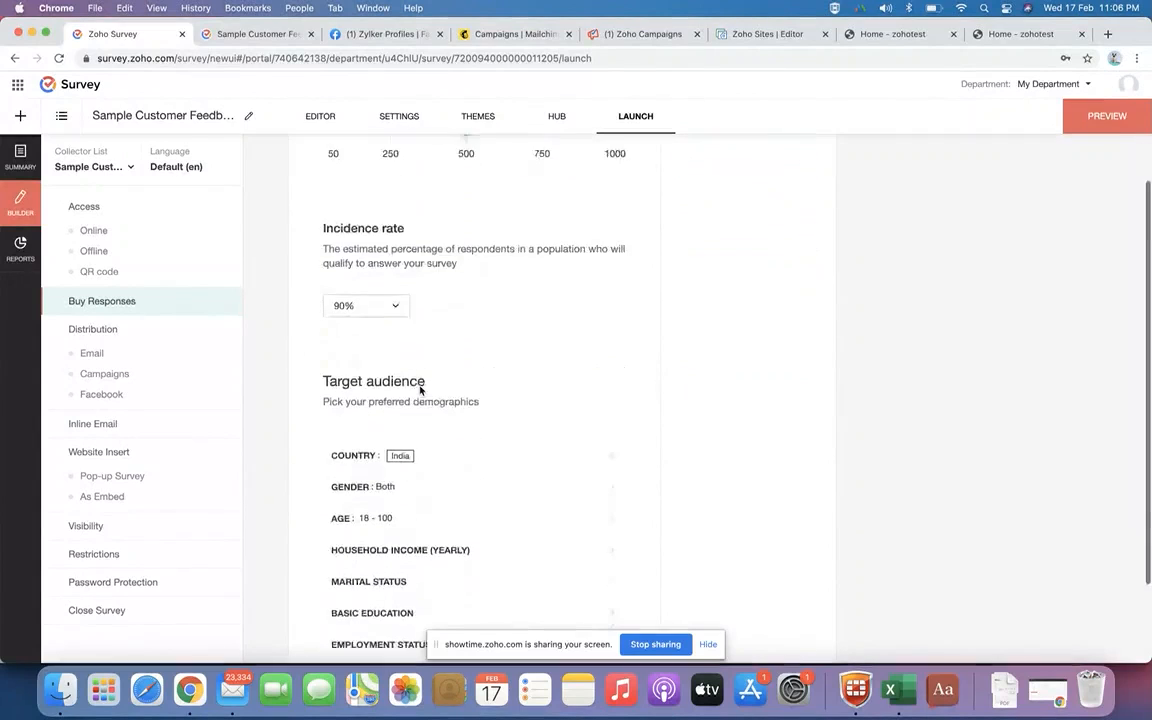
scroll(419, 391, up, 2)
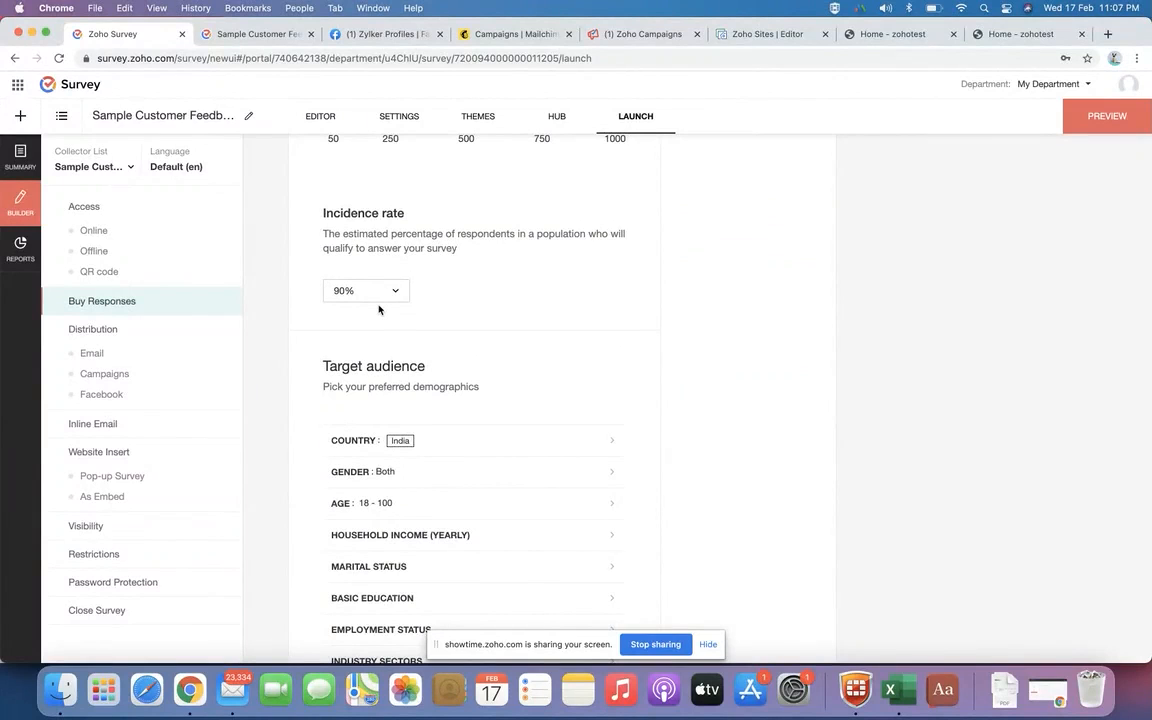
scroll(379, 310, down, 2)
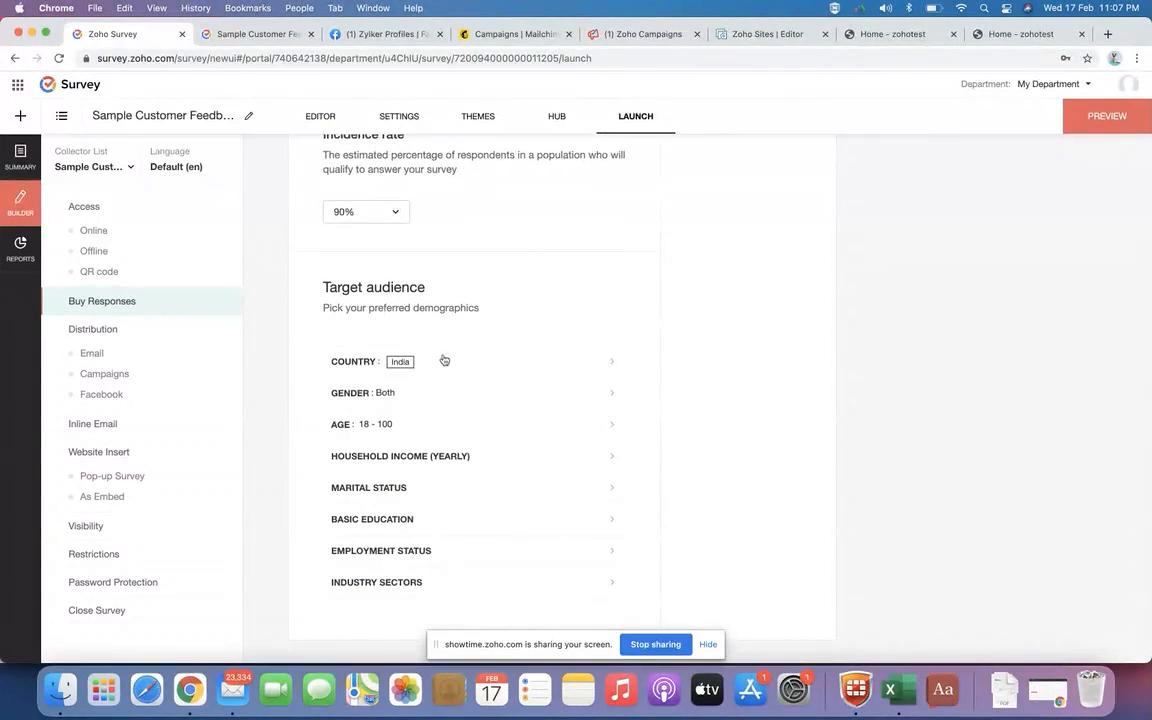
Set the target audience's country to United States
click(442, 361)
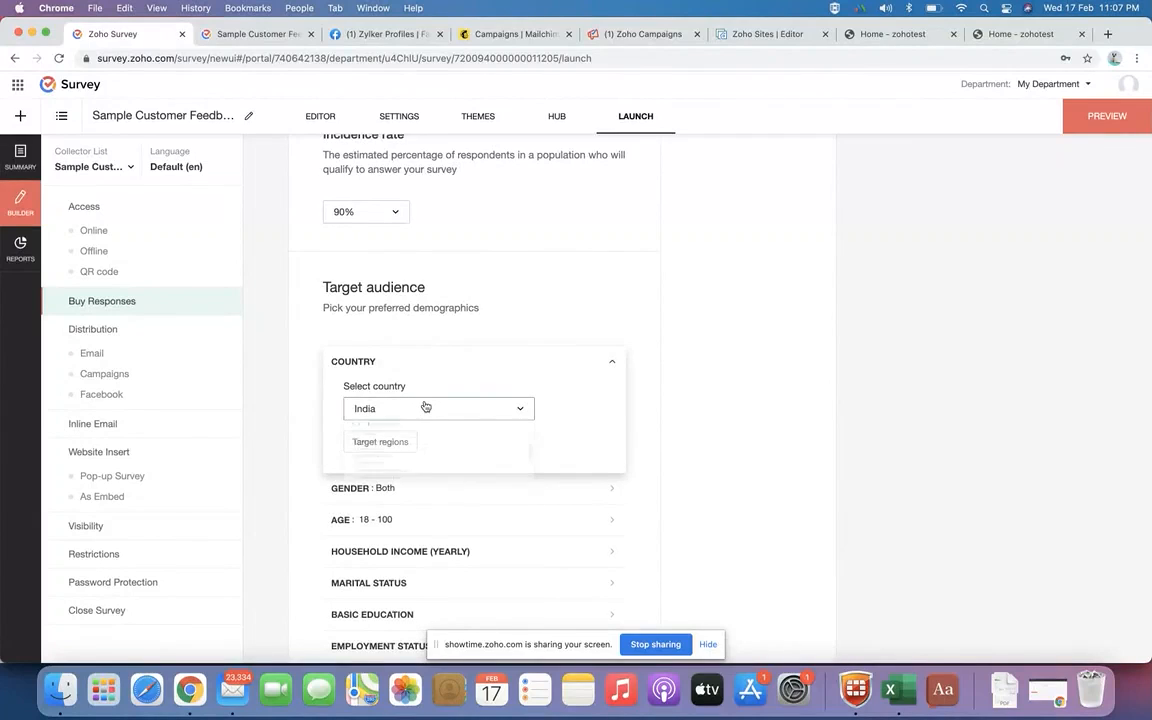
click(425, 406)
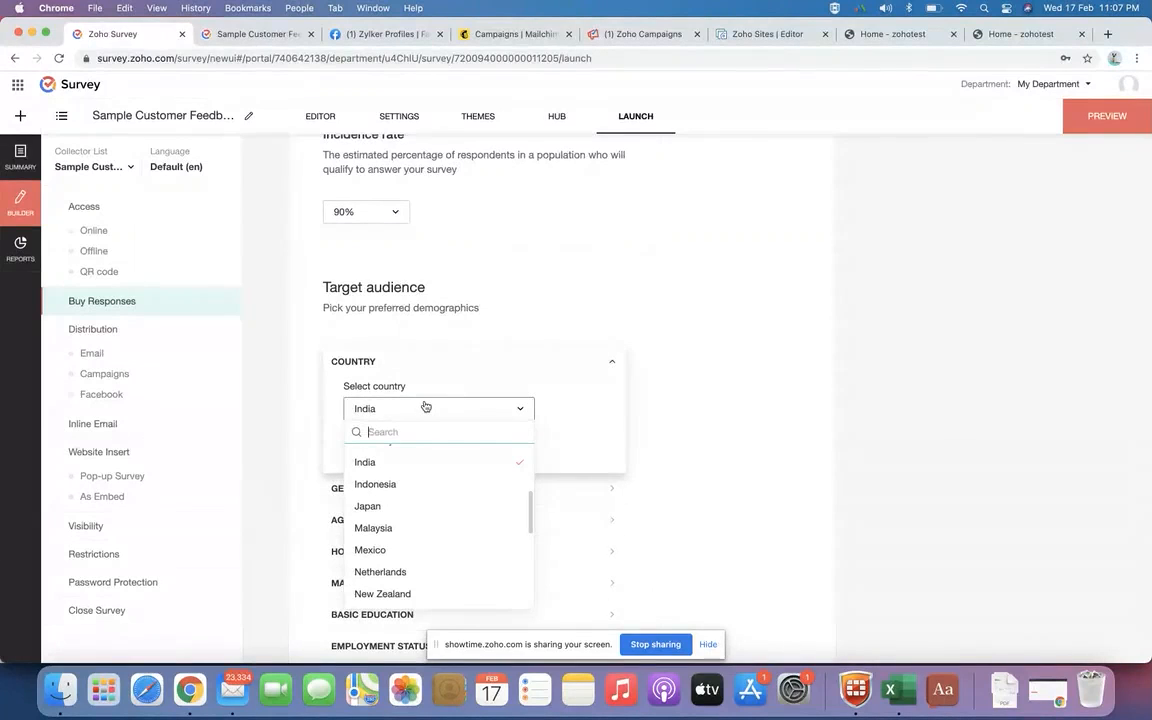
text(U)
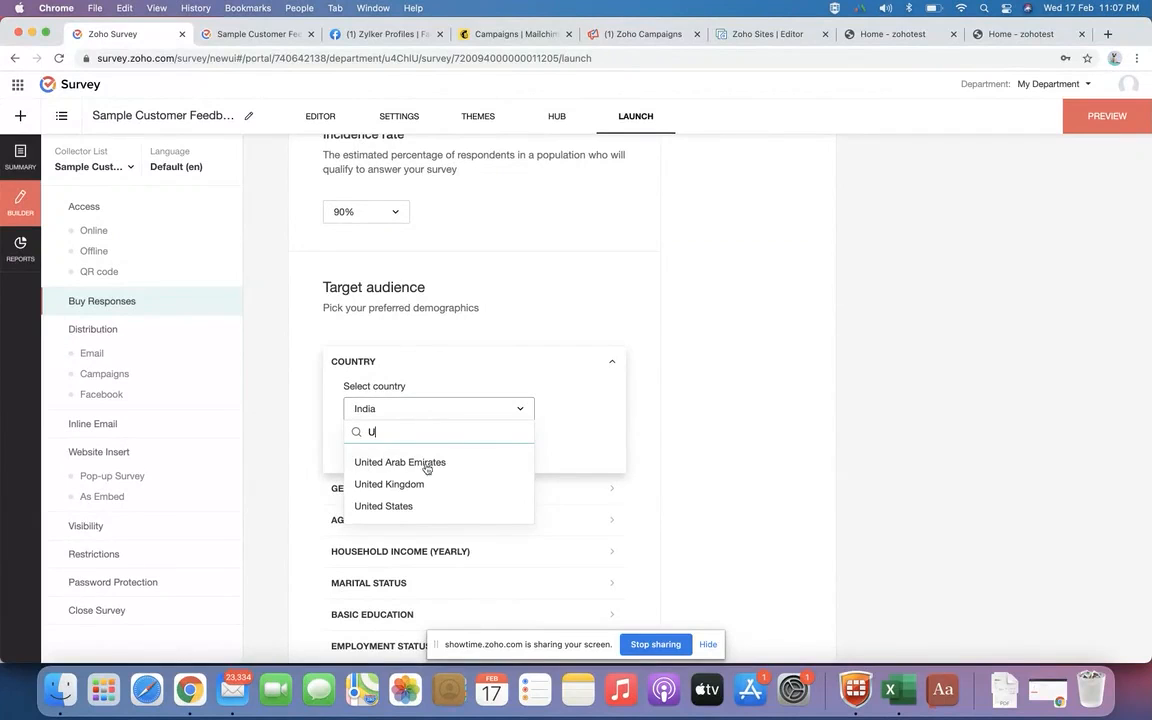
click(414, 505)
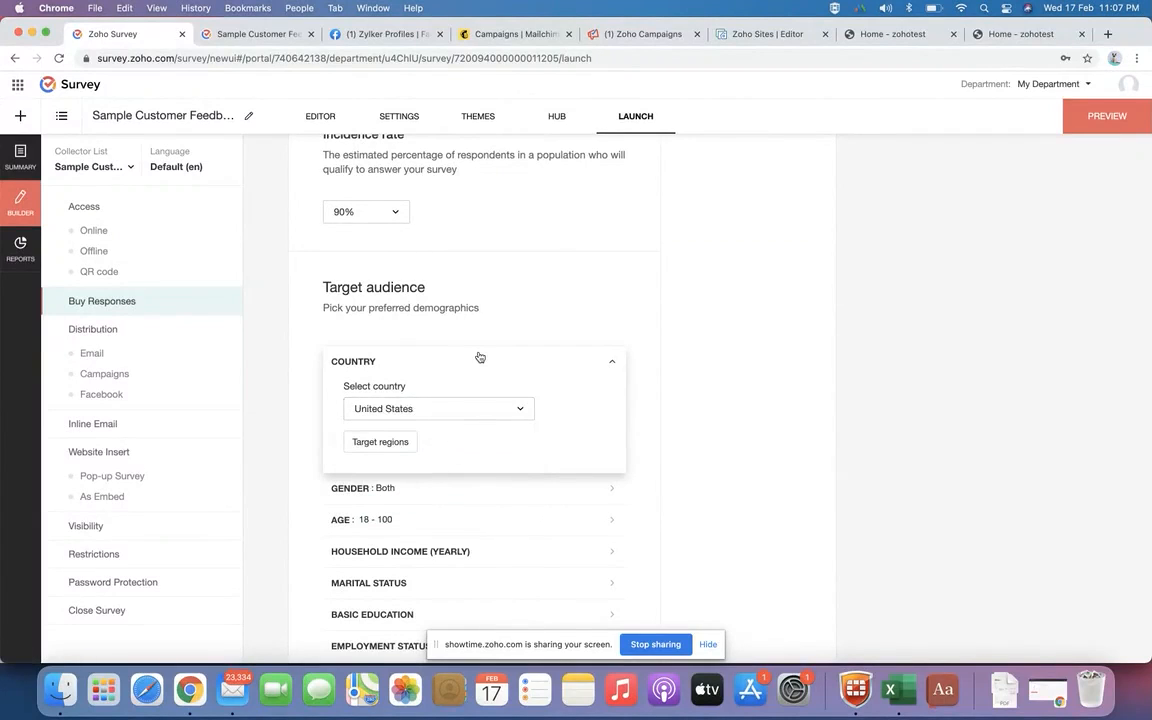
Target the US states Alabama, Arkansas and Connecticut with region balancing enabled, and accept the regional targeting
scroll(479, 356, down, 3)
click(390, 330)
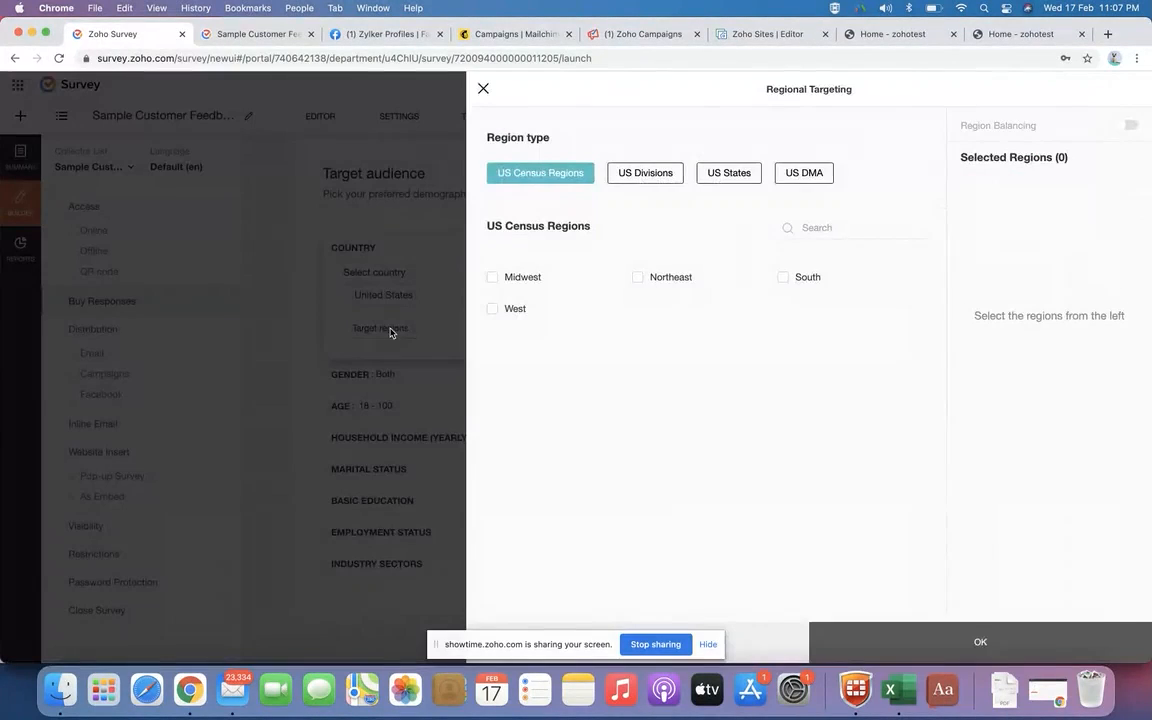
click(621, 175)
click(731, 173)
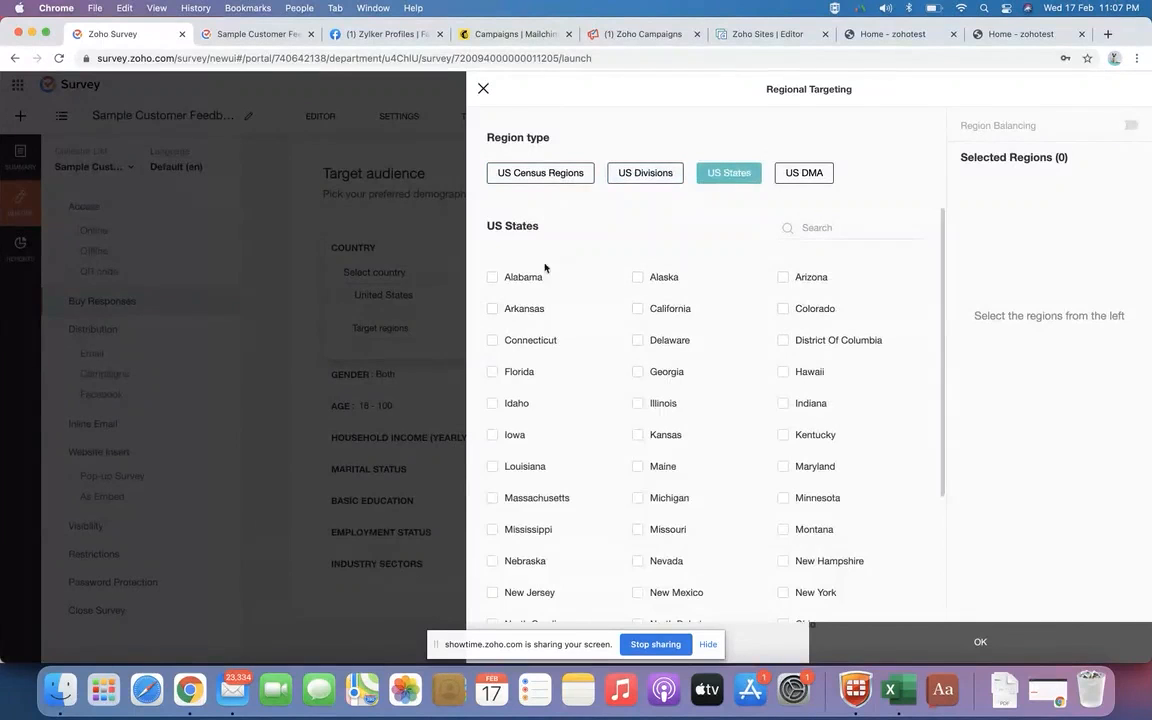
click(492, 277)
click(492, 308)
click(492, 340)
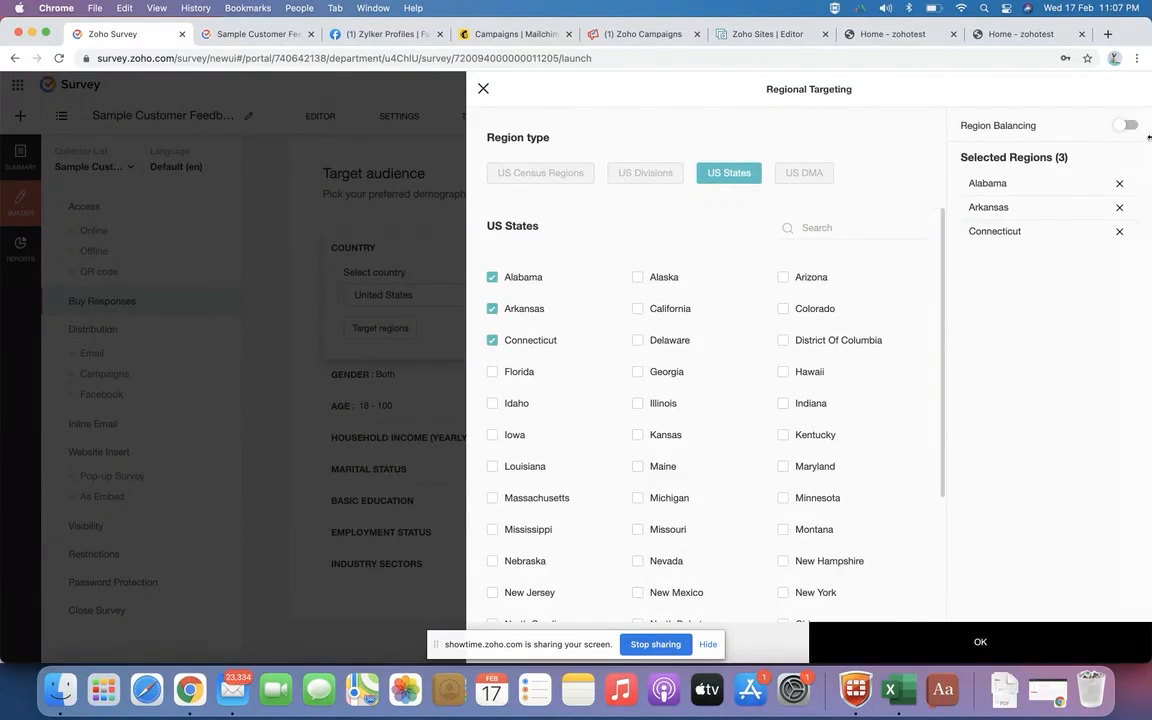
click(1125, 127)
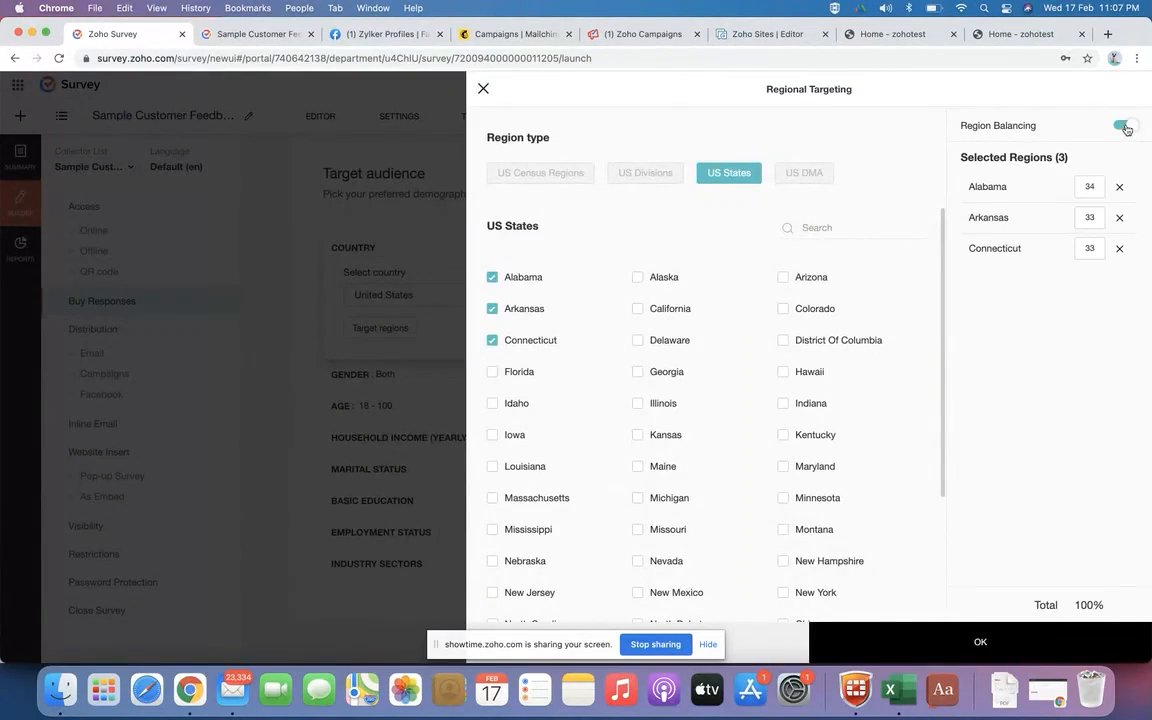
click(899, 640)
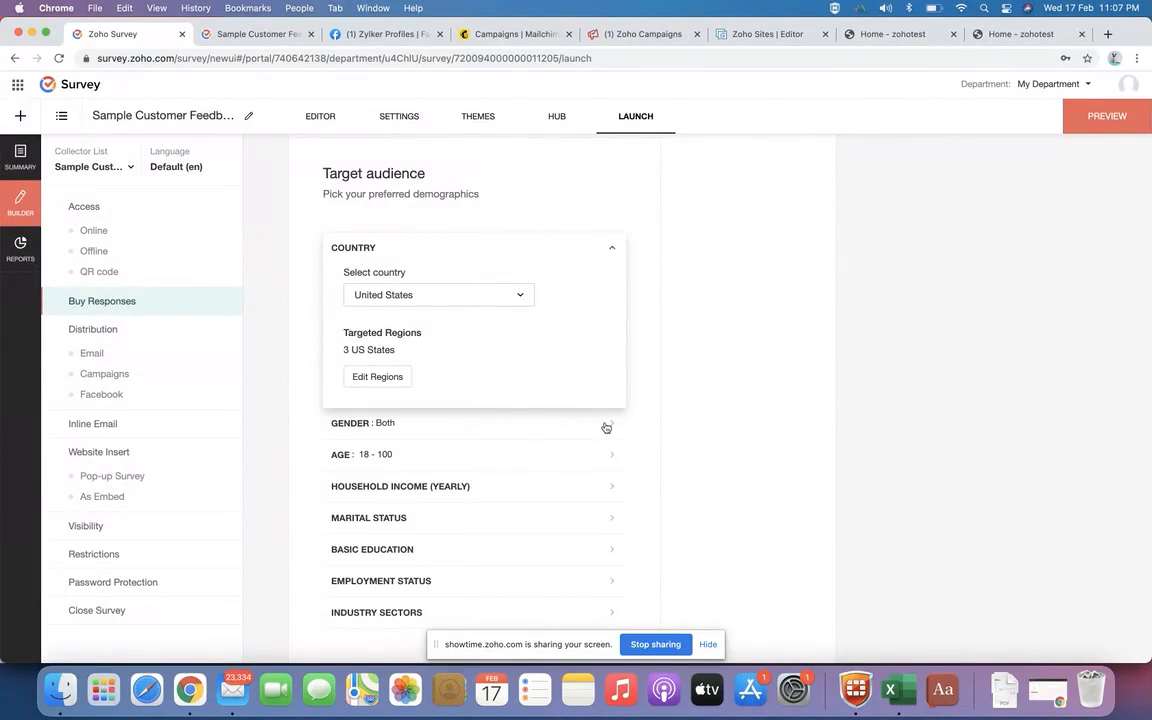
Restrict the target audience's industry sectors to Banking/Financial
scroll(480, 462, down, 2)
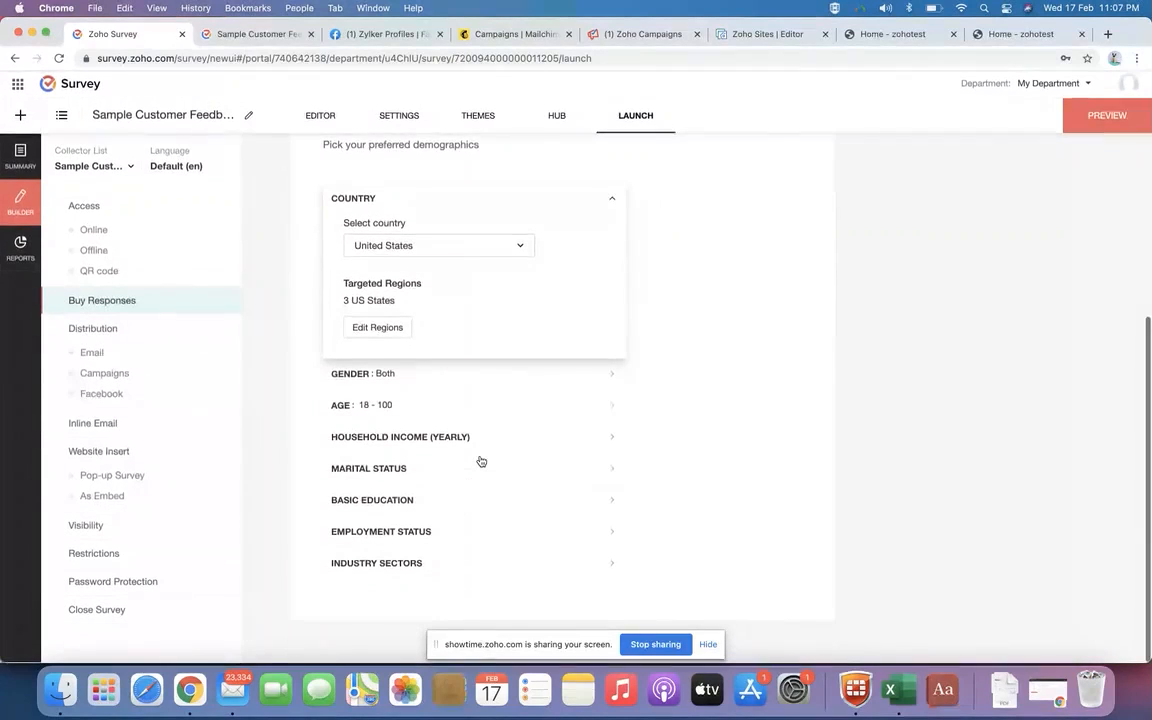
click(446, 571)
scroll(446, 553, down, 2)
scroll(446, 553, down, 1)
click(348, 469)
scroll(490, 355, down, 3)
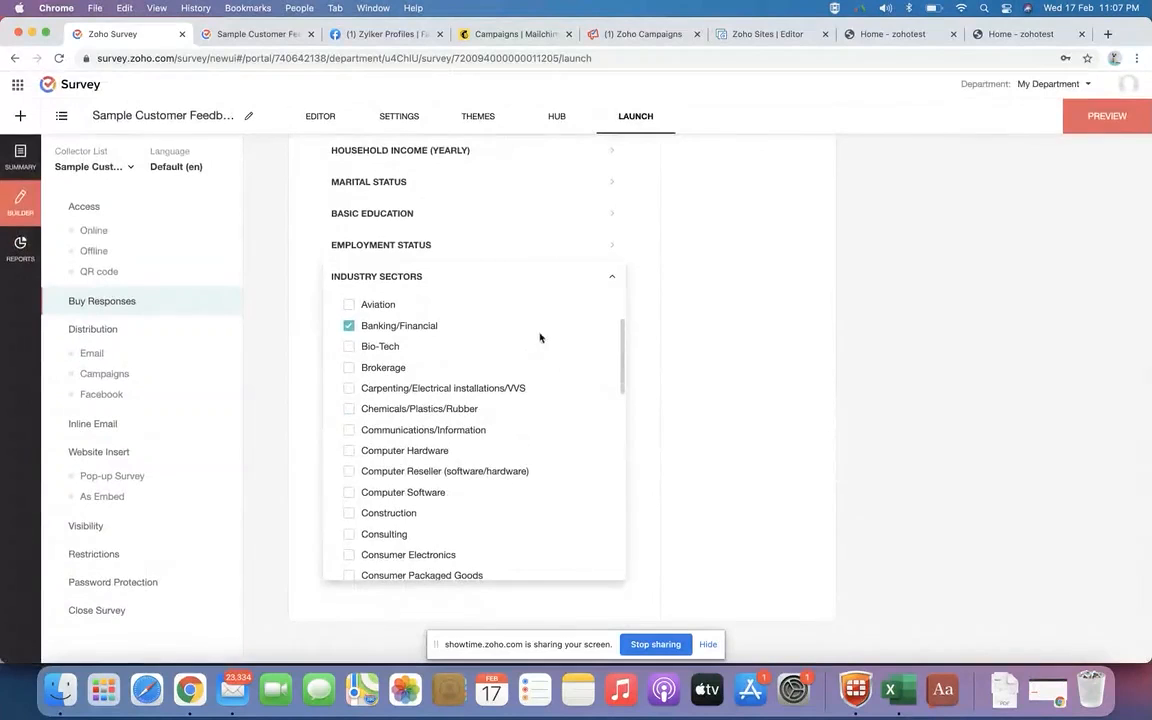
Calculate the project estimate for the responses and show its project details
scroll(610, 283, up, 5)
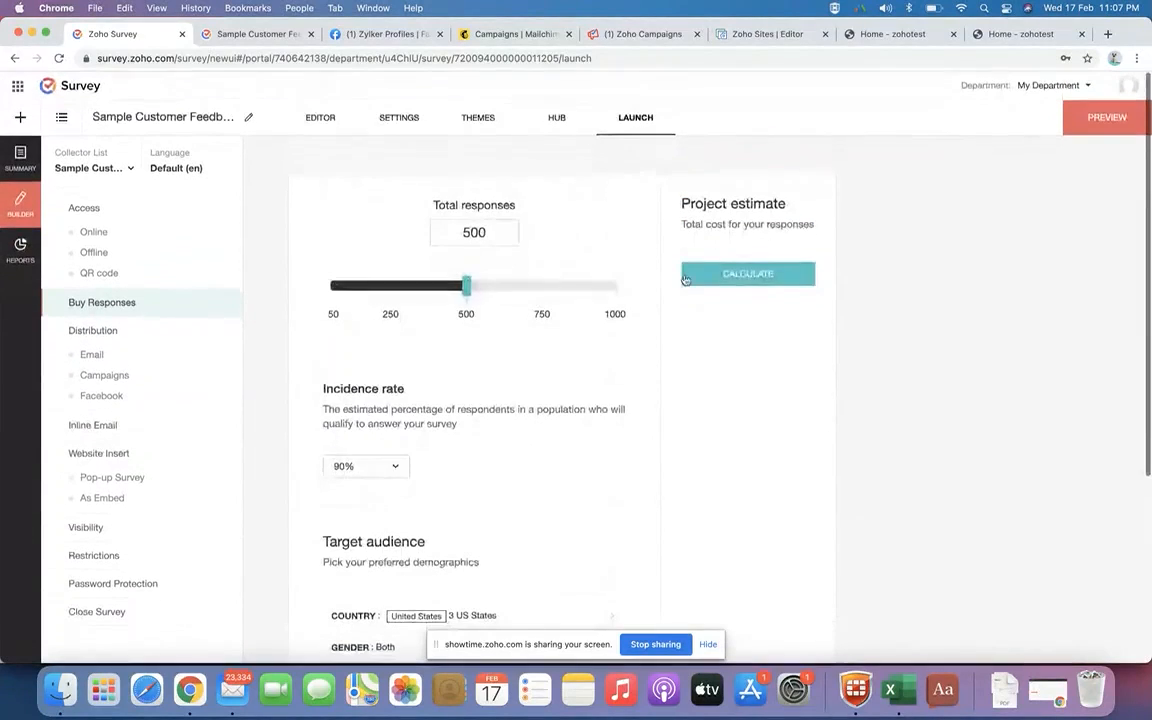
click(715, 273)
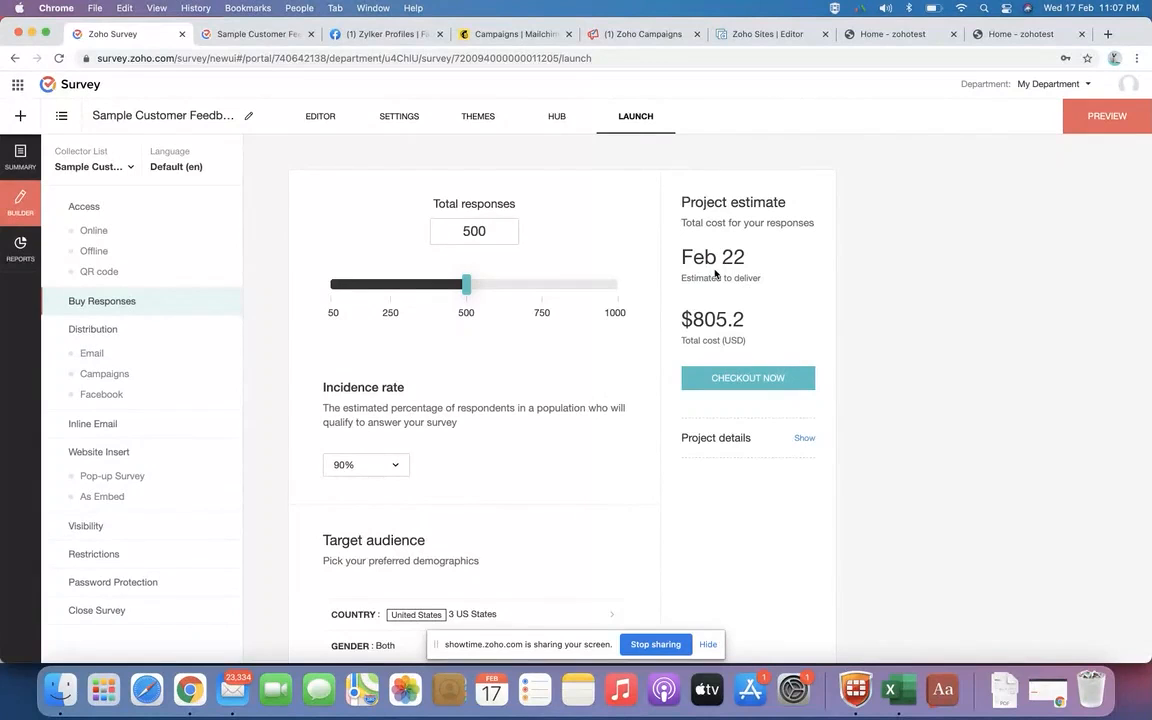
click(804, 439)
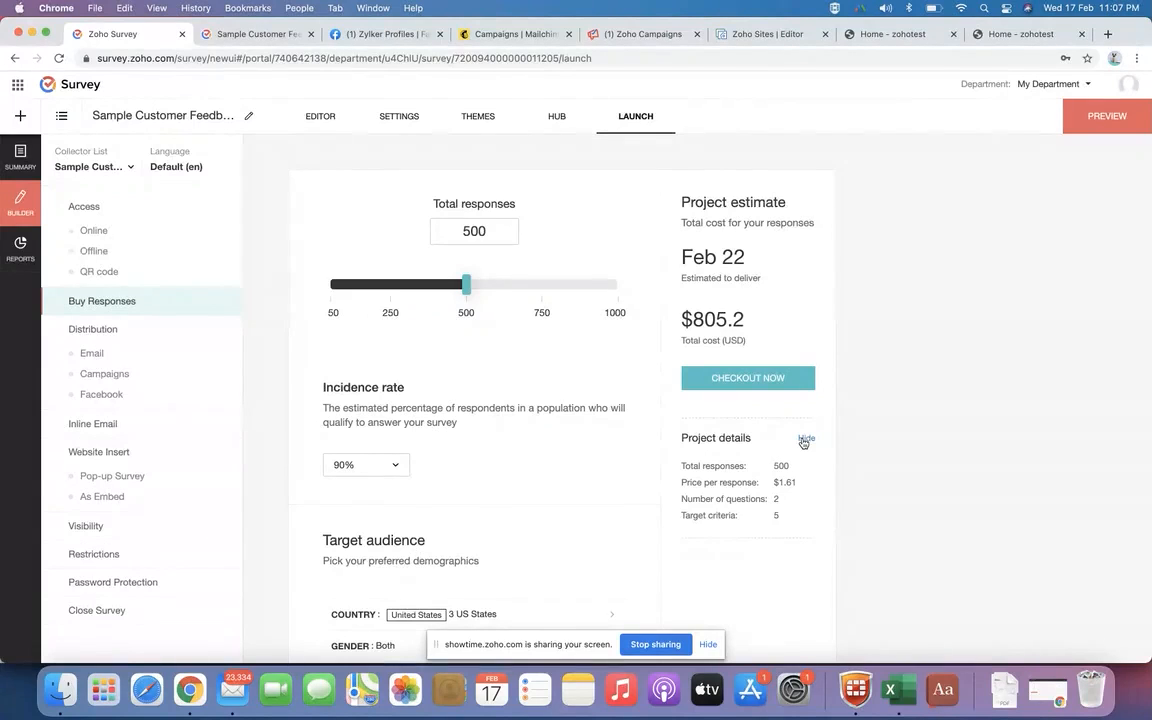
Proceed to checkout for the responses, accept the no-further-edits notice and review the order's project and item details
click(736, 383)
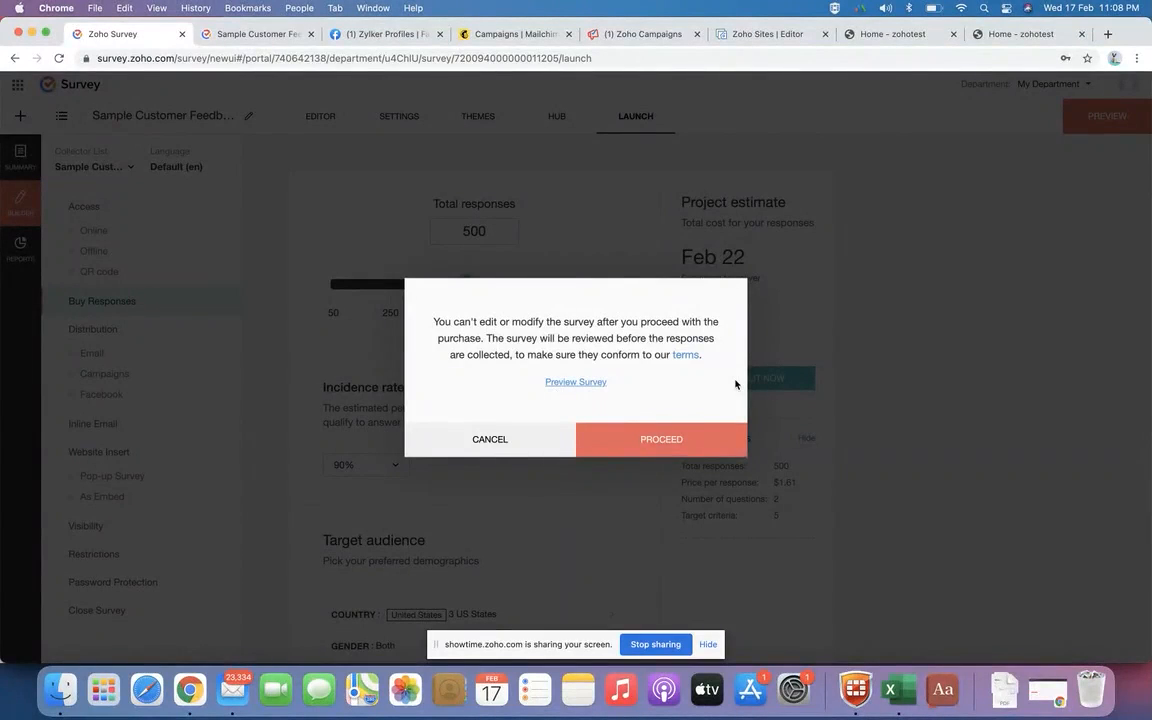
click(689, 440)
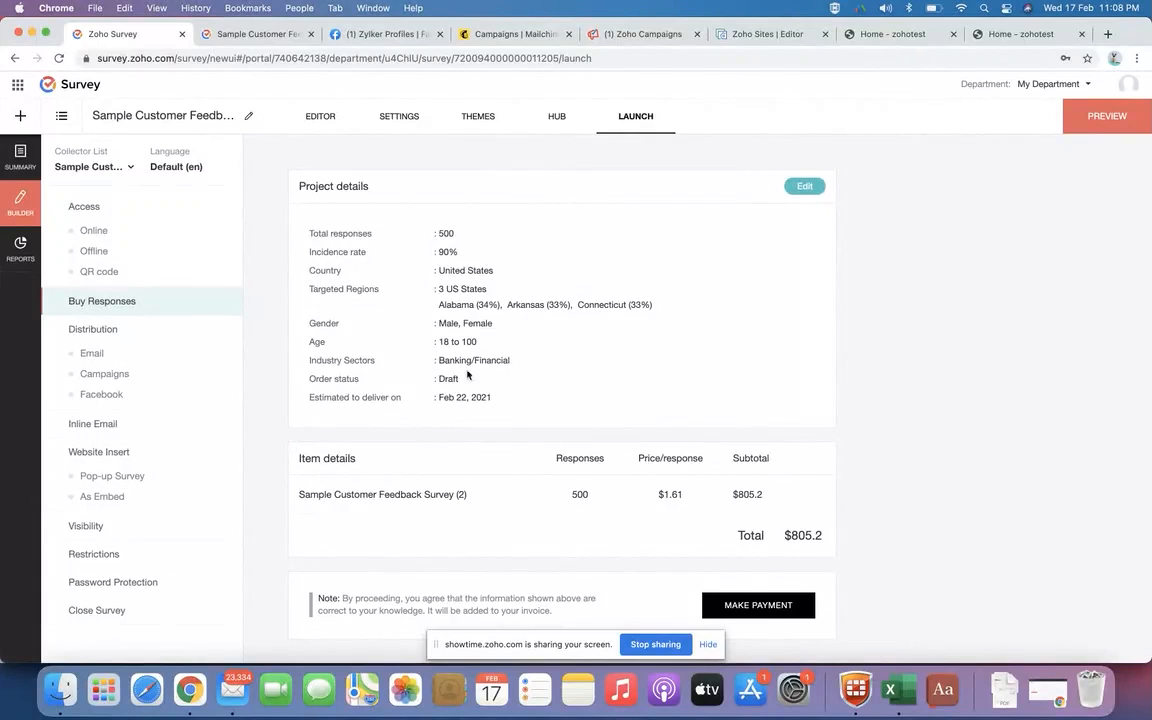
scroll(452, 398, down, 1)
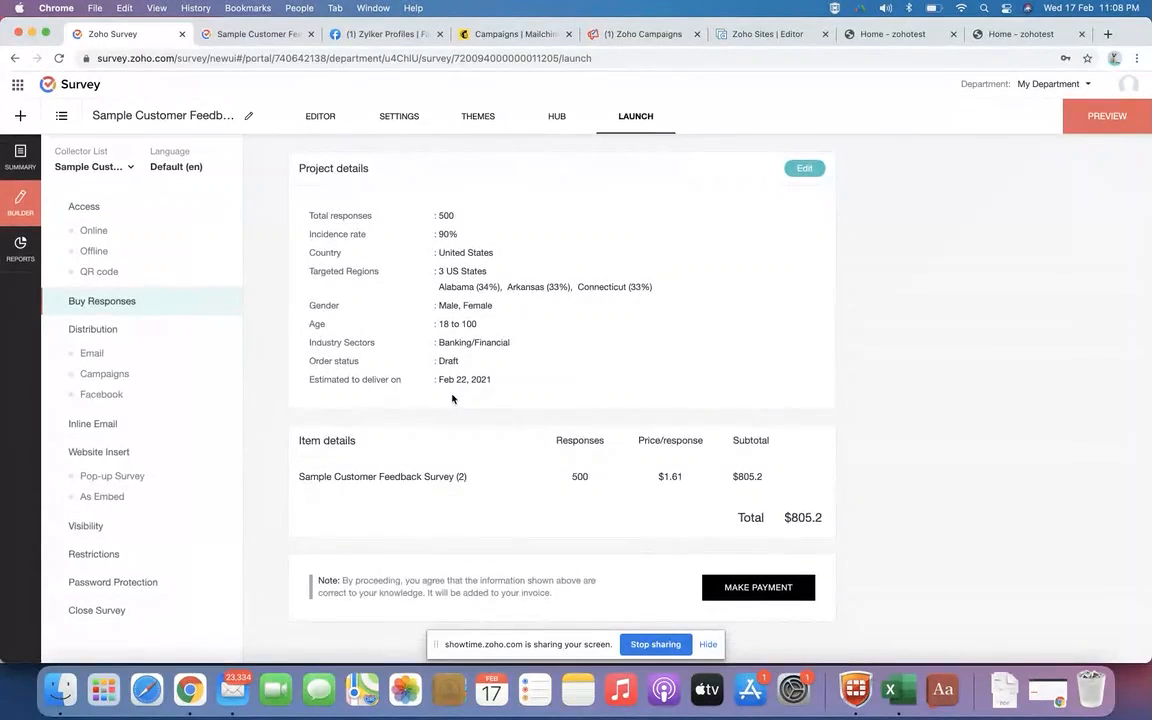